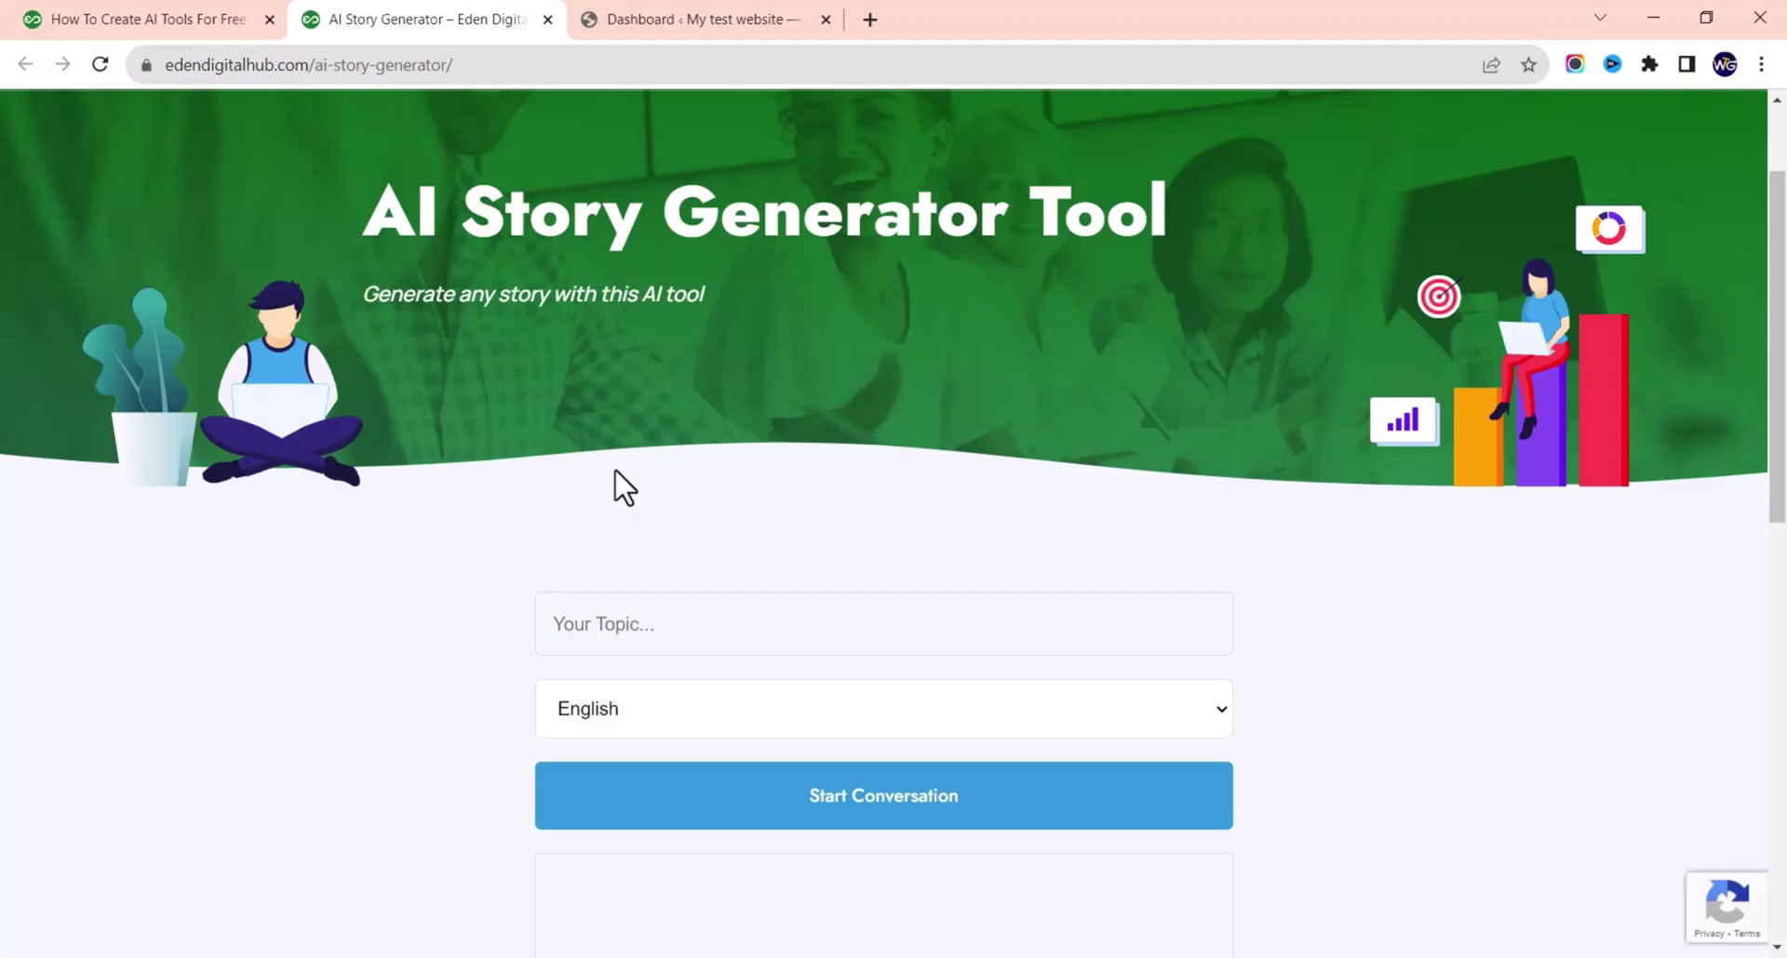
- Try Spanish as the story generator's language, then restore English
scroll(642, 535, down, 2)
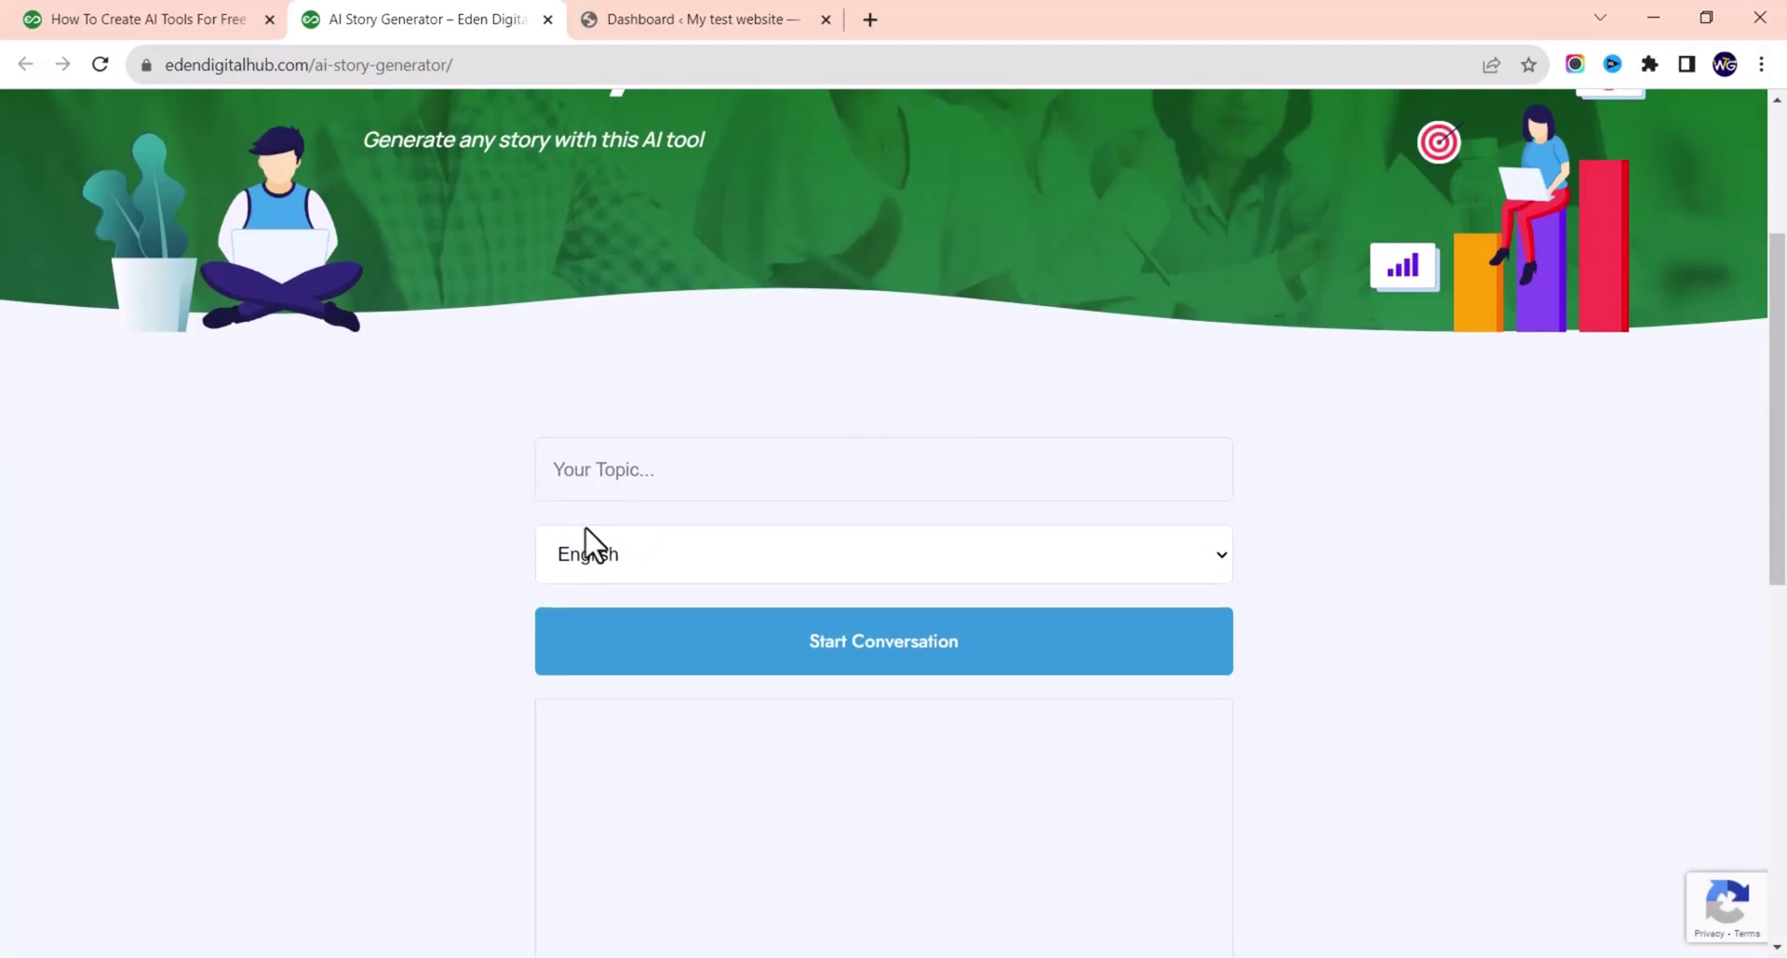
click(632, 562)
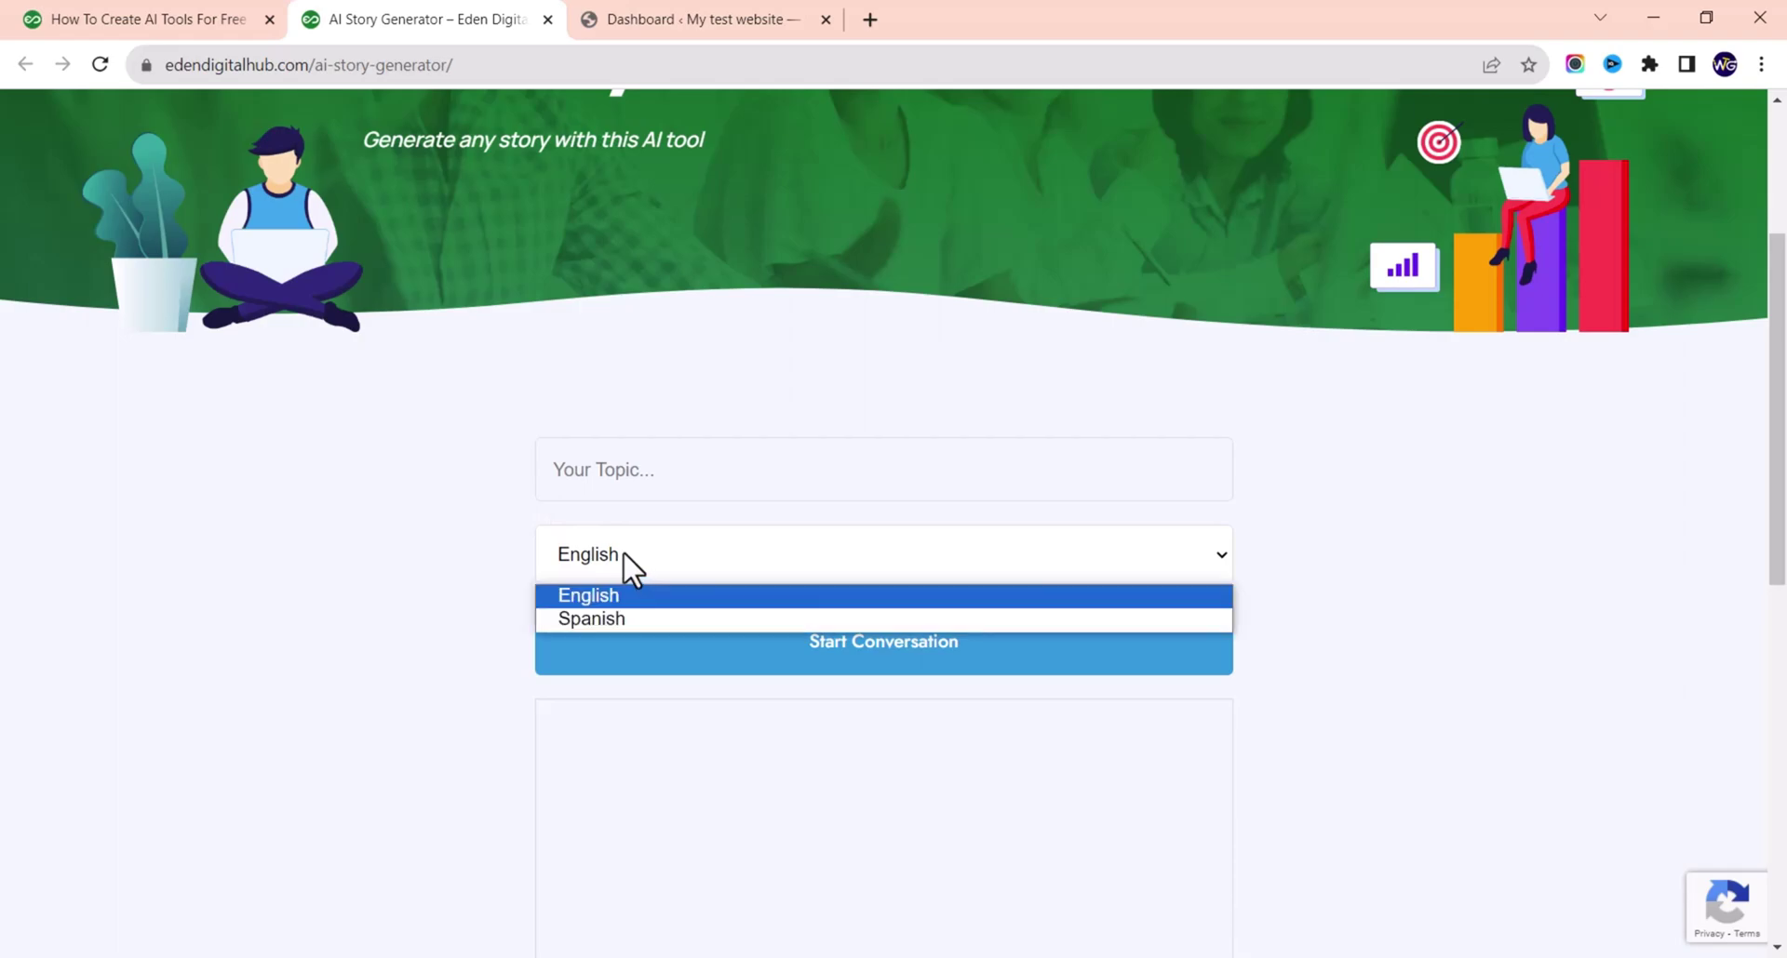
click(625, 560)
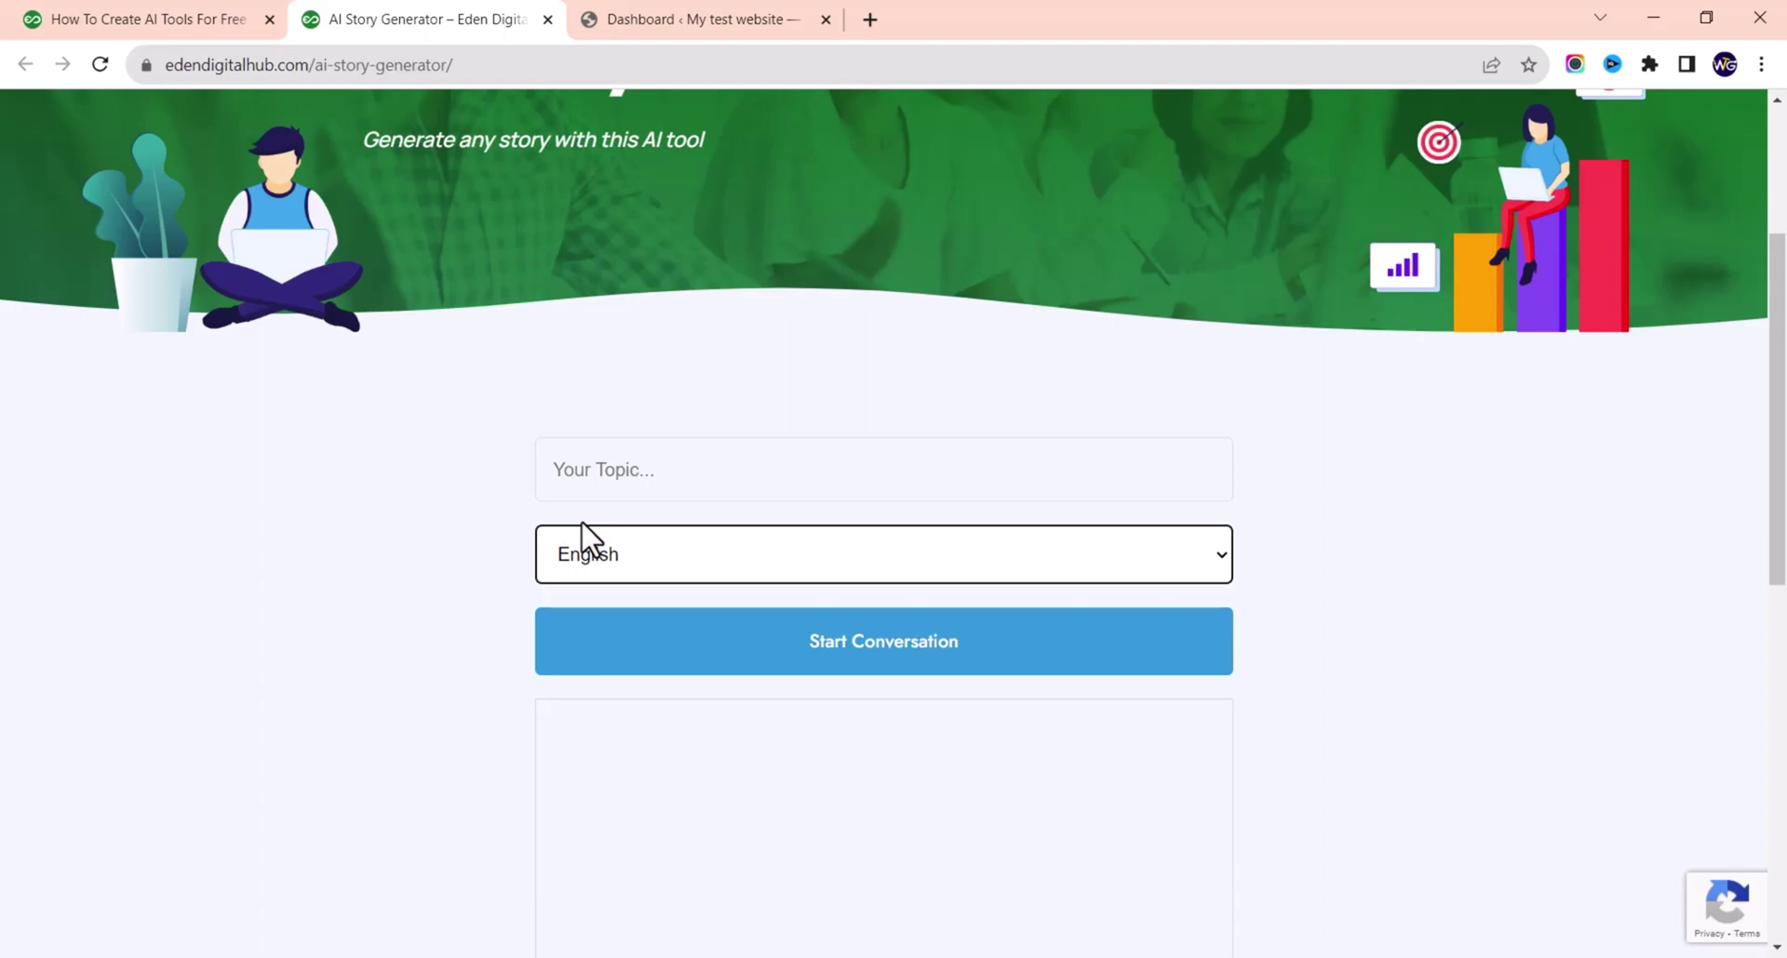
click(610, 560)
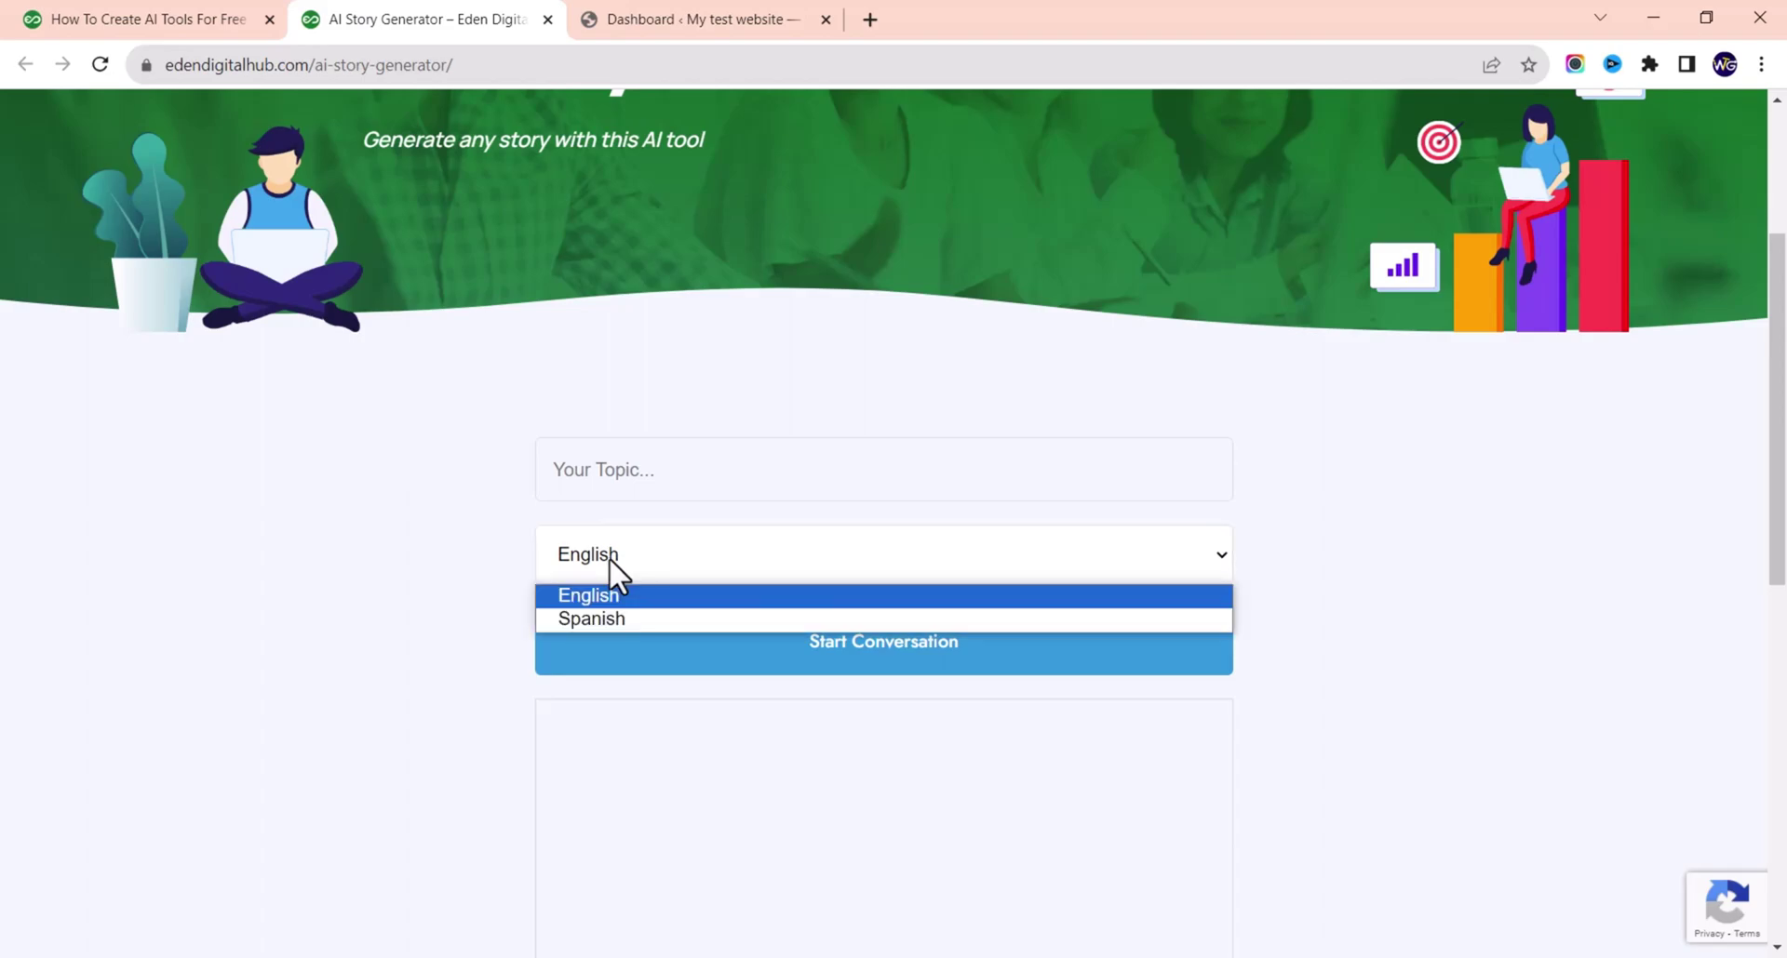
click(617, 618)
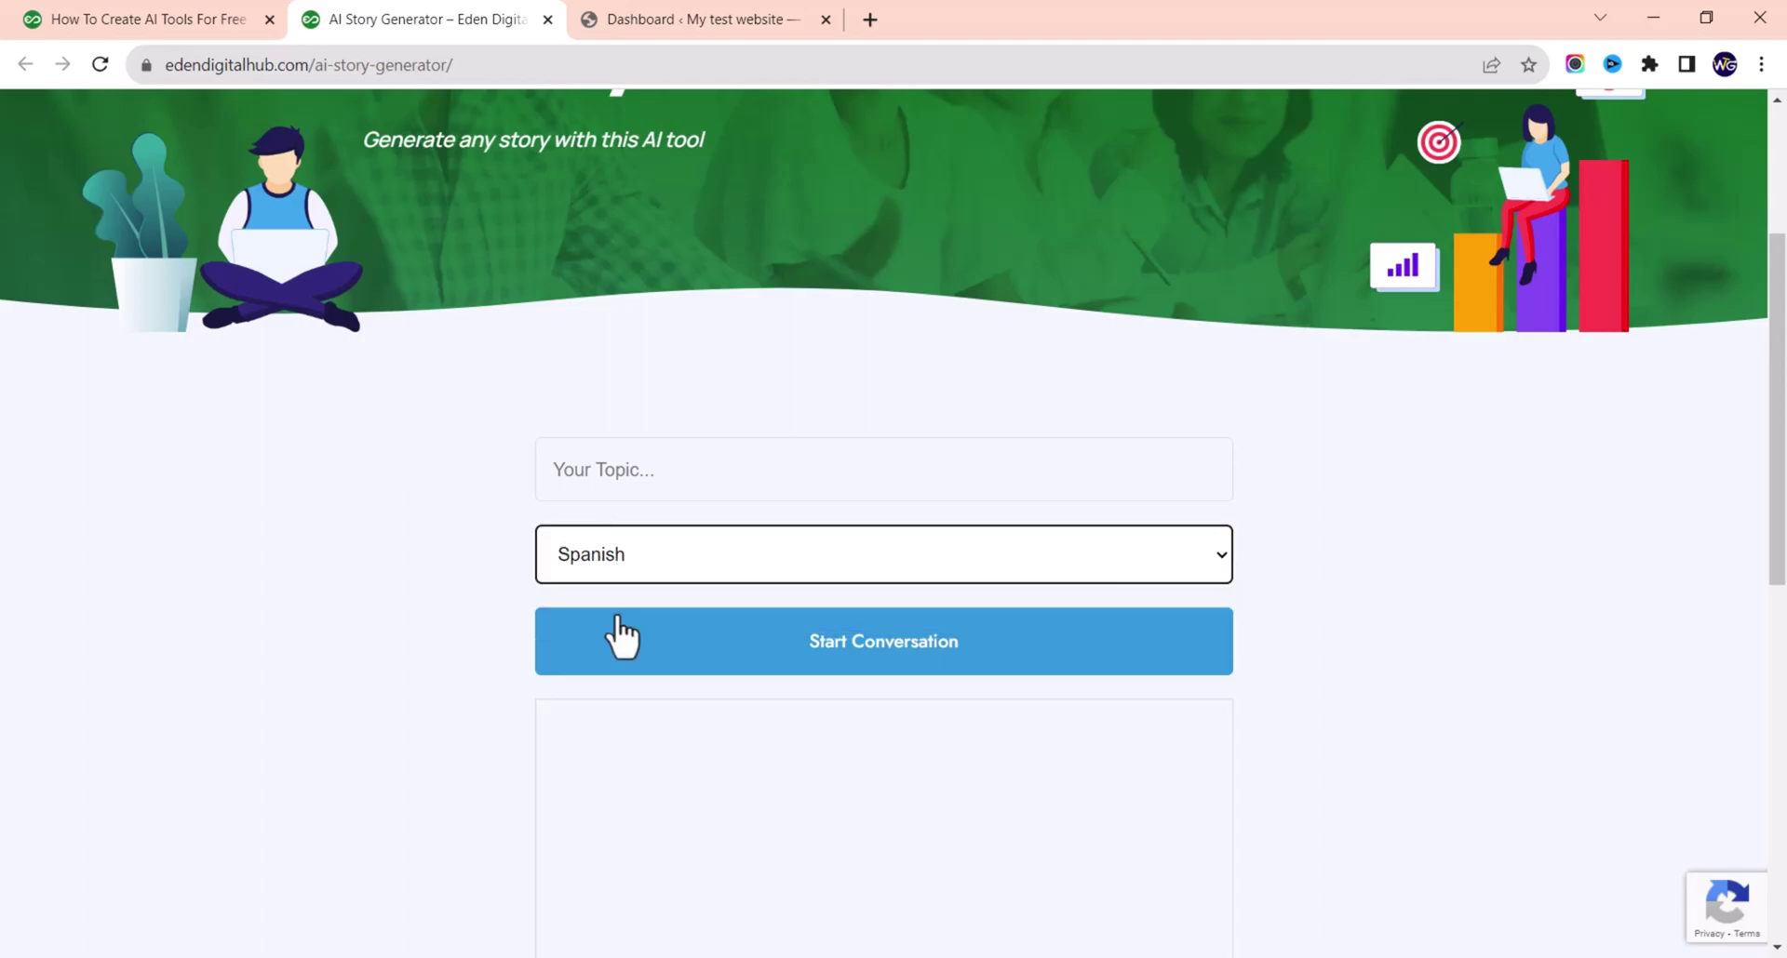
click(622, 562)
click(640, 592)
click(638, 470)
click(480, 517)
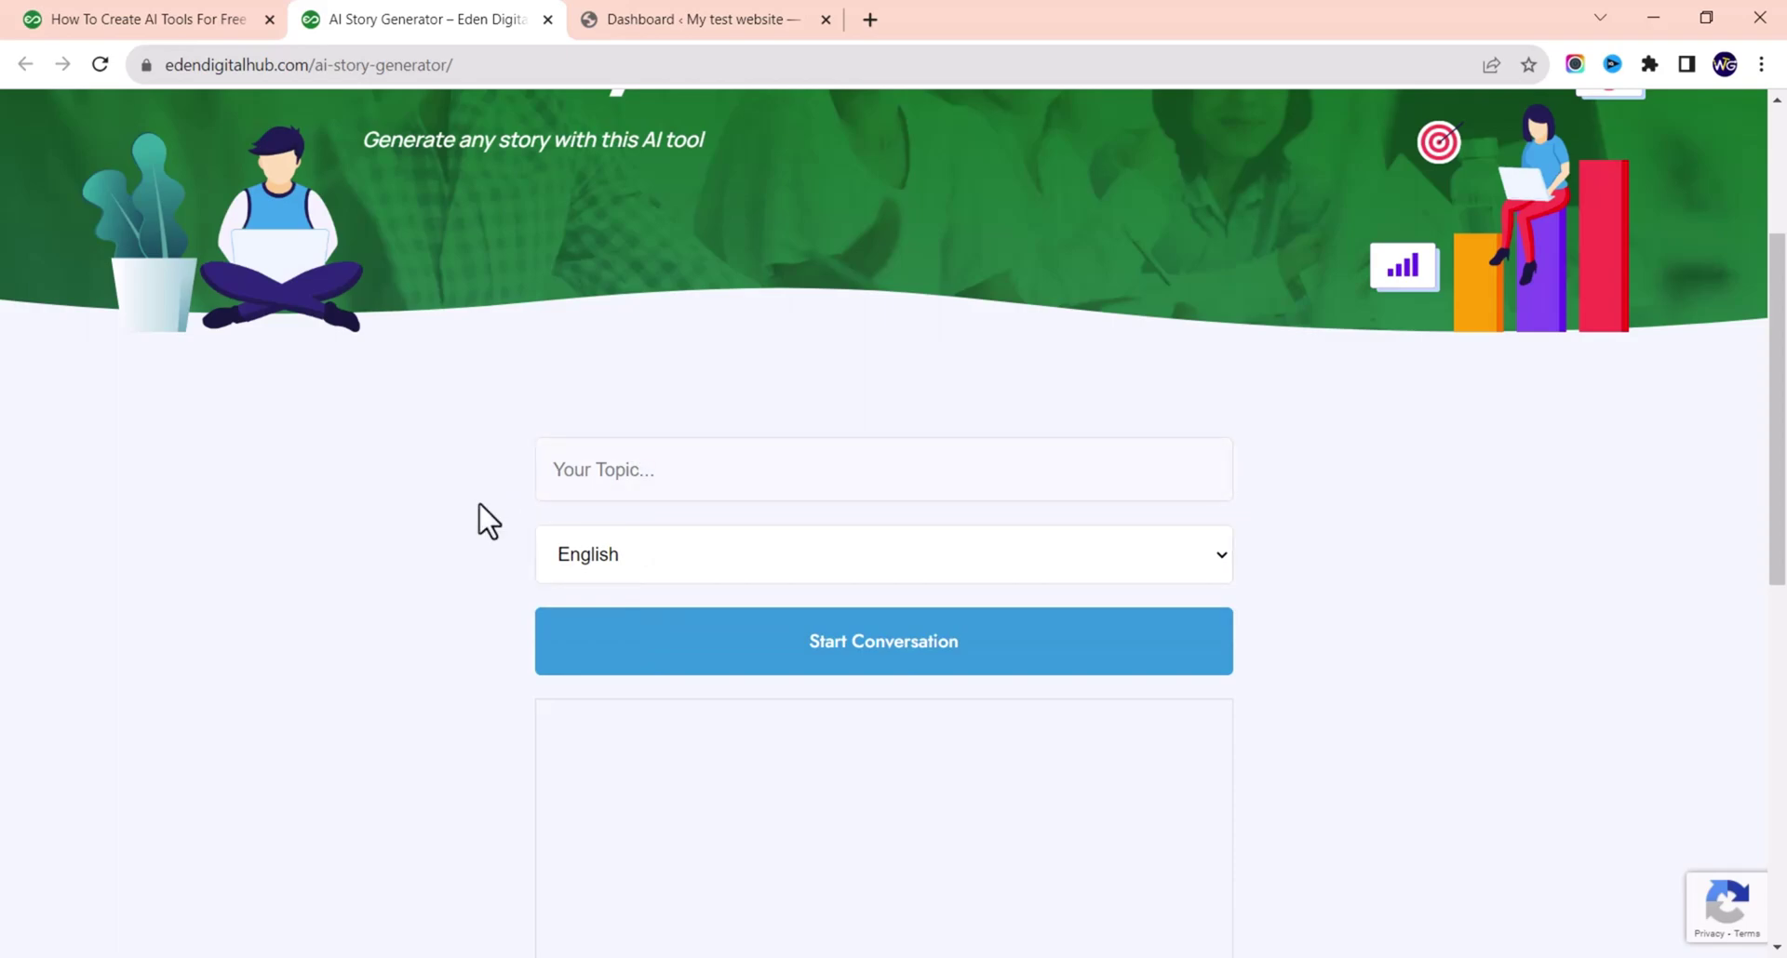
- Generate a conversation in English on the topic "A man in the woods"
click(613, 476)
text(A man )
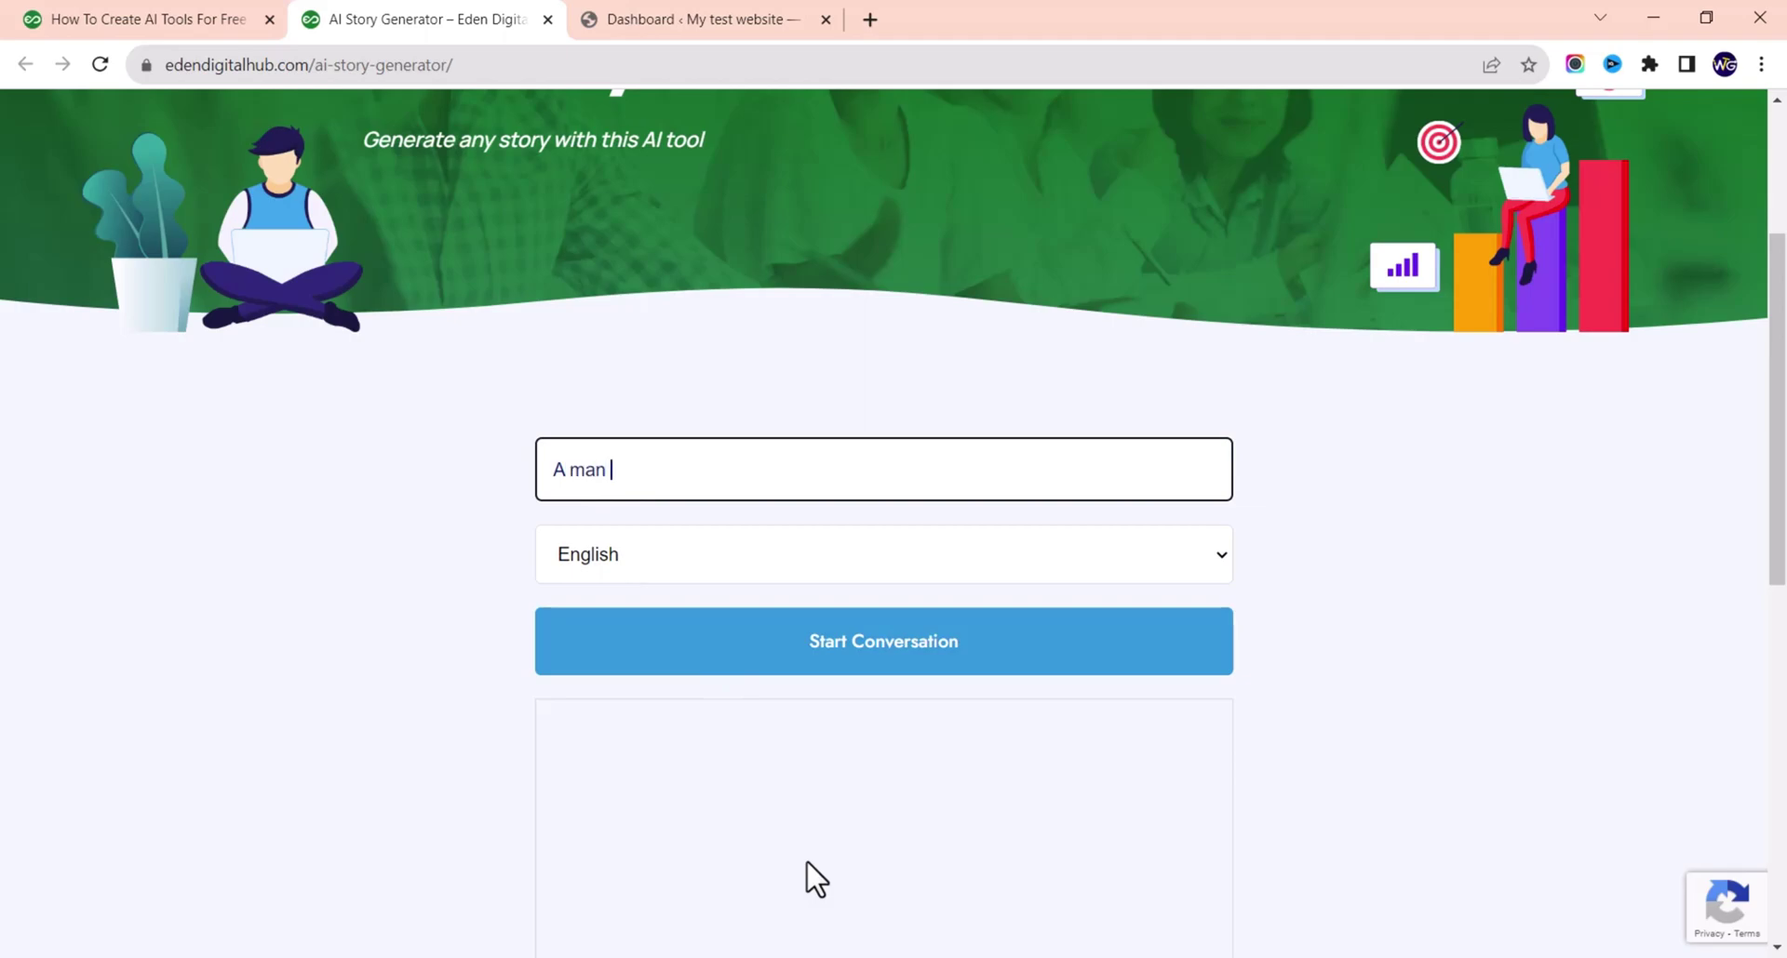
text(in the woods)
scroll(757, 642, down, 2)
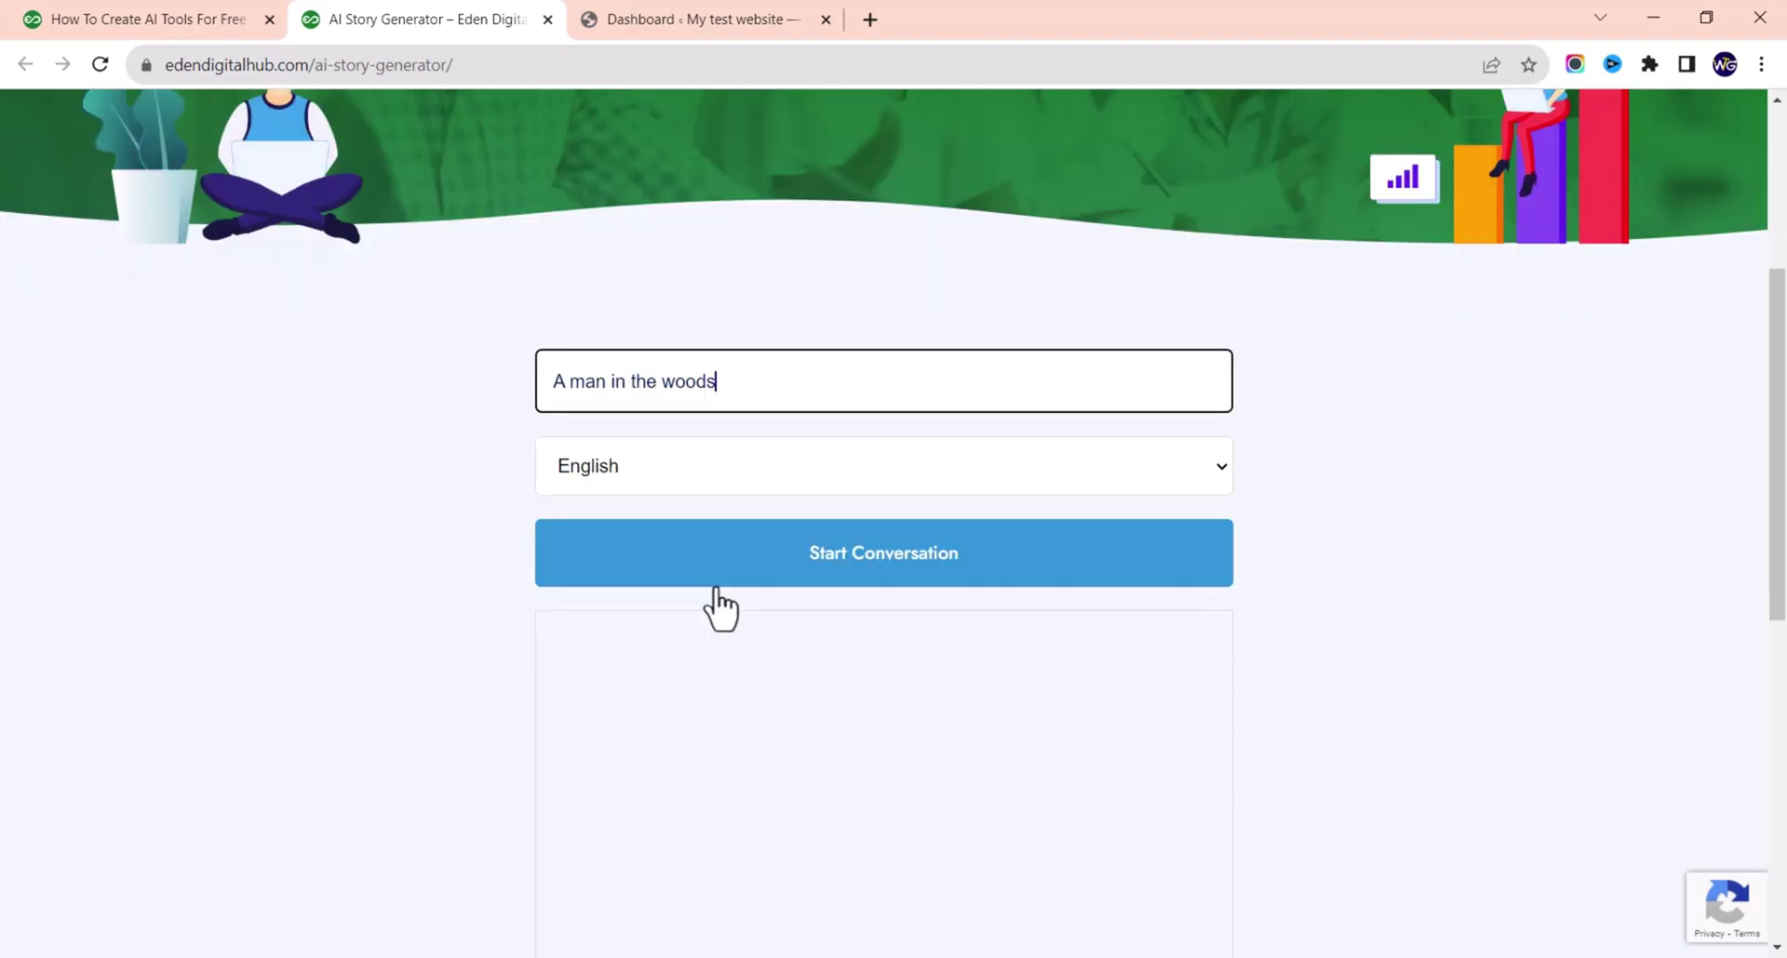
click(753, 521)
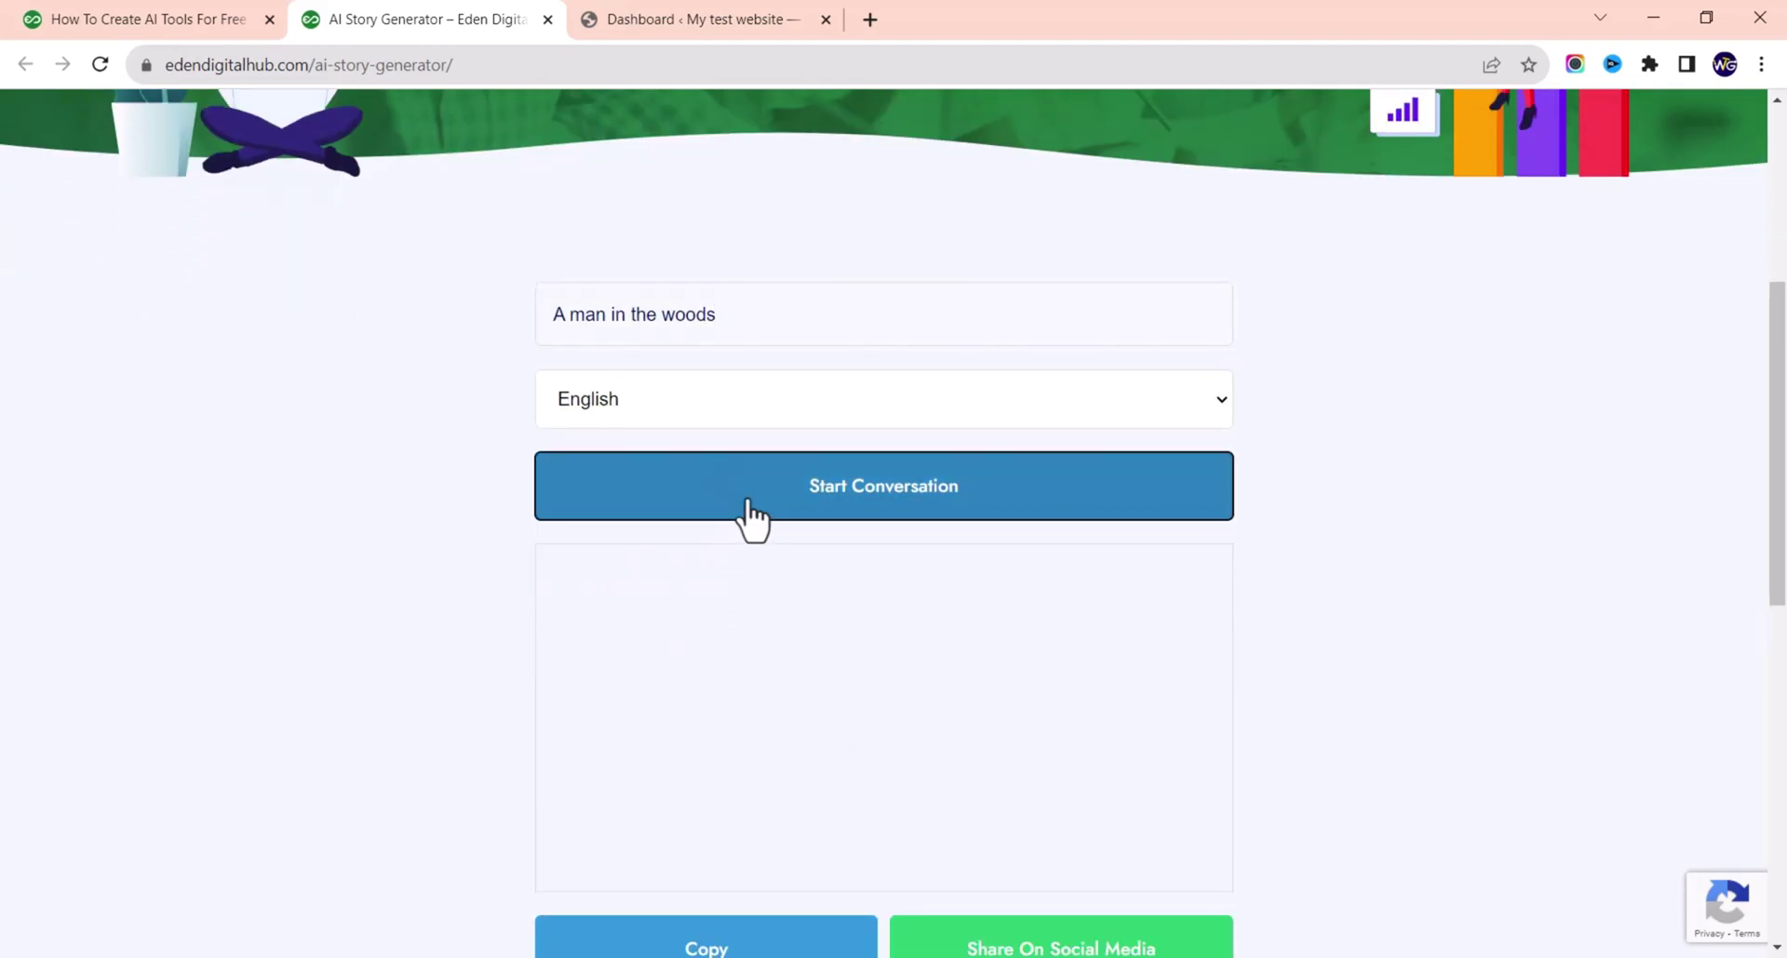
- Read through the generated conversation to its end and copy it to the clipboard
scroll(740, 518, down, 4)
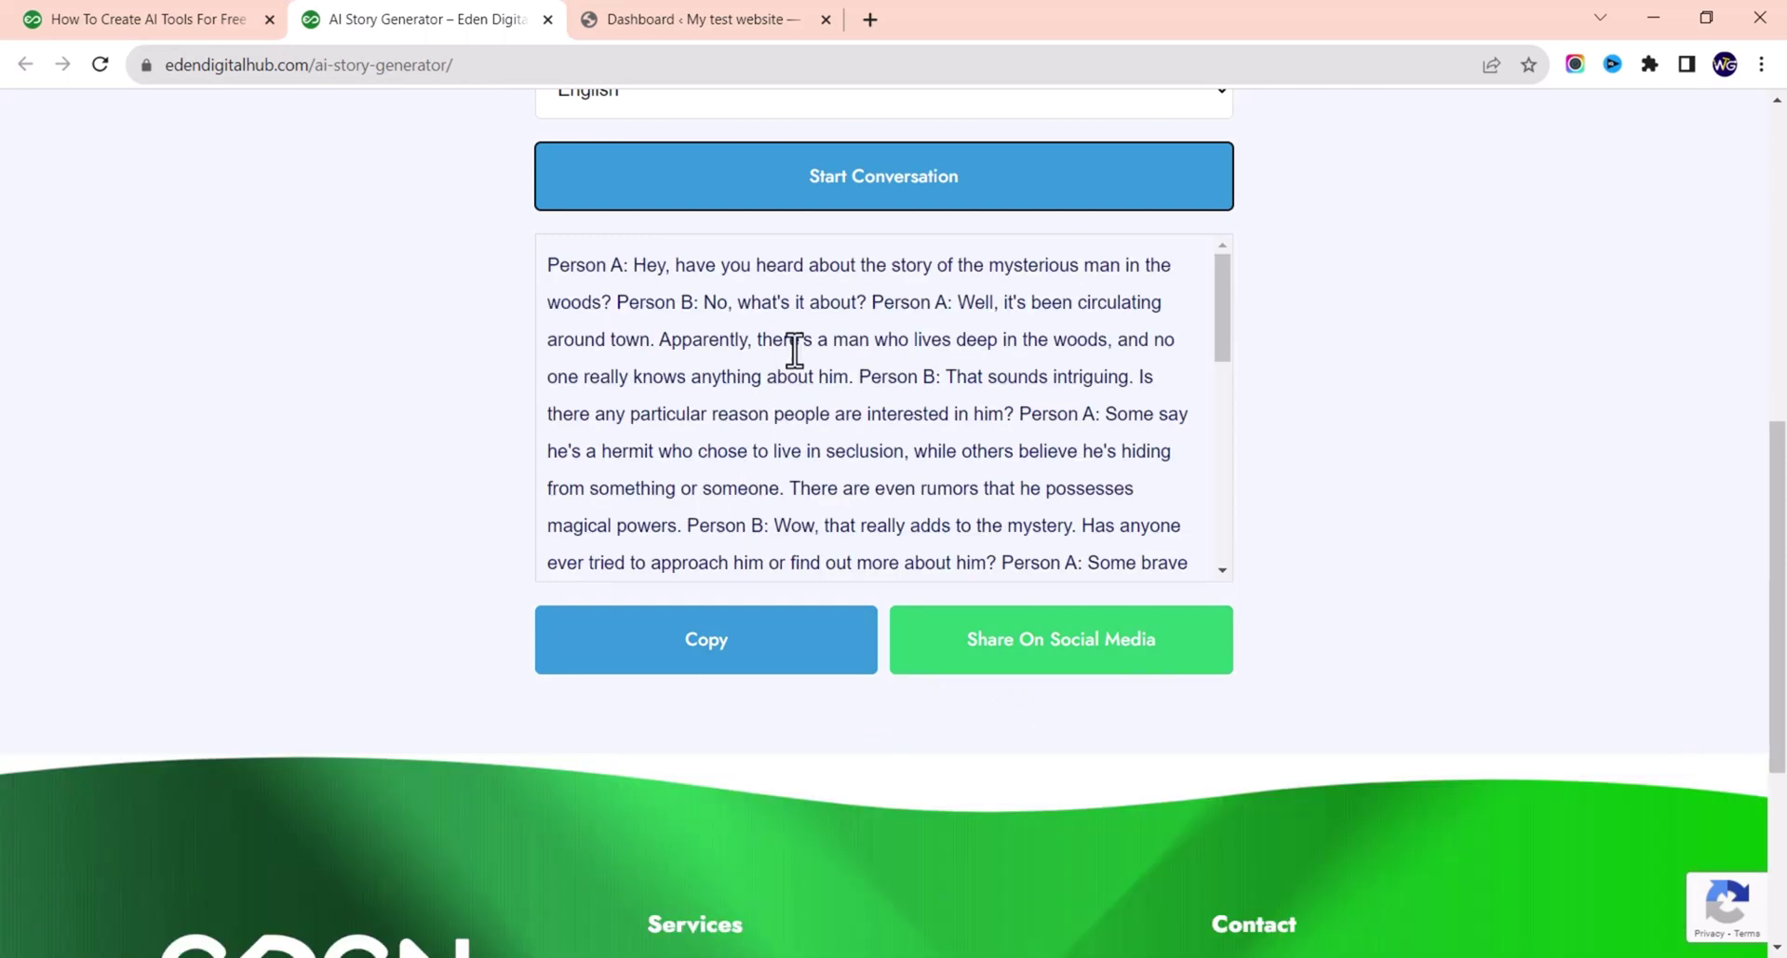
scroll(806, 354, down, 4)
scroll(806, 353, down, 2)
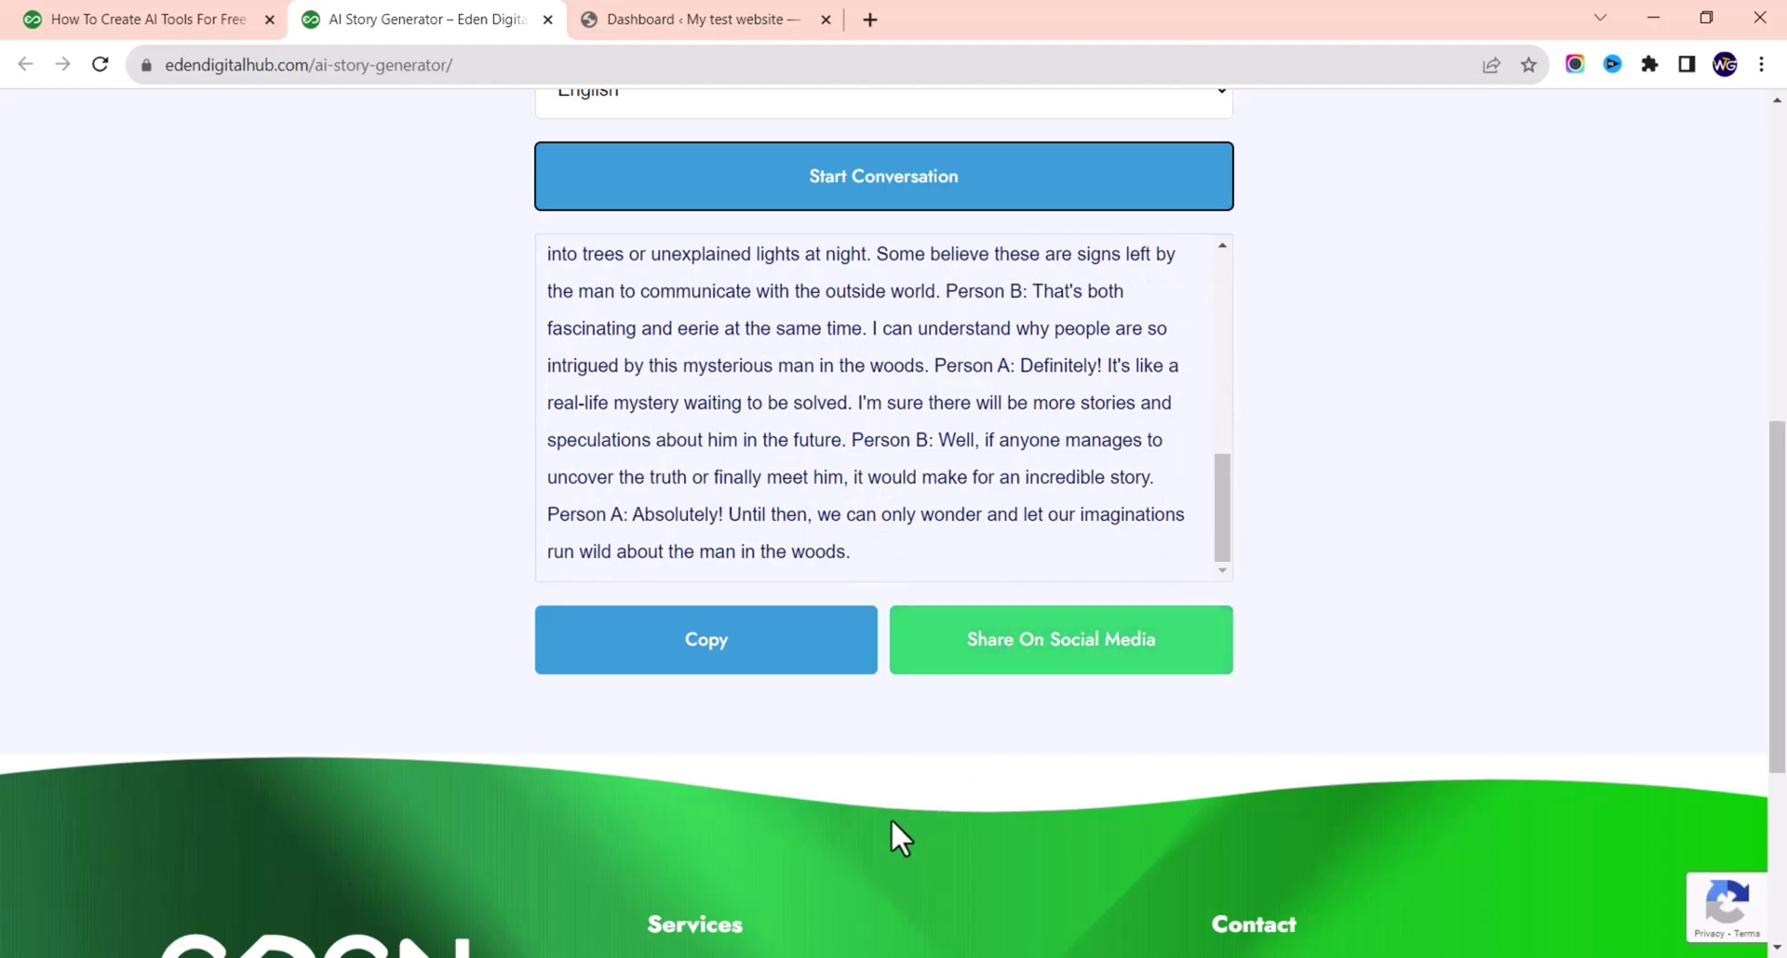
click(710, 671)
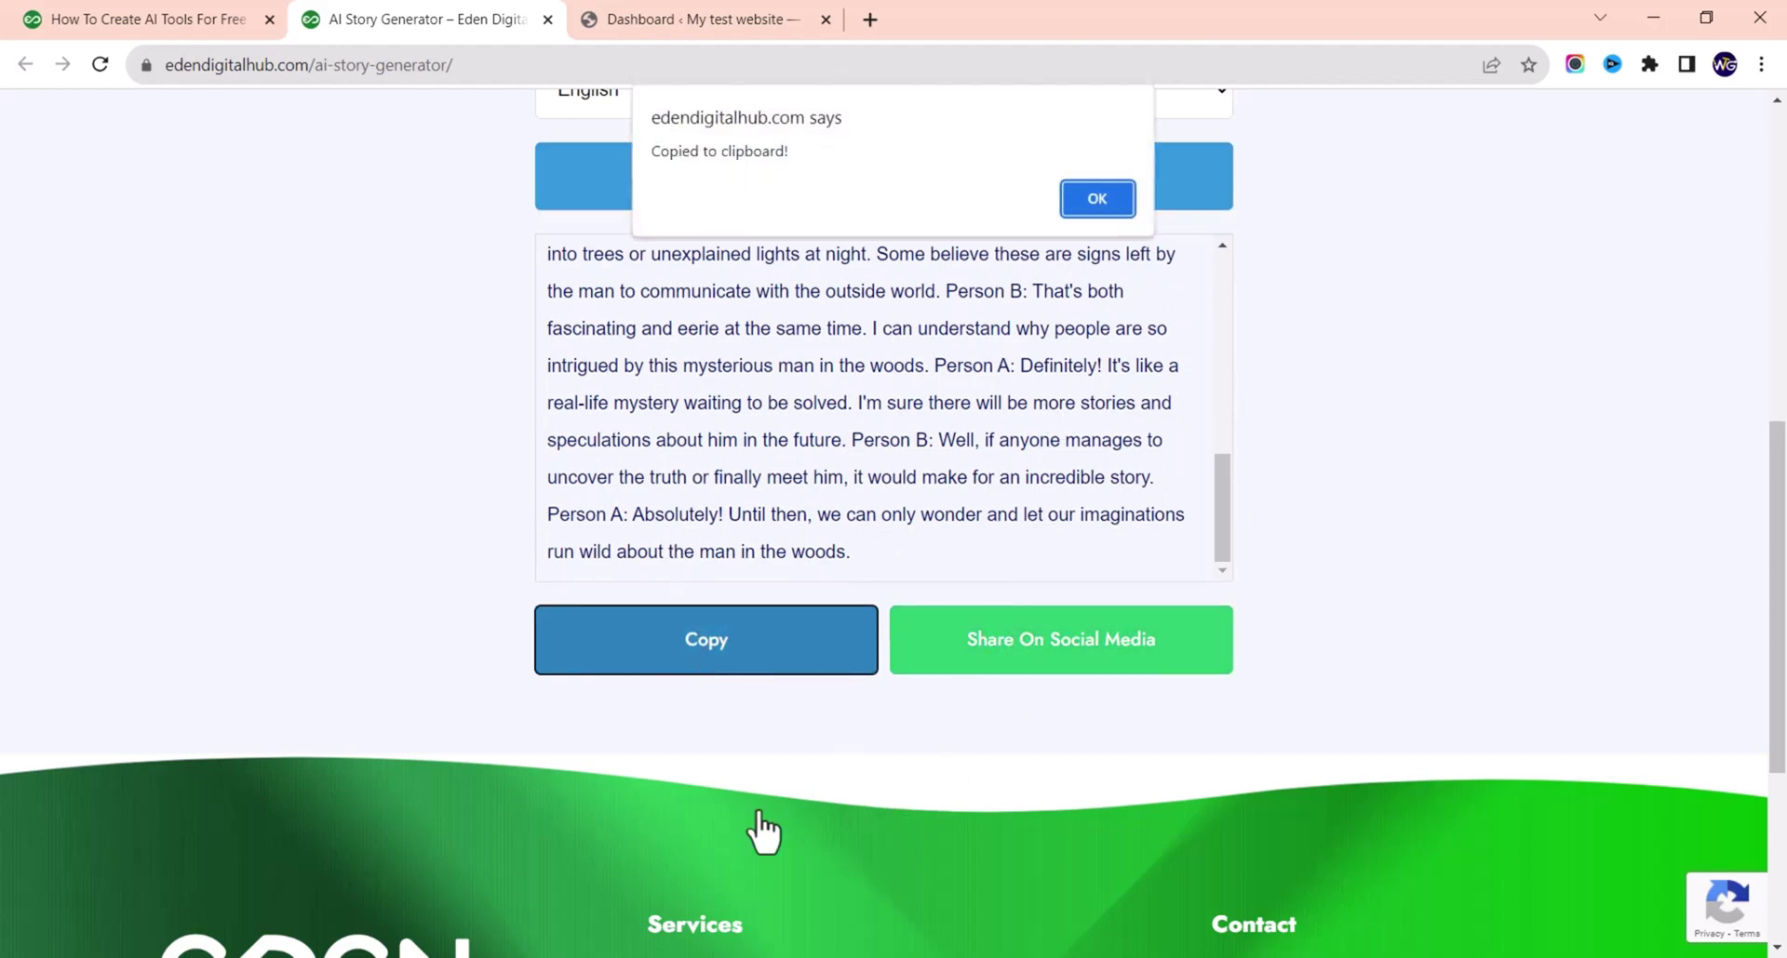
click(1098, 201)
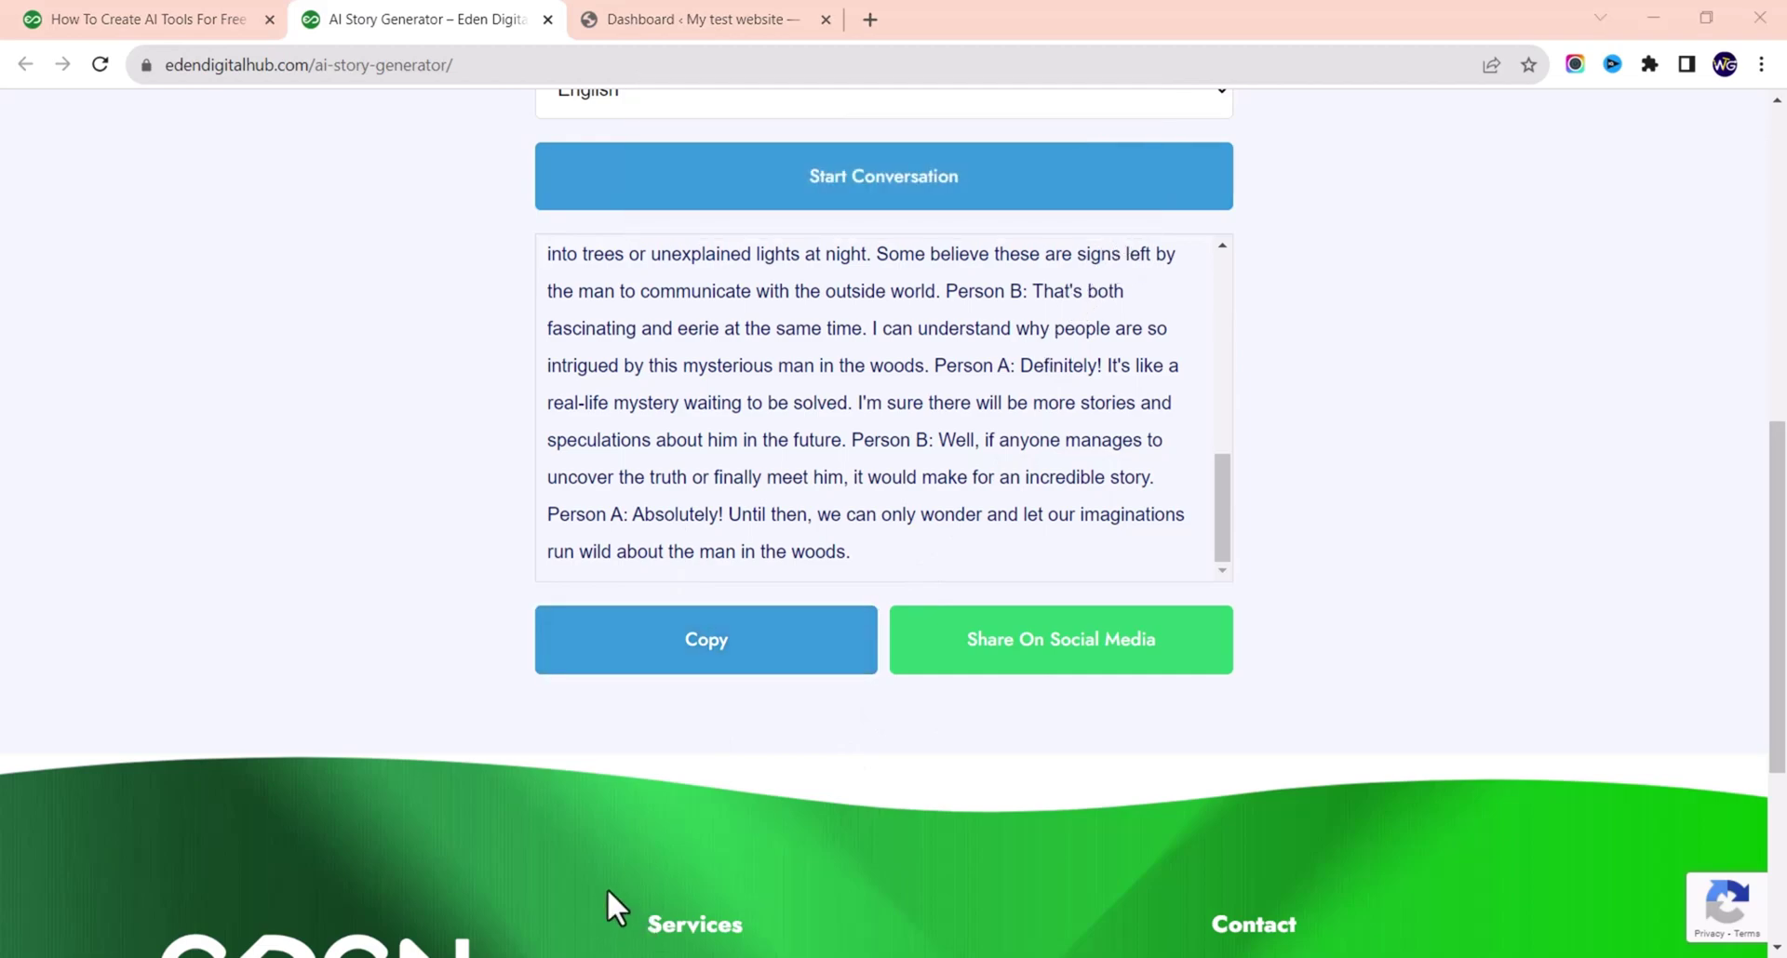
- Switch to a new Notepad window and paste the copied conversation into it
right_click(628, 956)
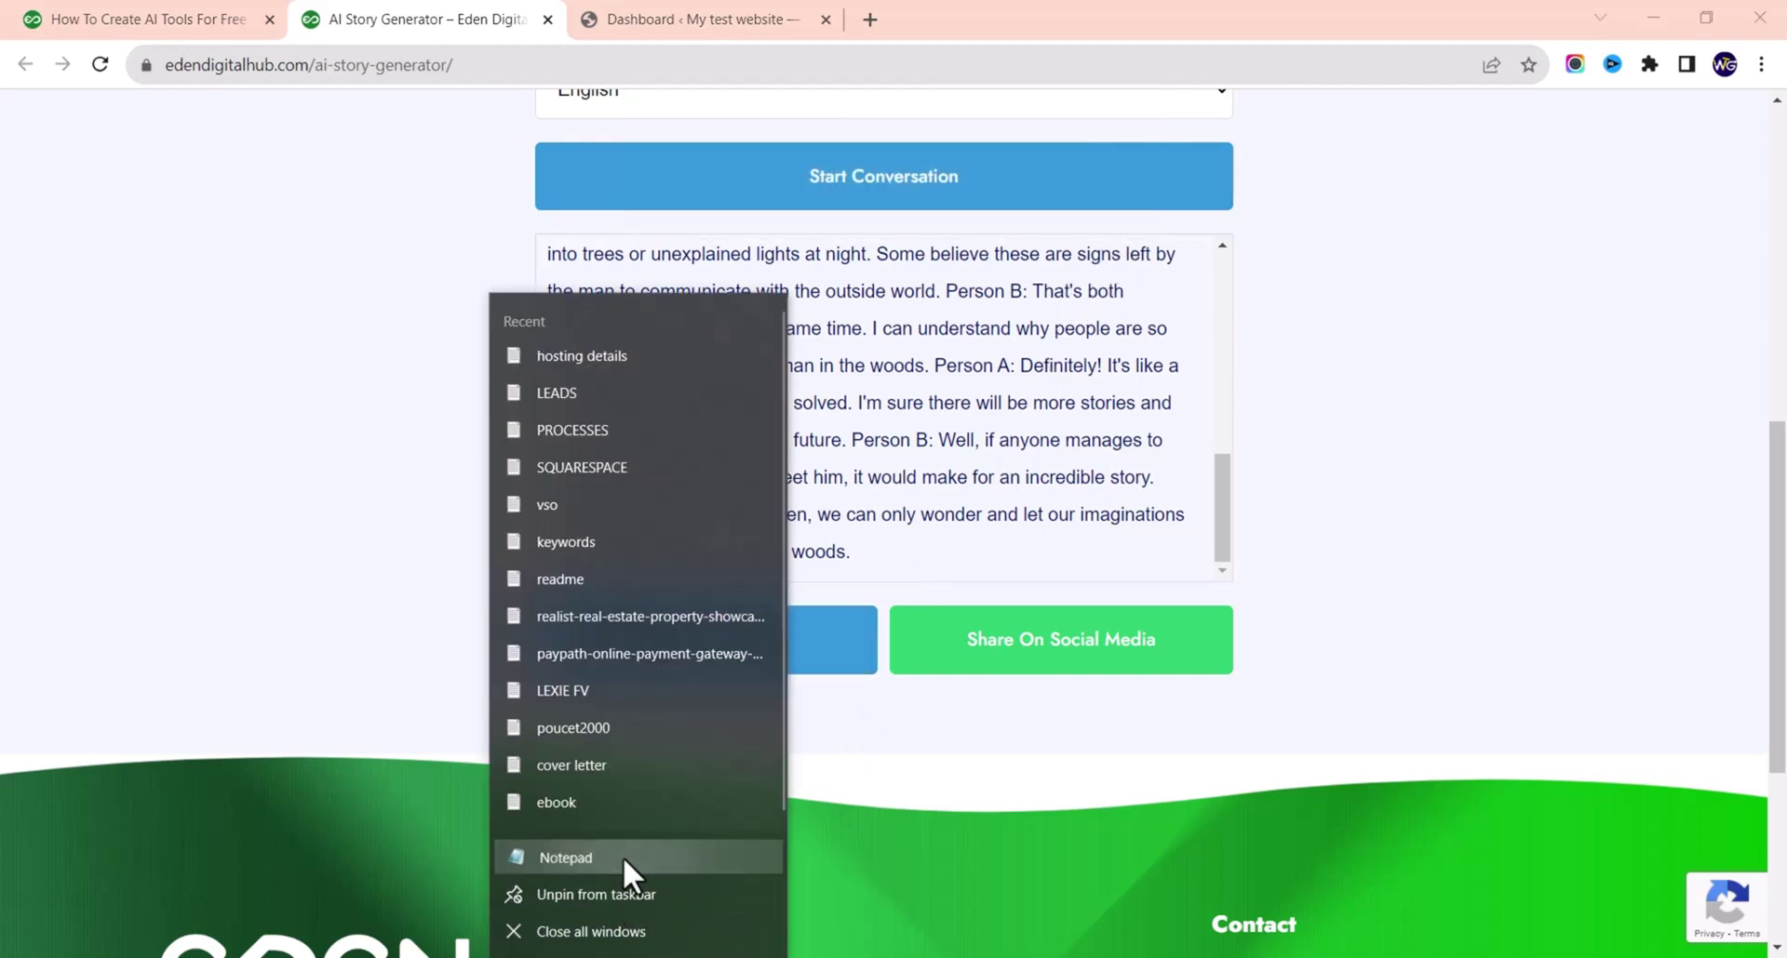
click(625, 870)
key(ctrl+v)
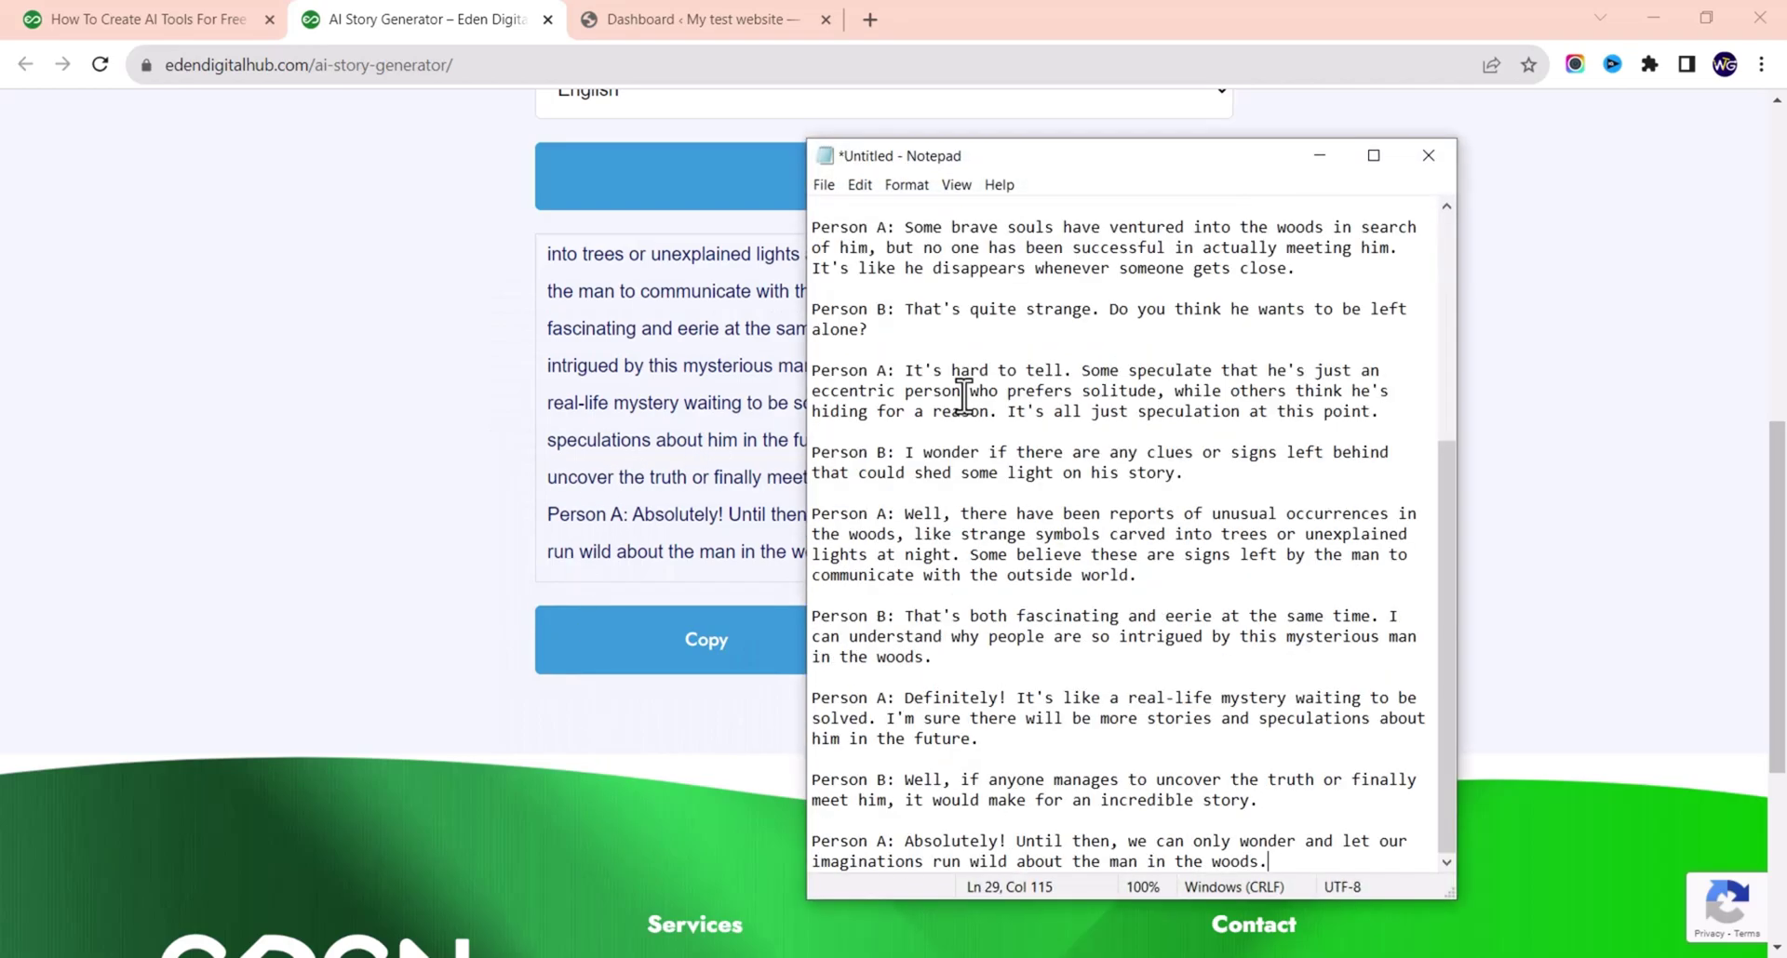
- Compare the pasted conversation in Notepad with the generator's output, moving the Notepad window aside and back over the page
scroll(964, 396, up, 4)
drag(885, 166, 1308, 188)
scroll(819, 372, up, 2)
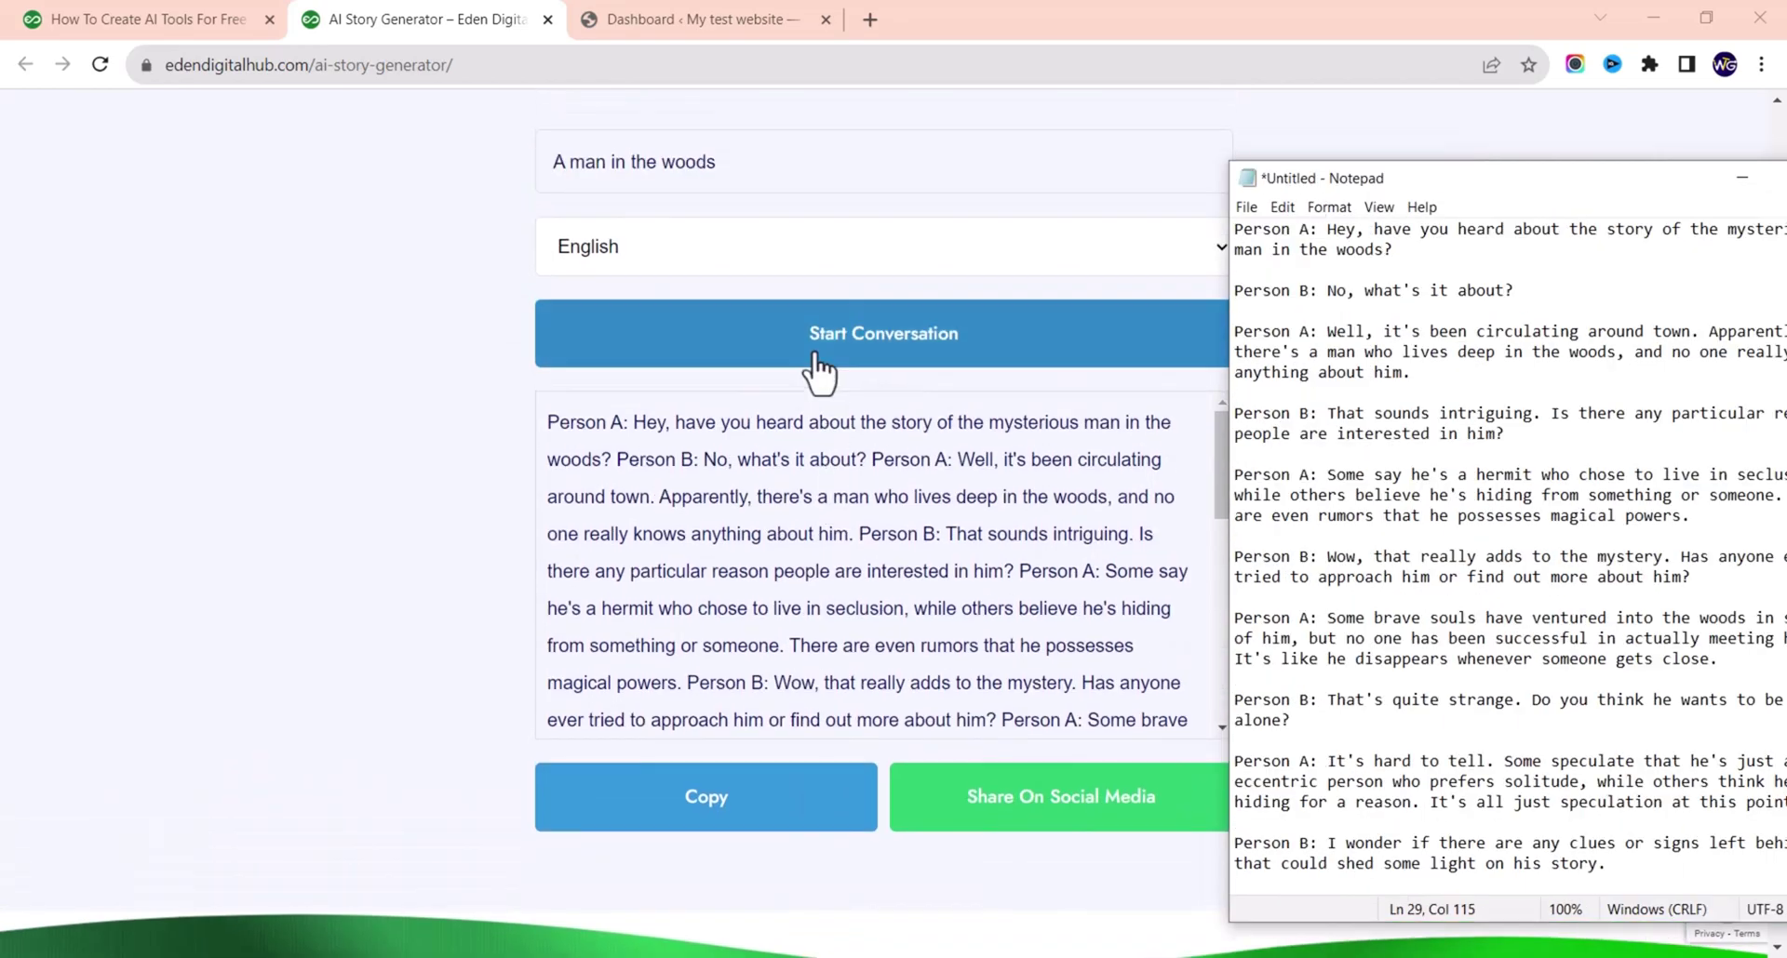
scroll(618, 499, up, 3)
scroll(616, 475, down, 5)
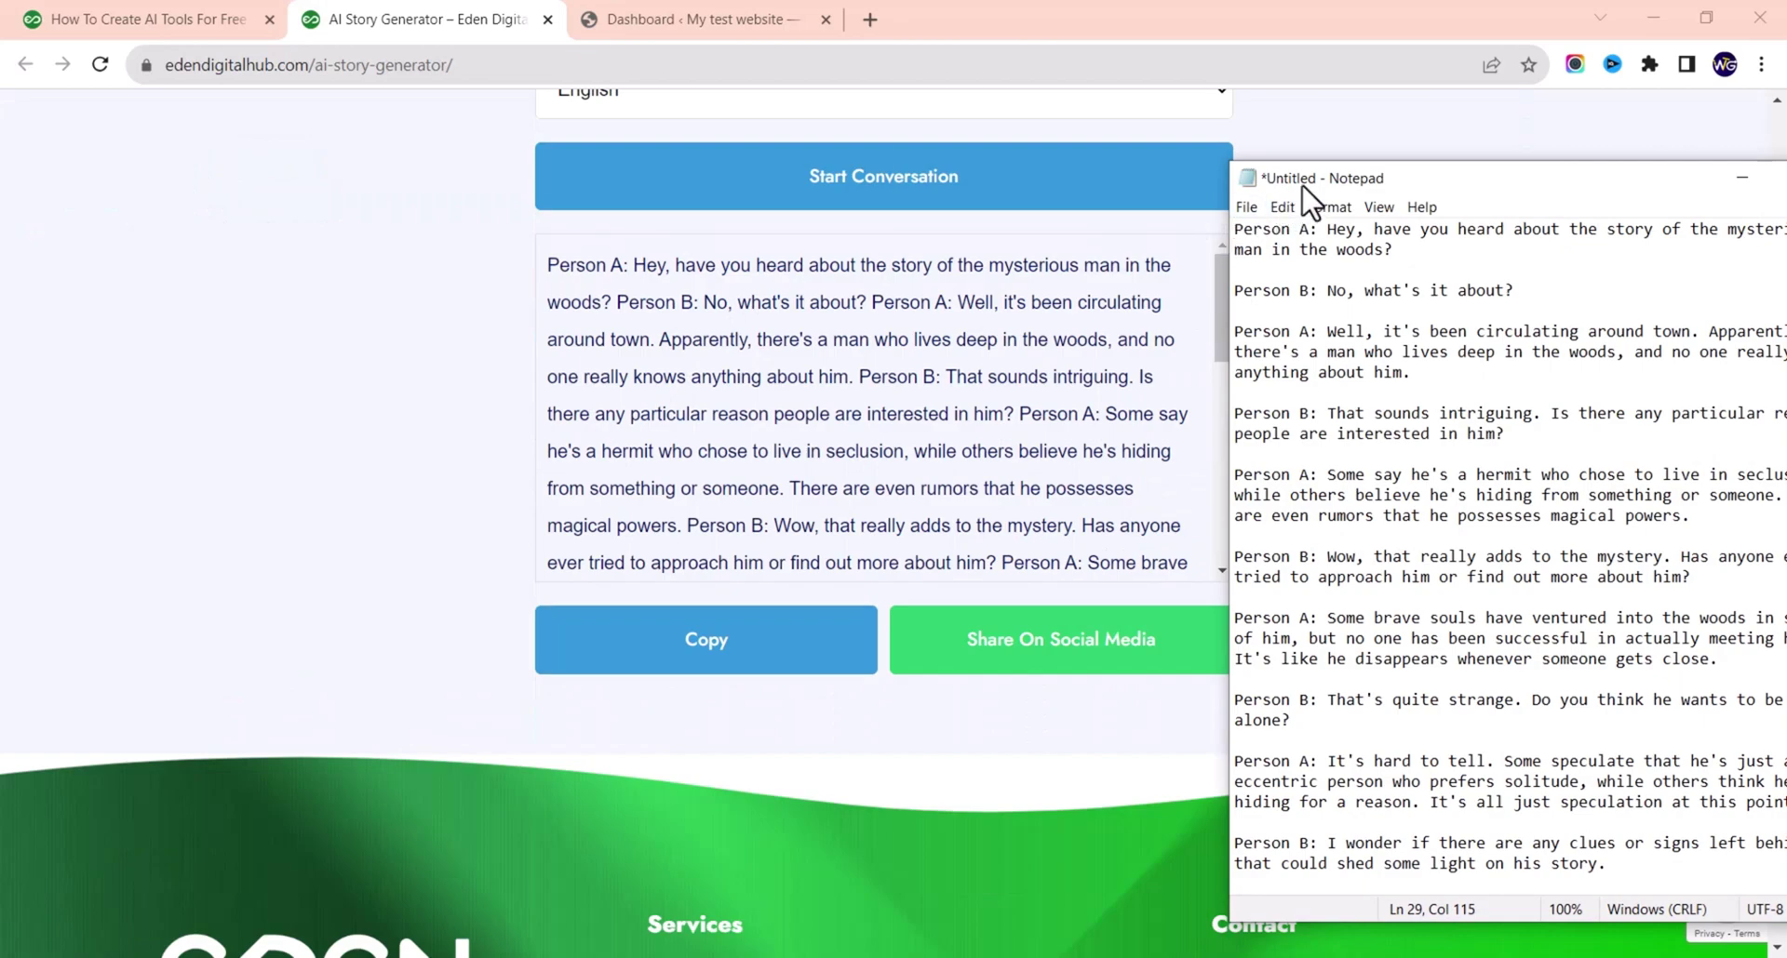
drag(1303, 186, 616, 130)
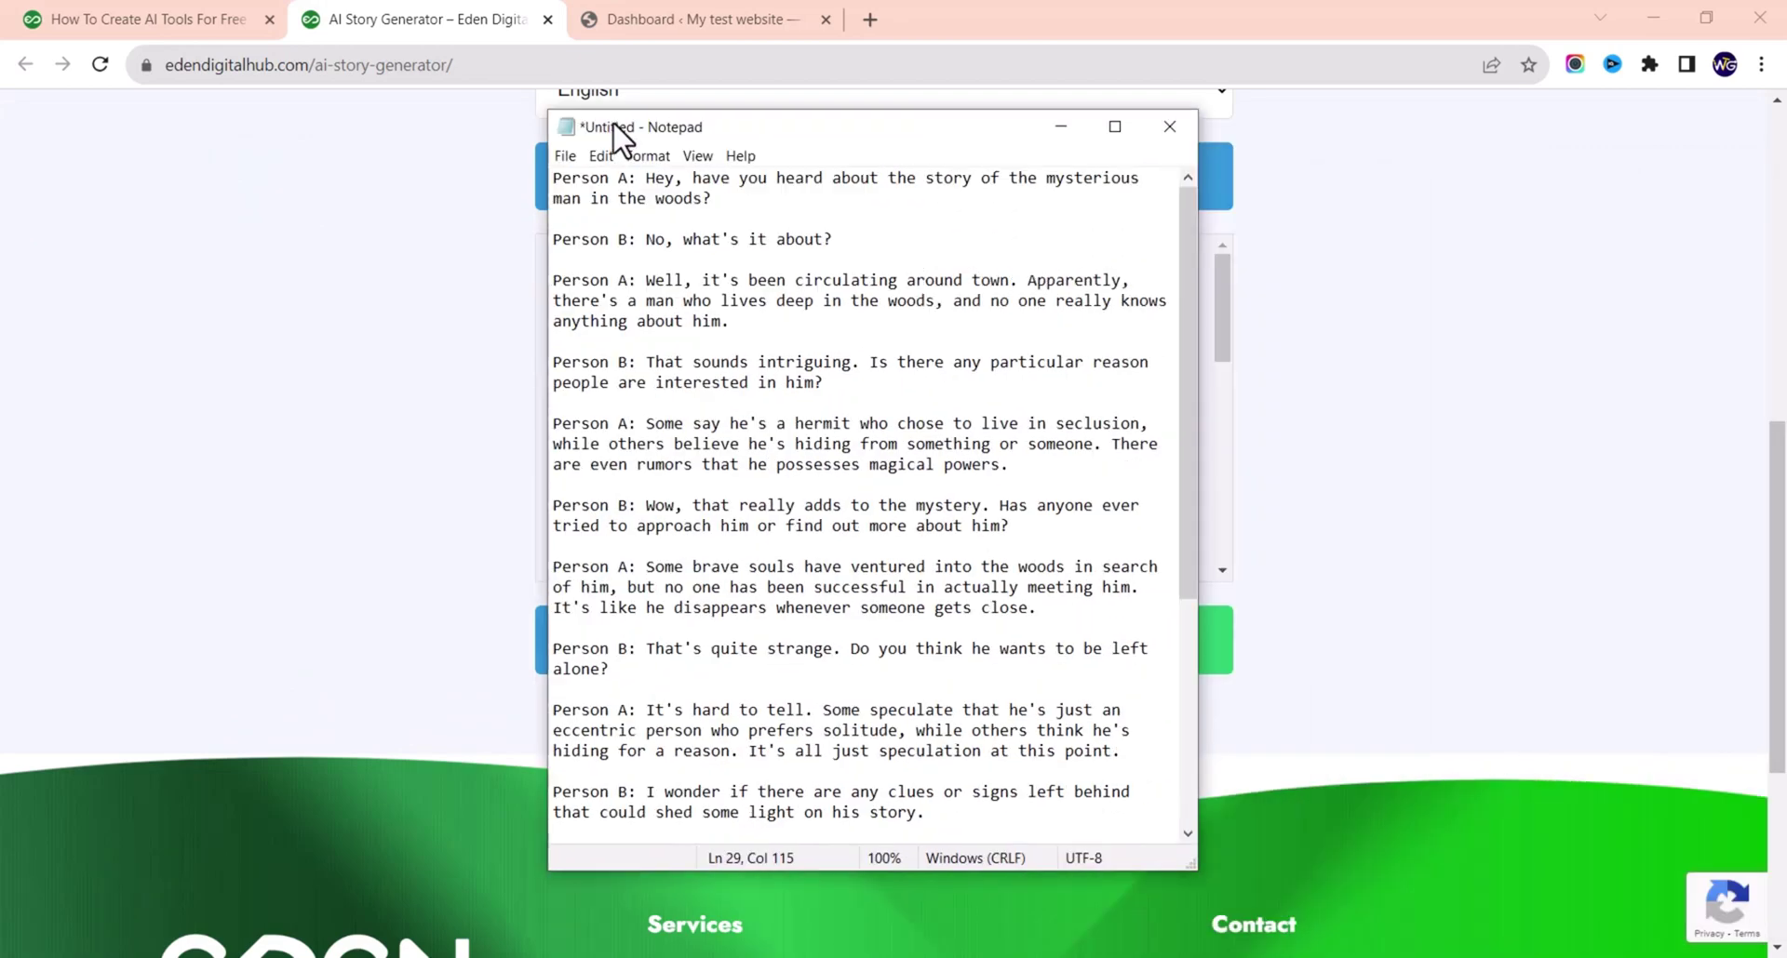
- Look through the WordPress AI tools article, from its introduction through the four phases and OpenAI API key section to the WPCode plugin section
scroll(809, 265, down, 6)
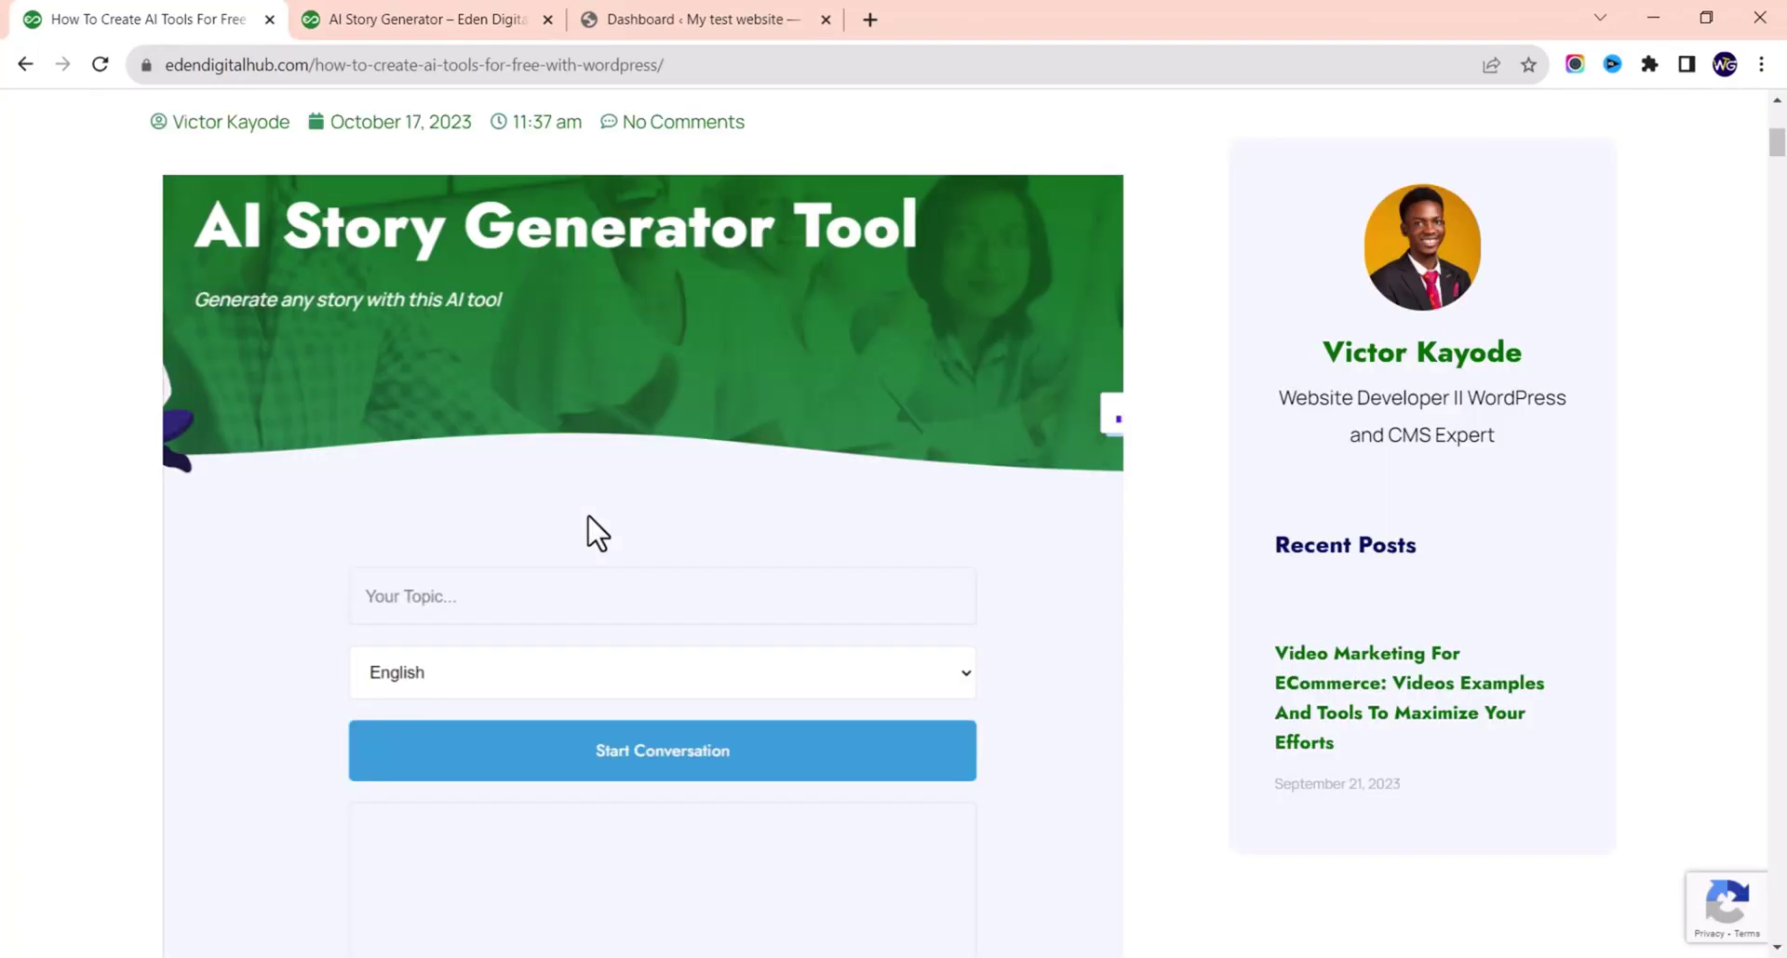
scroll(590, 531, up, 5)
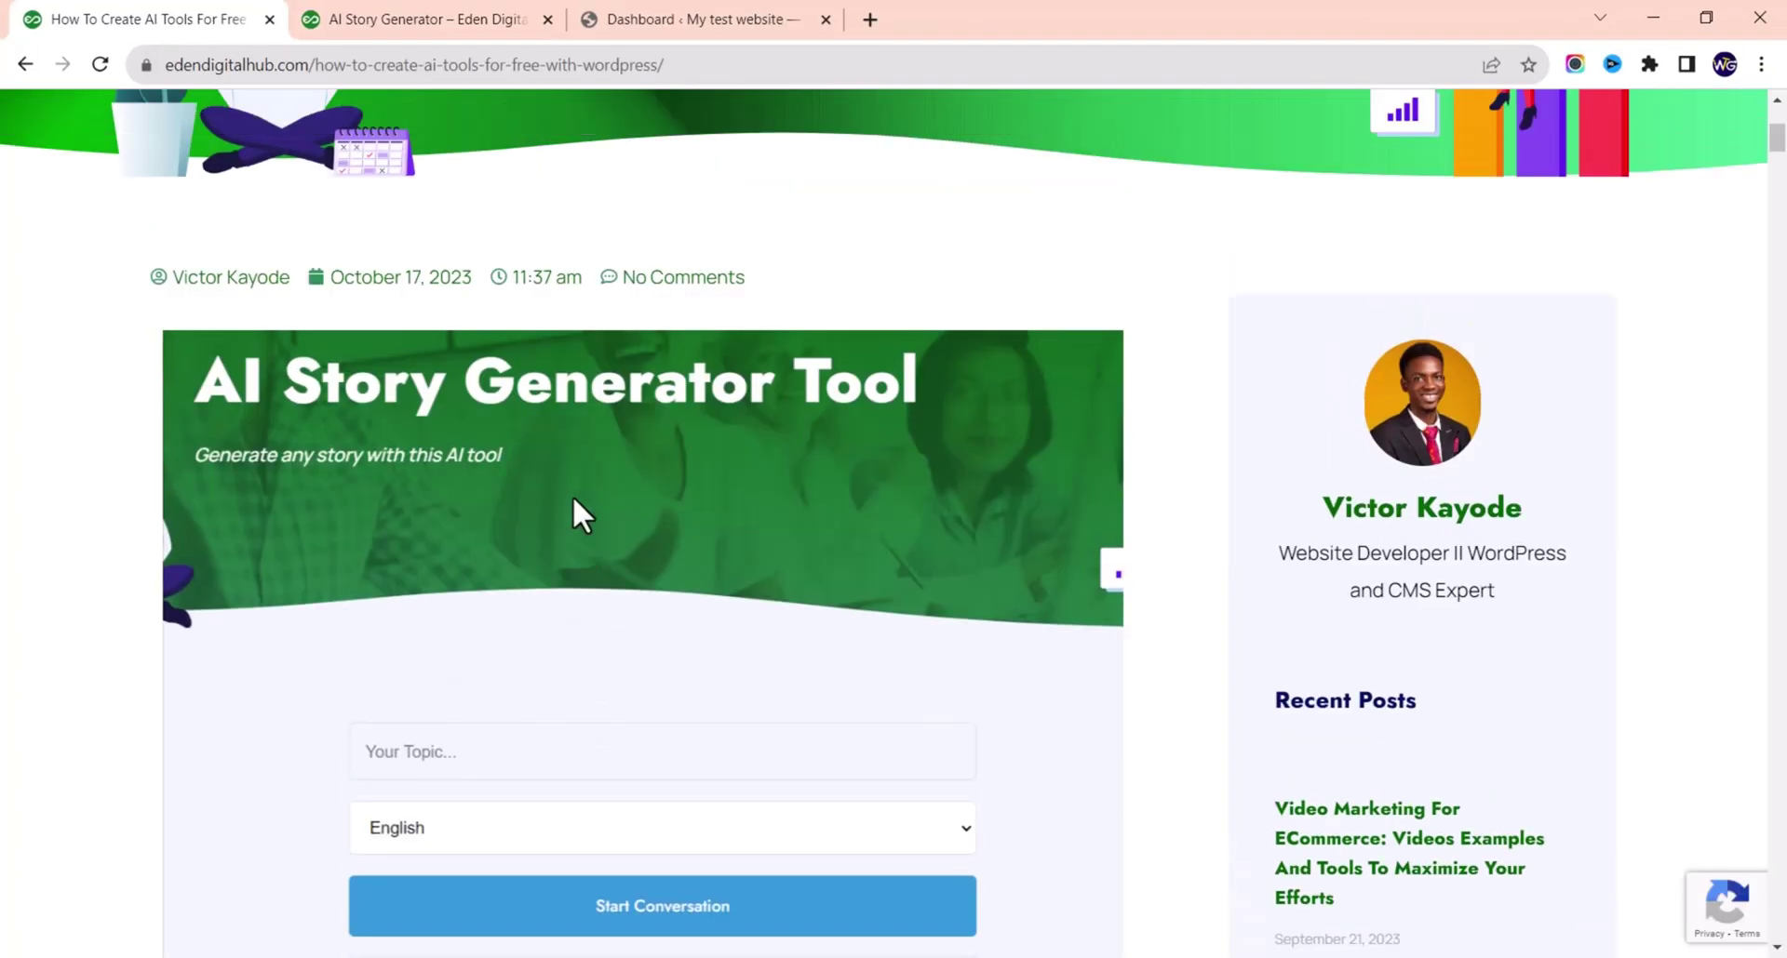
scroll(586, 493, down, 5)
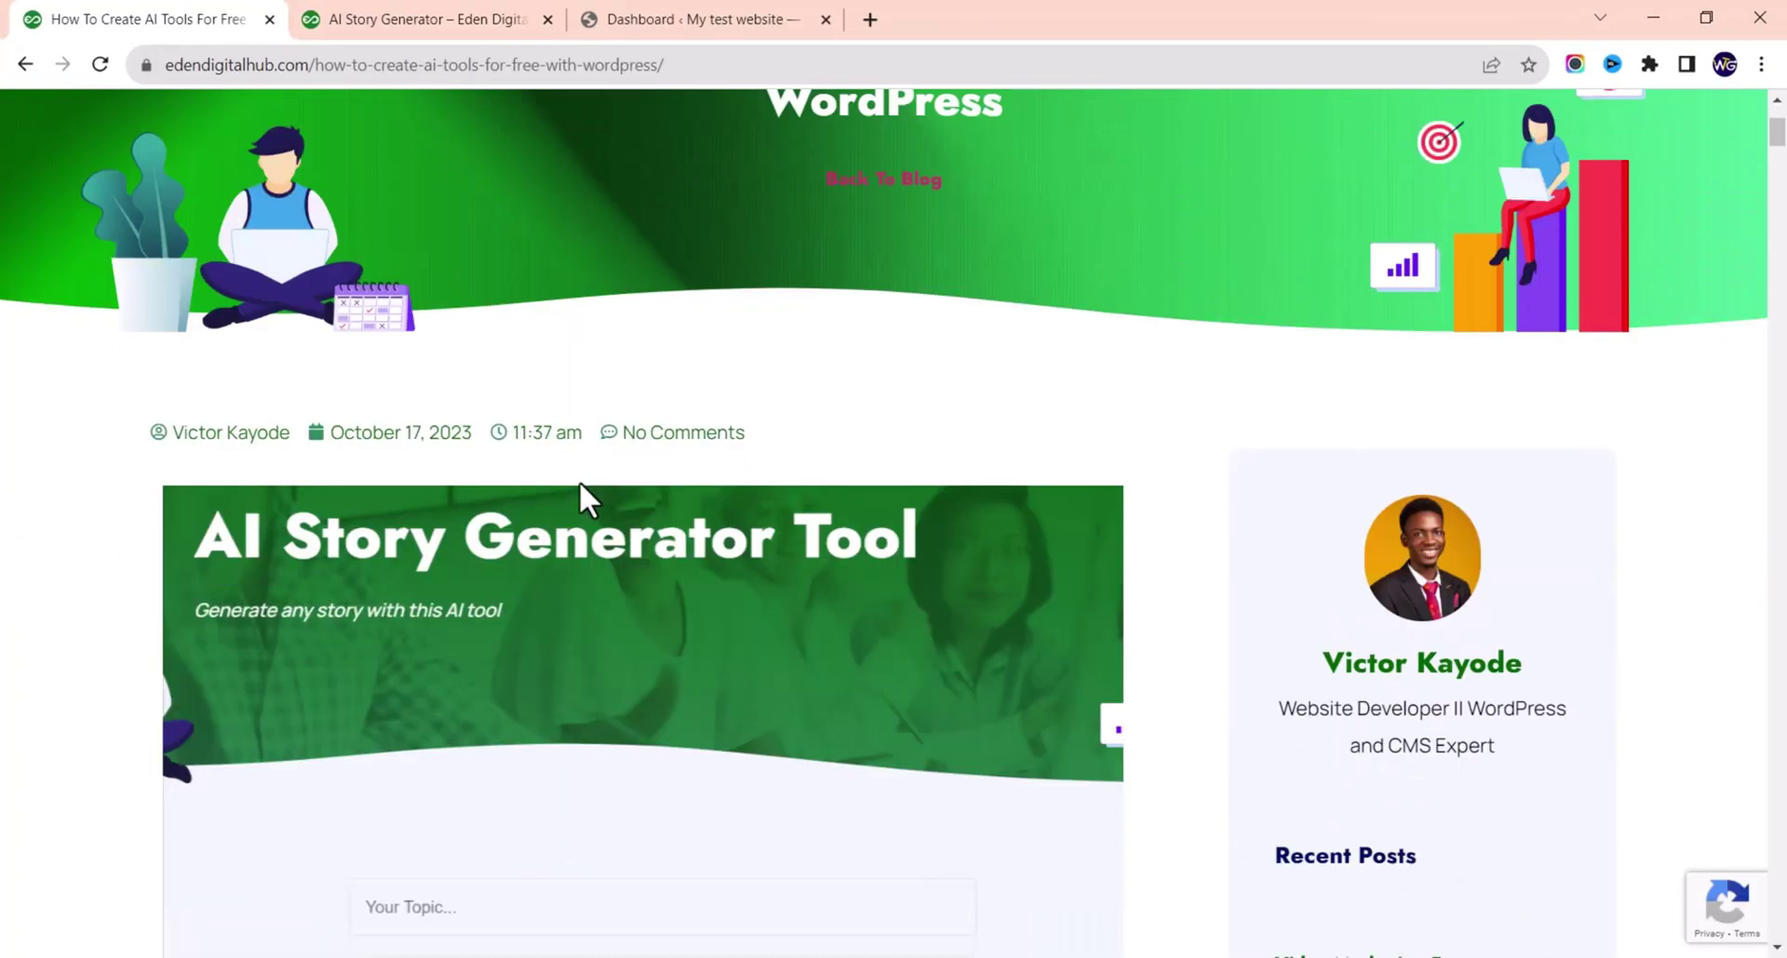
scroll(575, 485, down, 7)
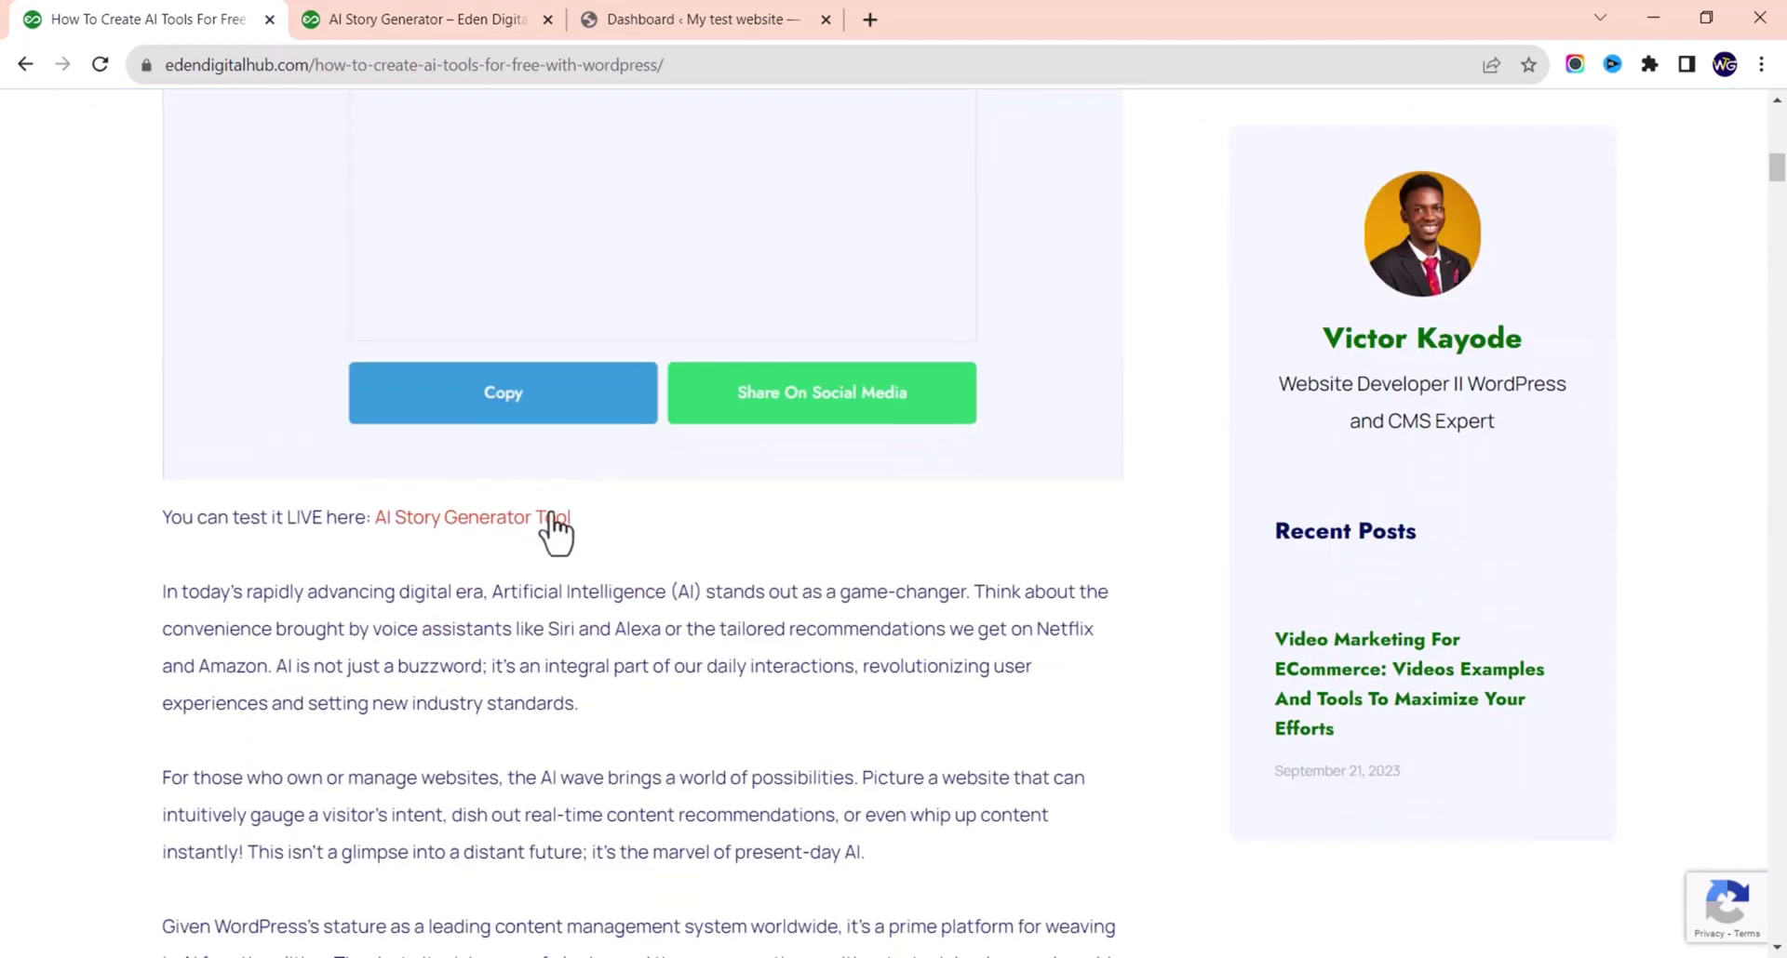
scroll(705, 558, down, 3)
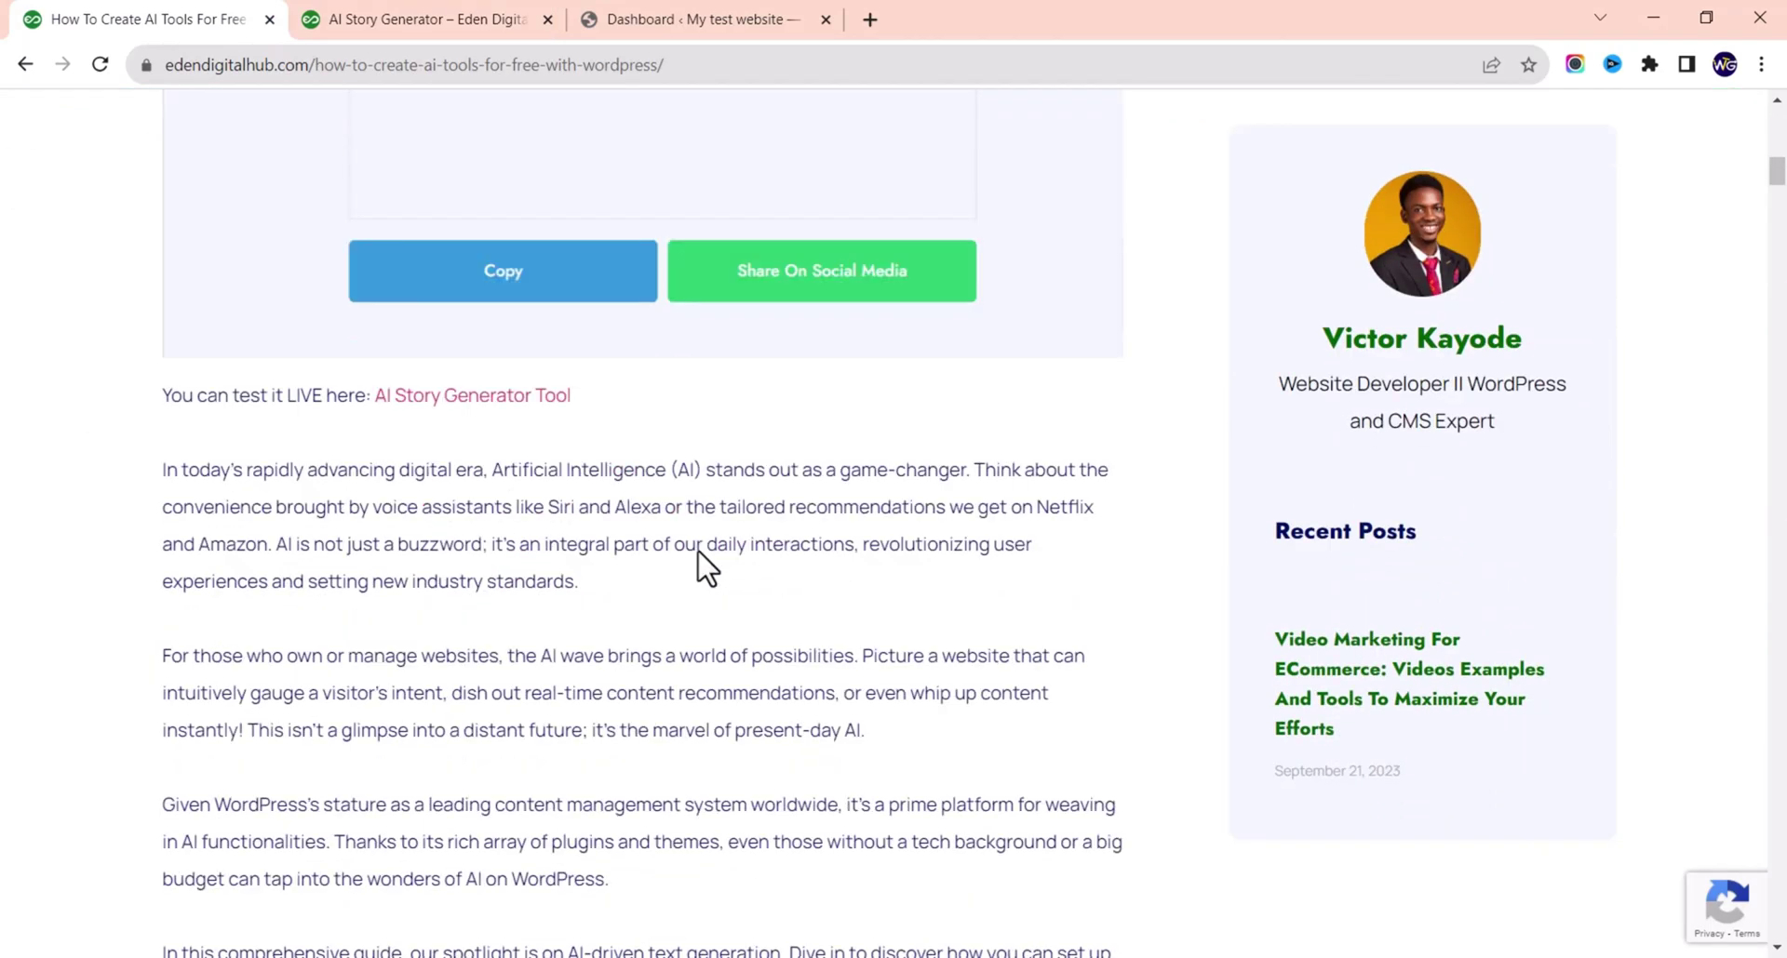
scroll(651, 556, down, 2)
scroll(652, 557, down, 11)
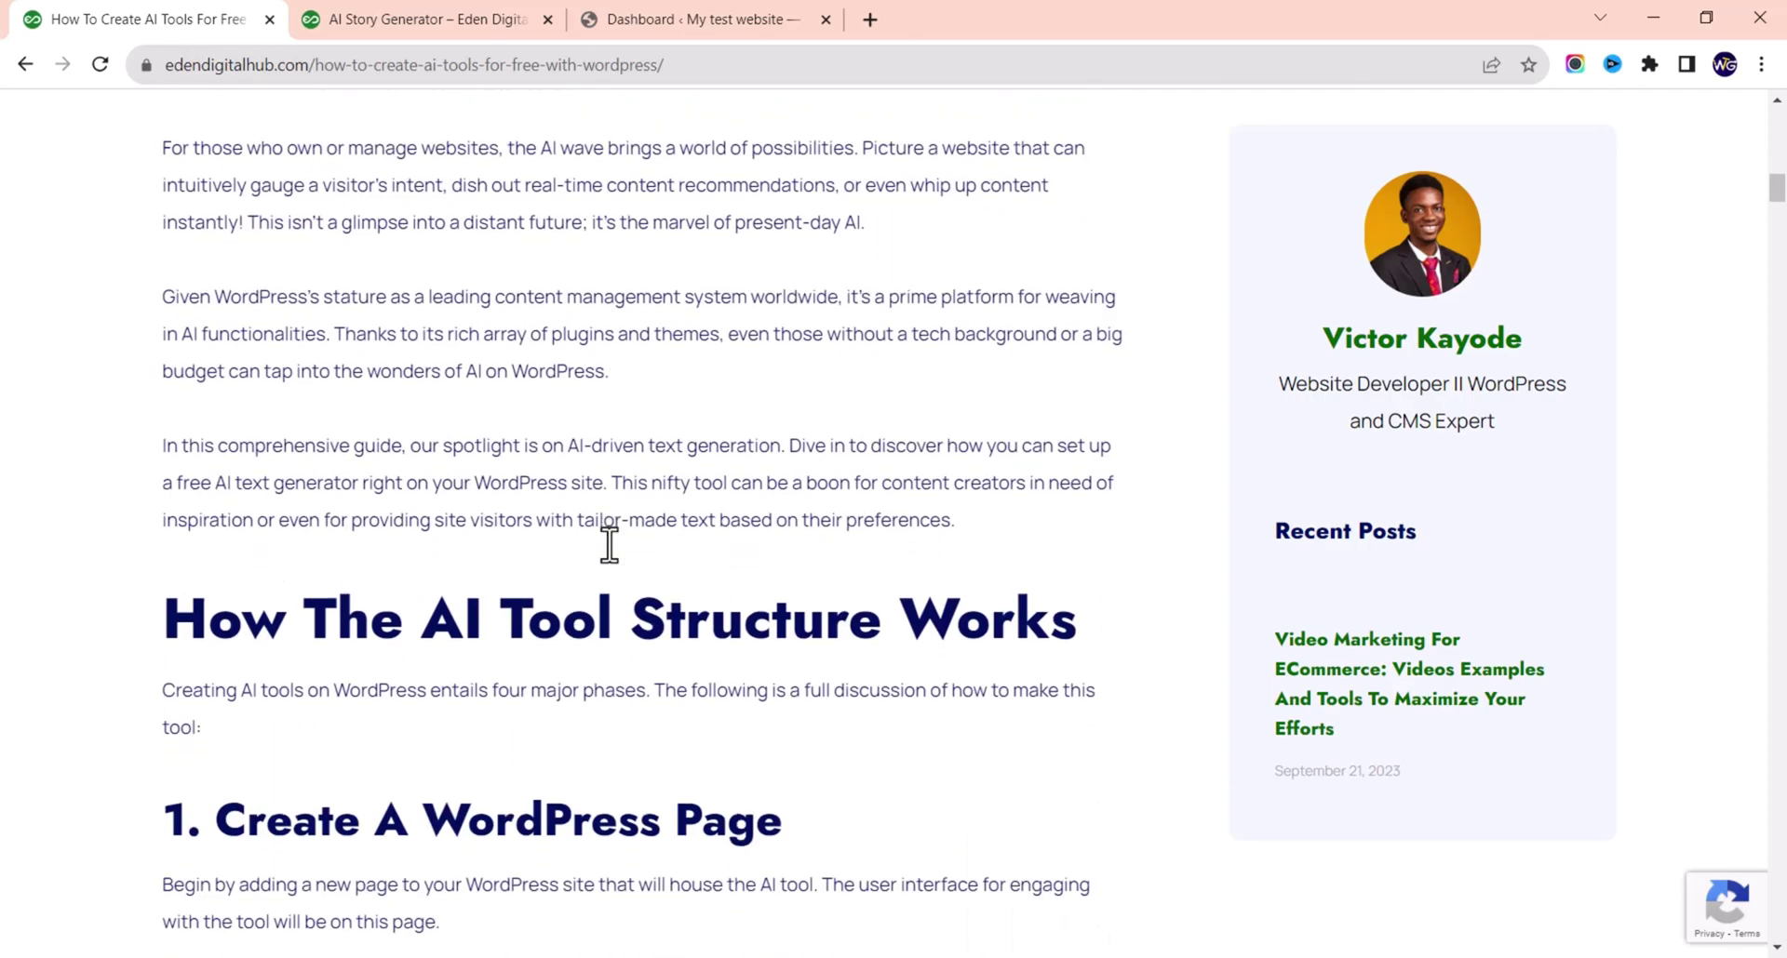
scroll(577, 525, down, 4)
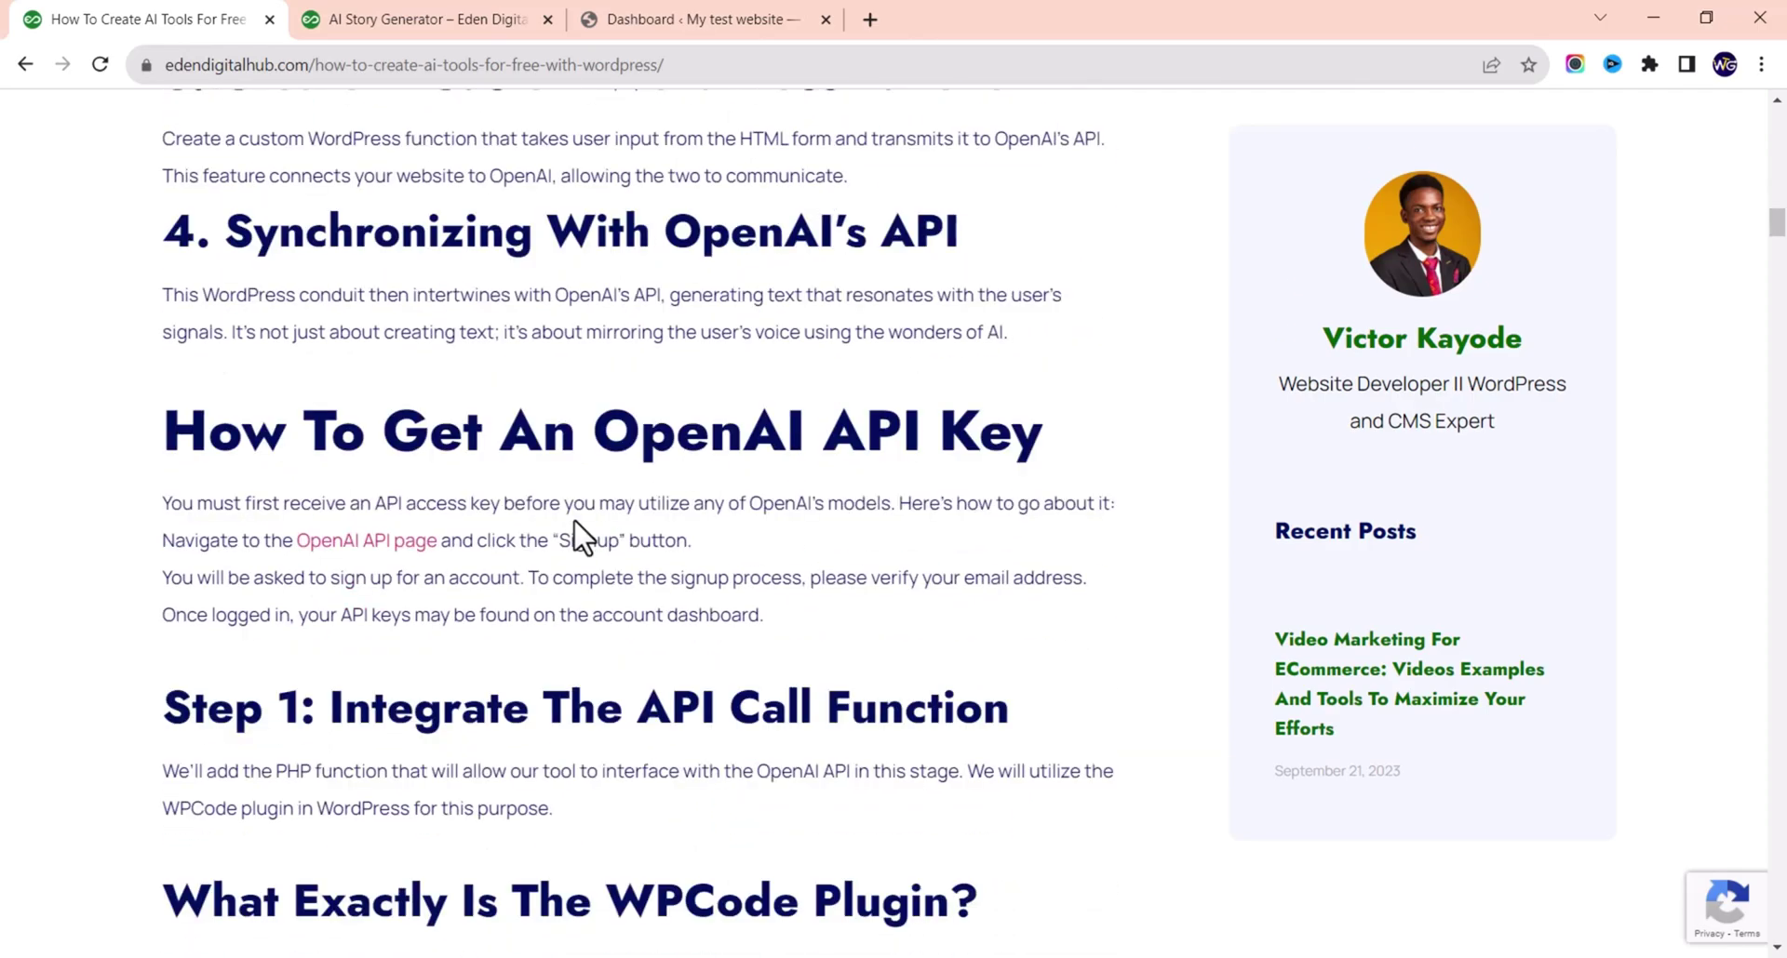
scroll(319, 464, down, 7)
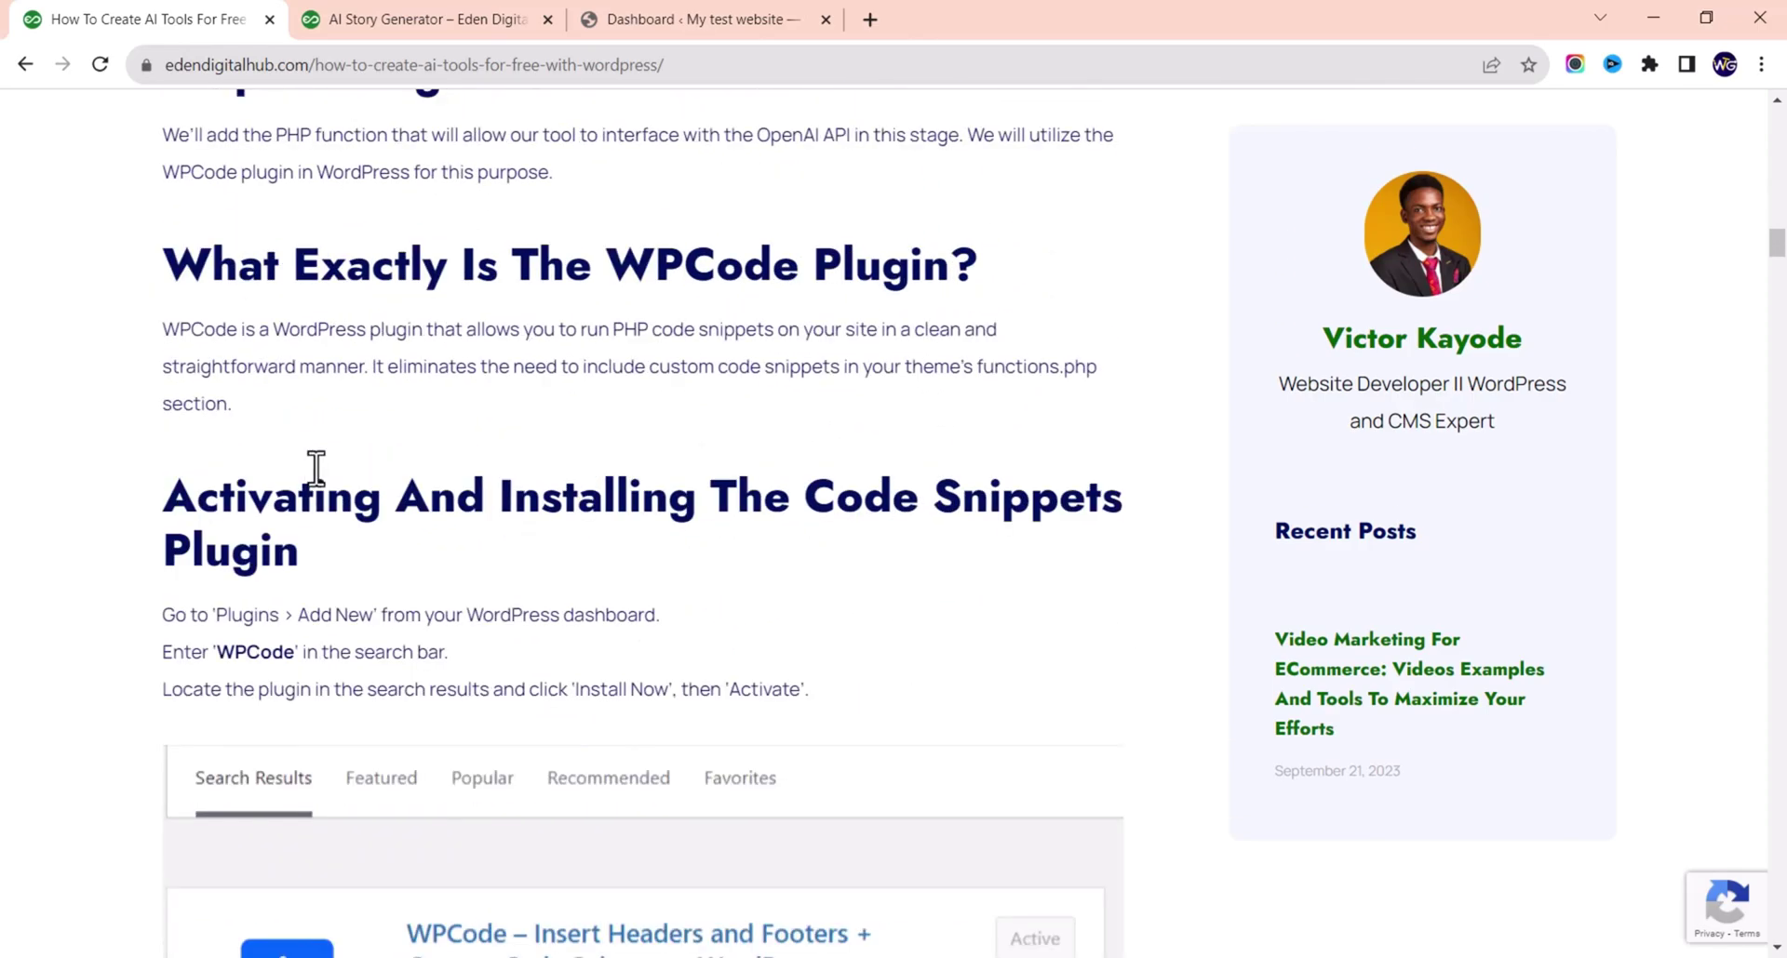
- Examine the article's openai_generate_text PHP code and snippet publishing section, then return to the overview of how the AI tool structure works
scroll(307, 549, down, 20)
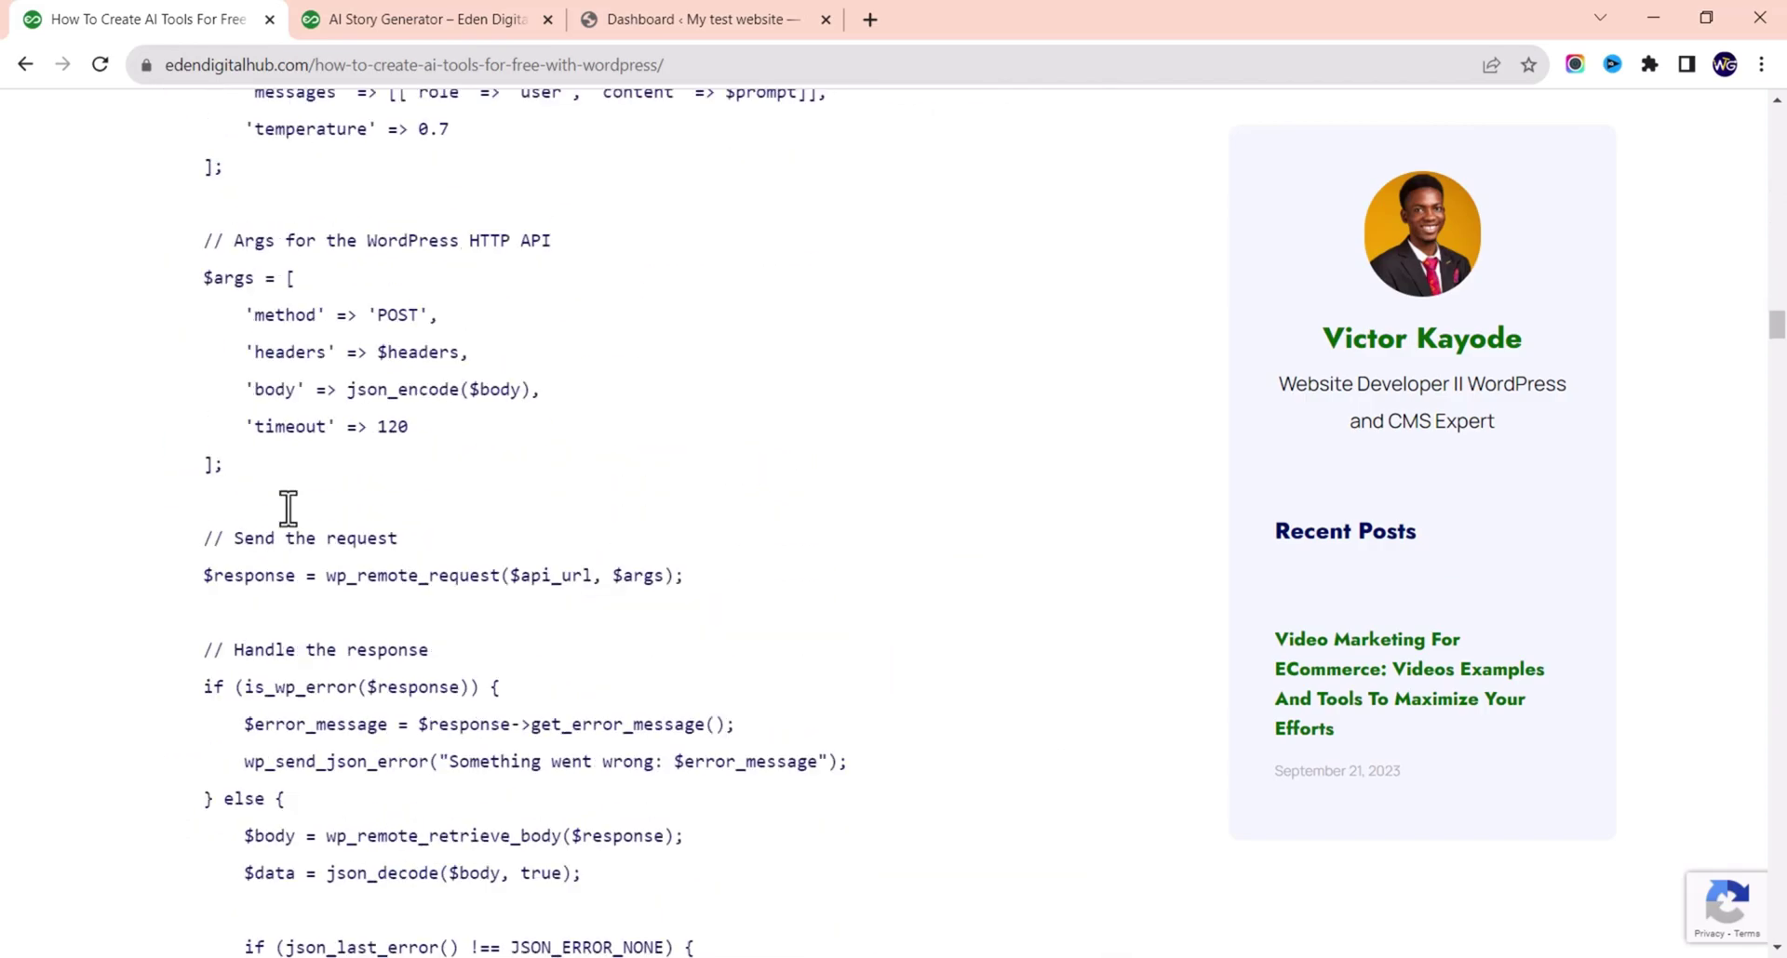
scroll(287, 507, up, 9)
scroll(252, 448, up, 3)
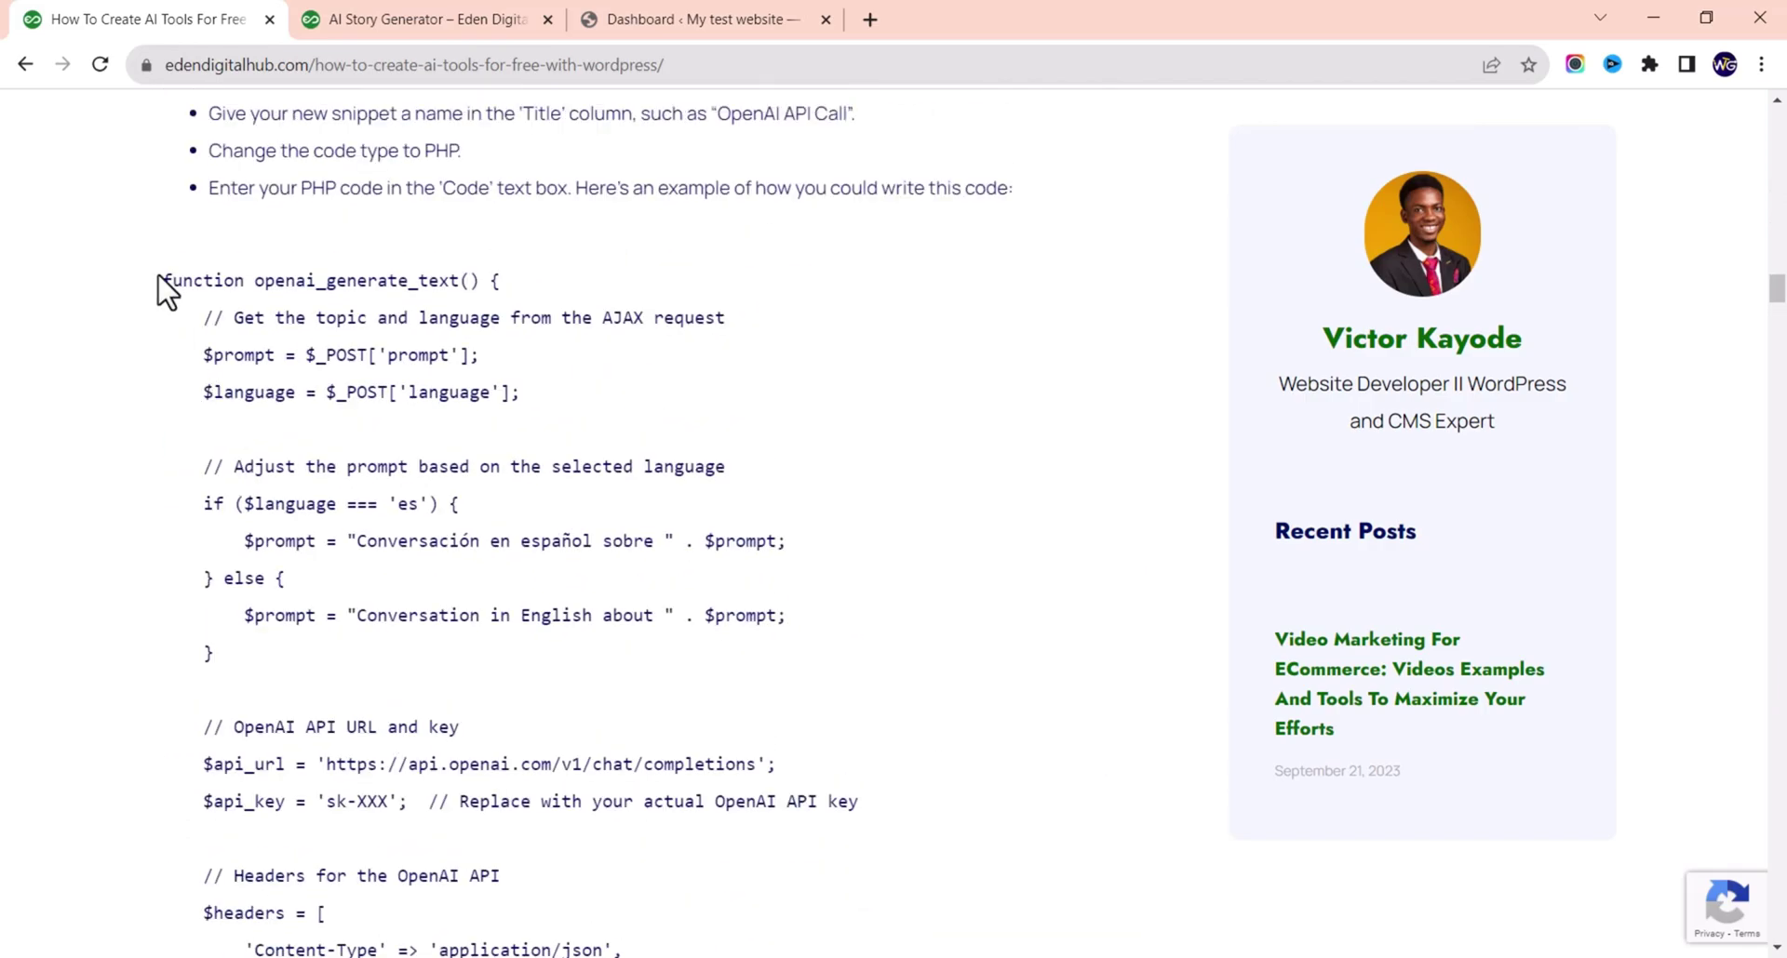
drag(162, 279, 494, 726)
scroll(279, 558, down, 2)
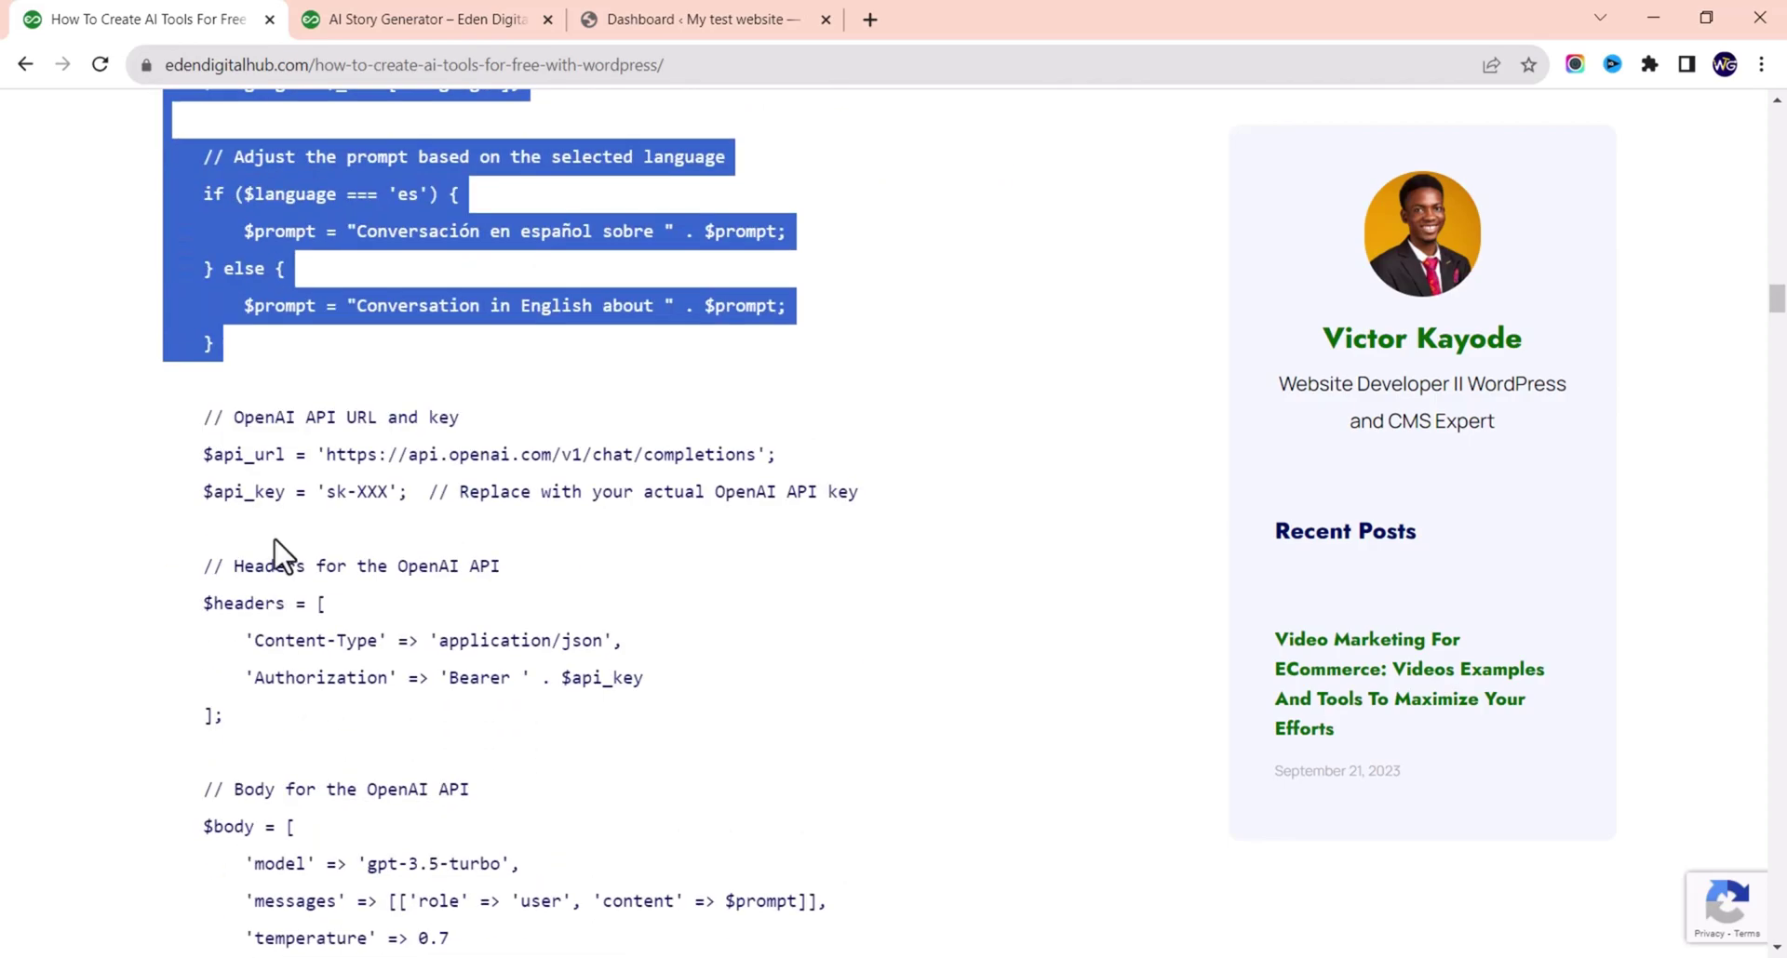
click(294, 479)
scroll(307, 446, down, 12)
scroll(337, 408, down, 12)
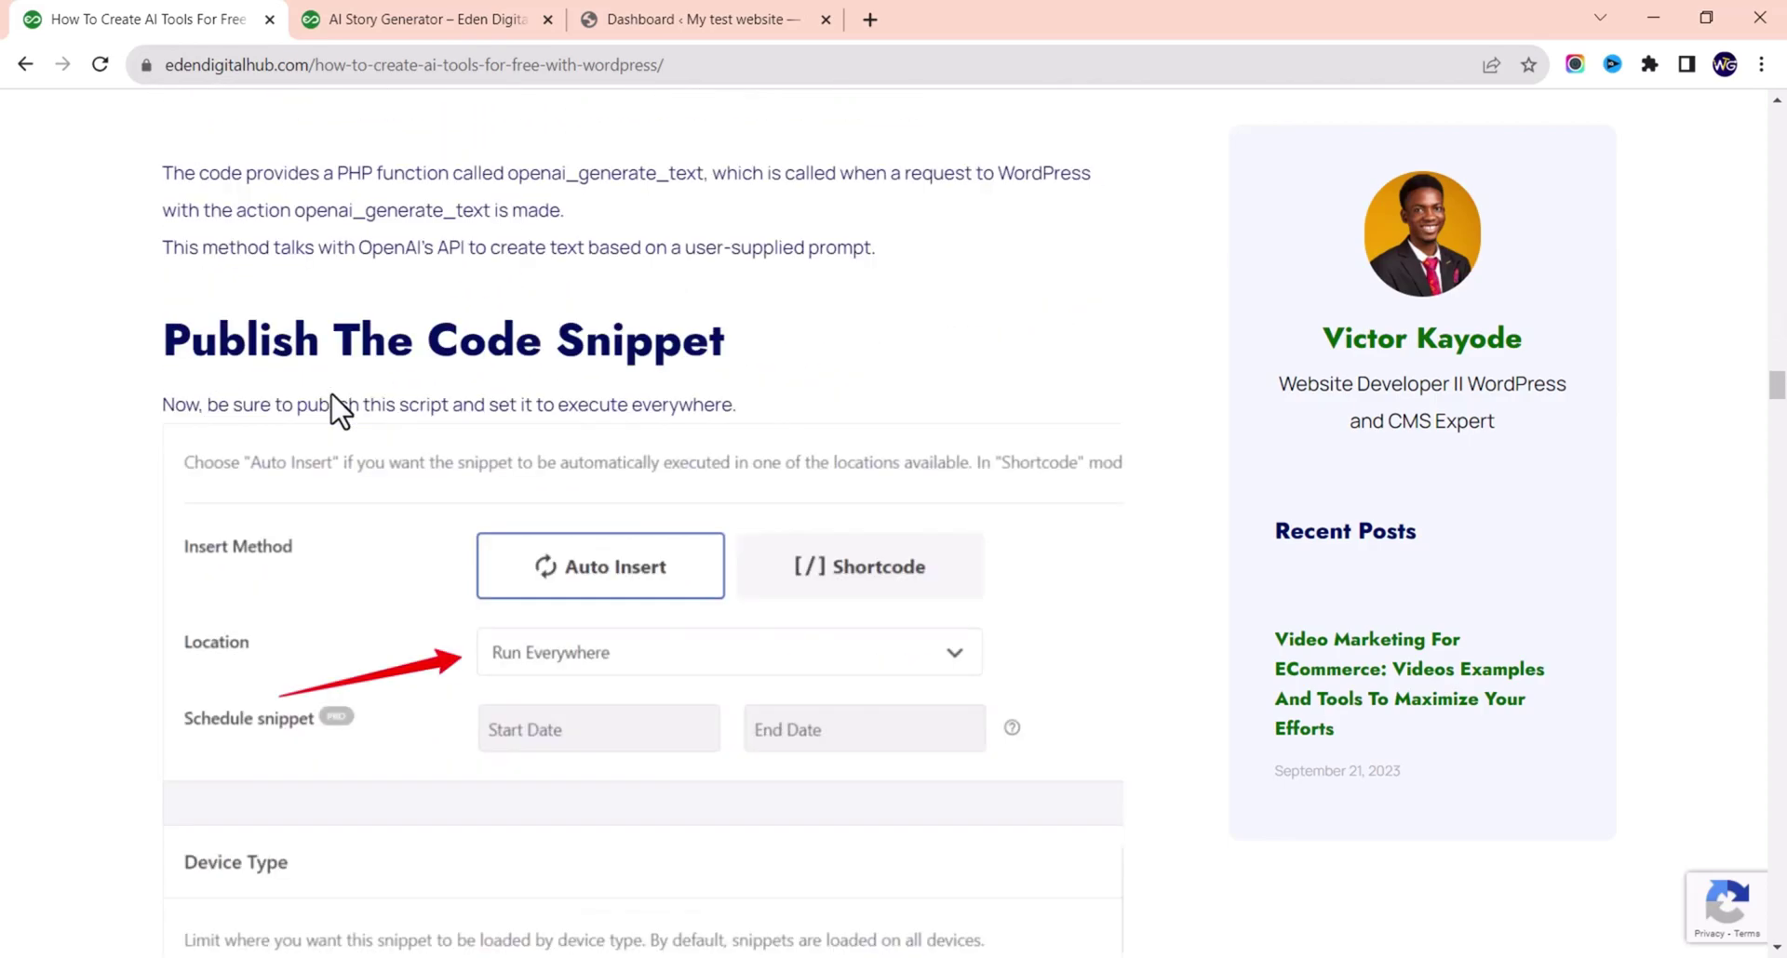
scroll(461, 512, up, 20)
scroll(447, 493, up, 15)
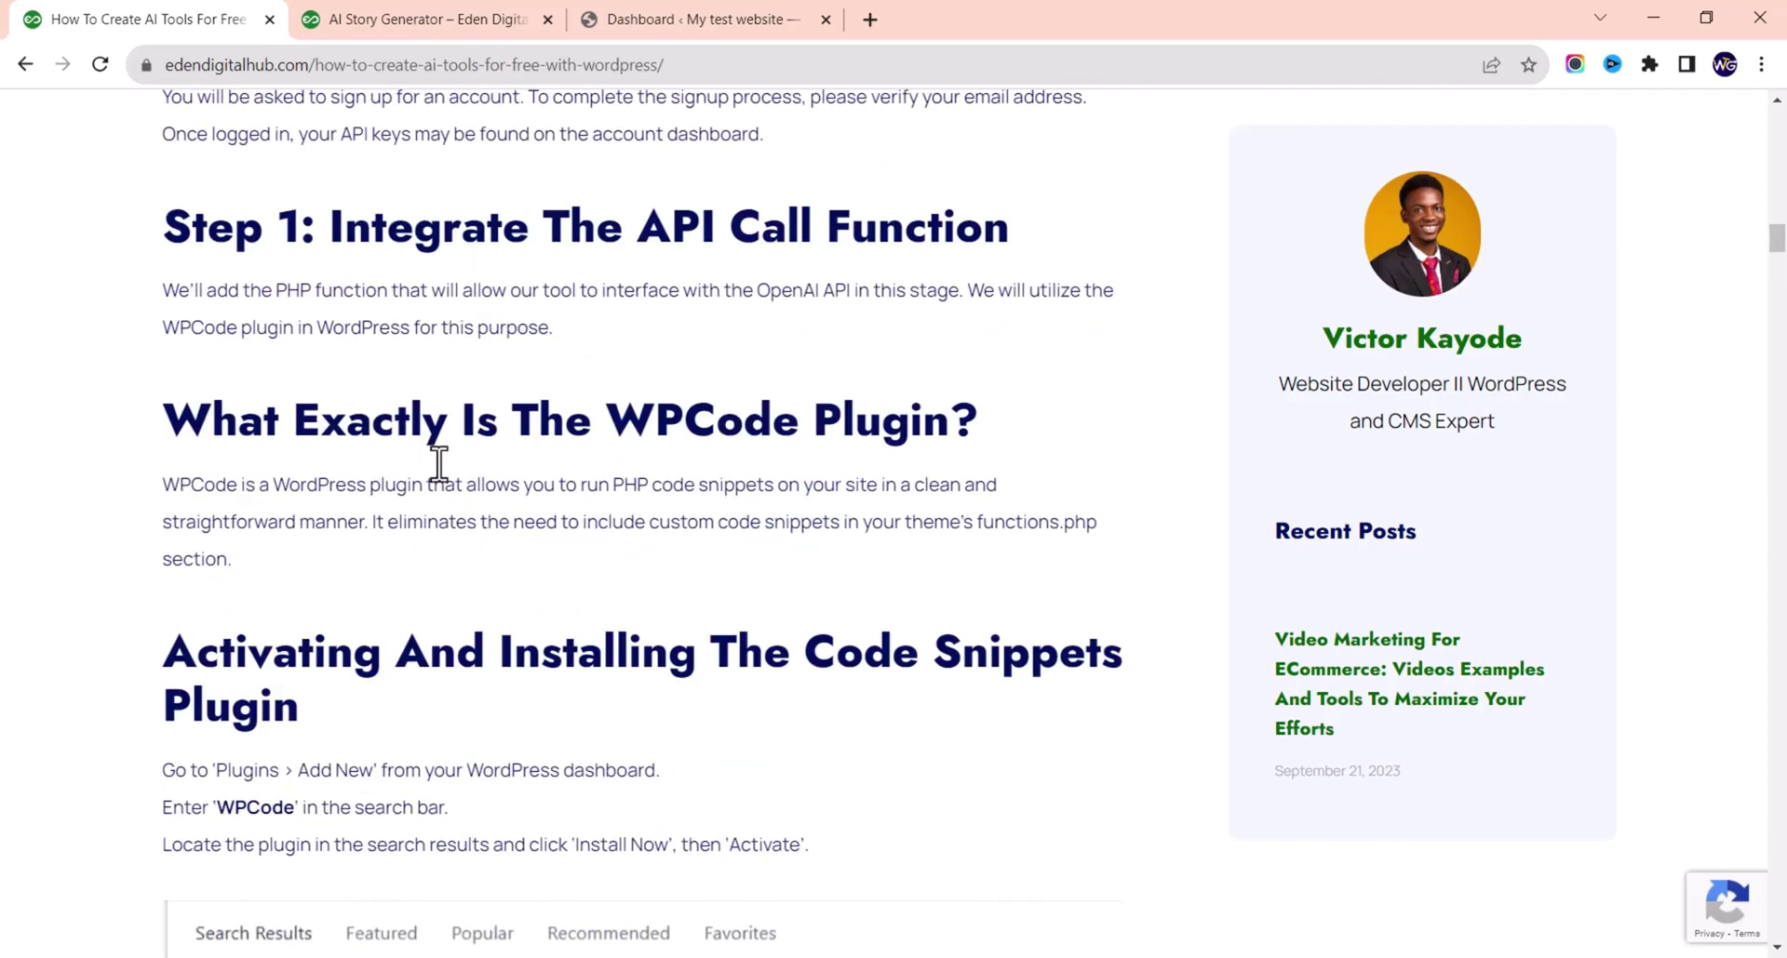
scroll(437, 437, up, 15)
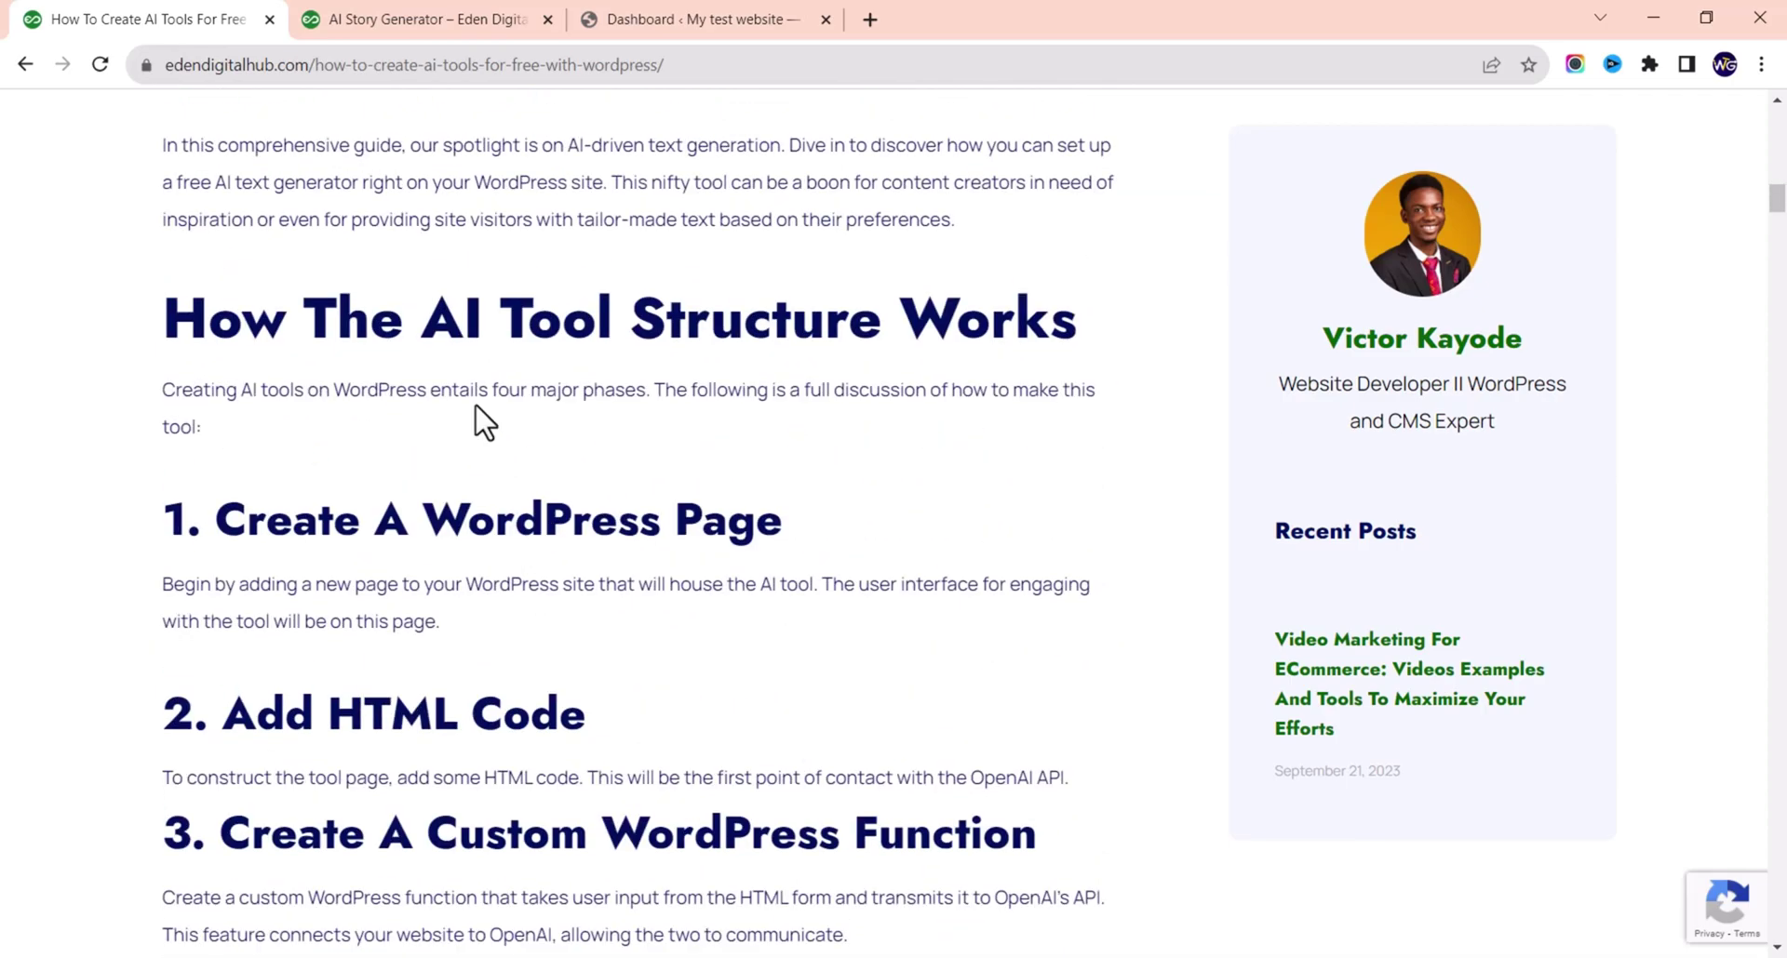
- Switch to the test website's WordPress dashboard and open the page for adding new plugins
click(679, 17)
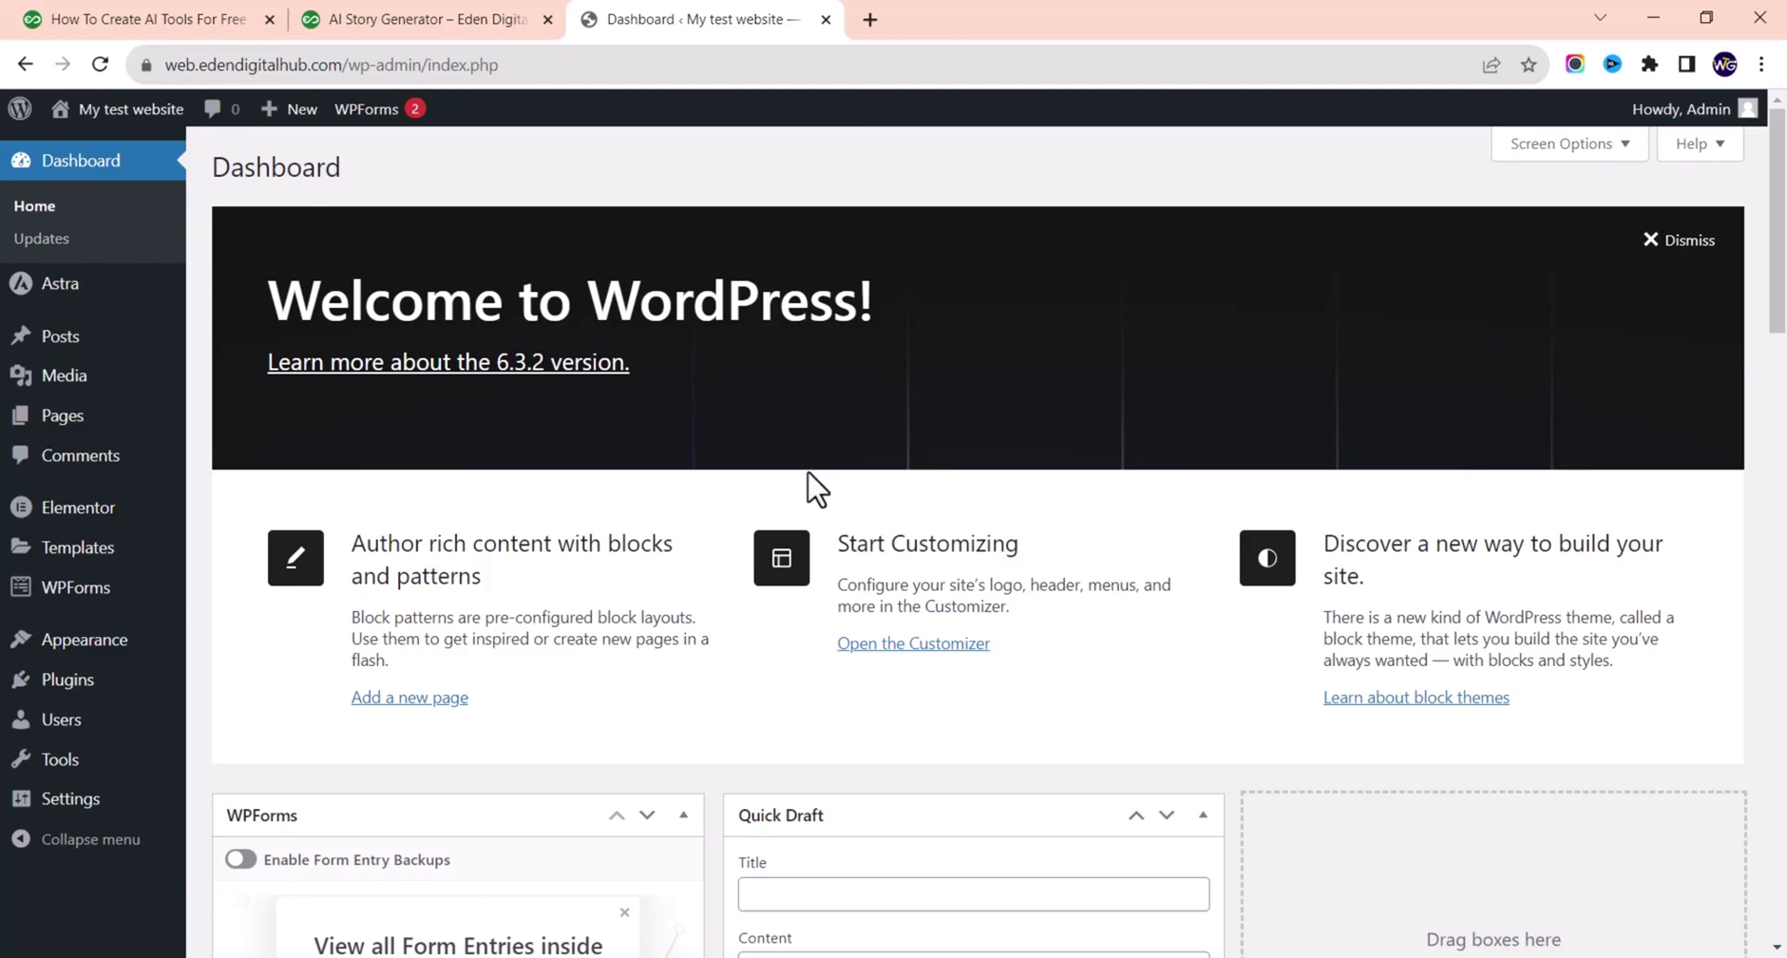
mouse_move(43, 684)
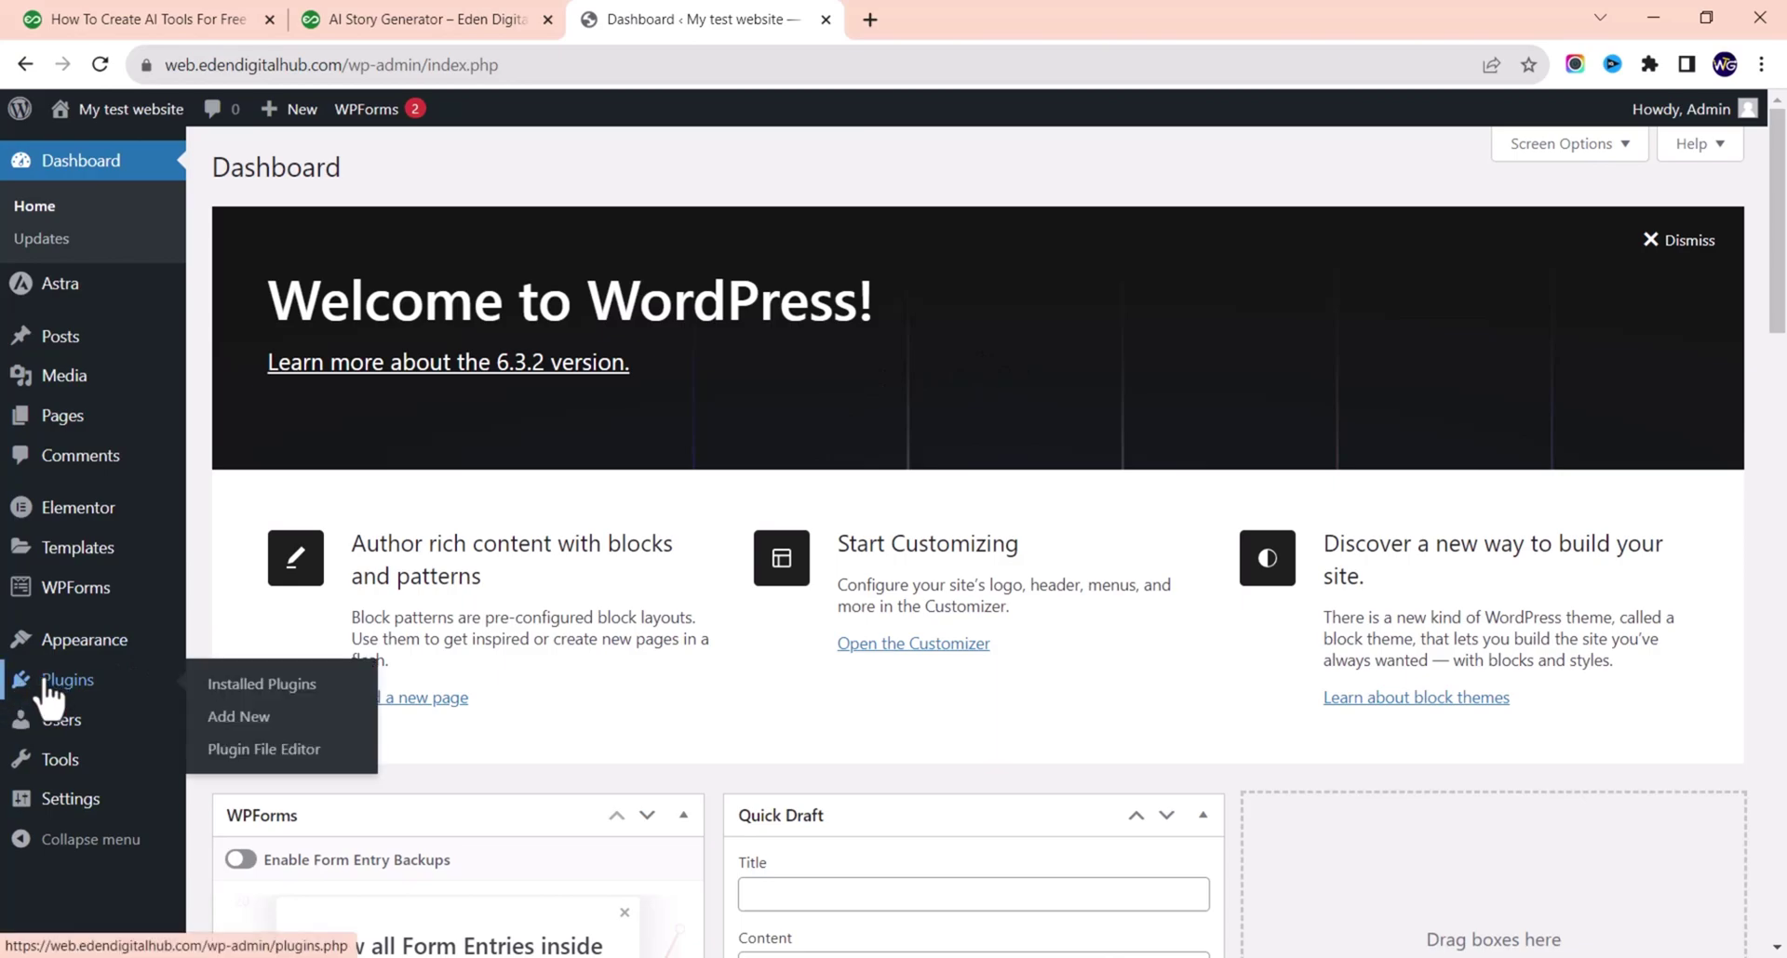
click(258, 727)
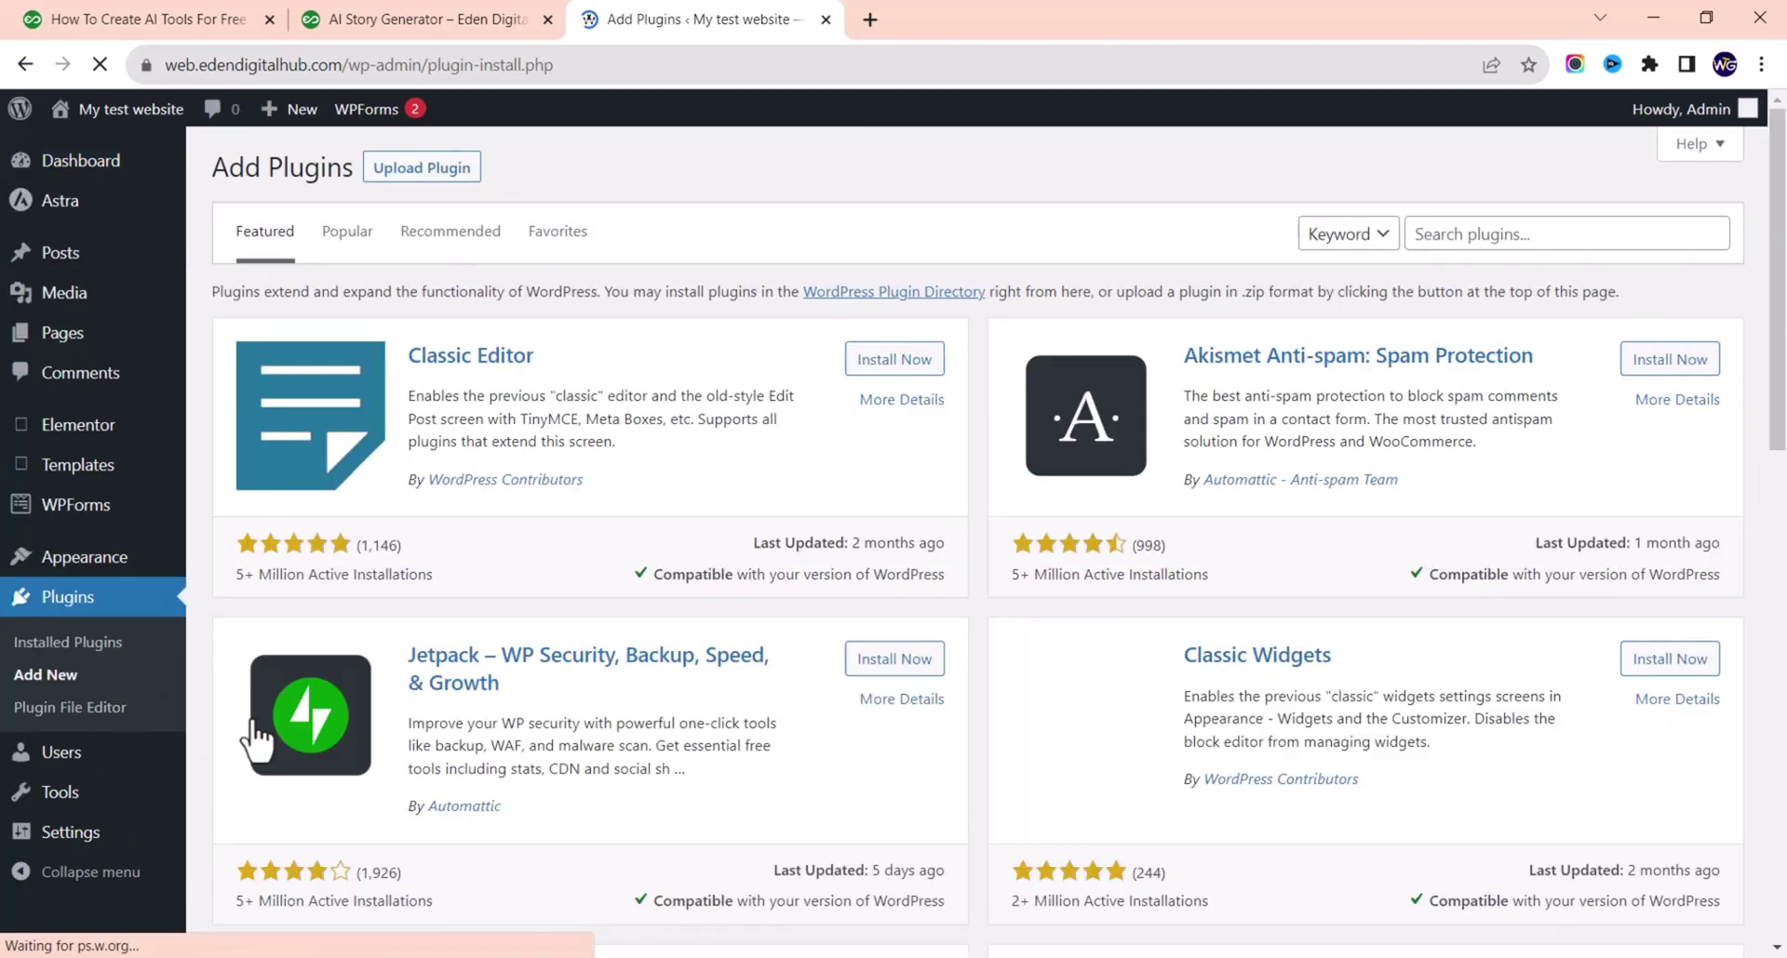
- Search the plugin directory for wpcodes, then install and activate the WPCode – Insert Headers and Footers plugin
click(1474, 236)
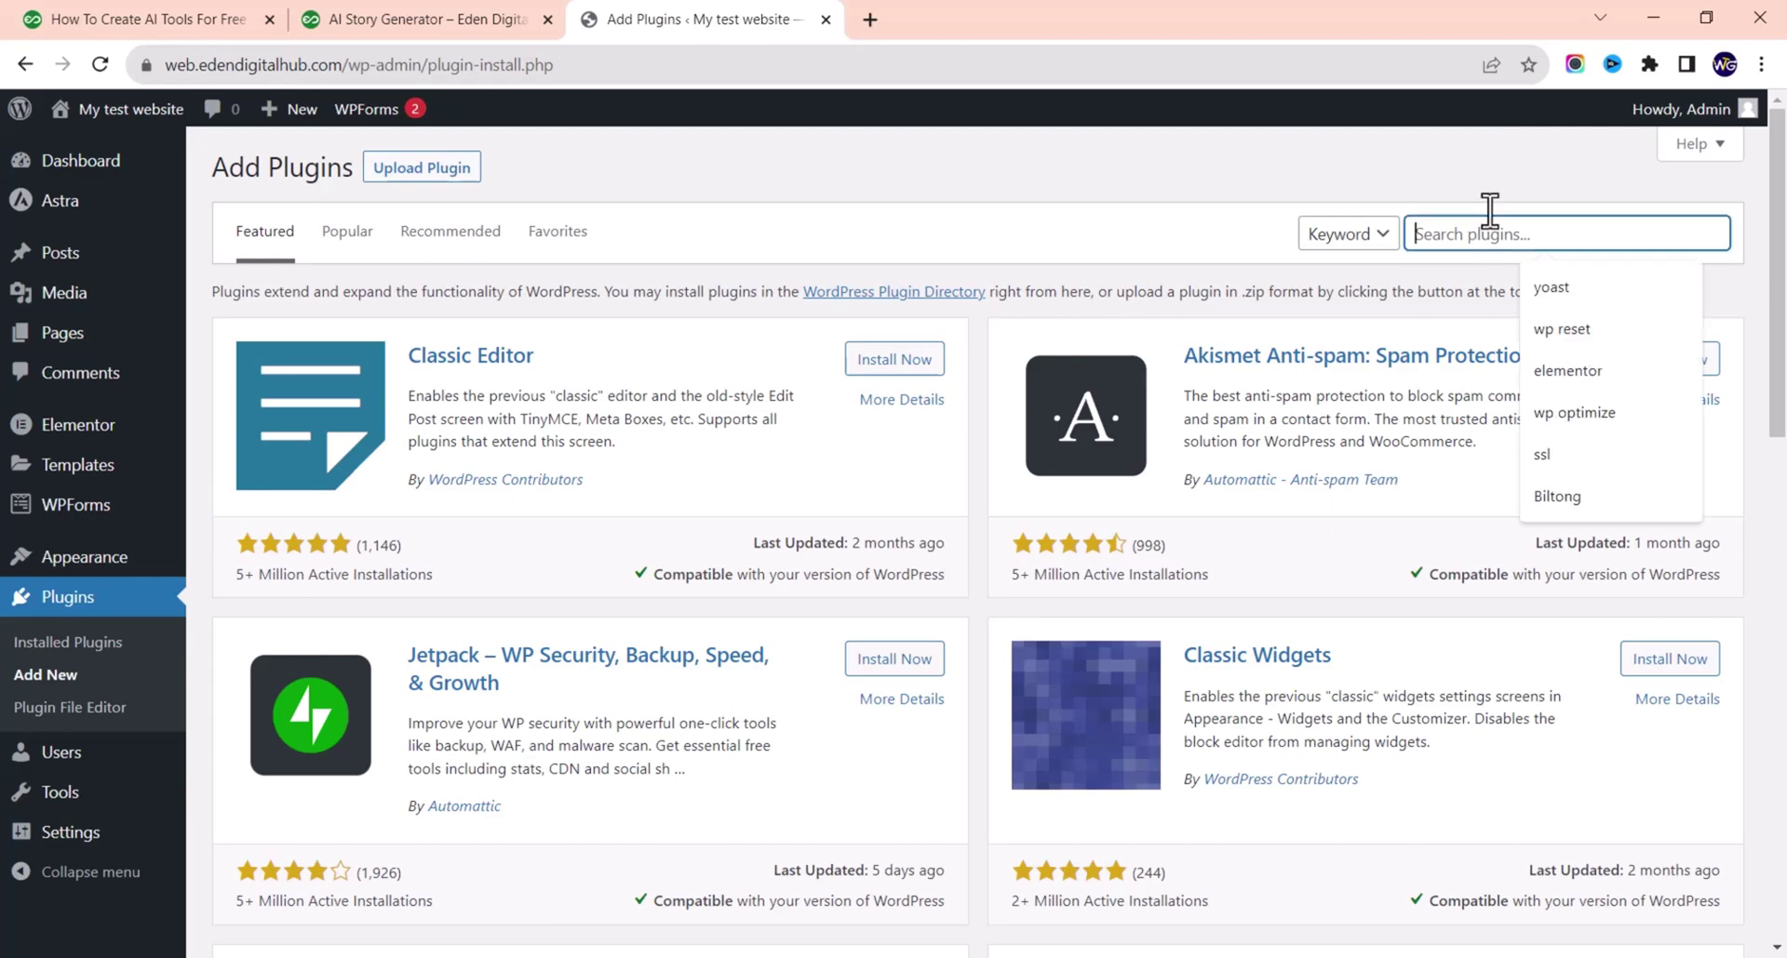
text(wpcodes)
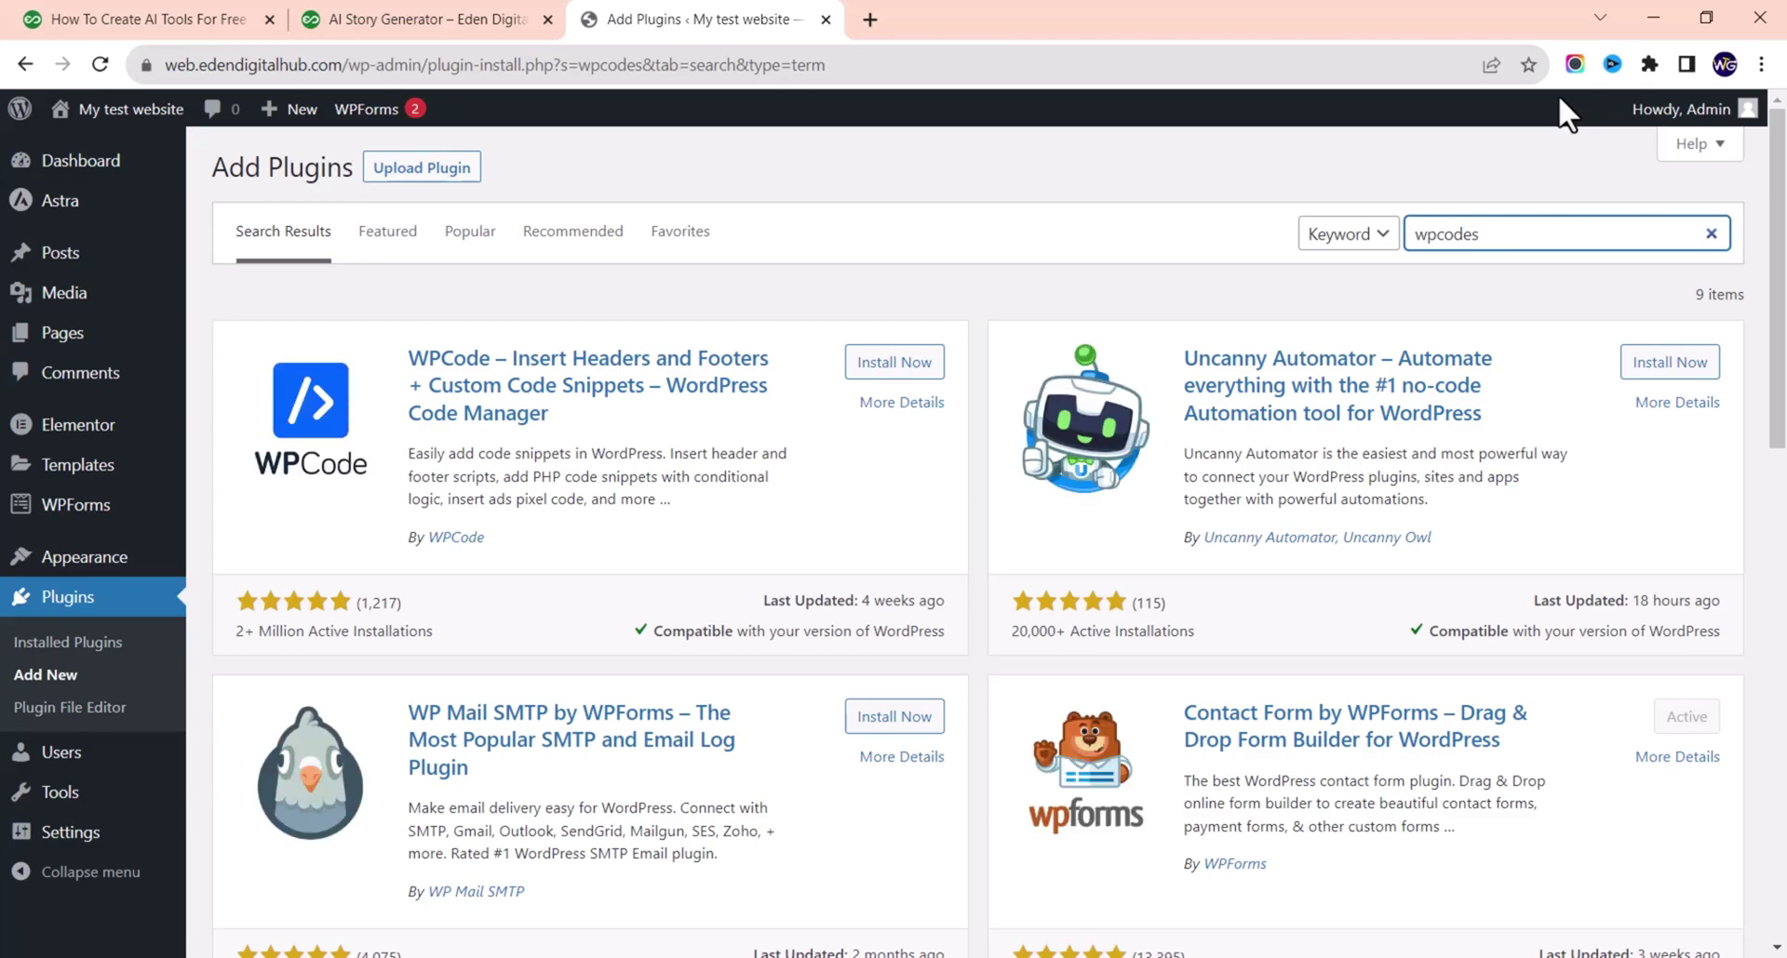
click(893, 361)
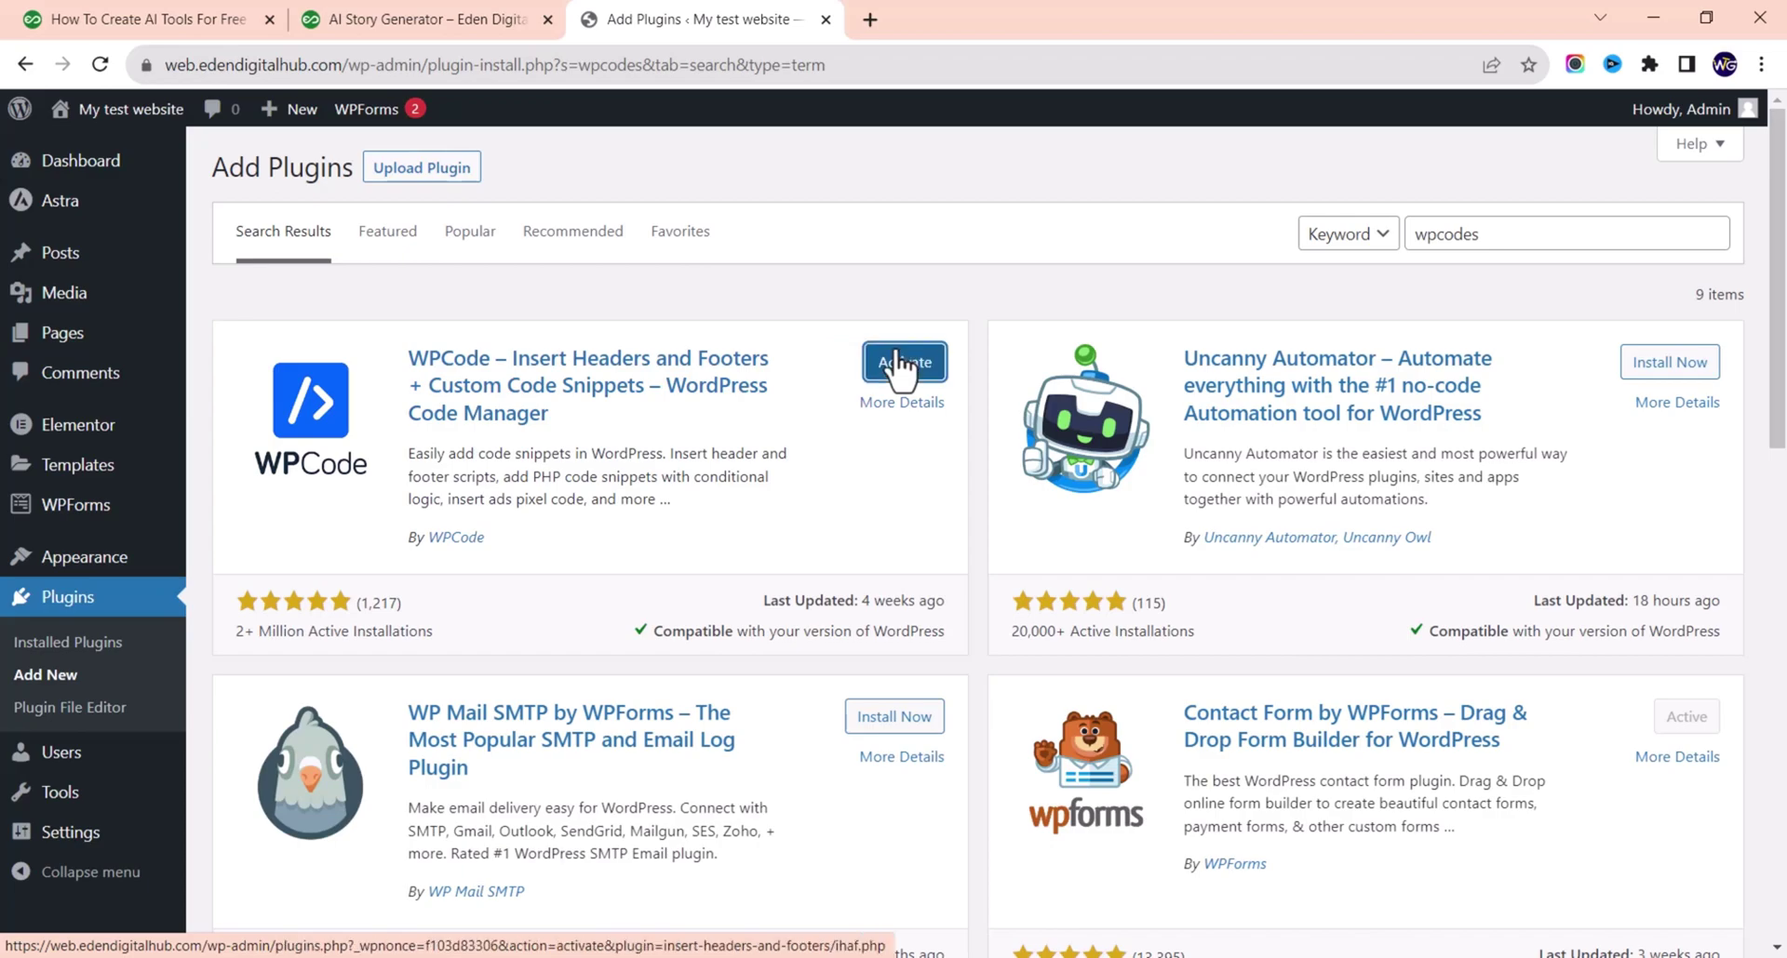
click(894, 369)
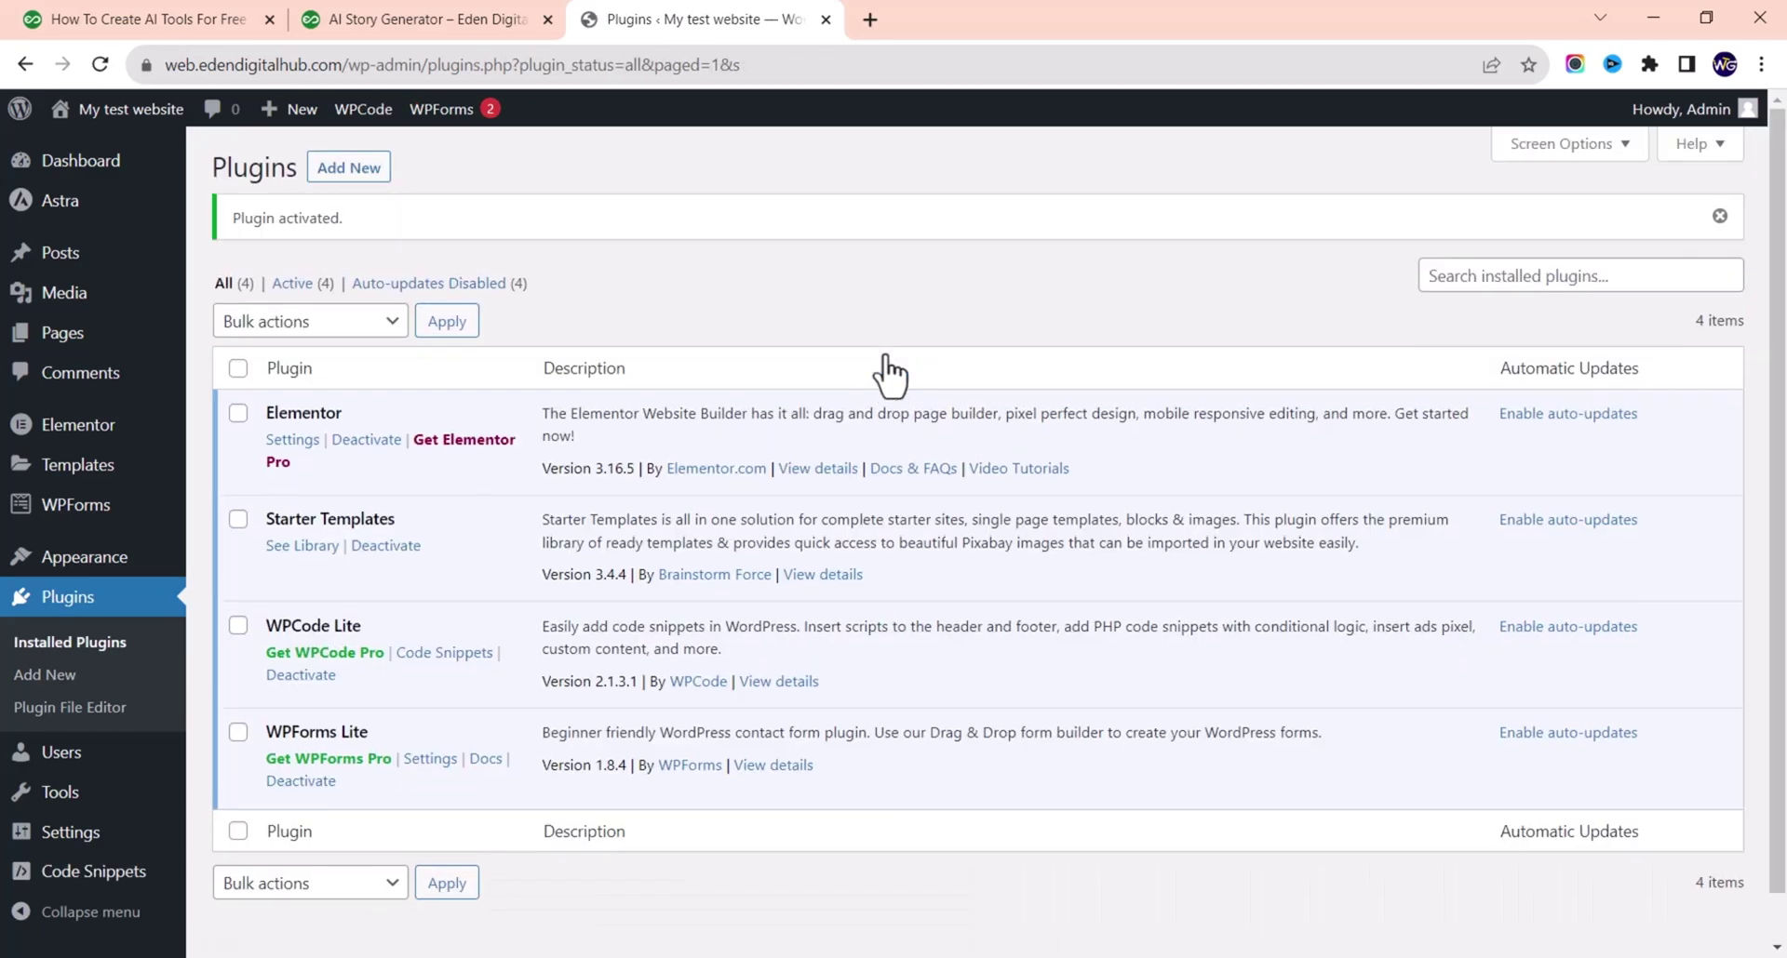
- In the WPCode snippets list, deactivate the active AI snippet, move both AI snippets to the trash and dismiss the notice
mouse_move(51, 884)
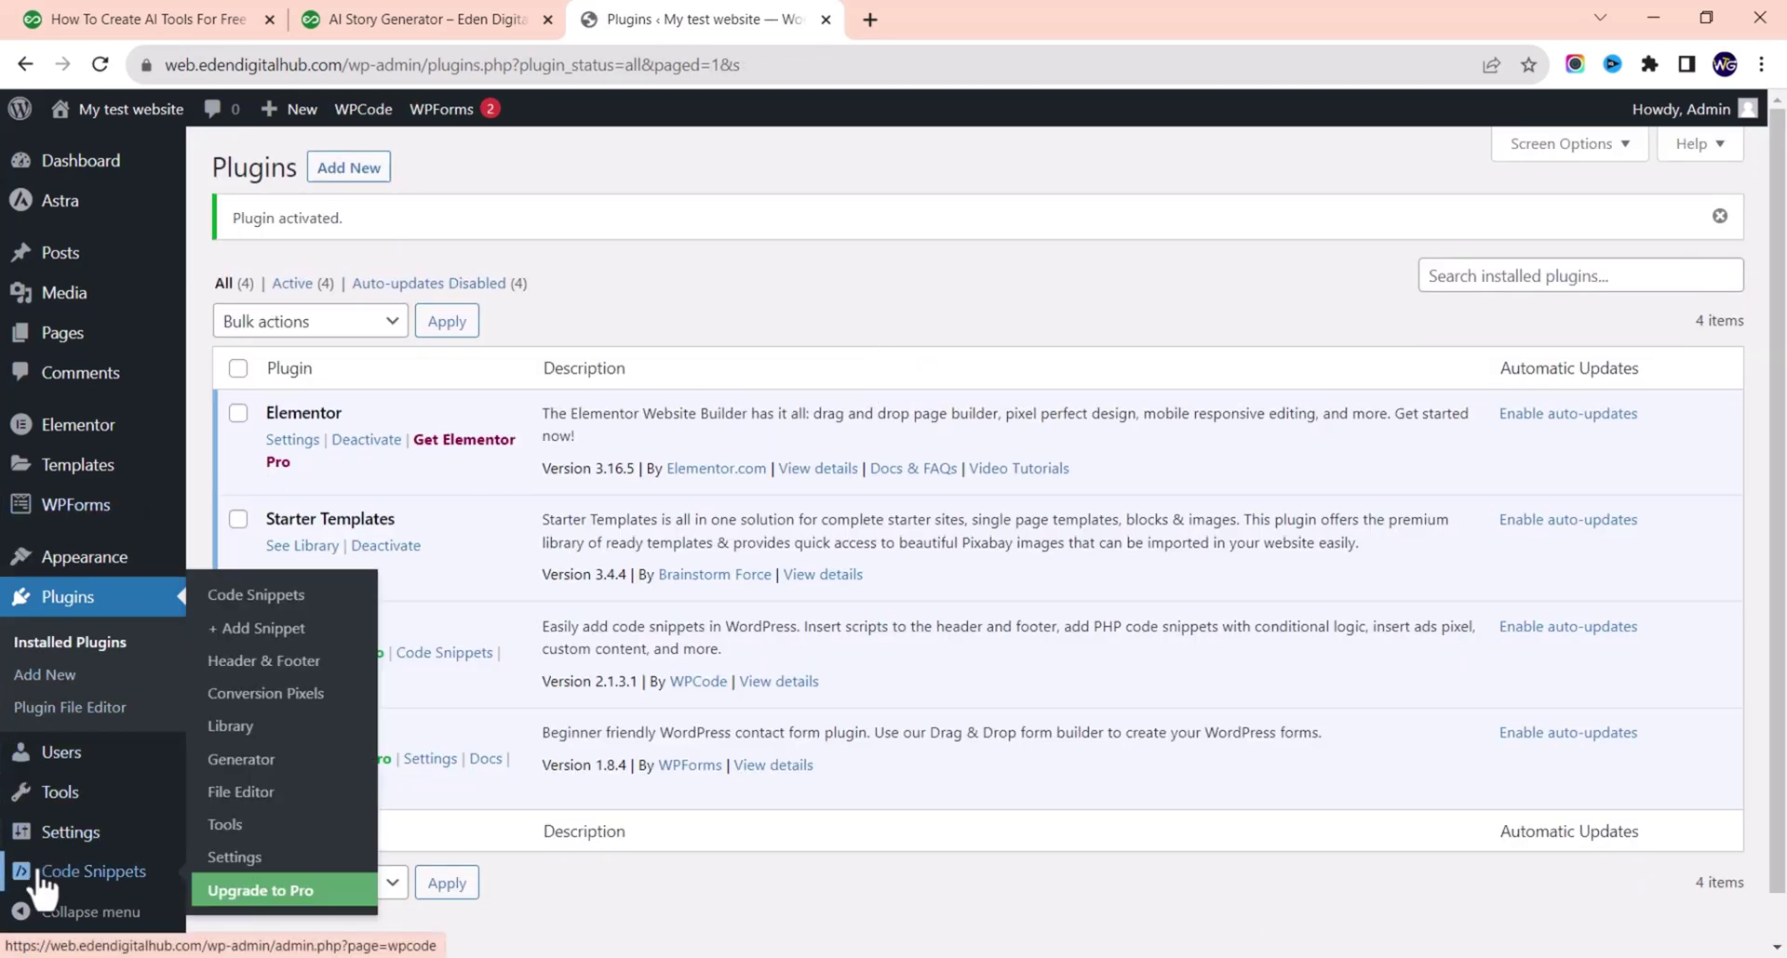
click(101, 872)
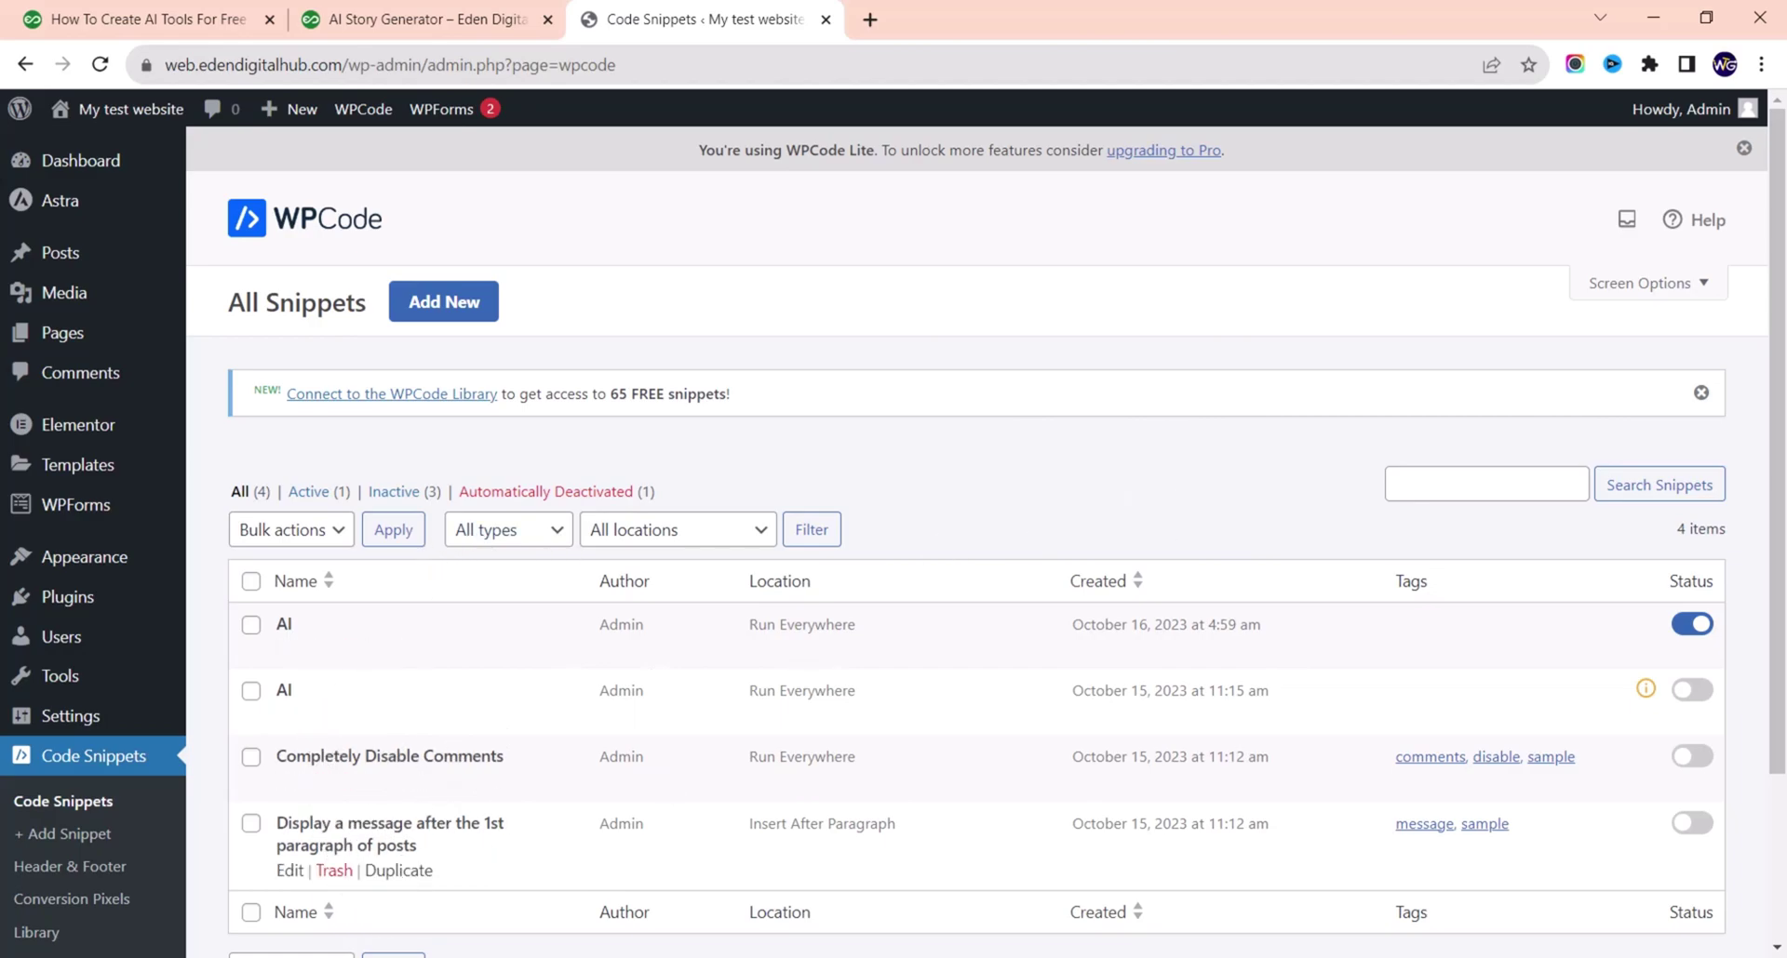
click(1691, 624)
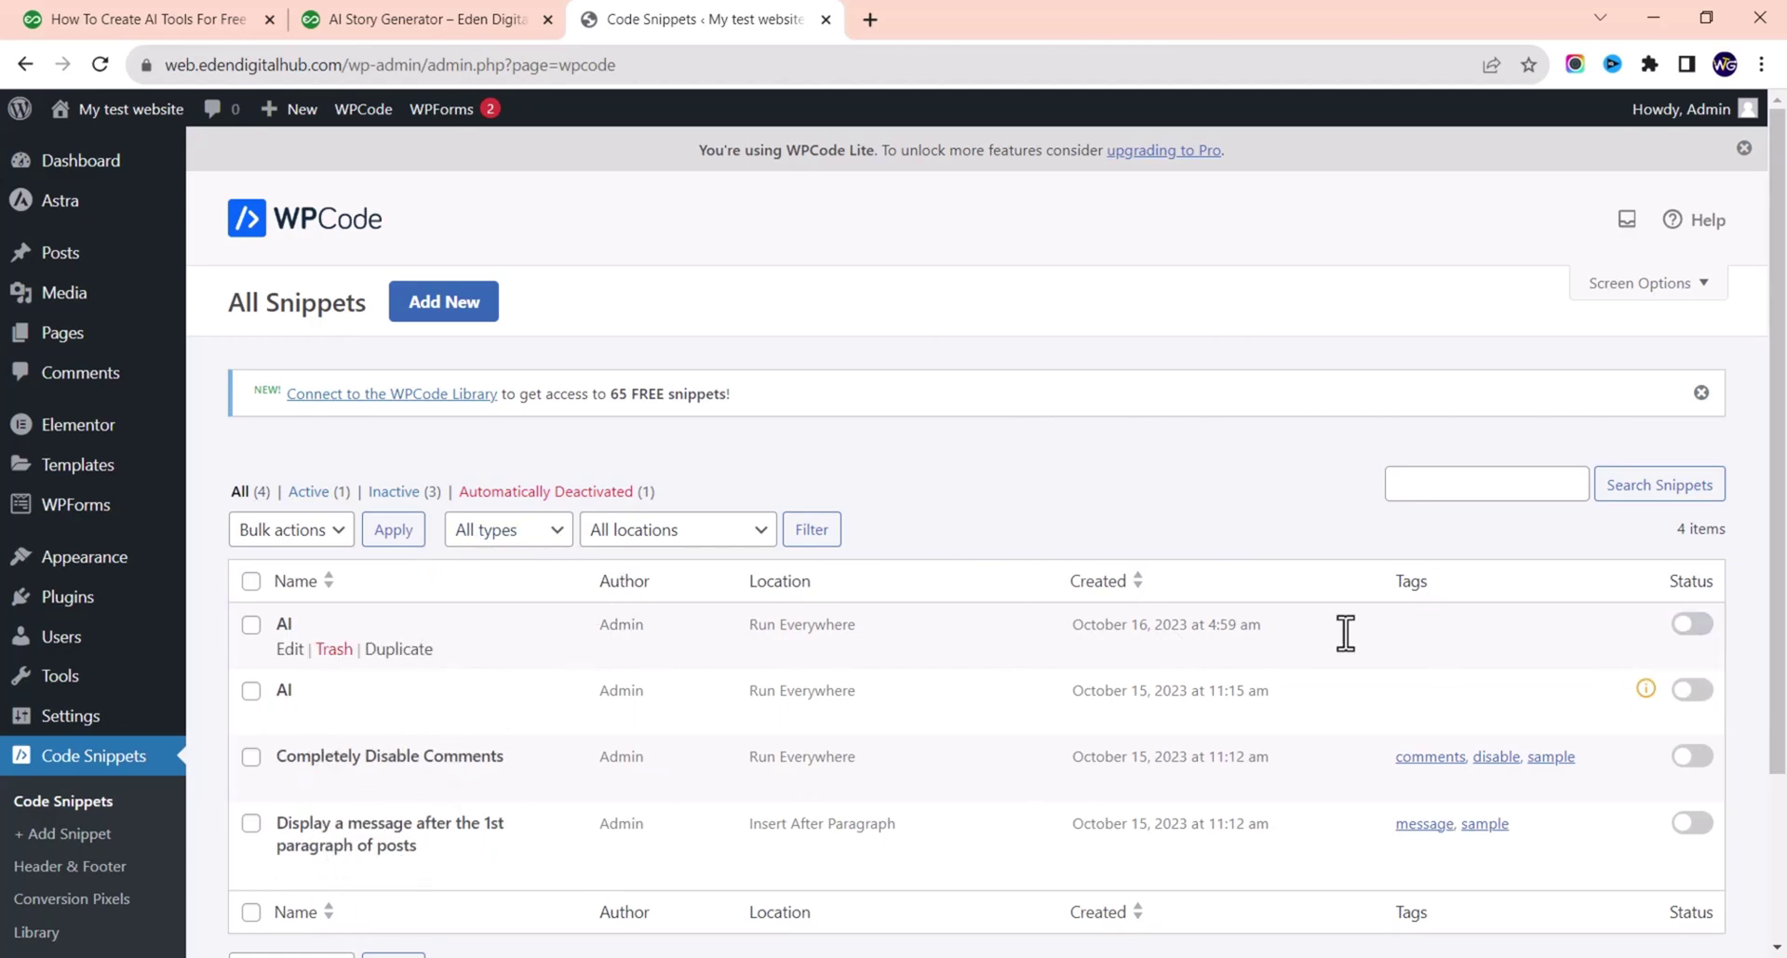
click(250, 690)
click(279, 530)
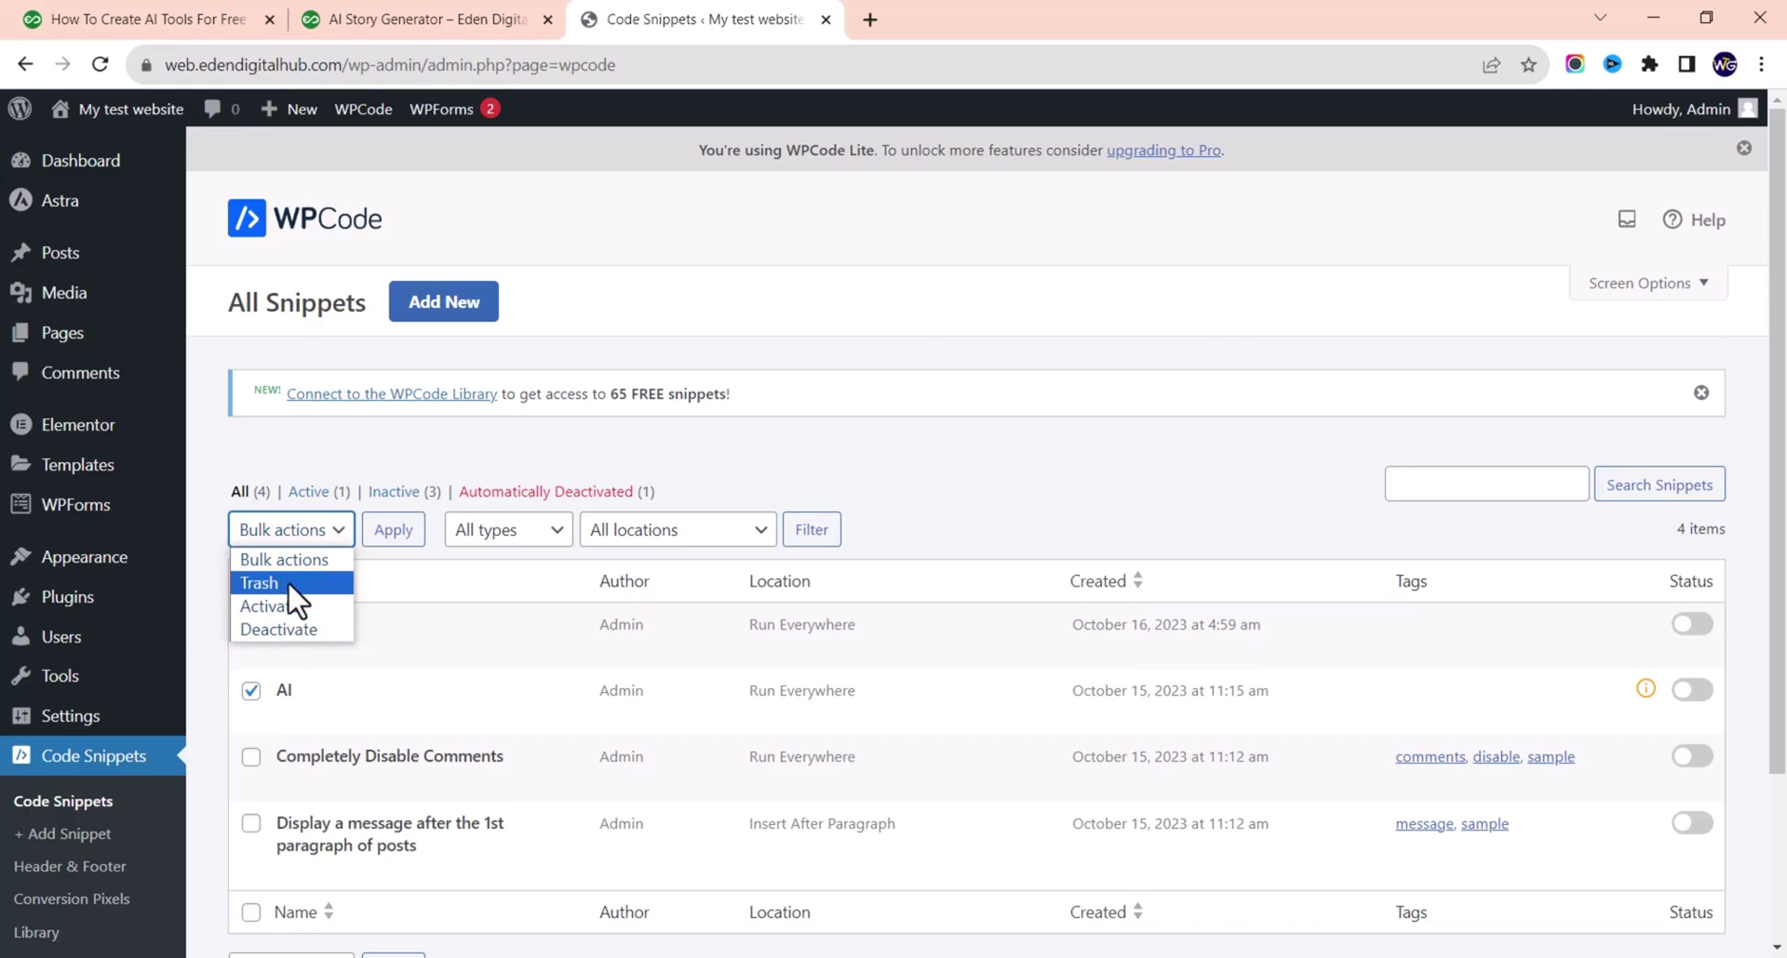
click(270, 582)
click(383, 532)
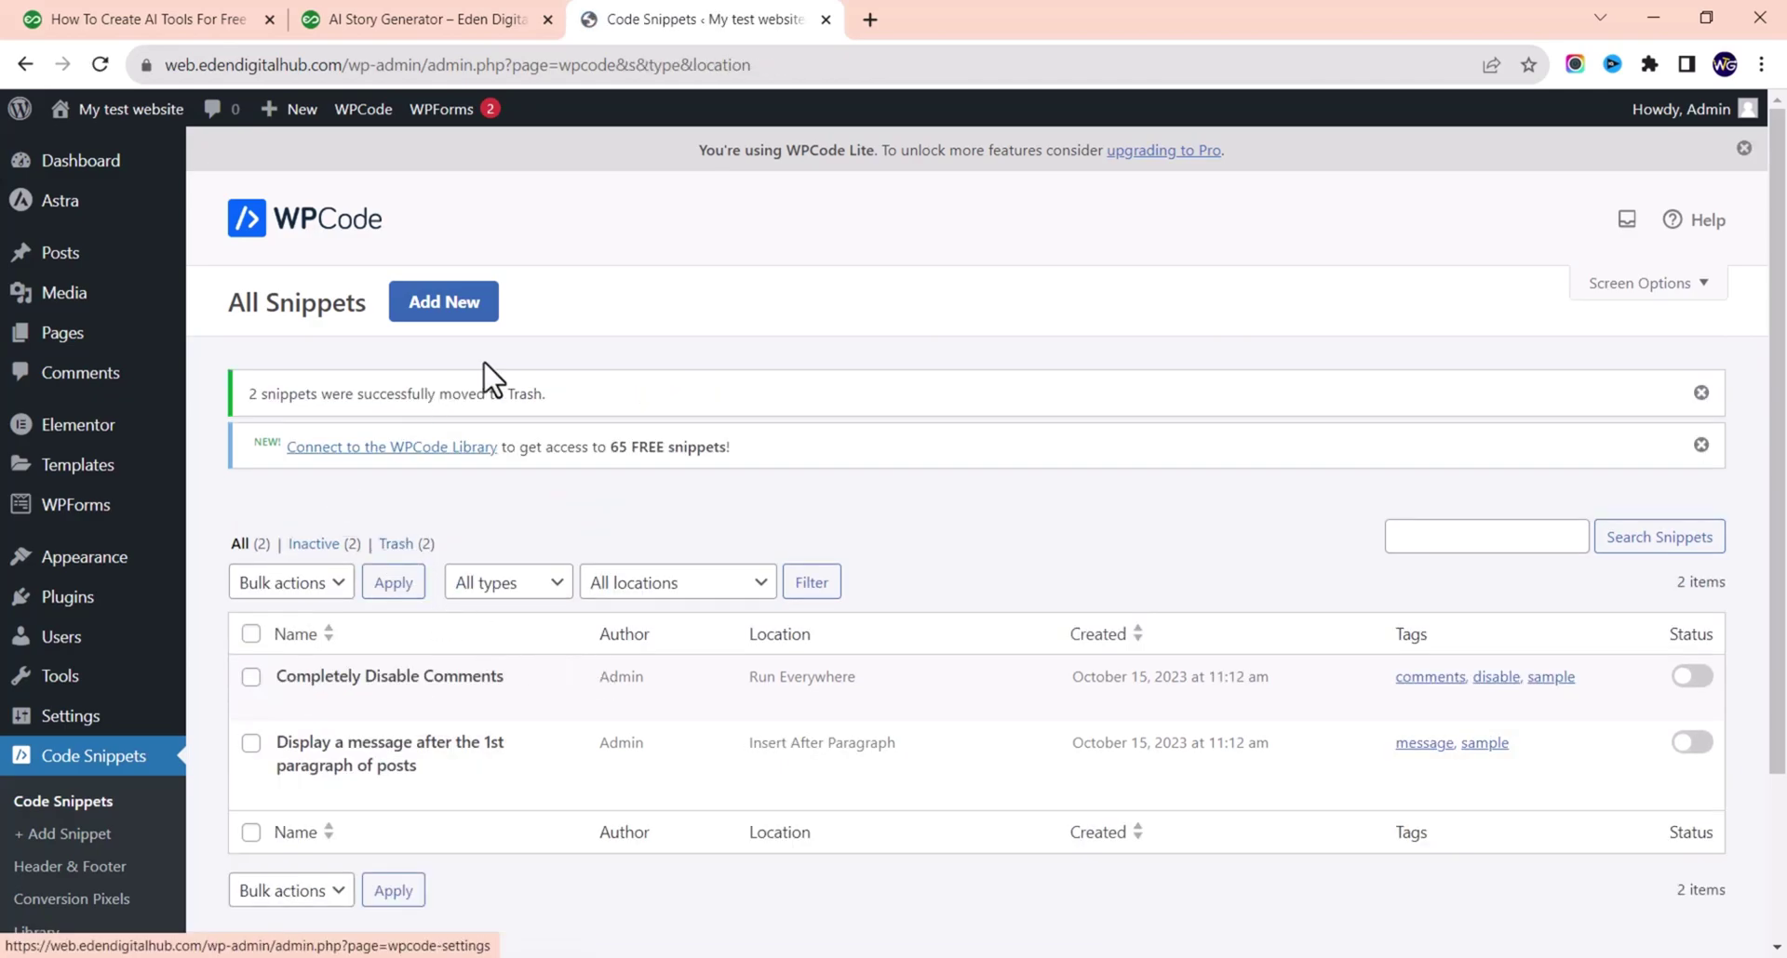
click(1701, 395)
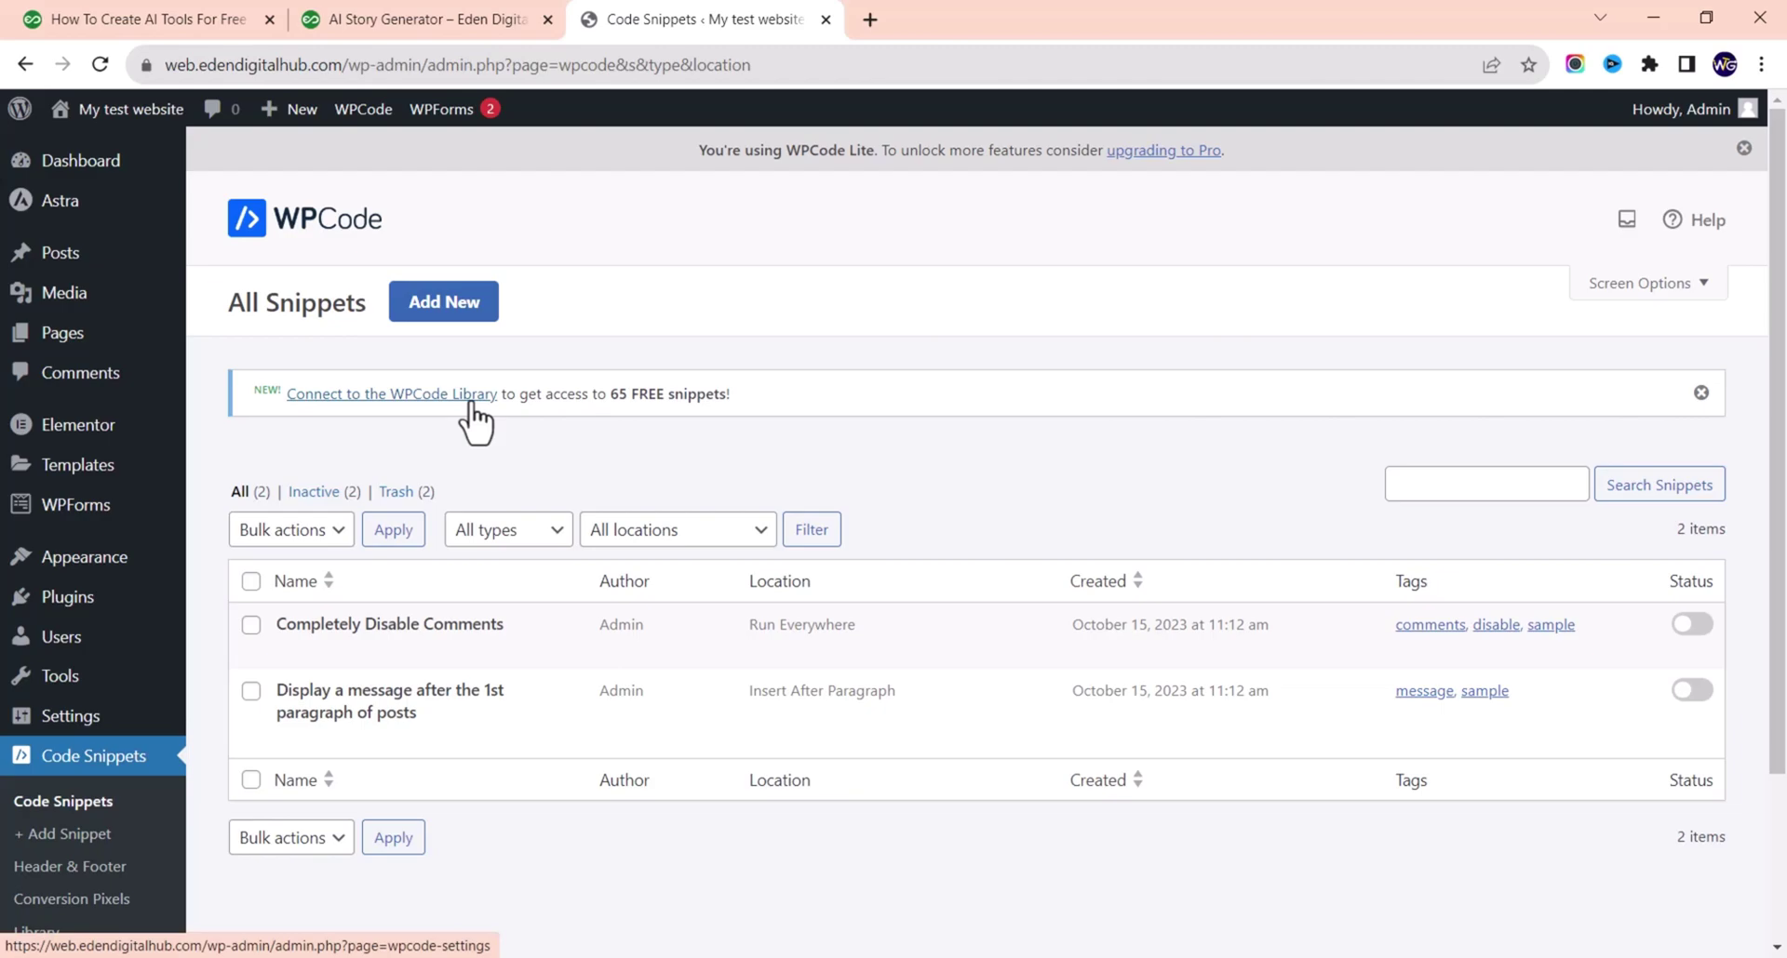
- Open the page for adding a snippet and look through the Most Popular and All Snippets library listings
click(436, 305)
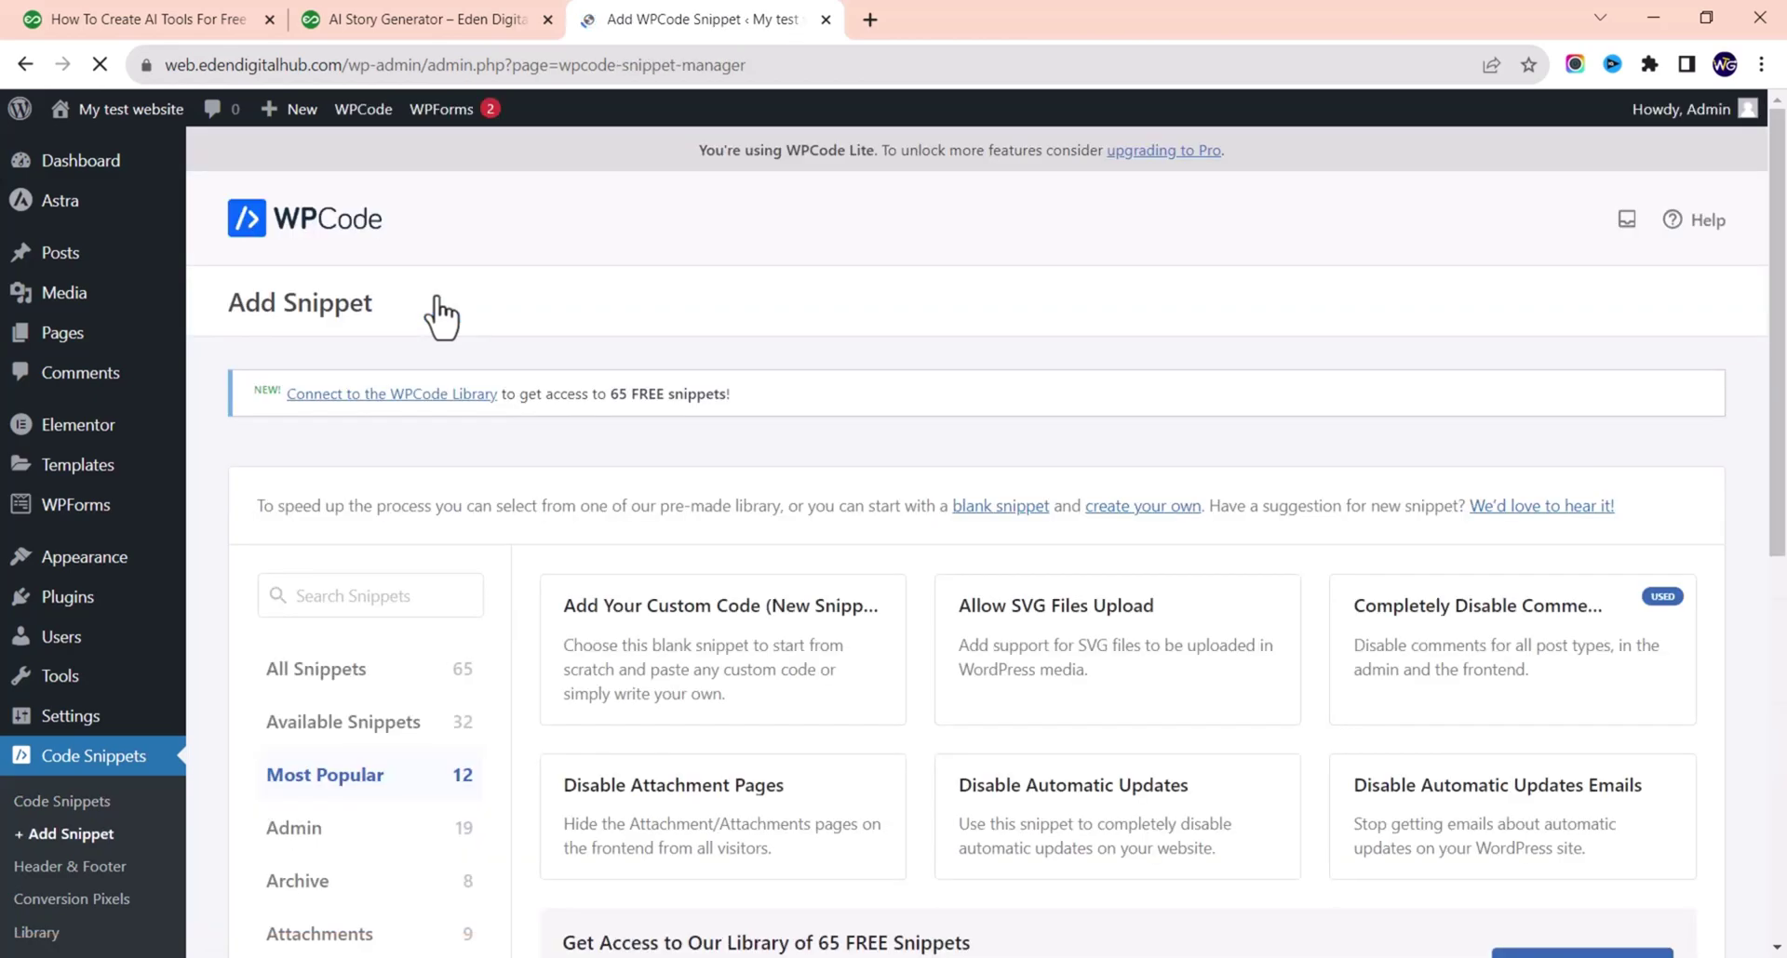
scroll(968, 596, down, 5)
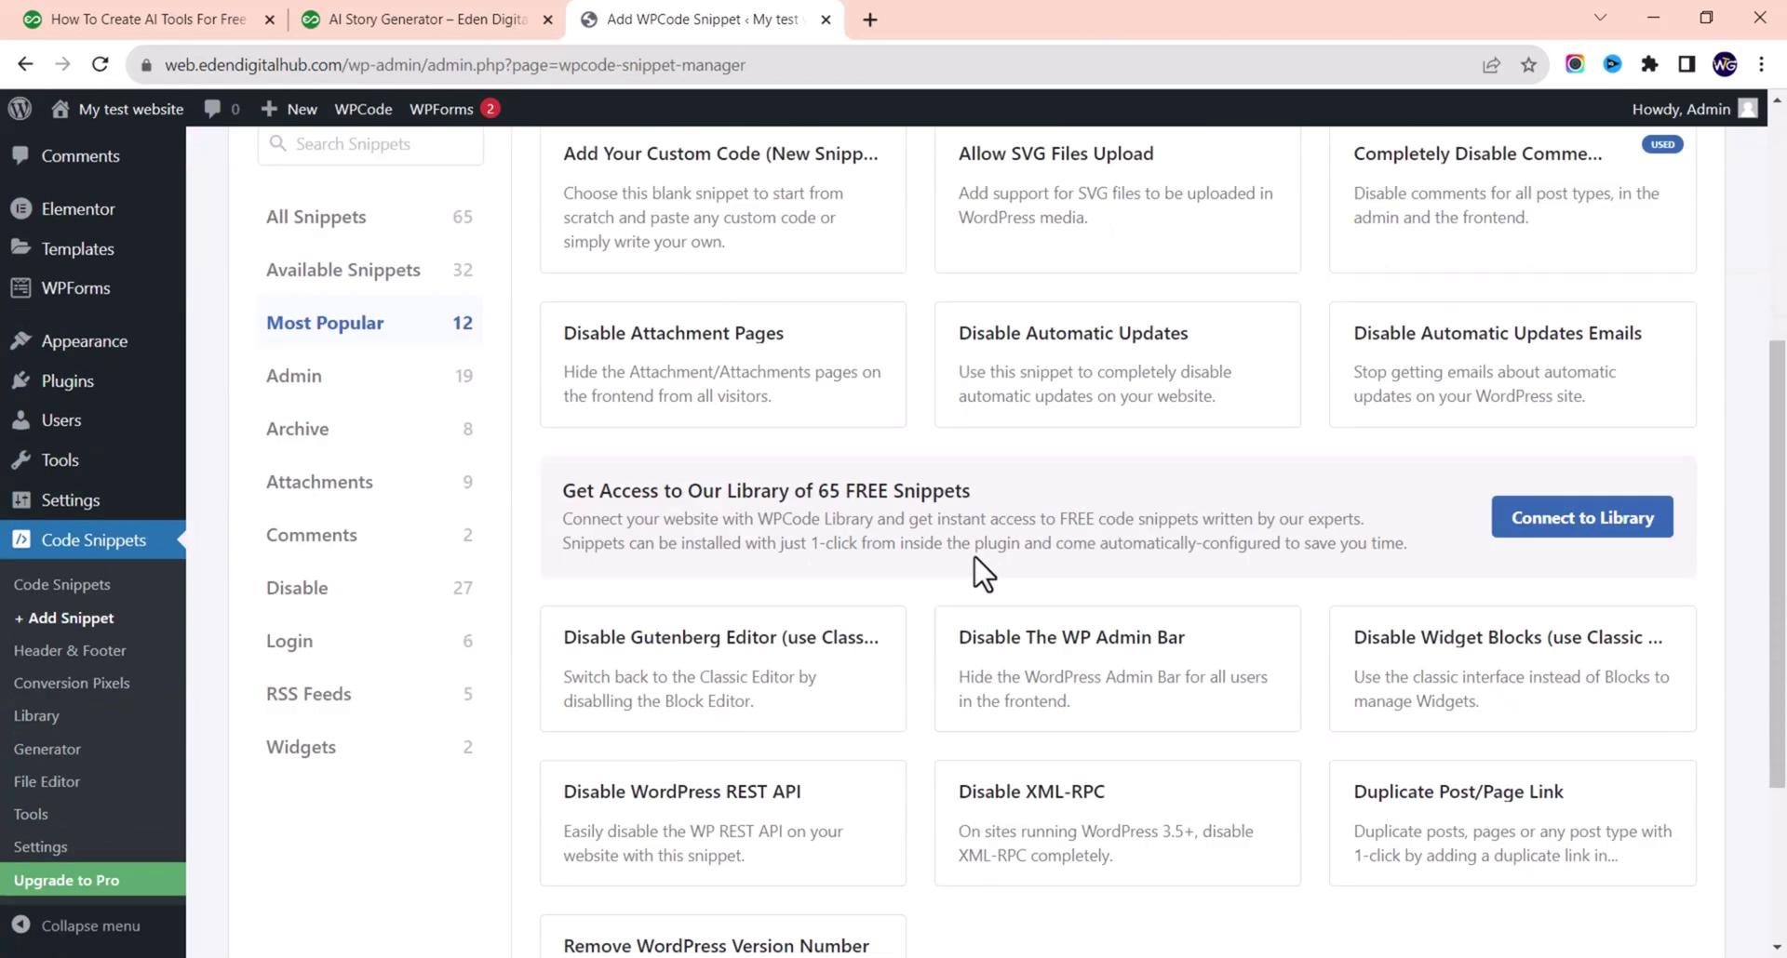
scroll(735, 633, down, 3)
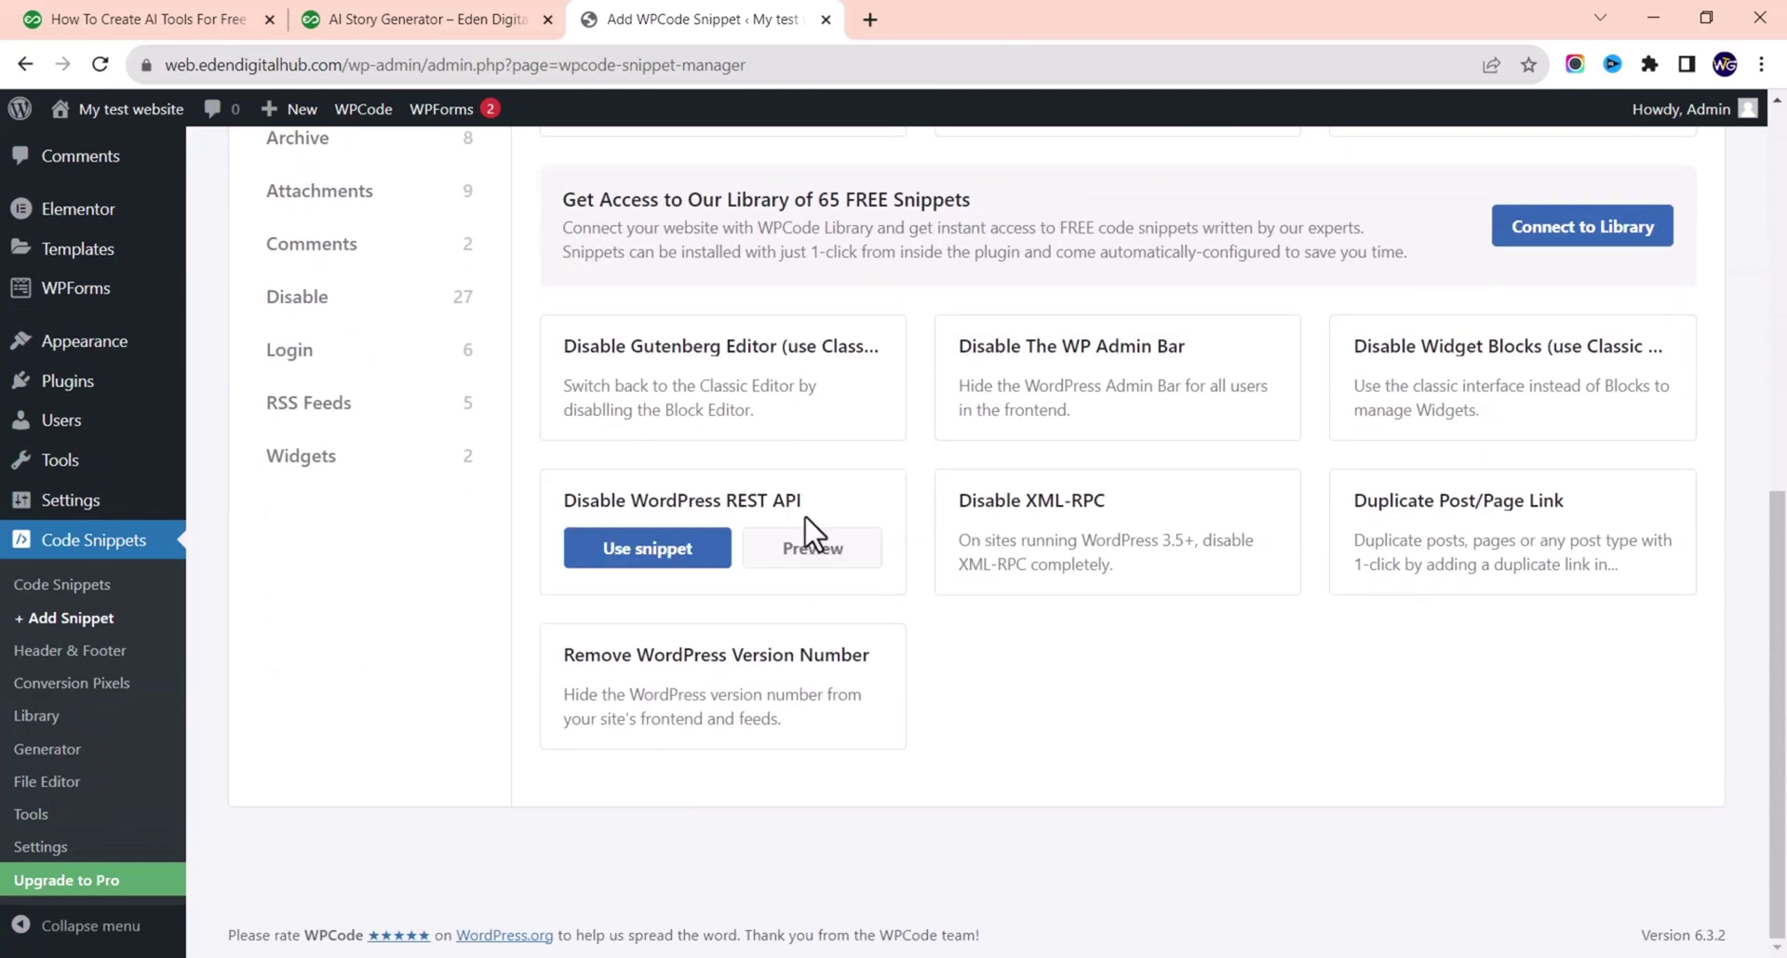
scroll(810, 531, up, 5)
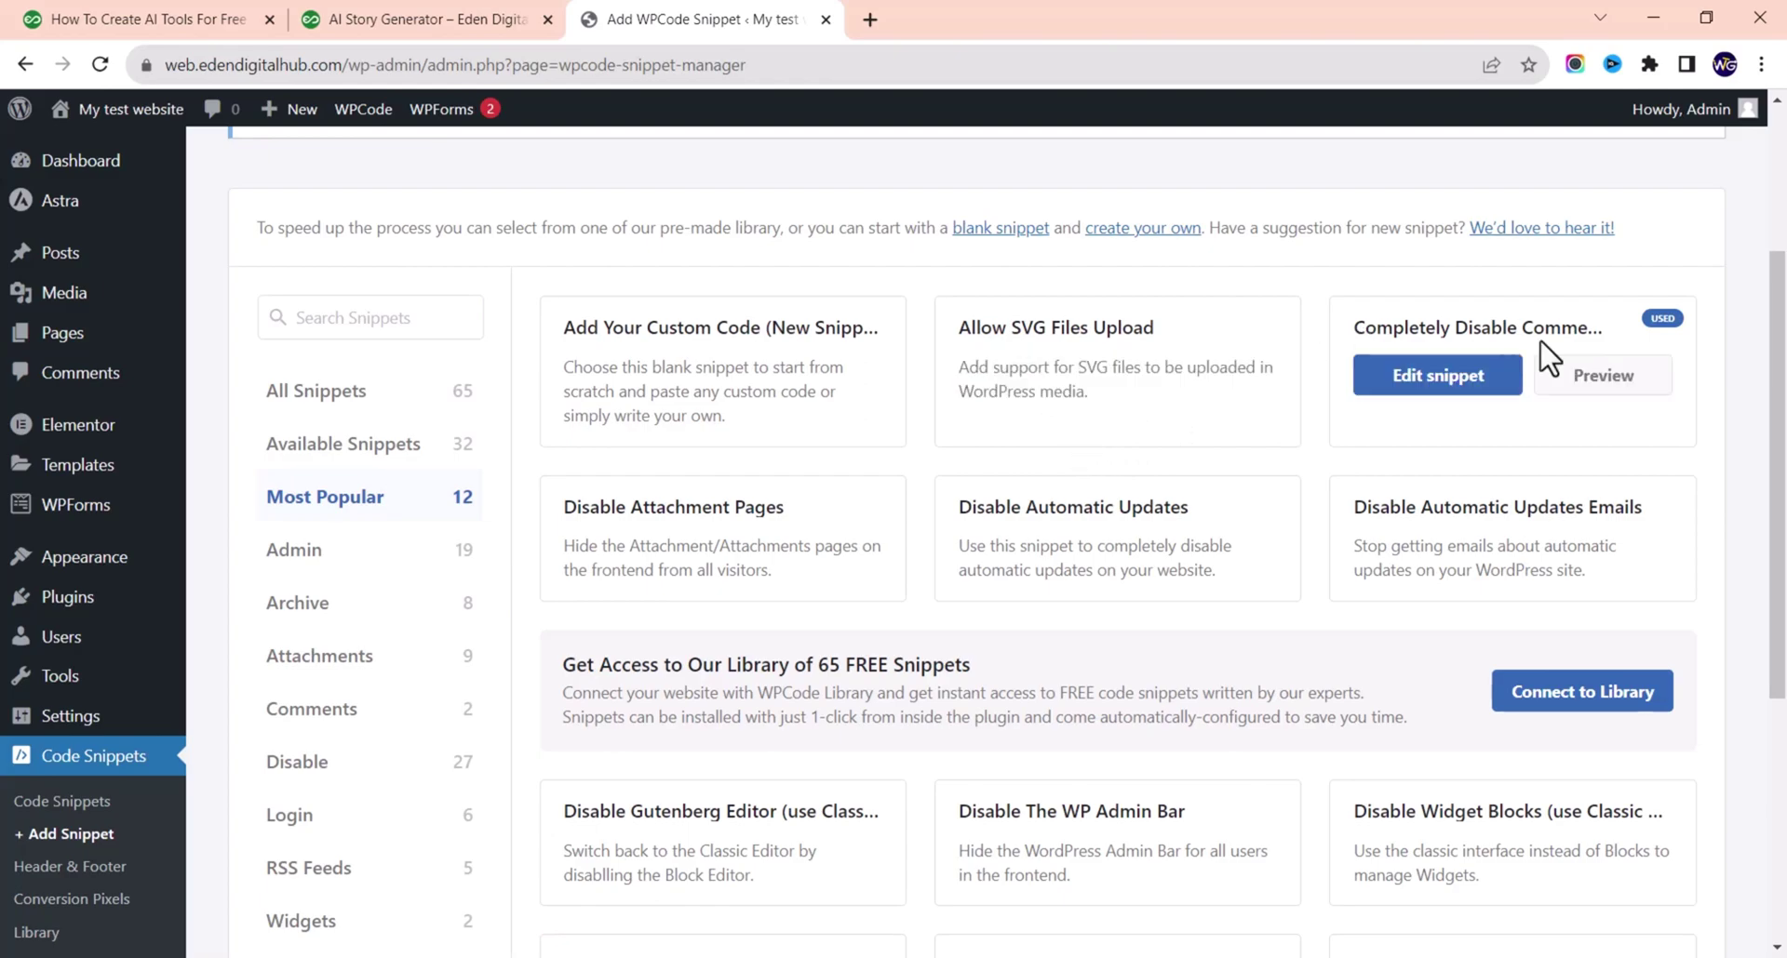
click(336, 395)
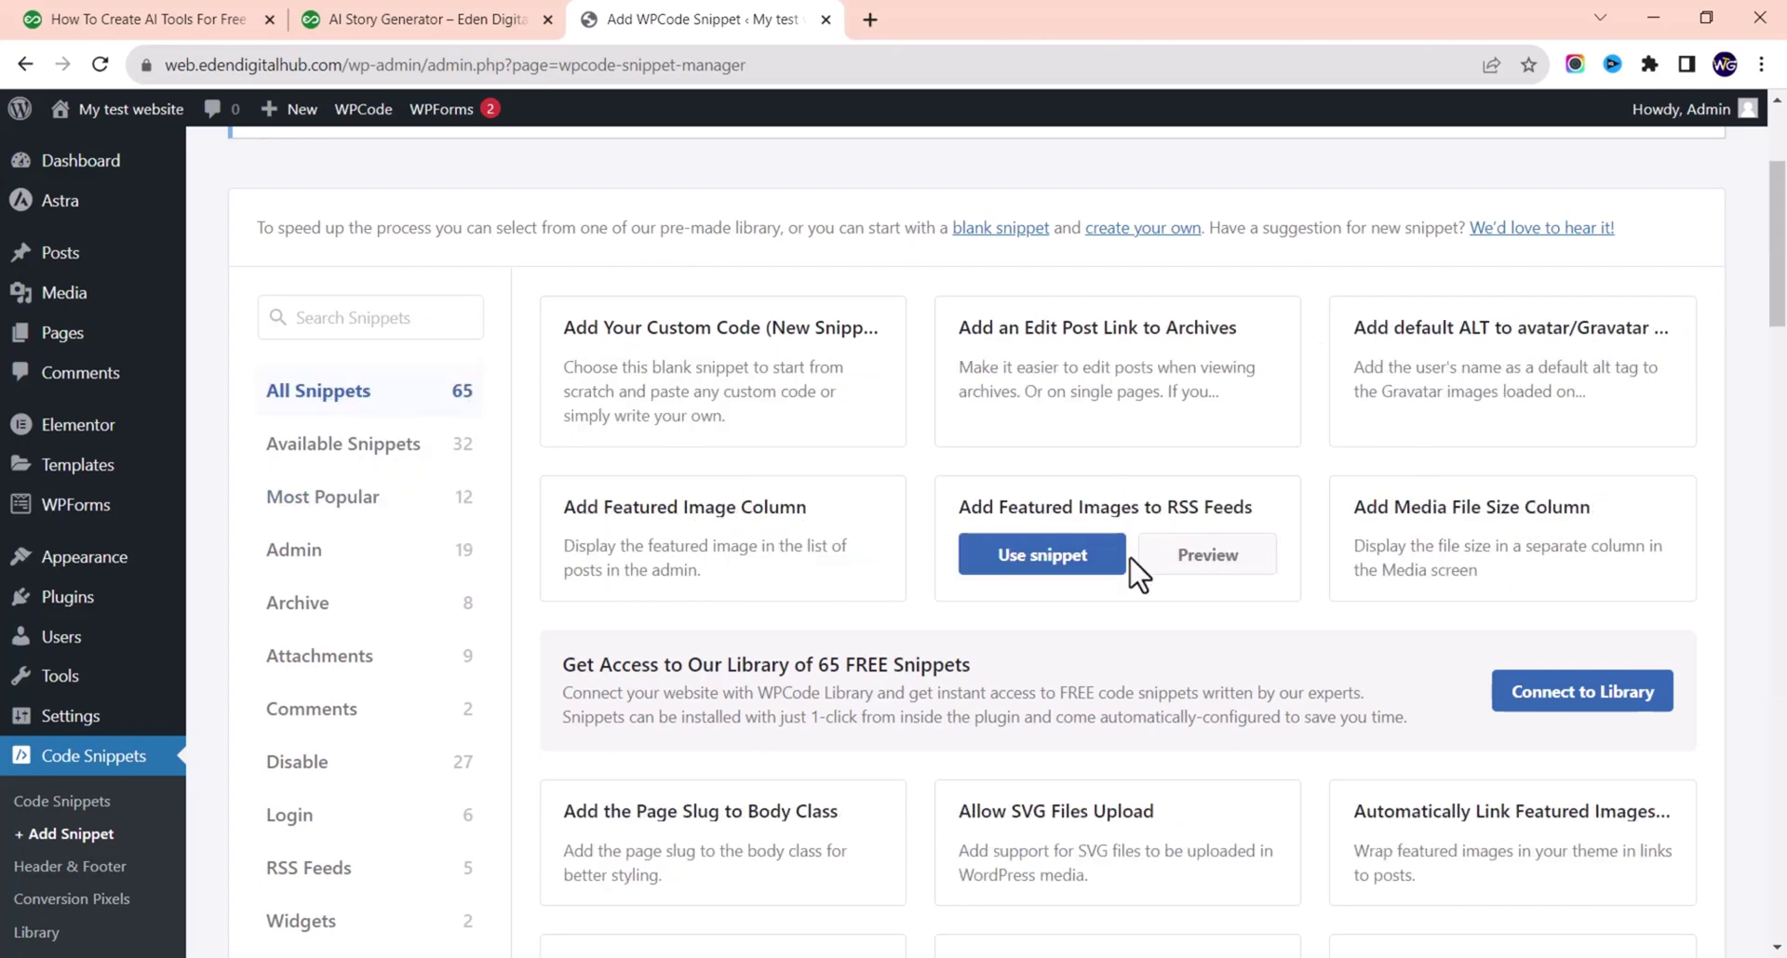
scroll(1136, 574, down, 5)
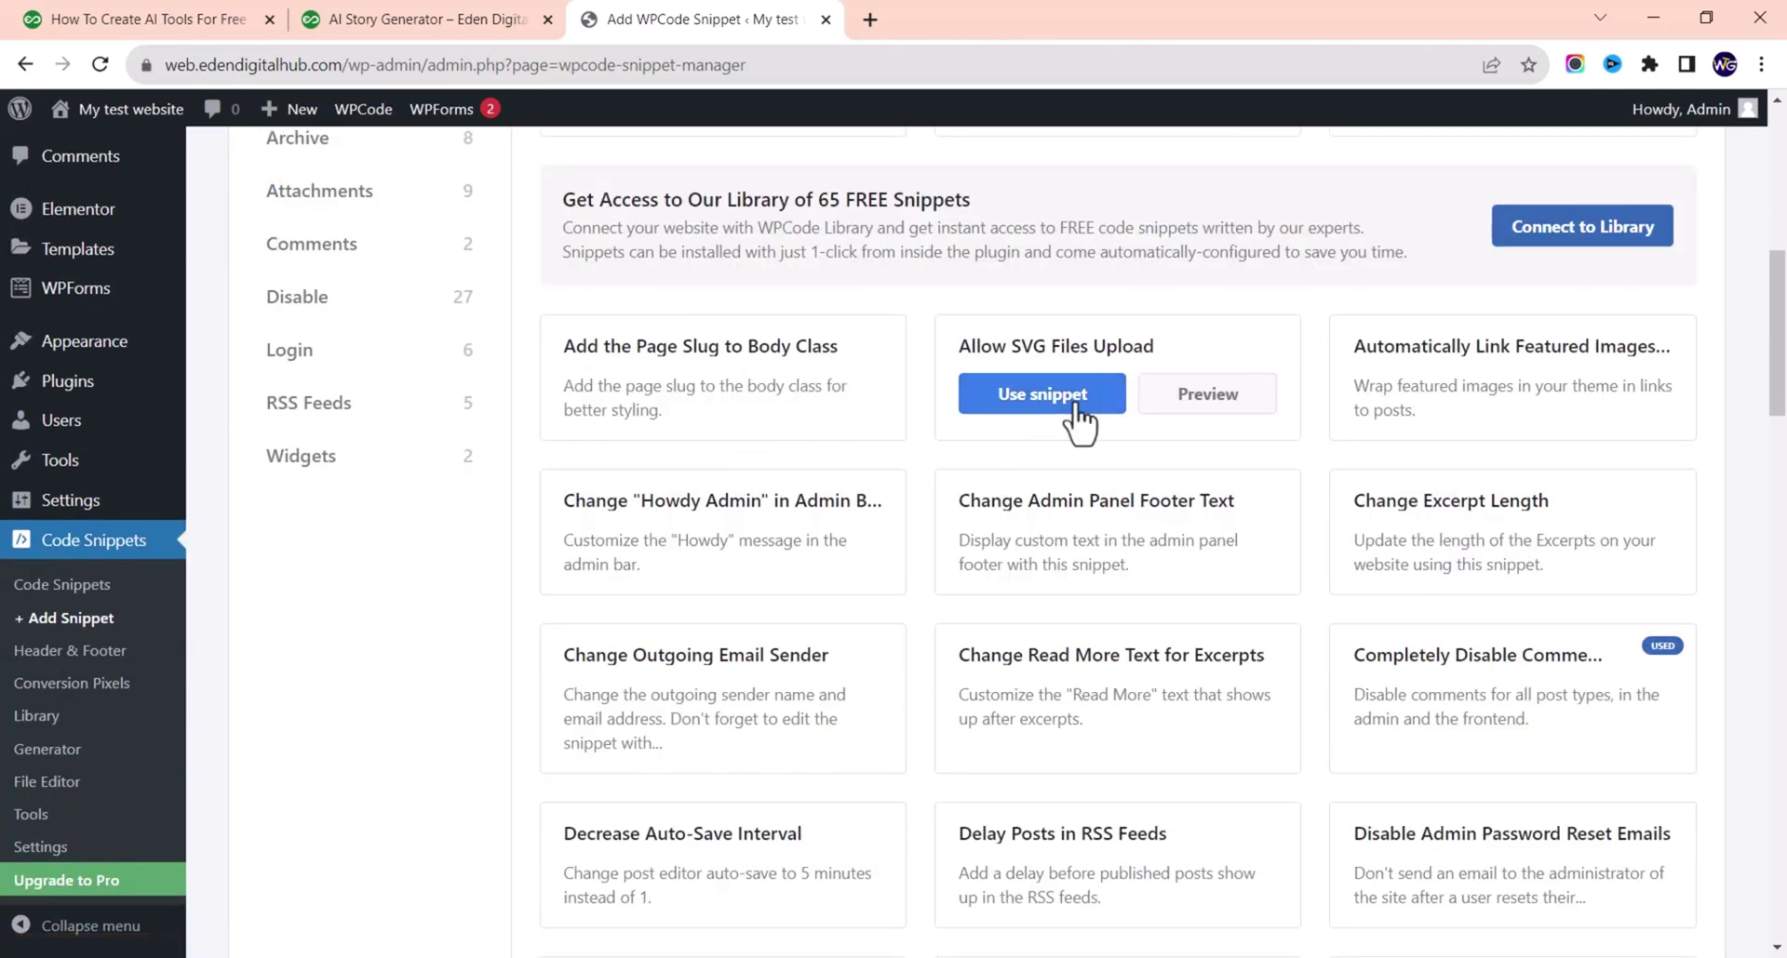
scroll(1322, 410, down, 4)
scroll(1312, 400, down, 1)
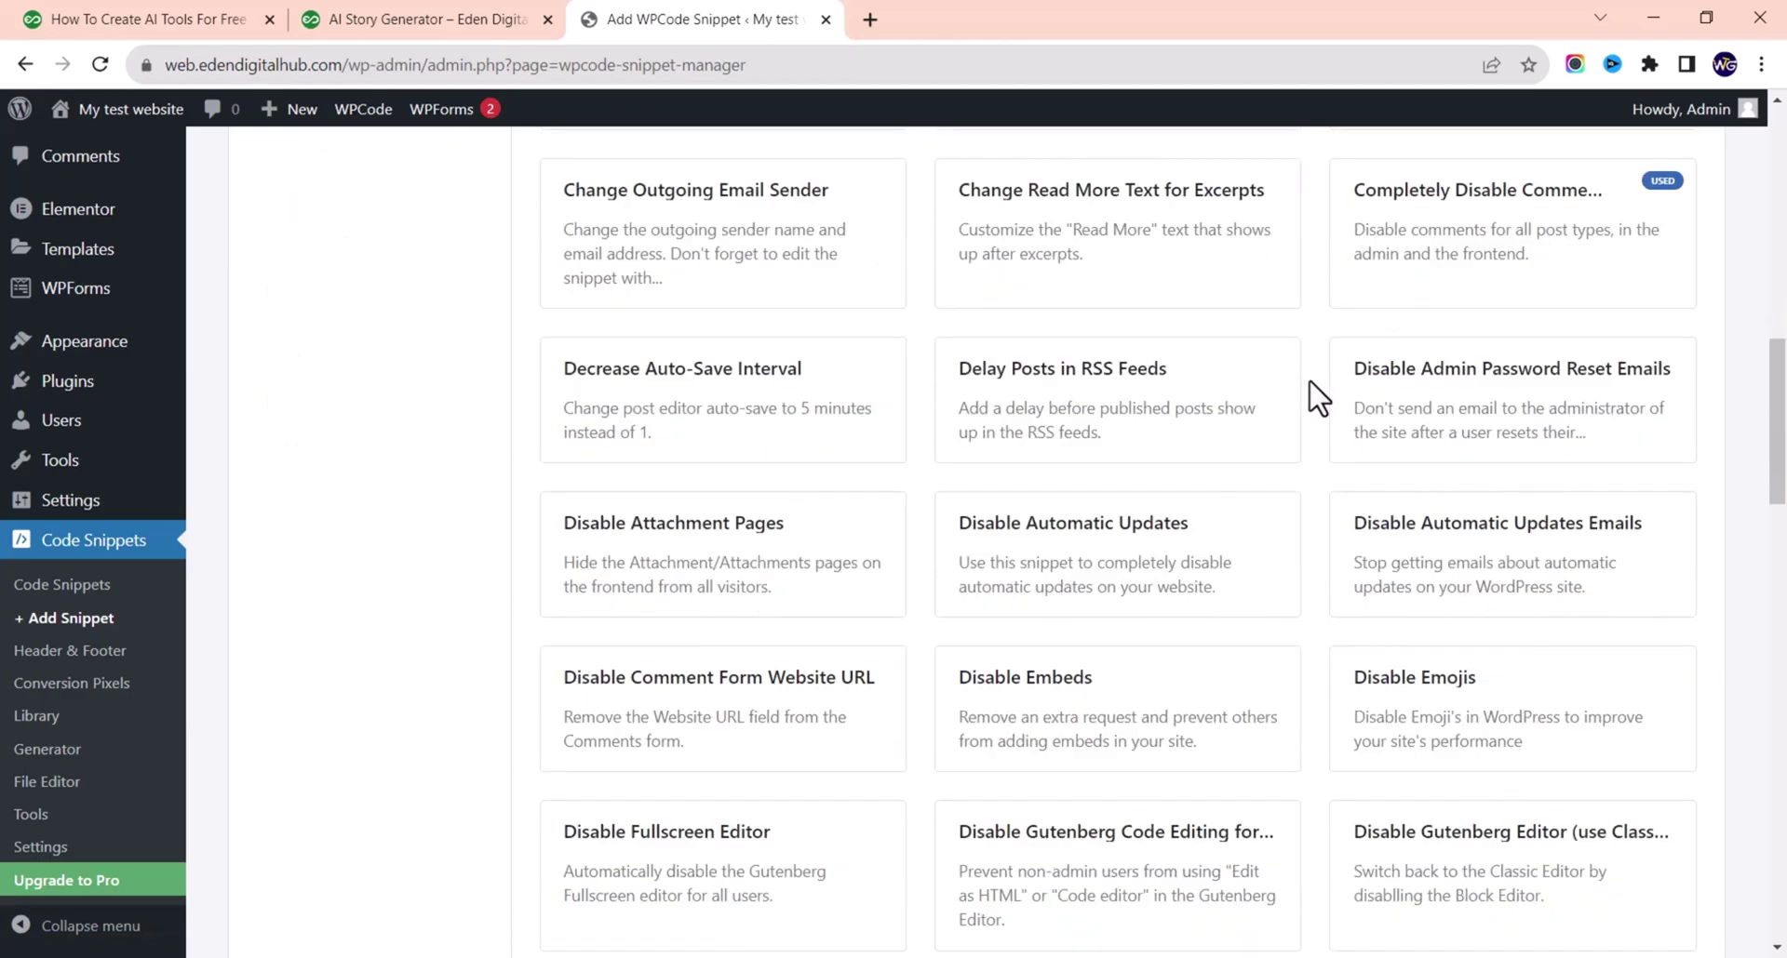
scroll(989, 486, down, 8)
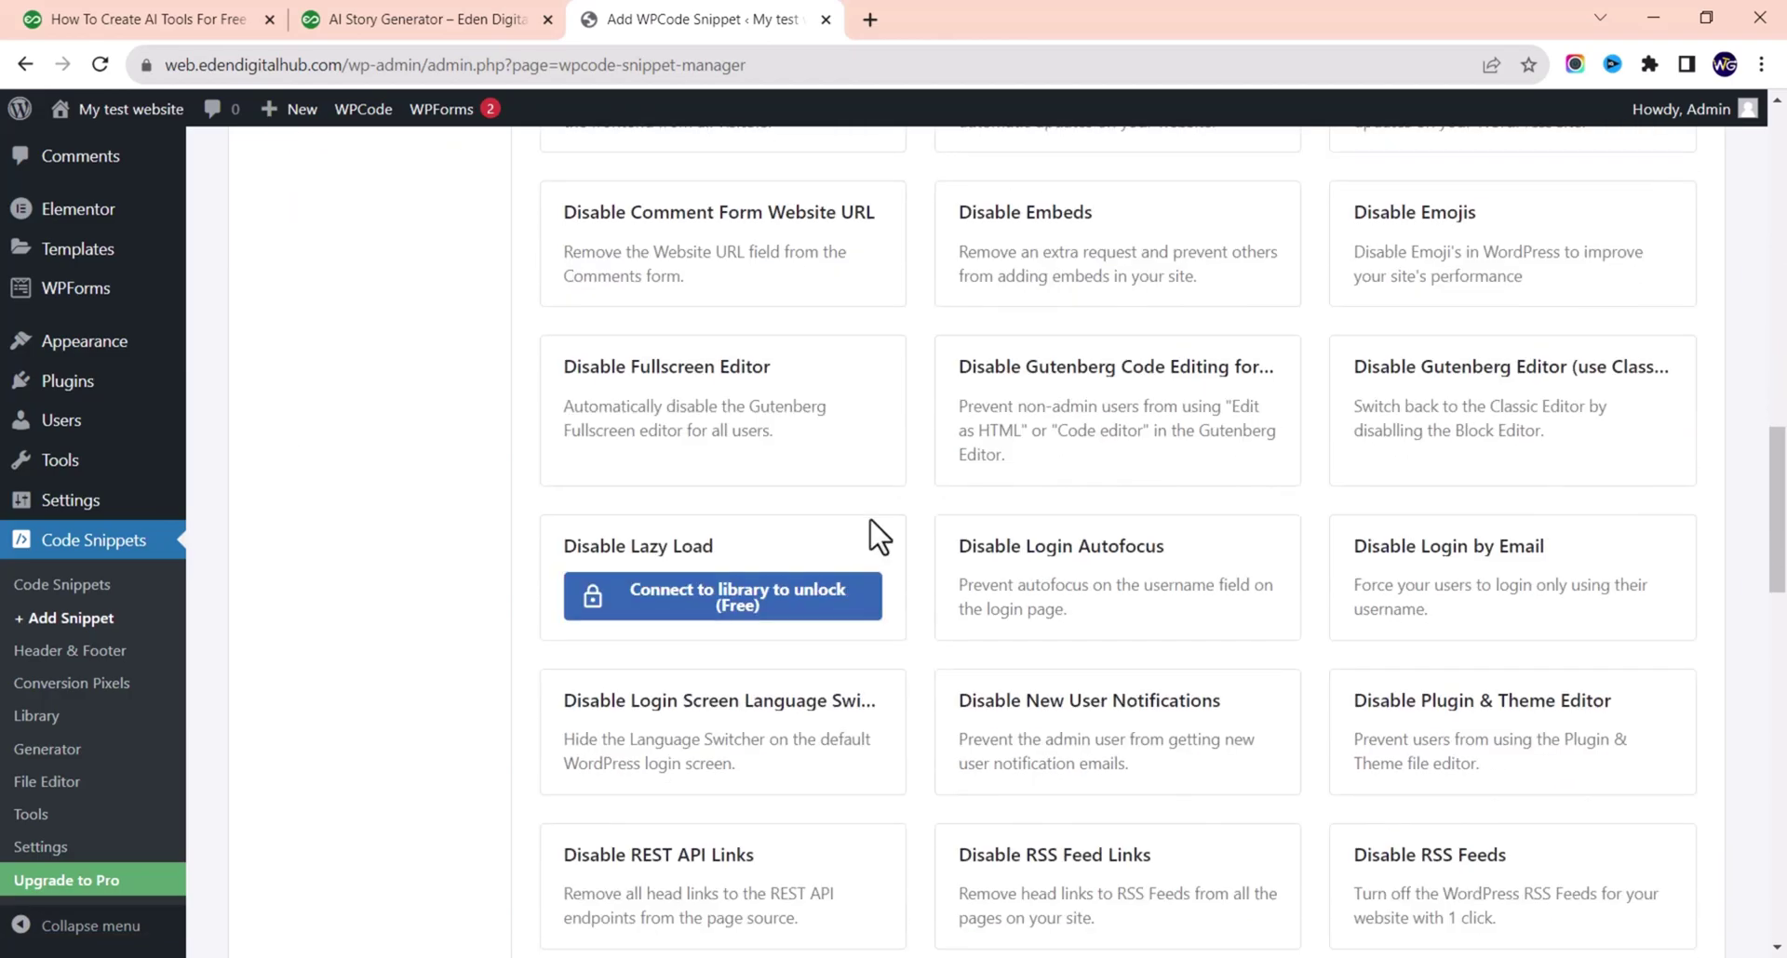
scroll(1029, 451, down, 12)
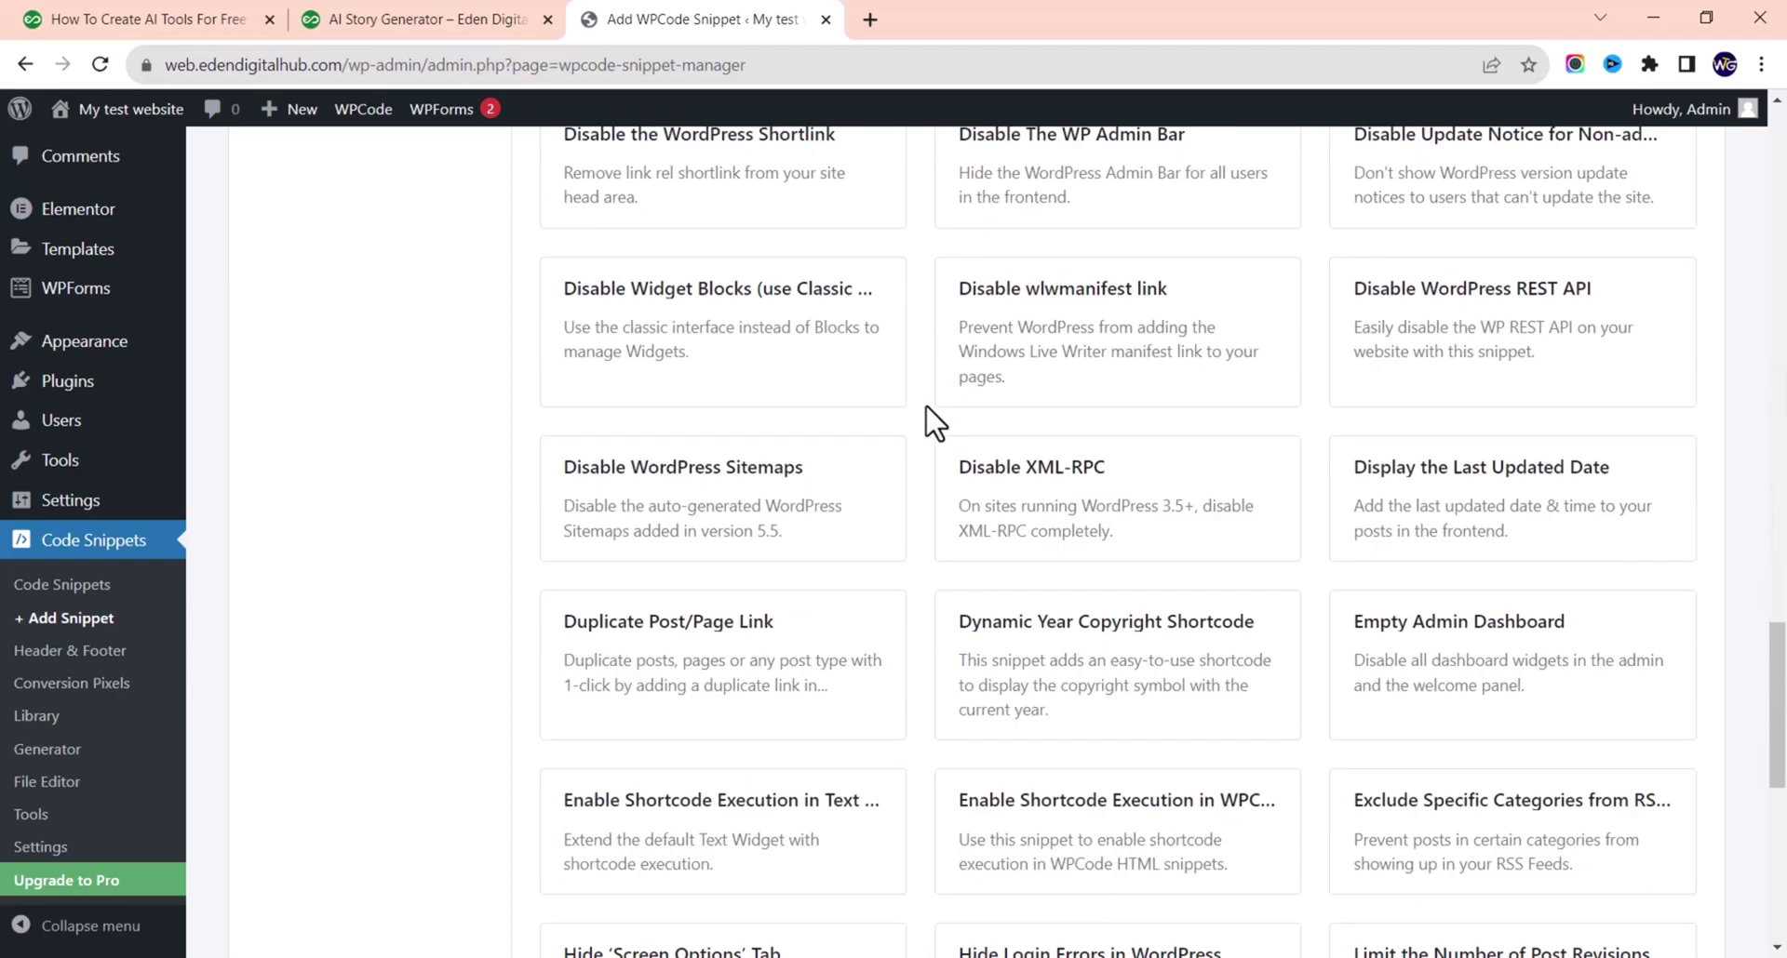
scroll(929, 412, up, 20)
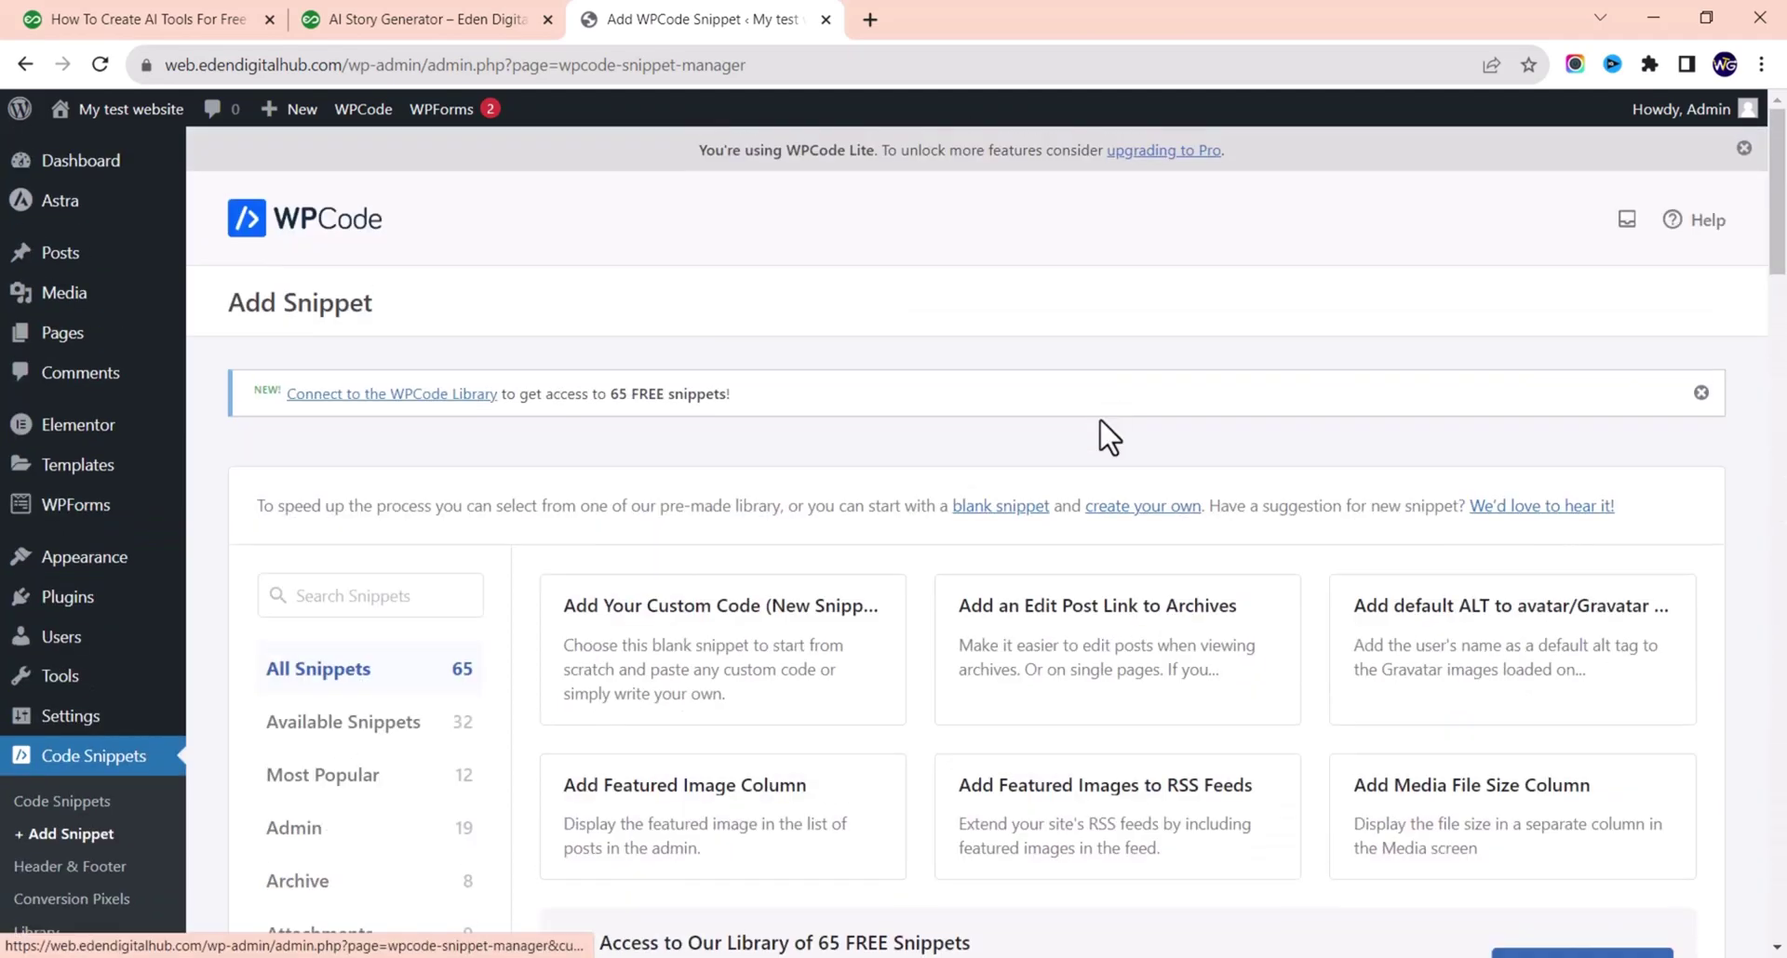
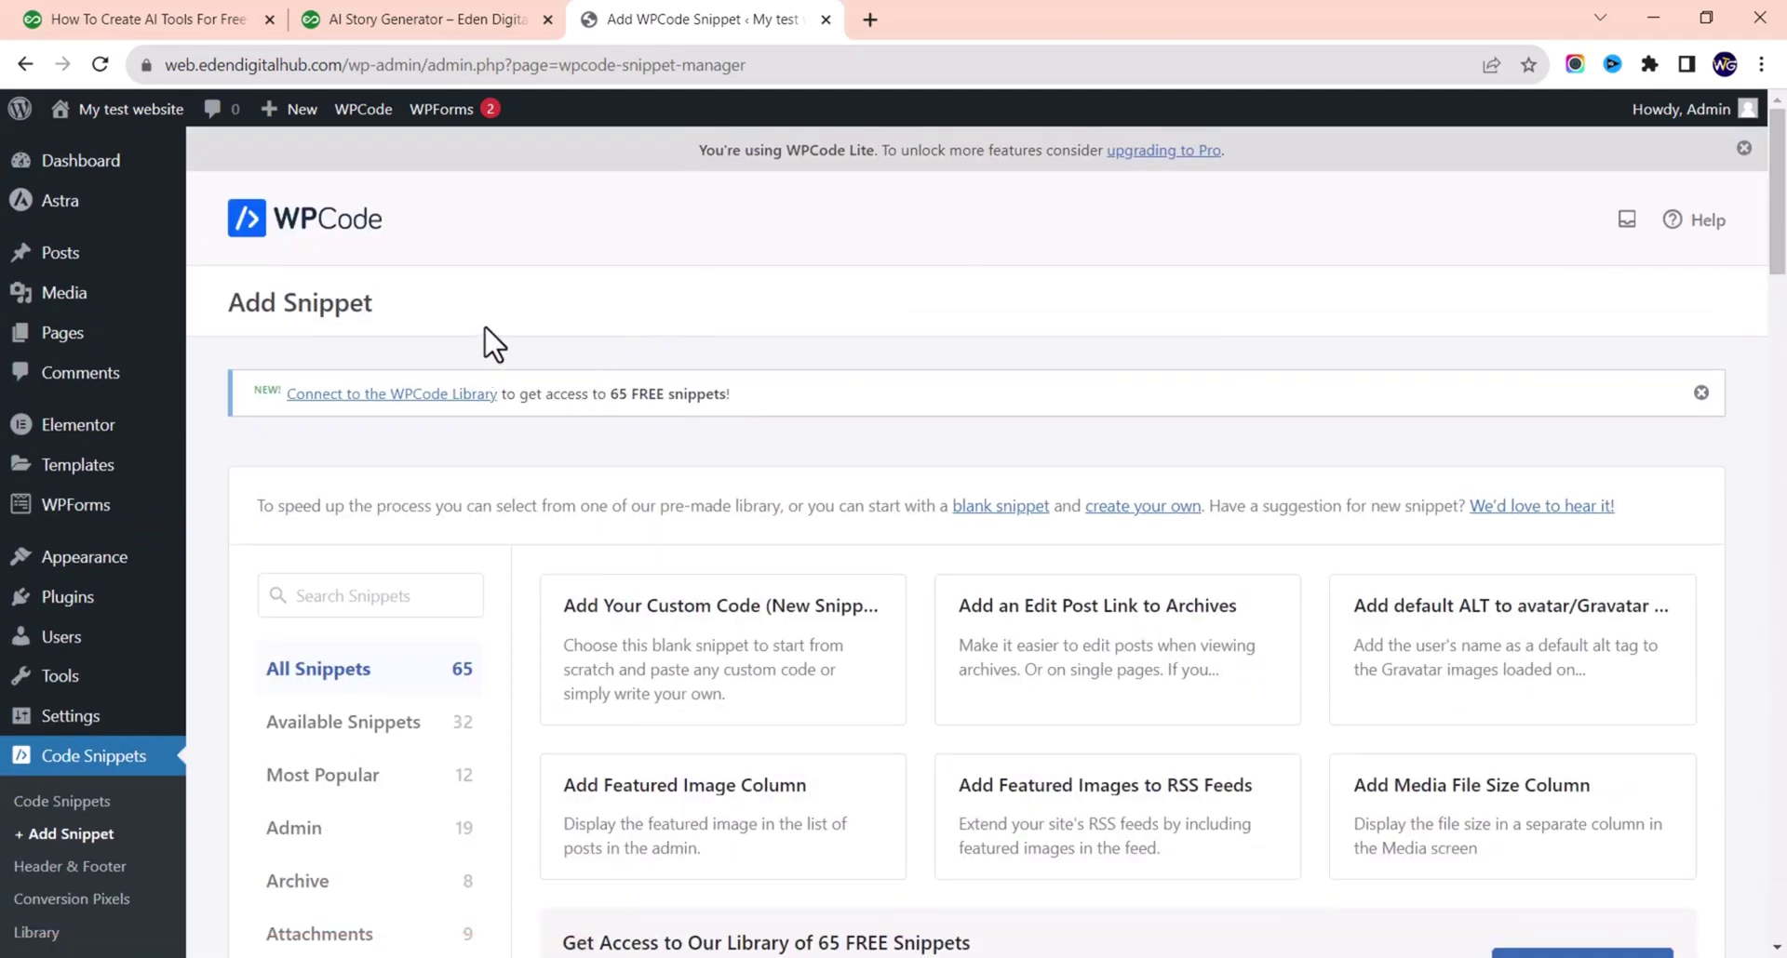
- Create a new custom code snippet from the blank option and title it "AI Story Generator Tool"
mouse_move(701, 718)
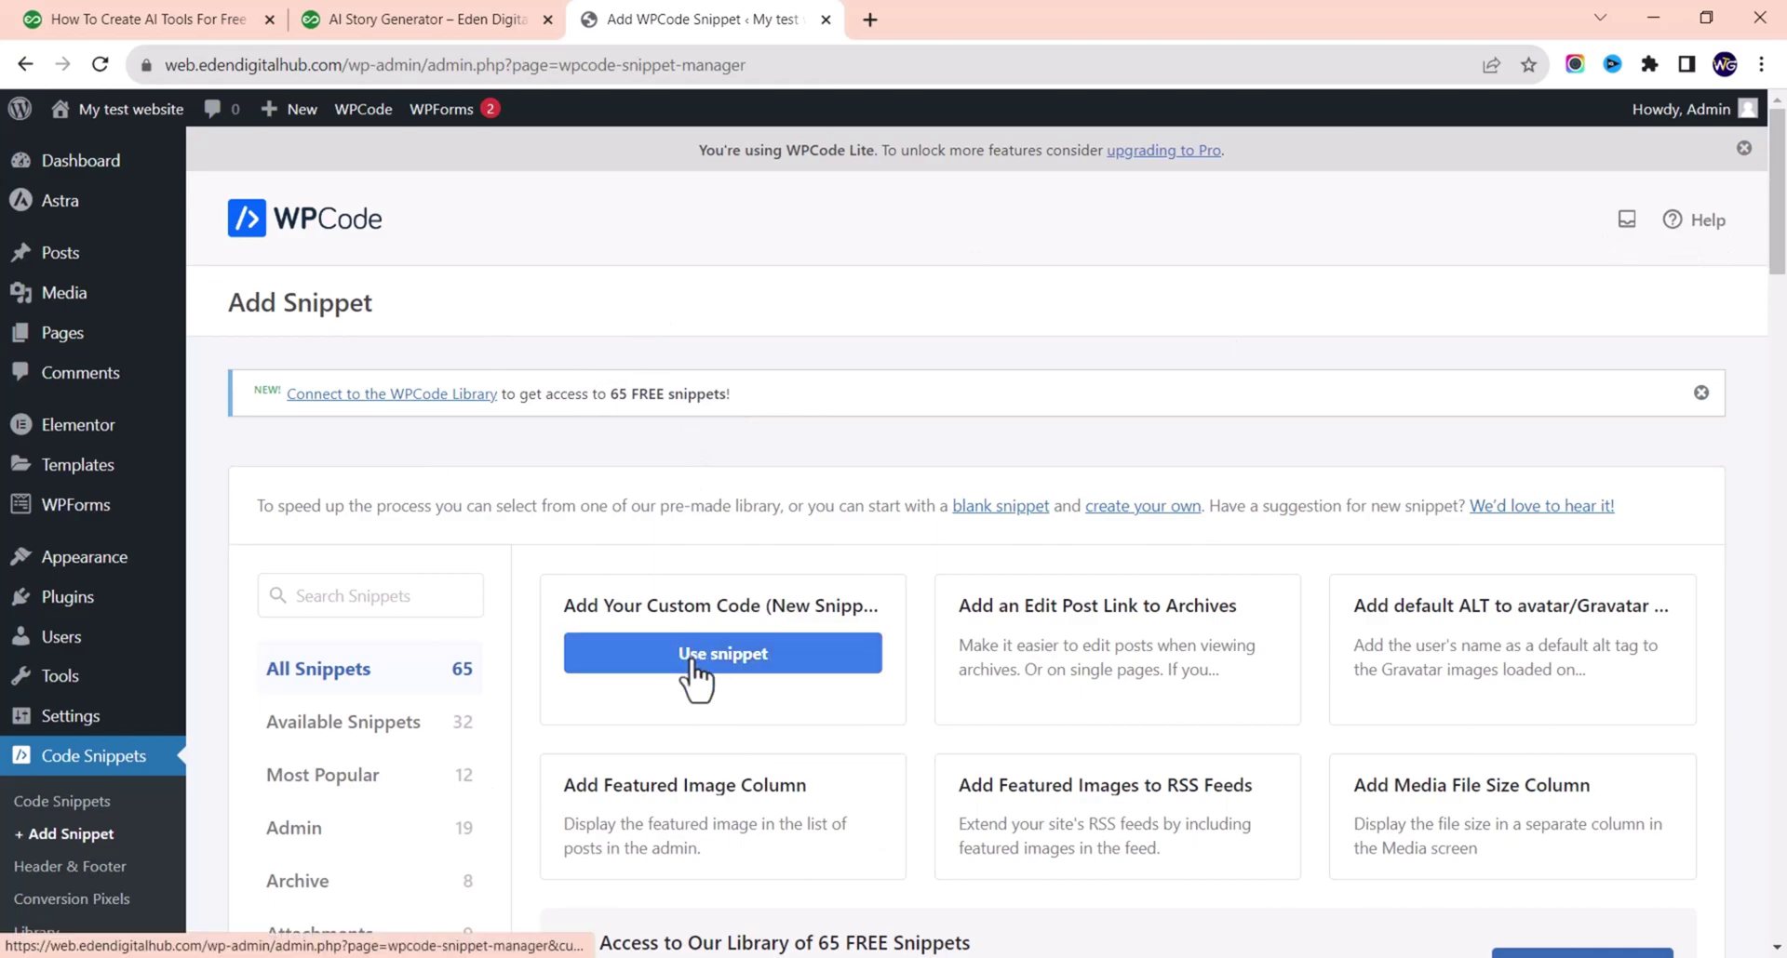
click(693, 663)
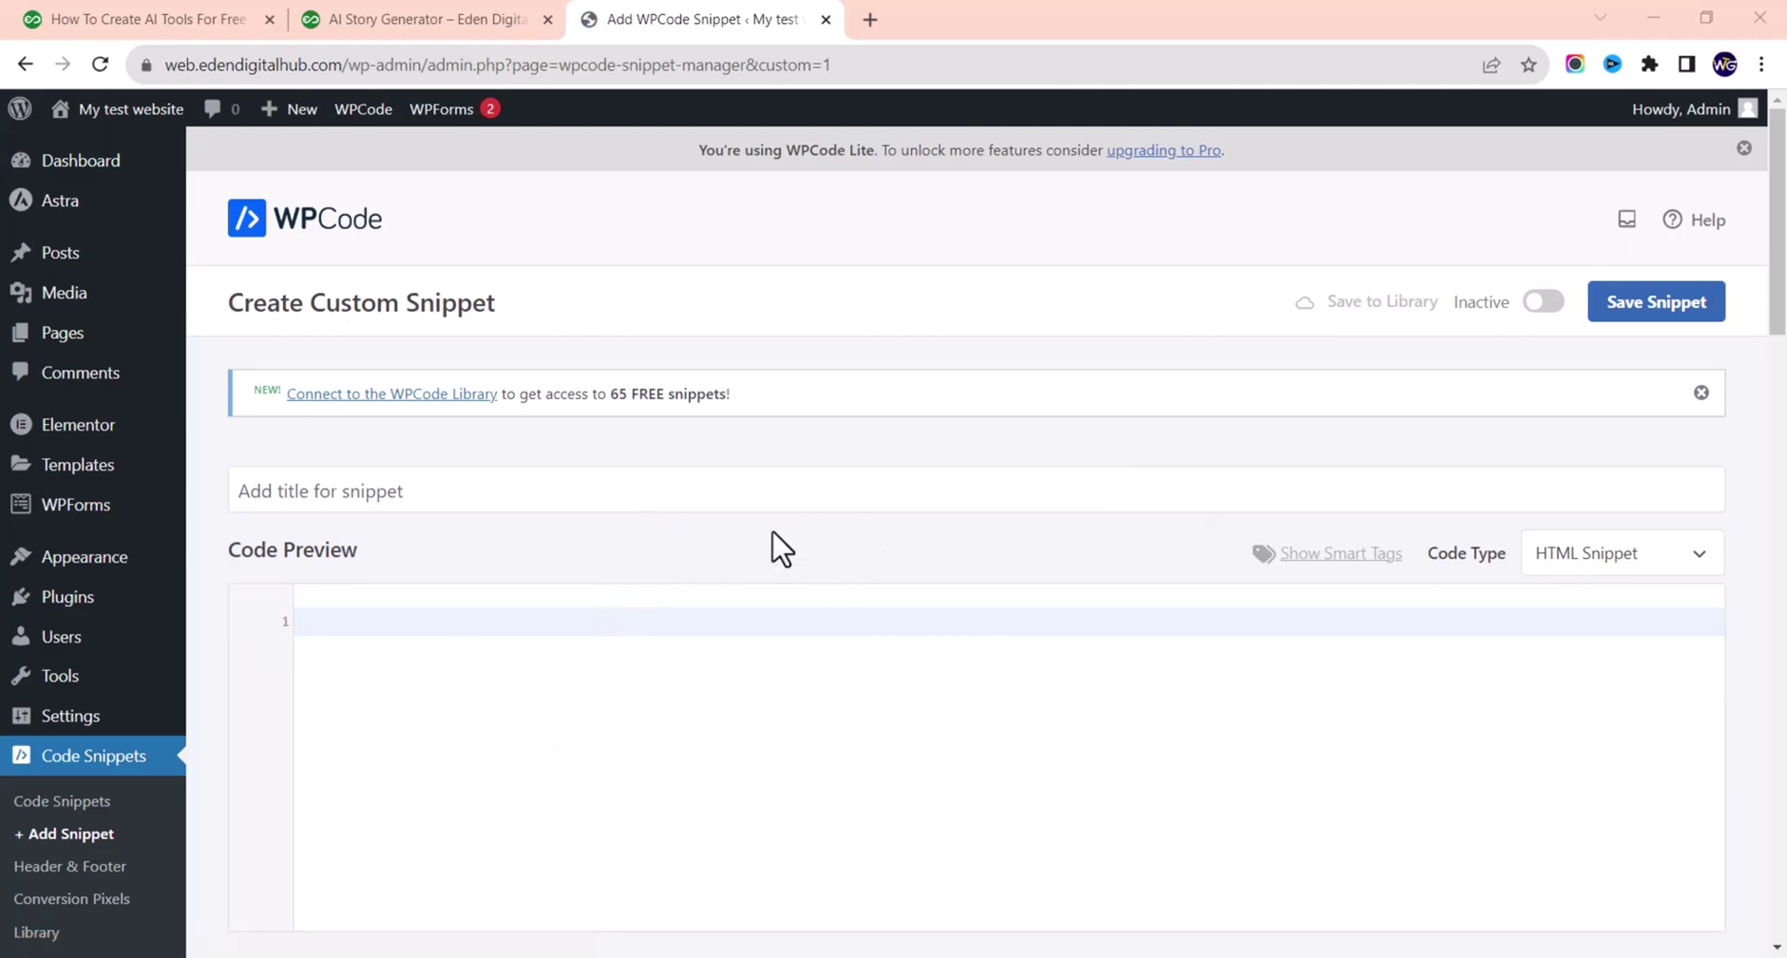
click(600, 491)
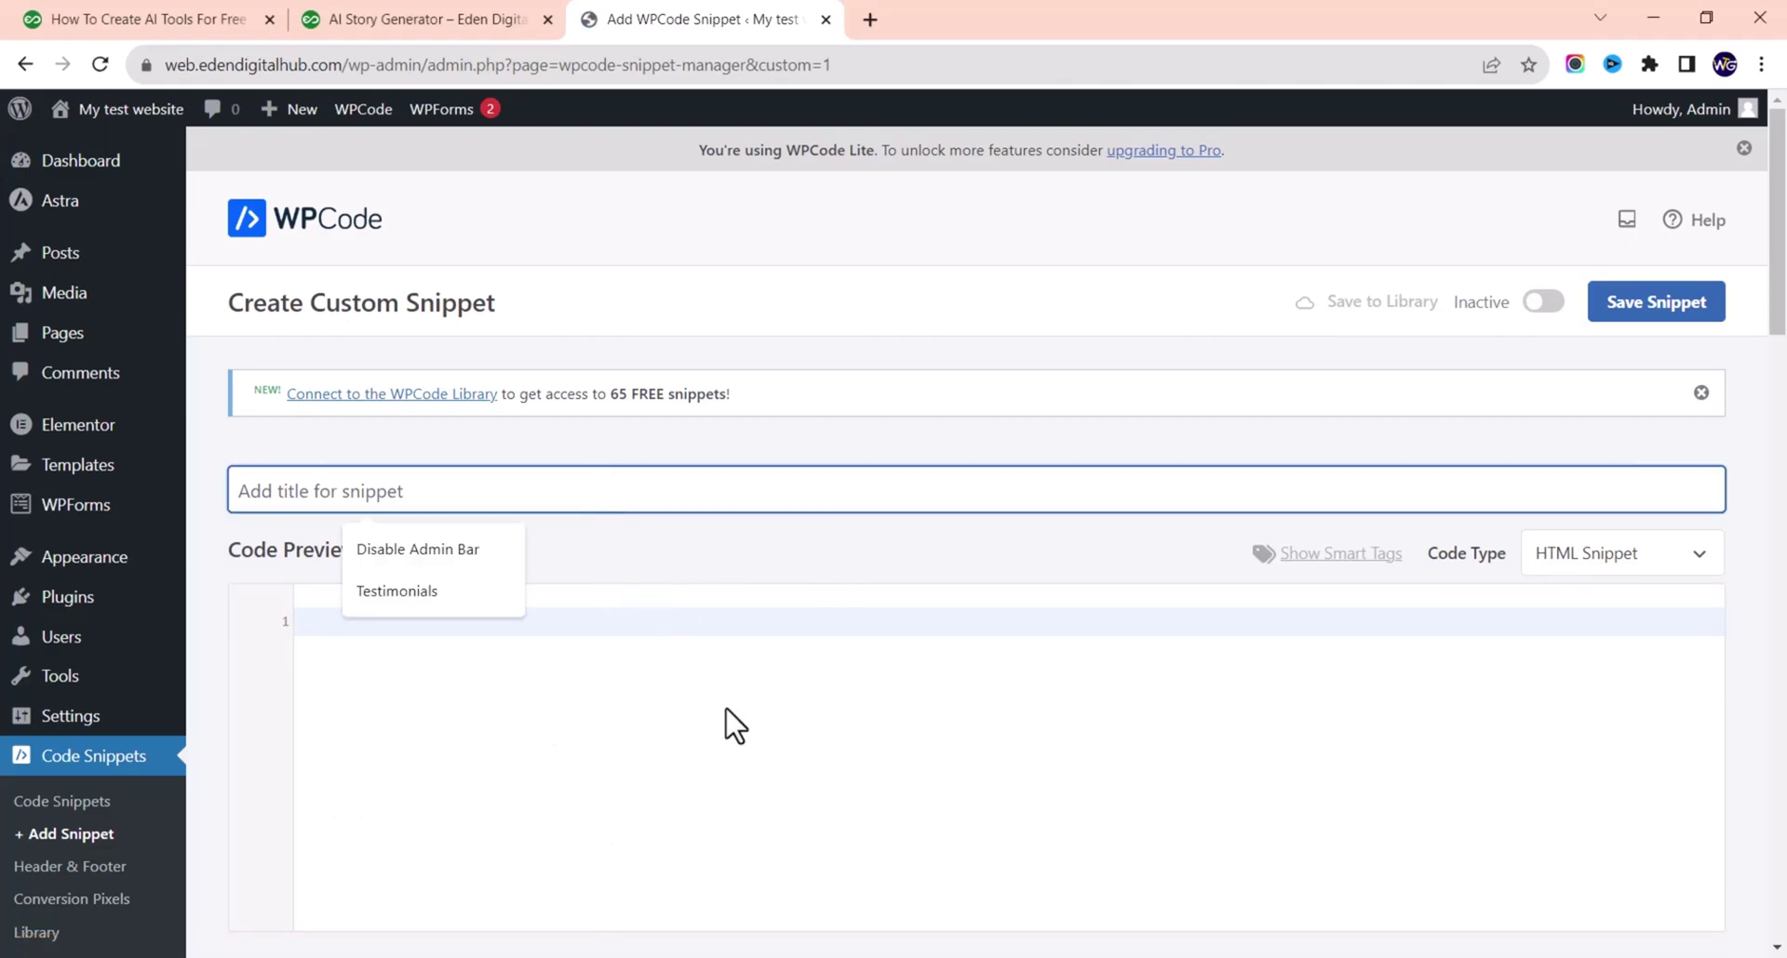
text(AI Story Generator R)
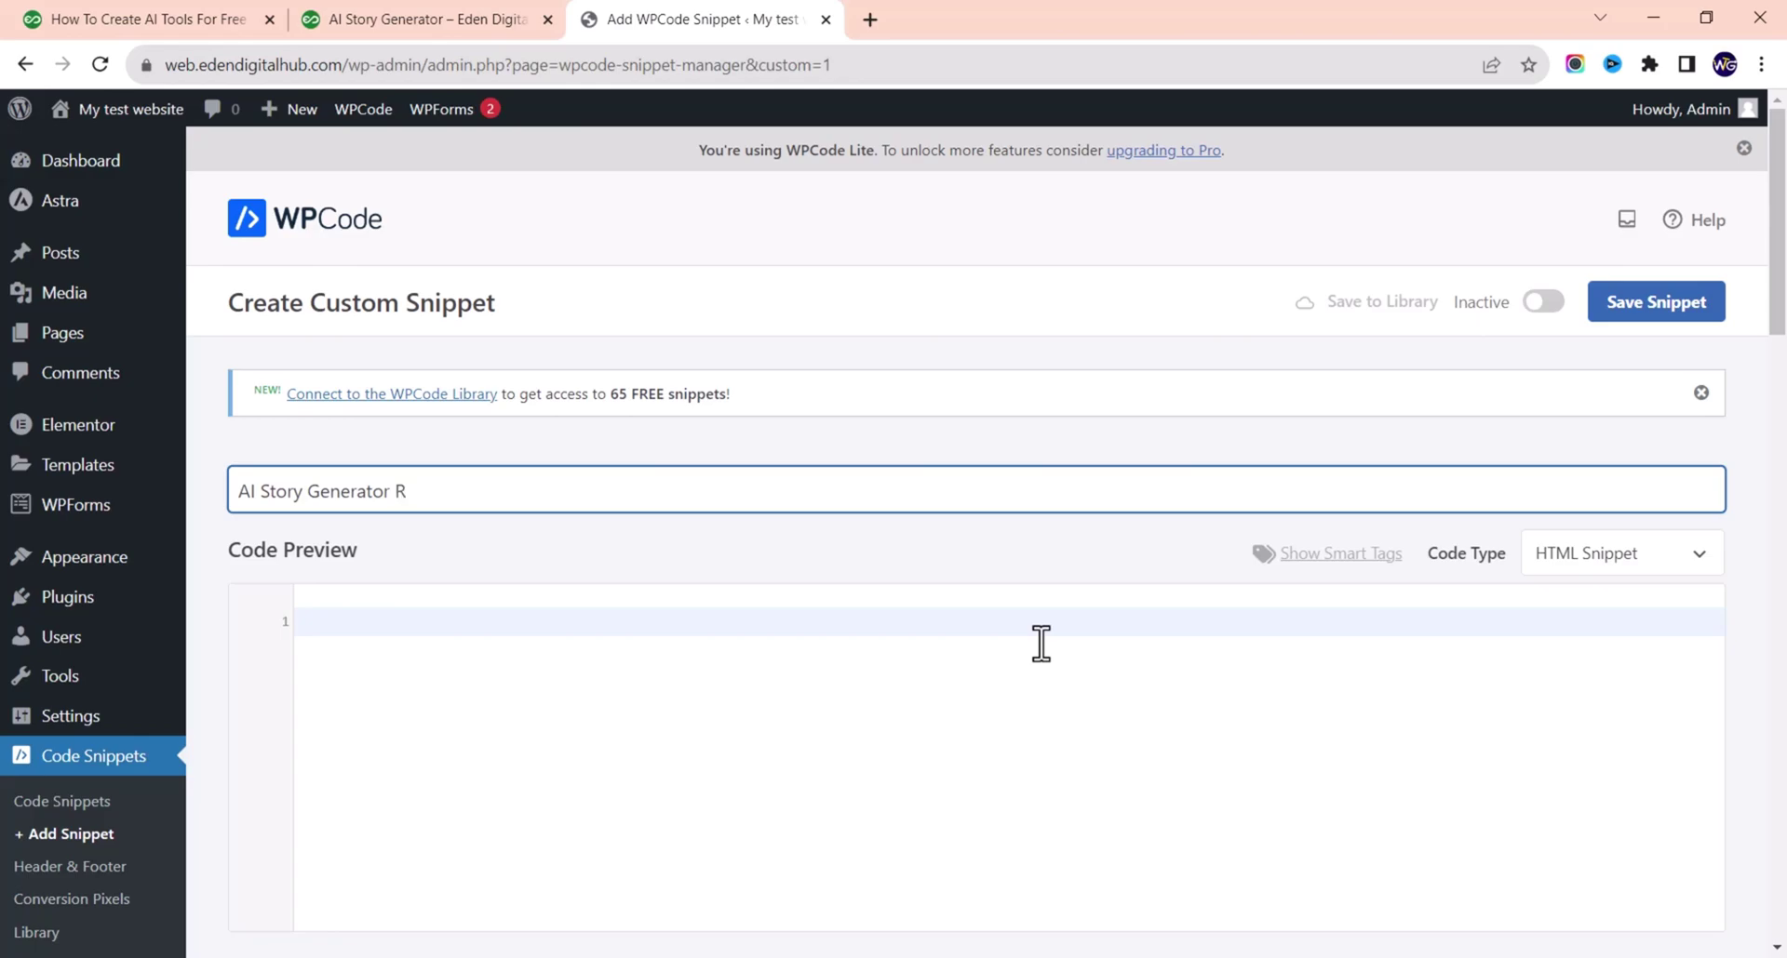
key(BackSpace)
text(Tool)
- Set the custom snippet's code type to PHP Snippet
scroll(1217, 554, down, 2)
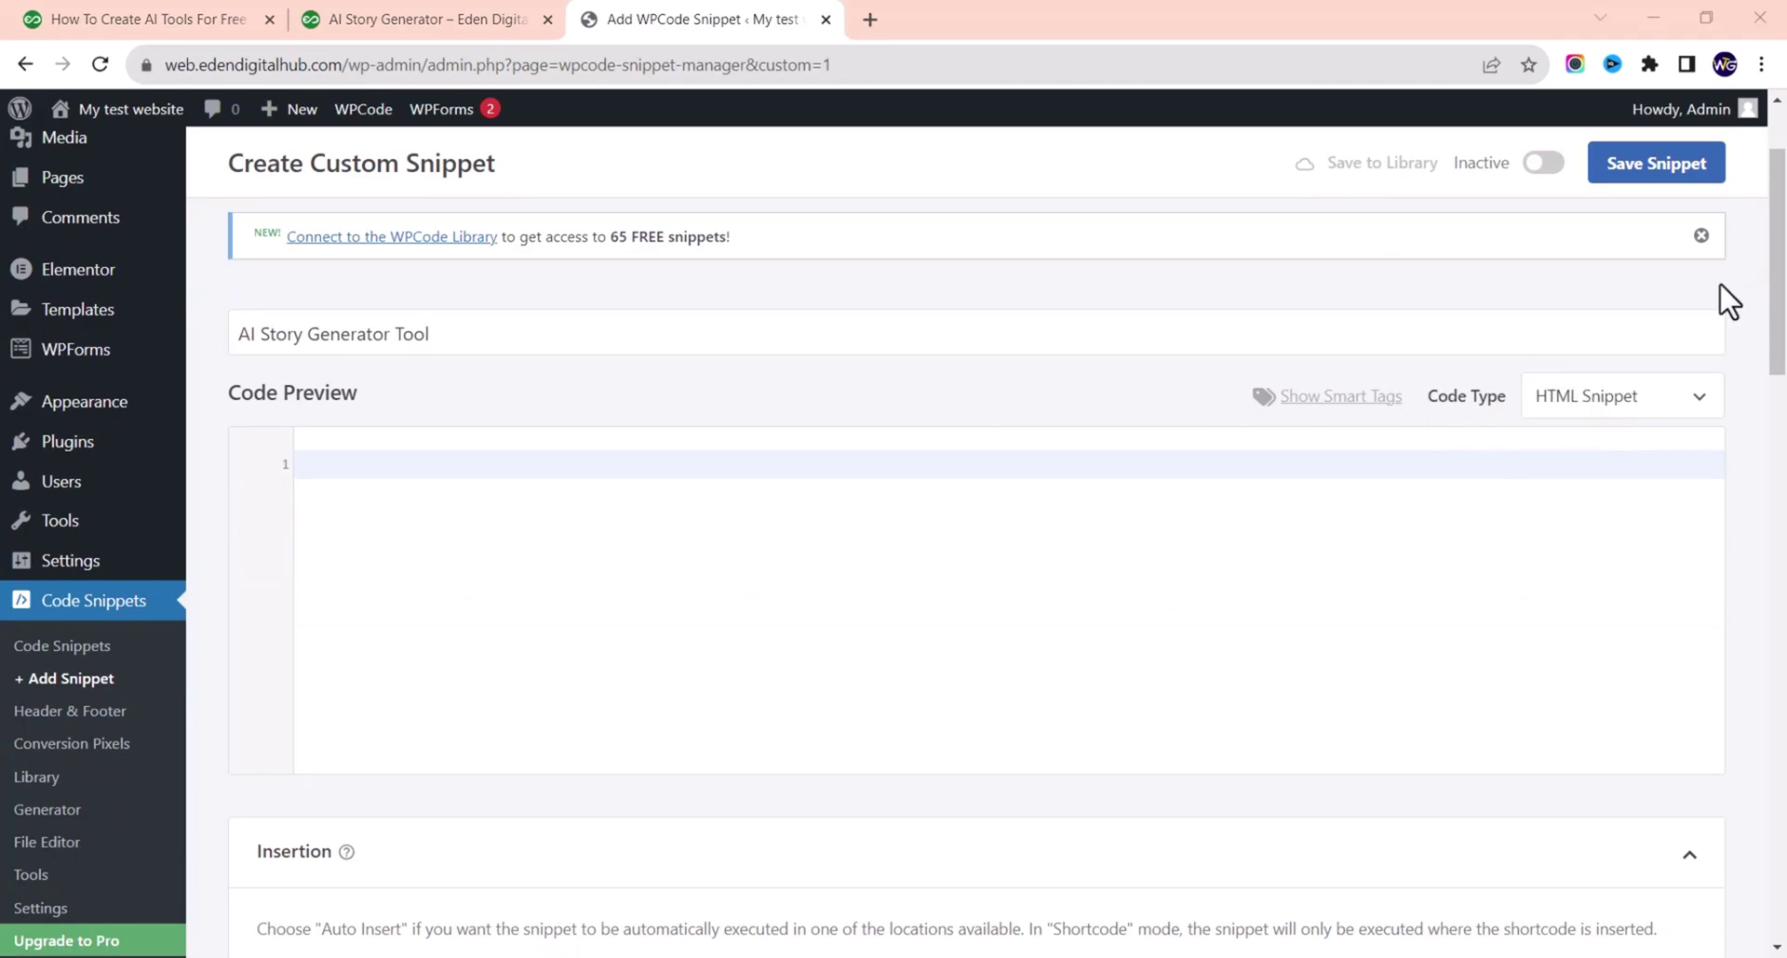
click(1593, 398)
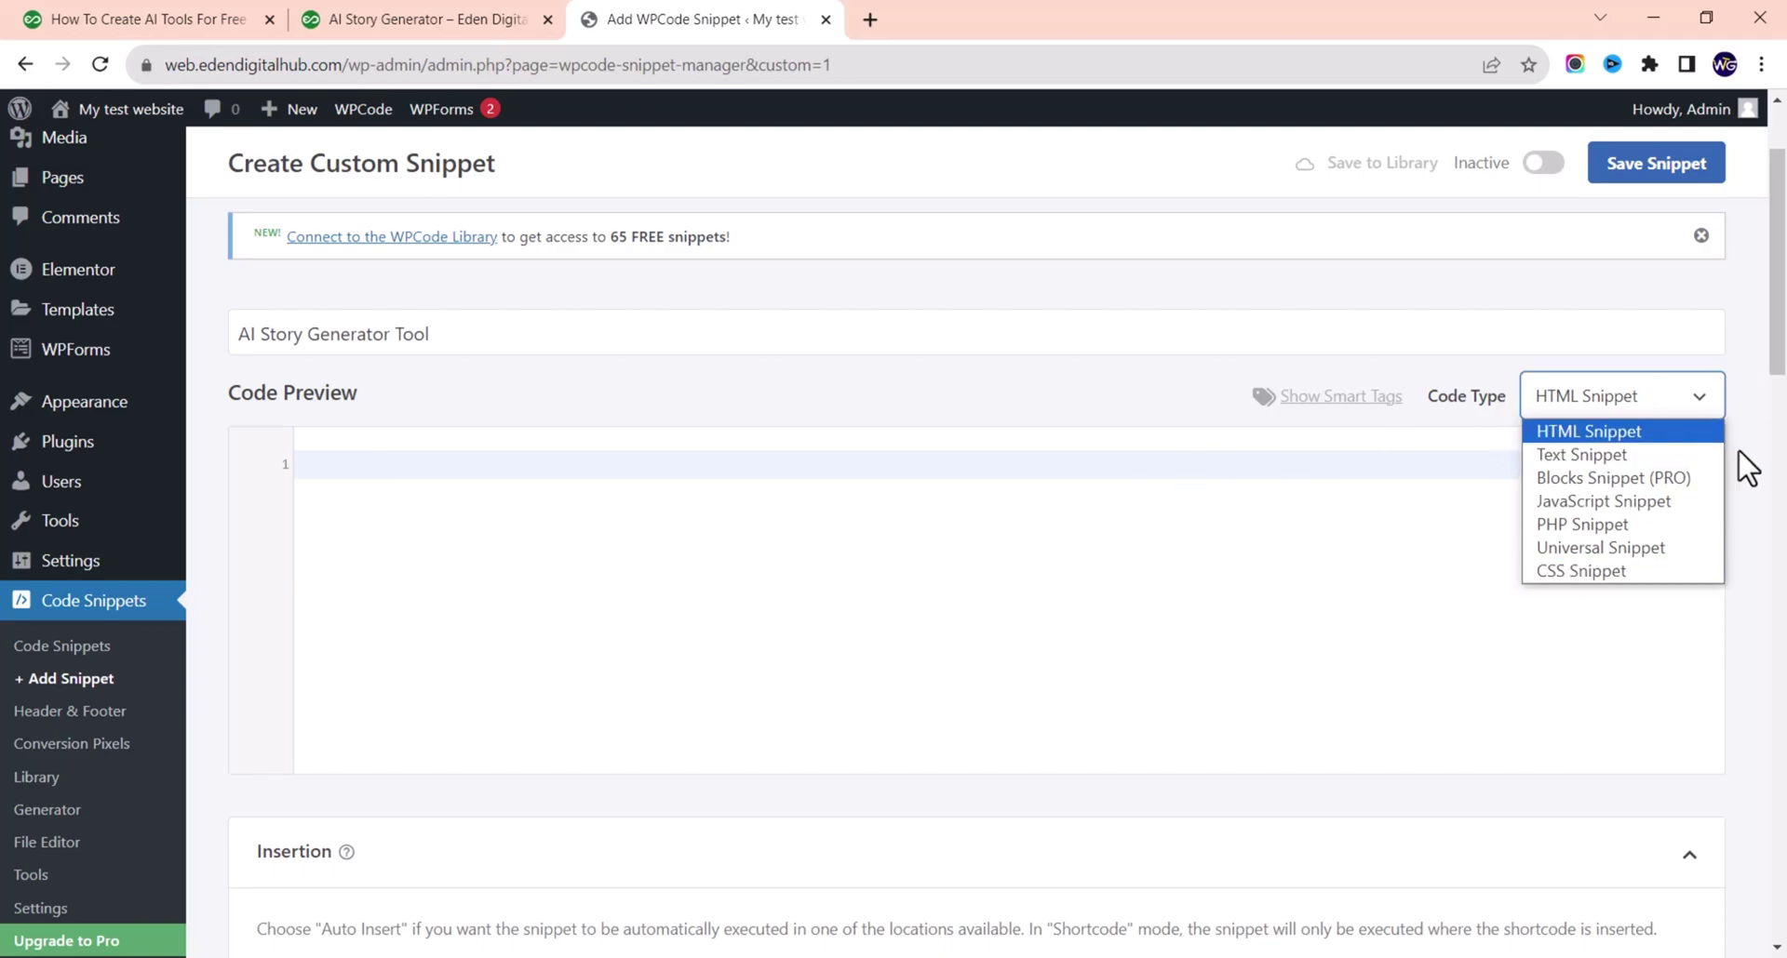
key(Escape)
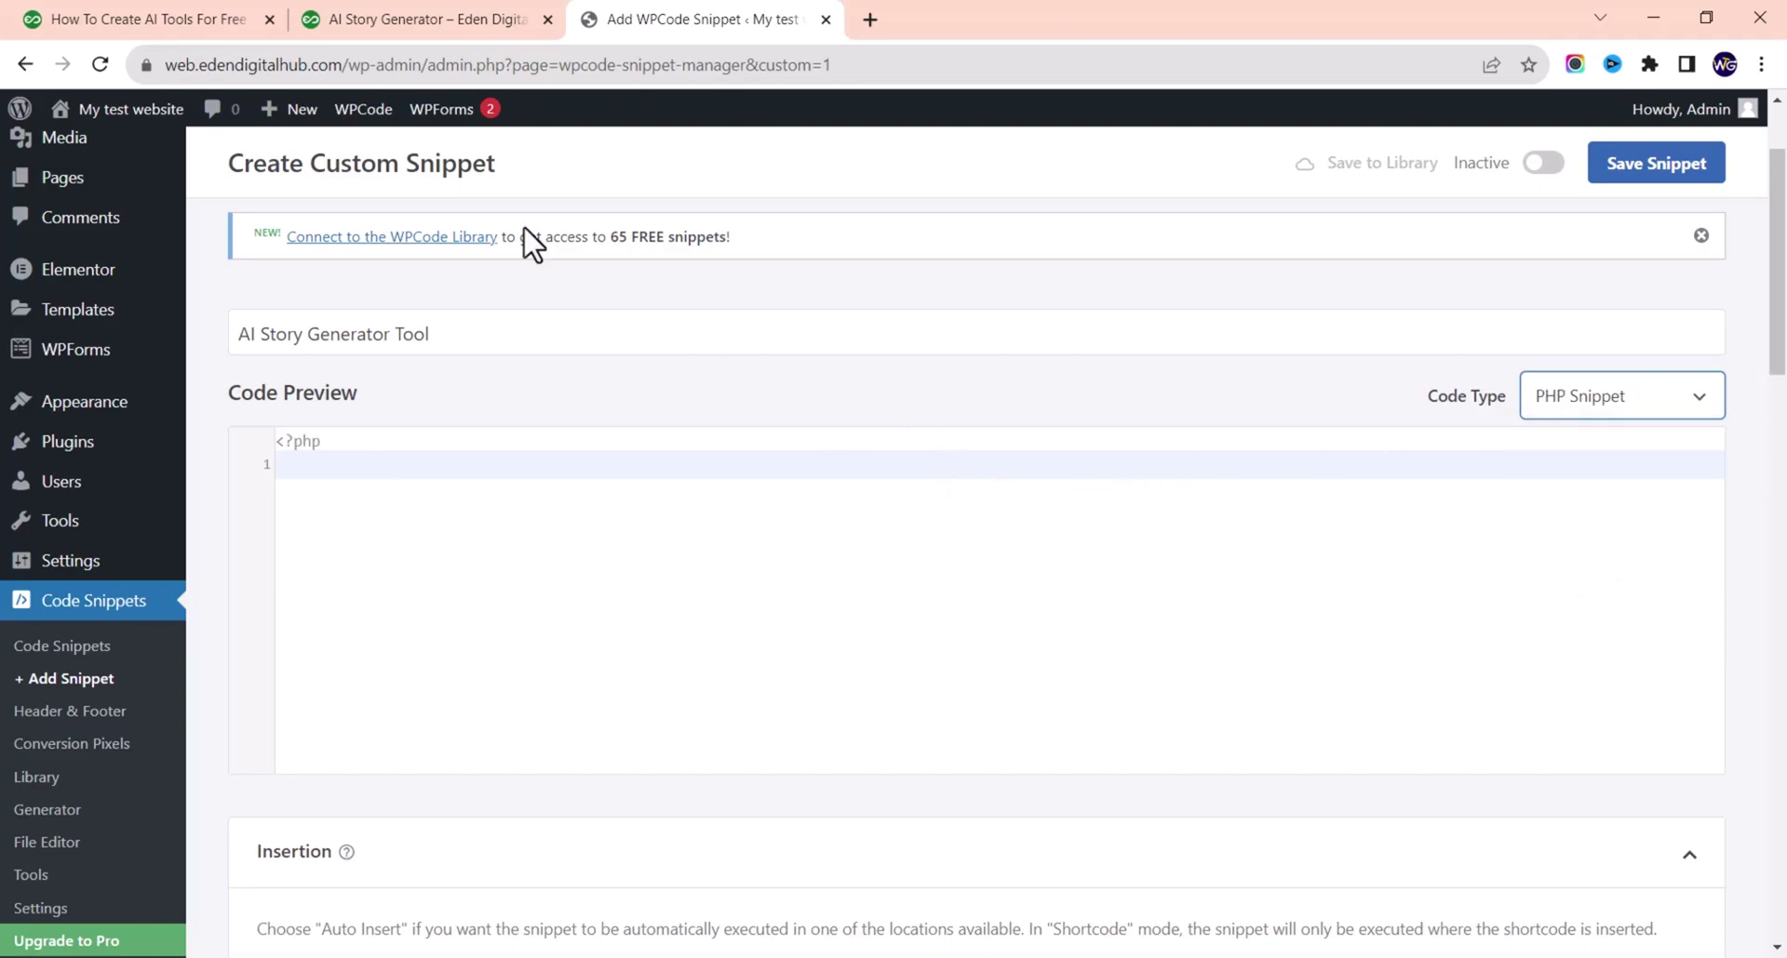
click(399, 19)
scroll(507, 465, down, 5)
scroll(494, 483, up, 3)
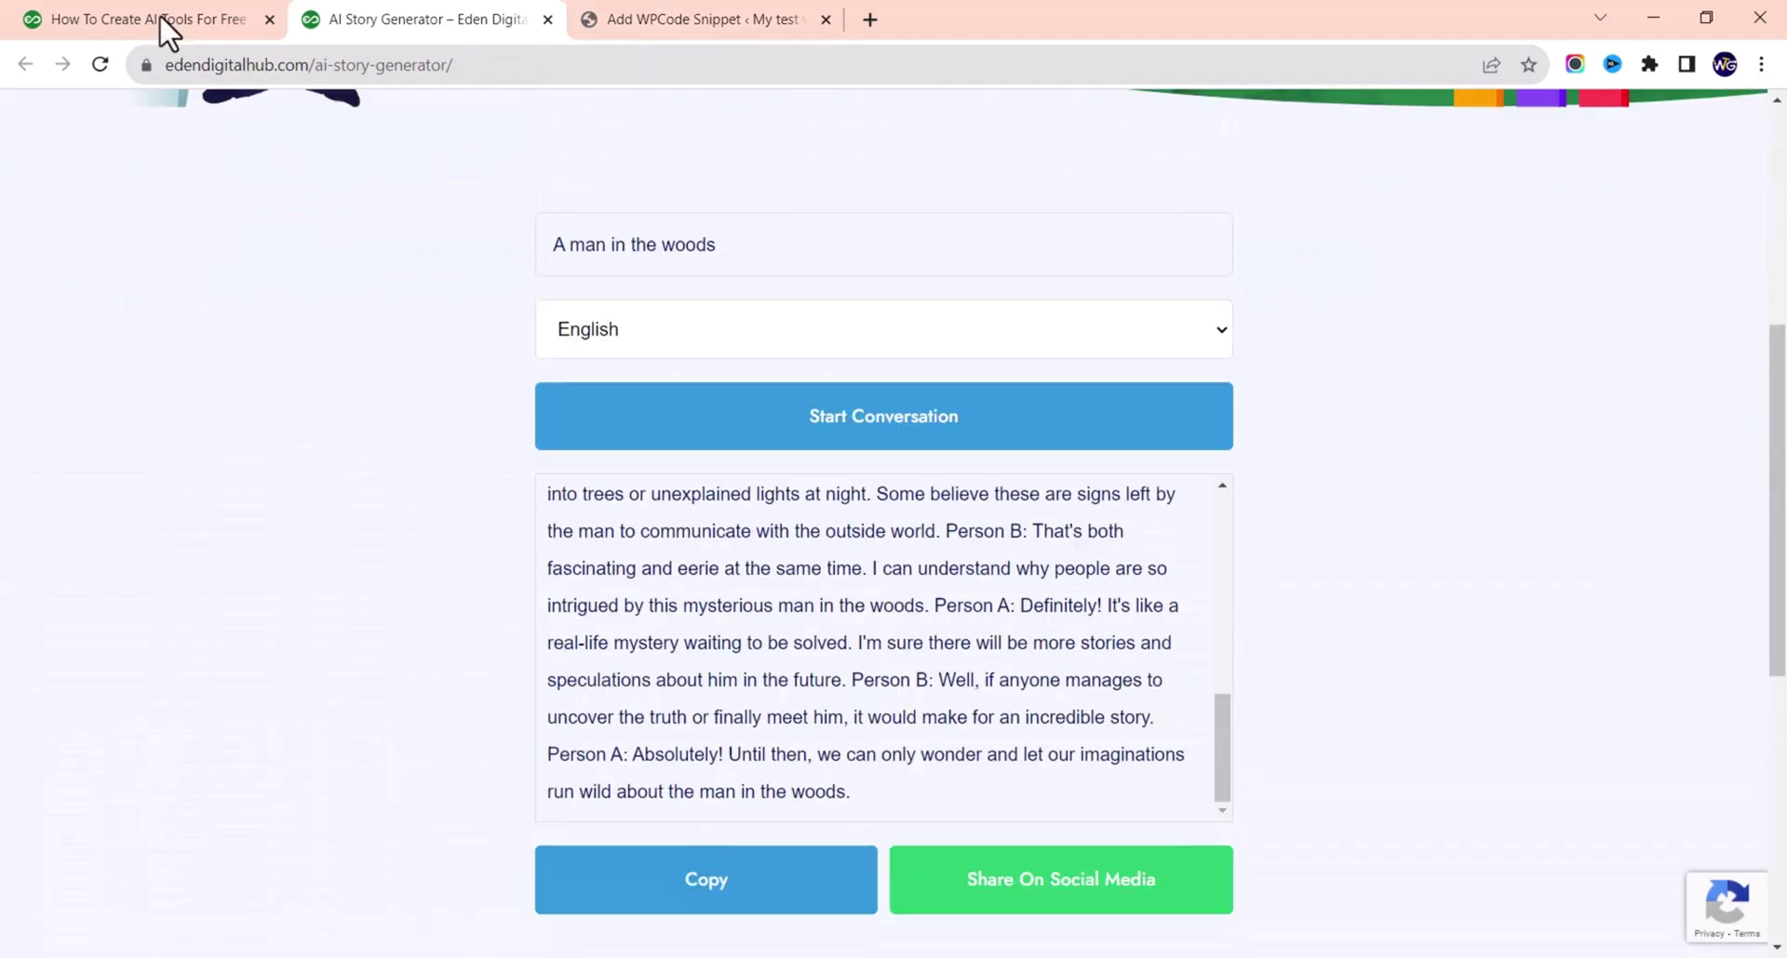
- In the WordPress AI tools article, copy the full PHP code from function openai_generate_text through the final enqueue_custom_scripts add_action line
click(159, 17)
scroll(327, 359, down, 20)
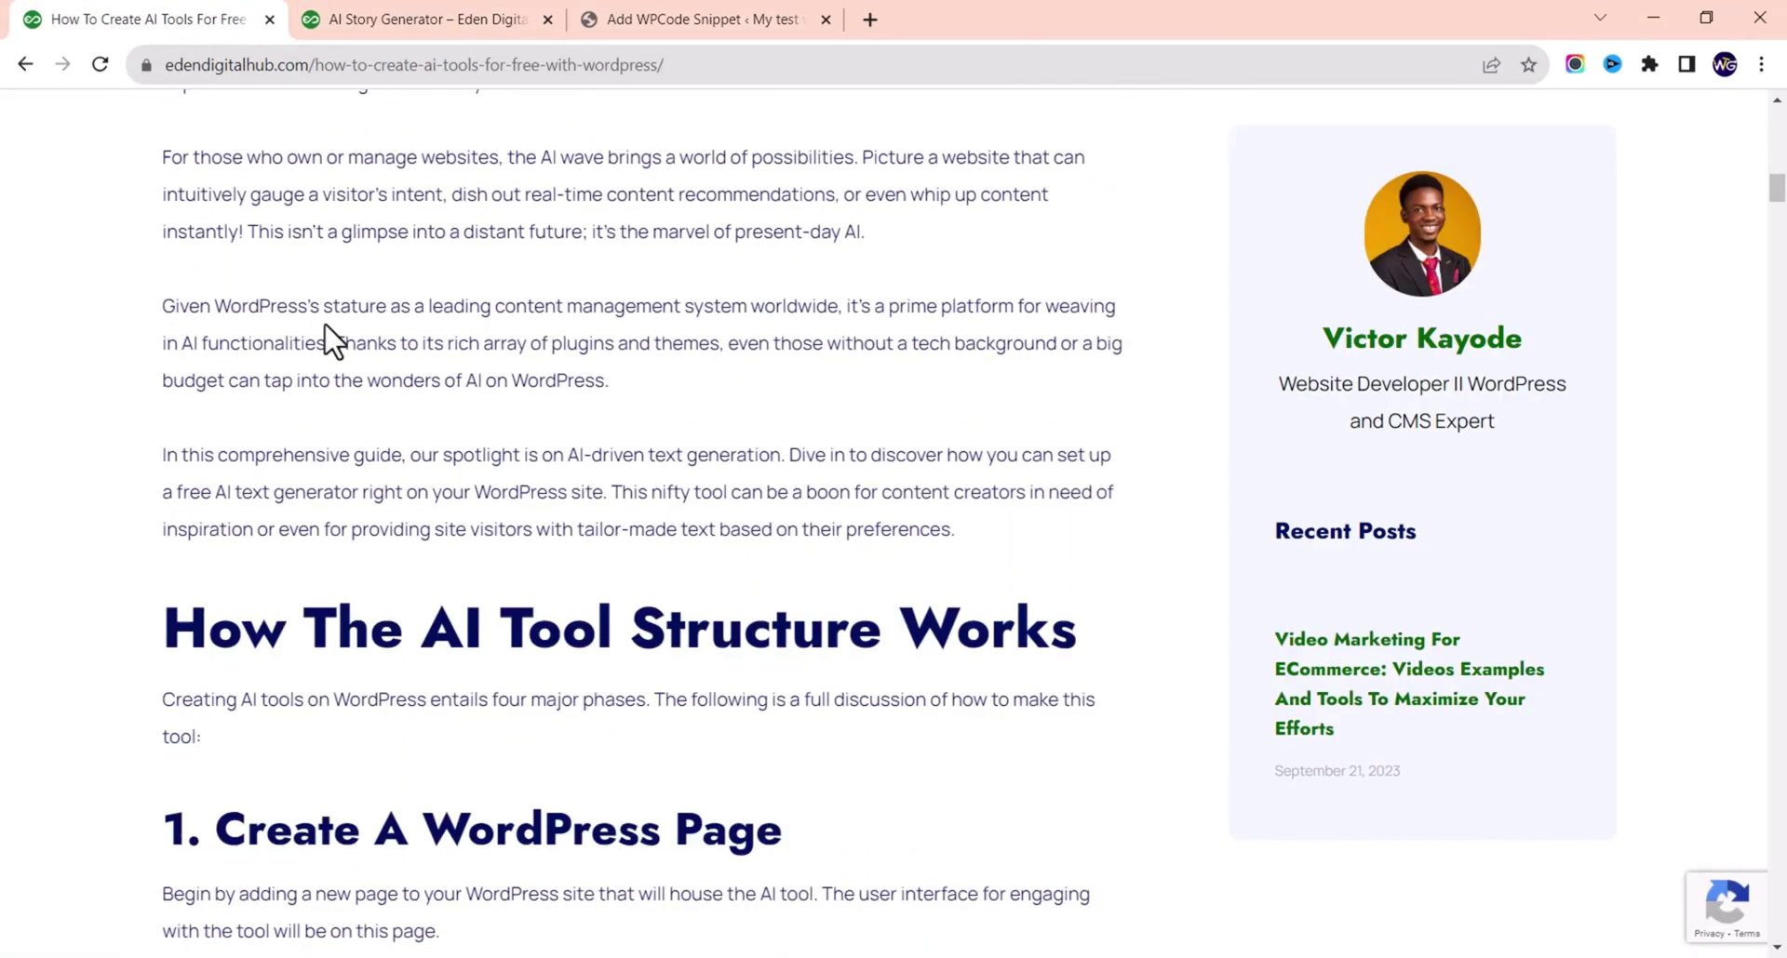
scroll(328, 358, down, 15)
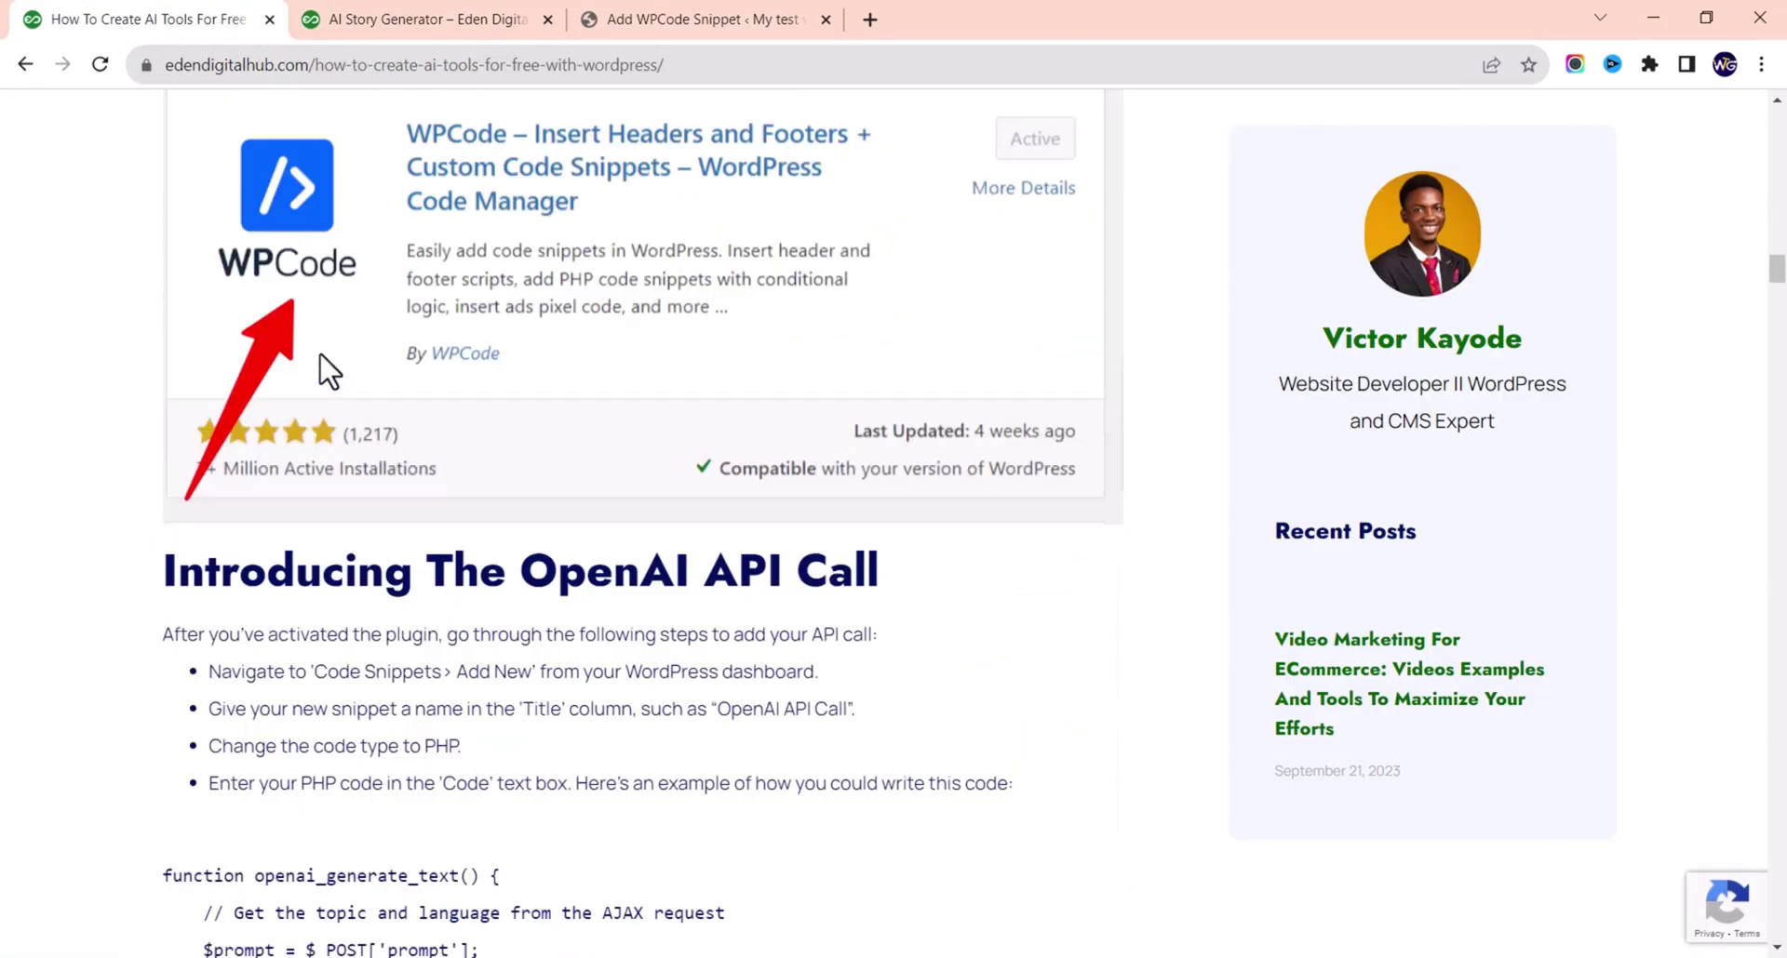
scroll(320, 373, up, 3)
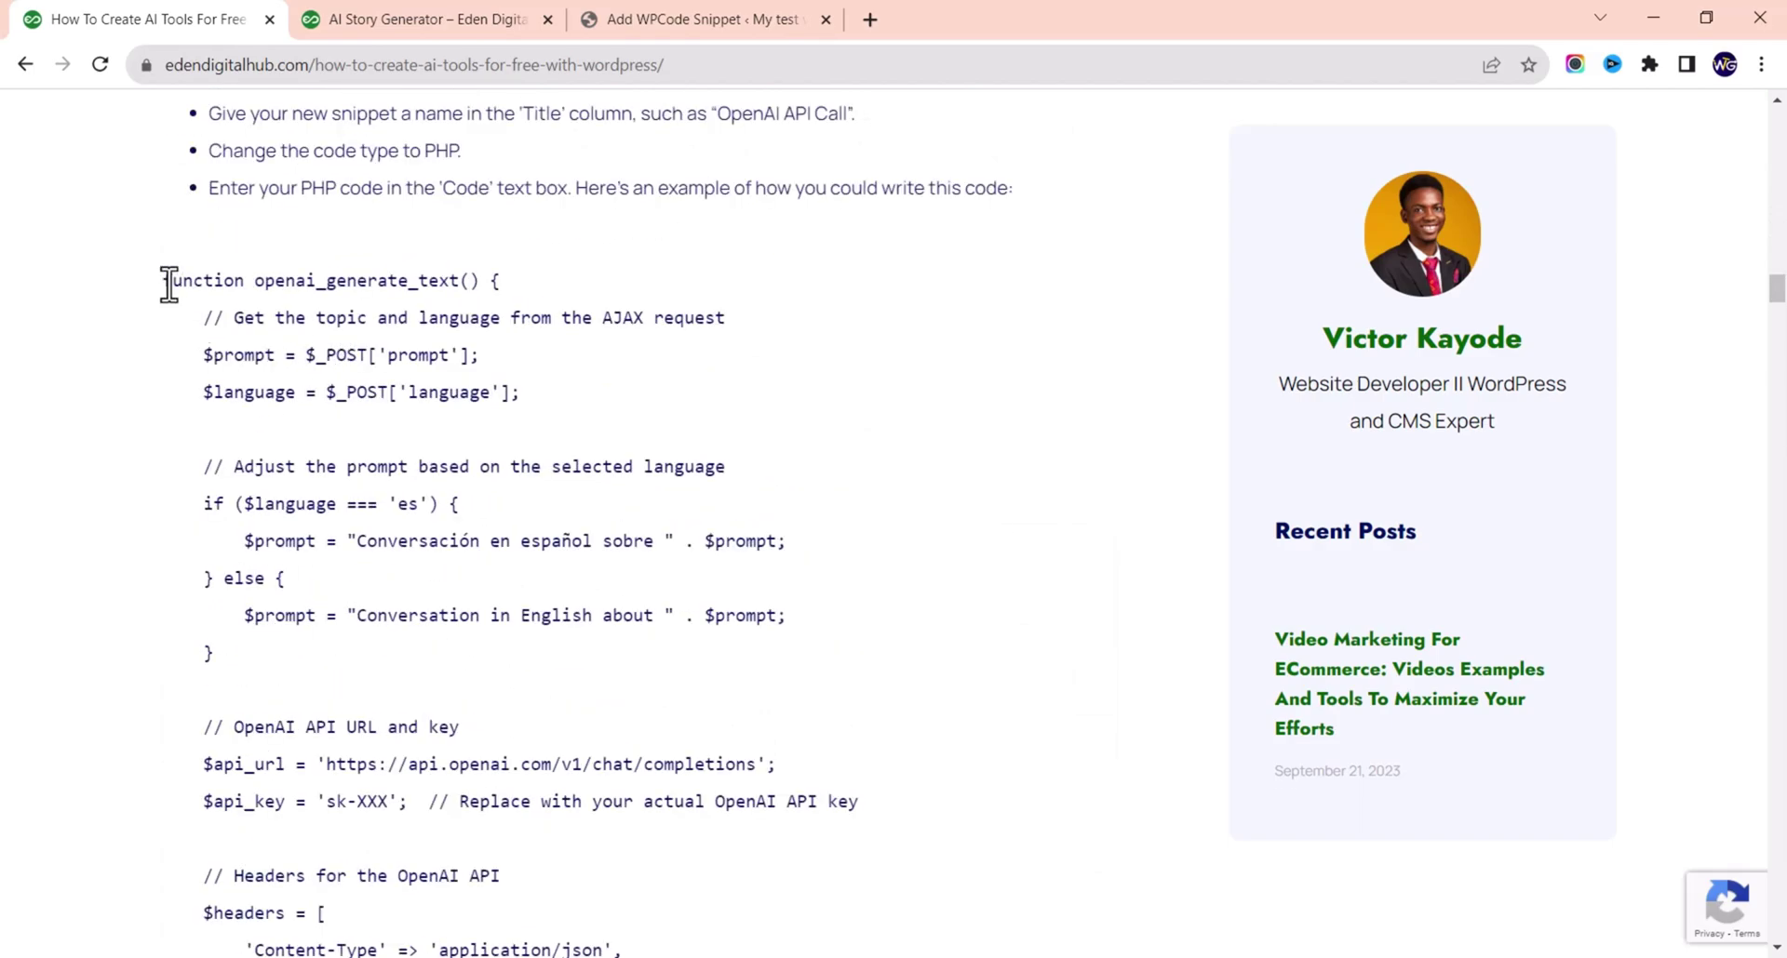
drag(169, 284, 686, 402)
scroll(519, 569, down, 8)
scroll(519, 570, down, 10)
scroll(534, 555, down, 7)
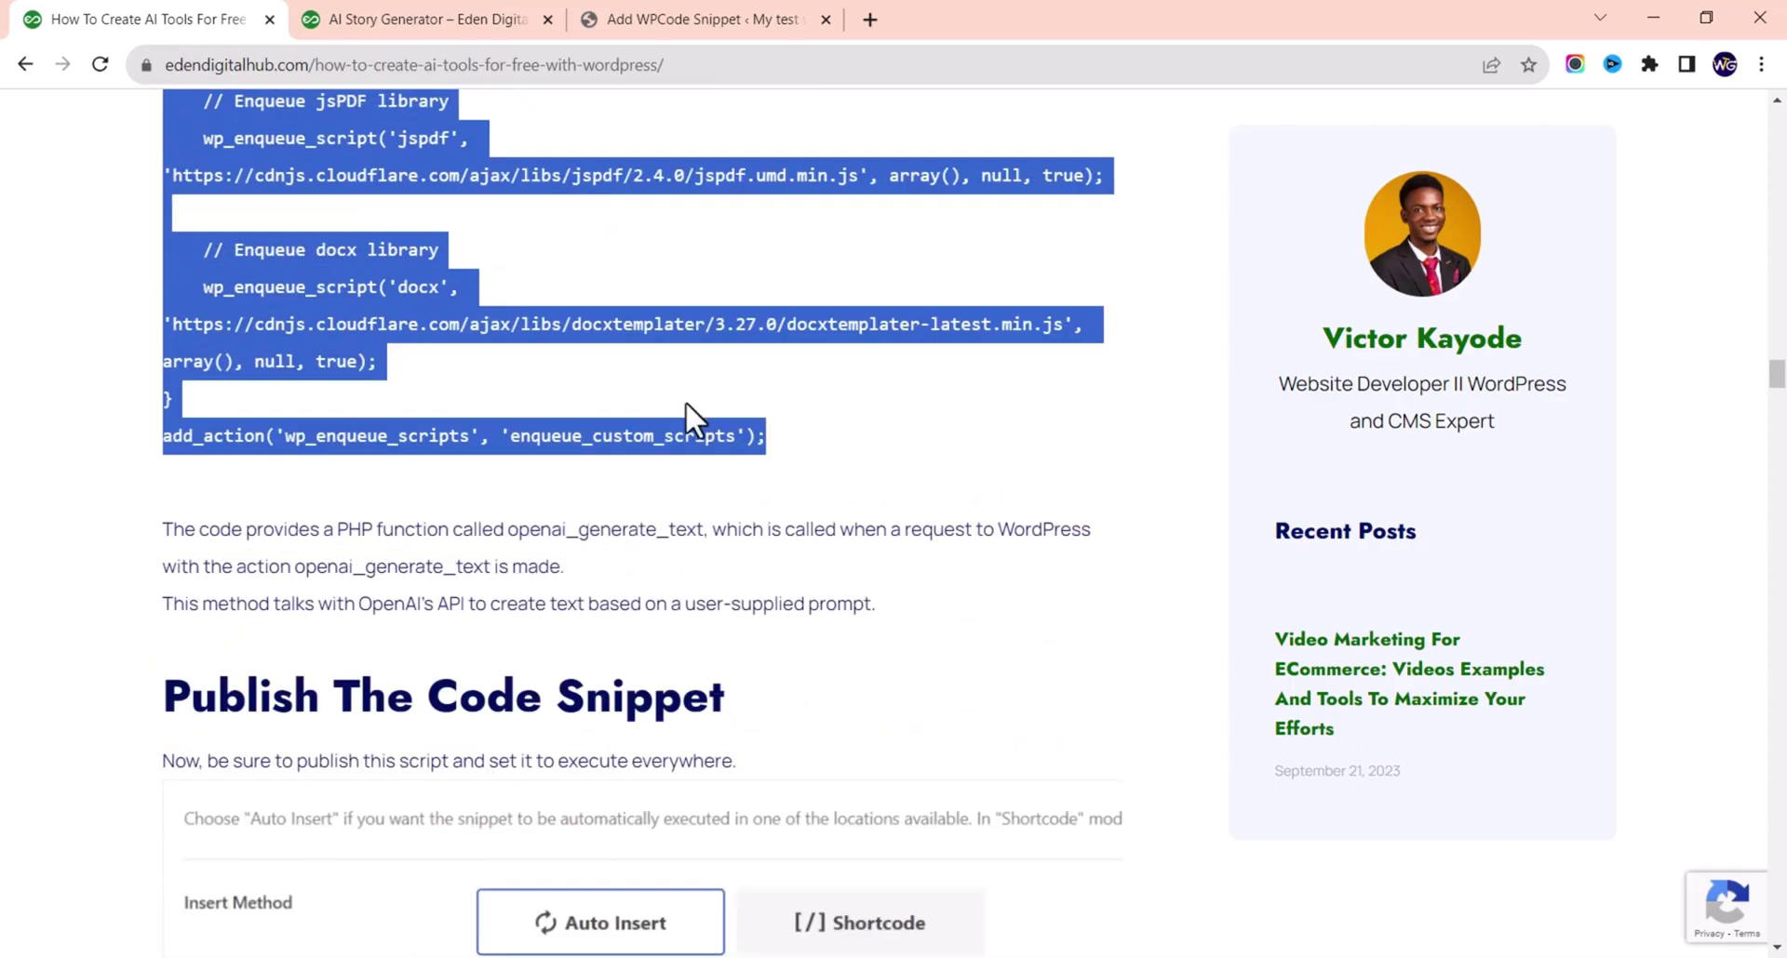
right_click(628, 434)
click(680, 450)
- On the live AI Story Generator page, look at the copy button and the social media sharing options below the generated story
click(428, 17)
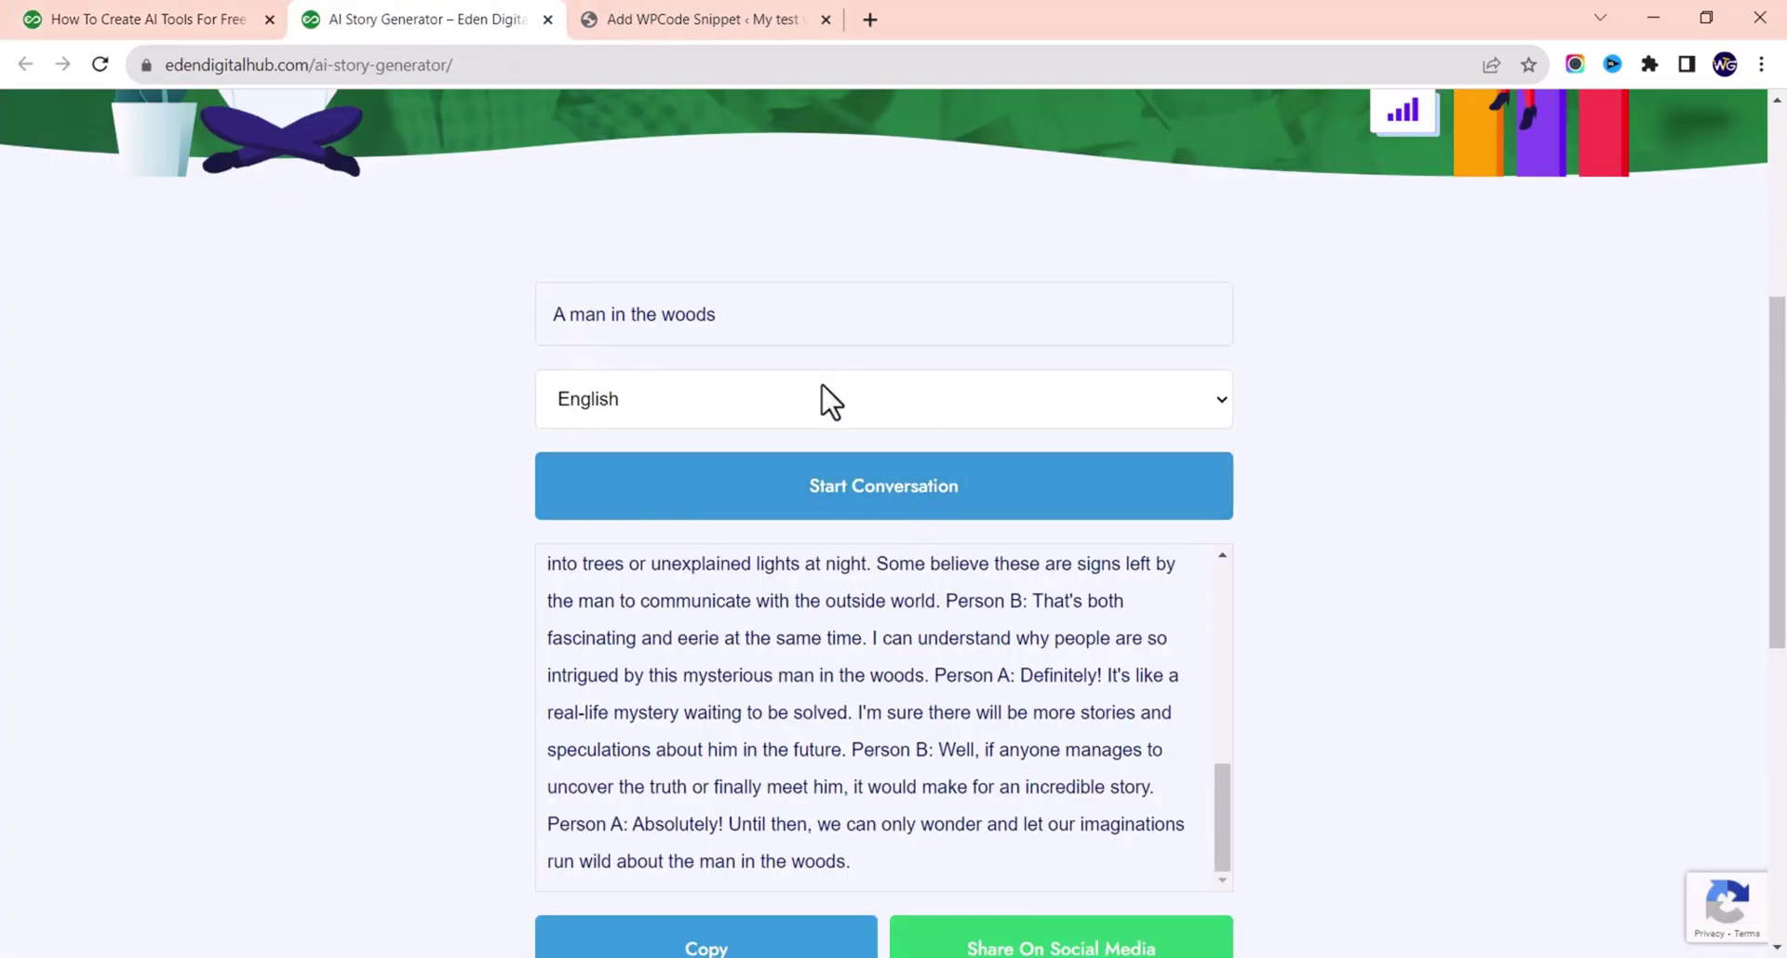
scroll(918, 647, down, 3)
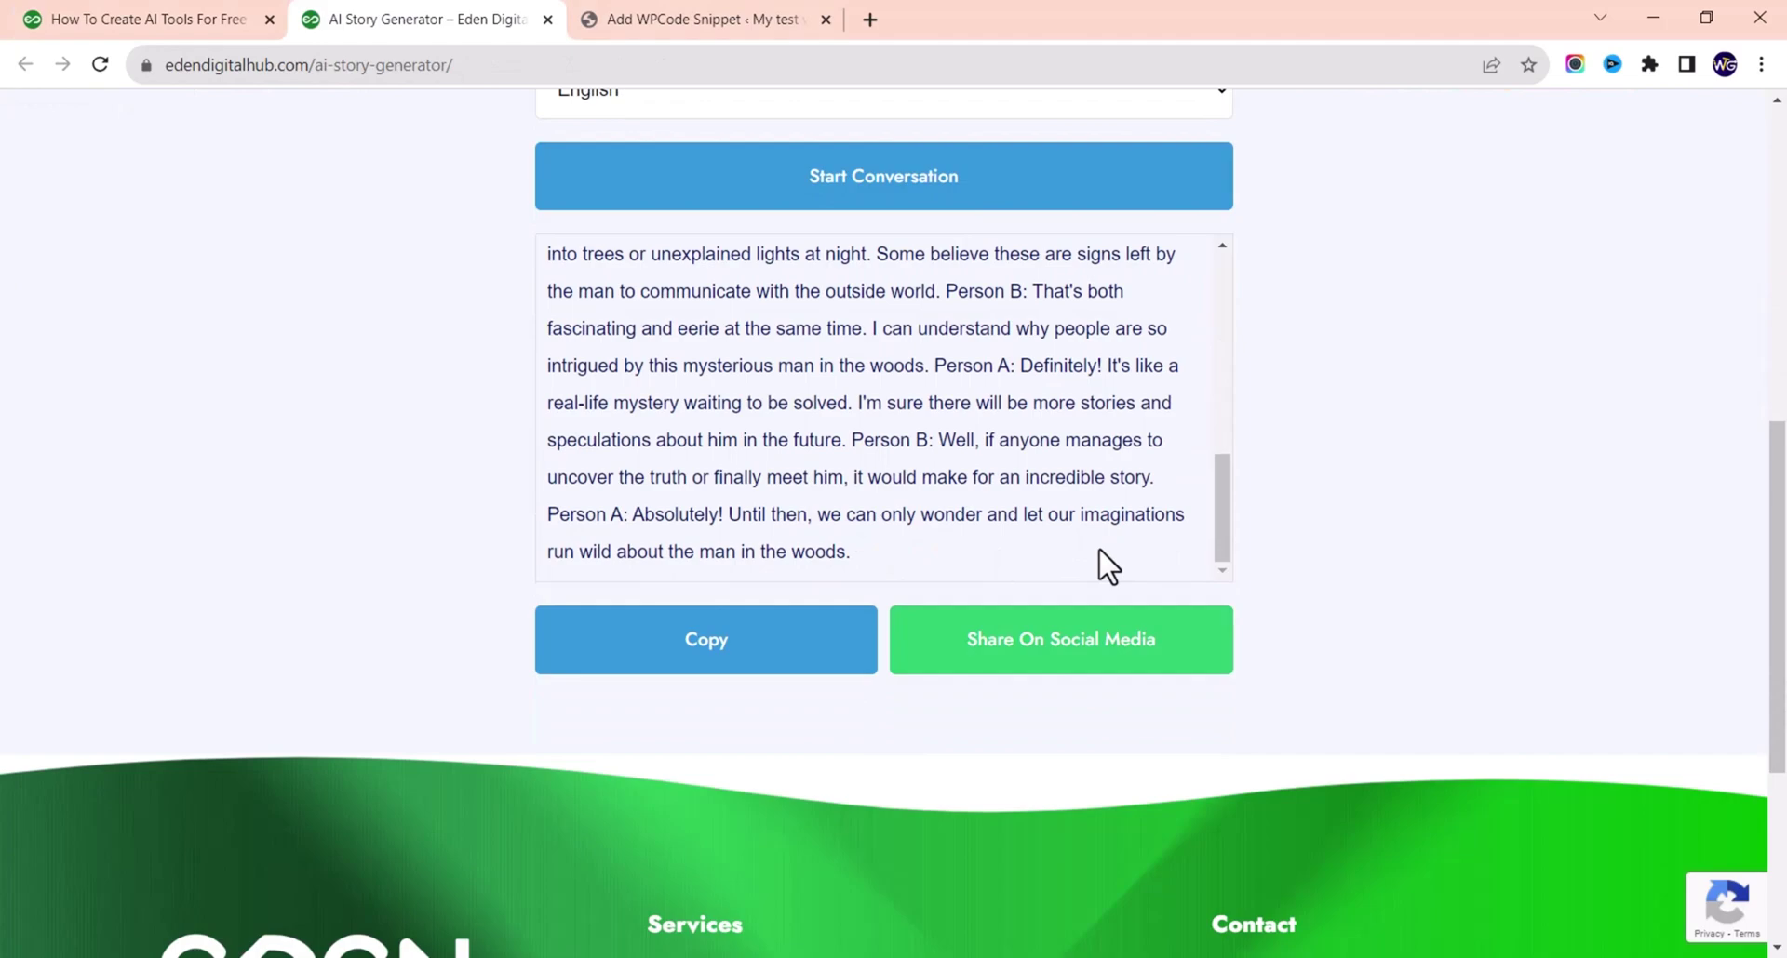
click(1057, 672)
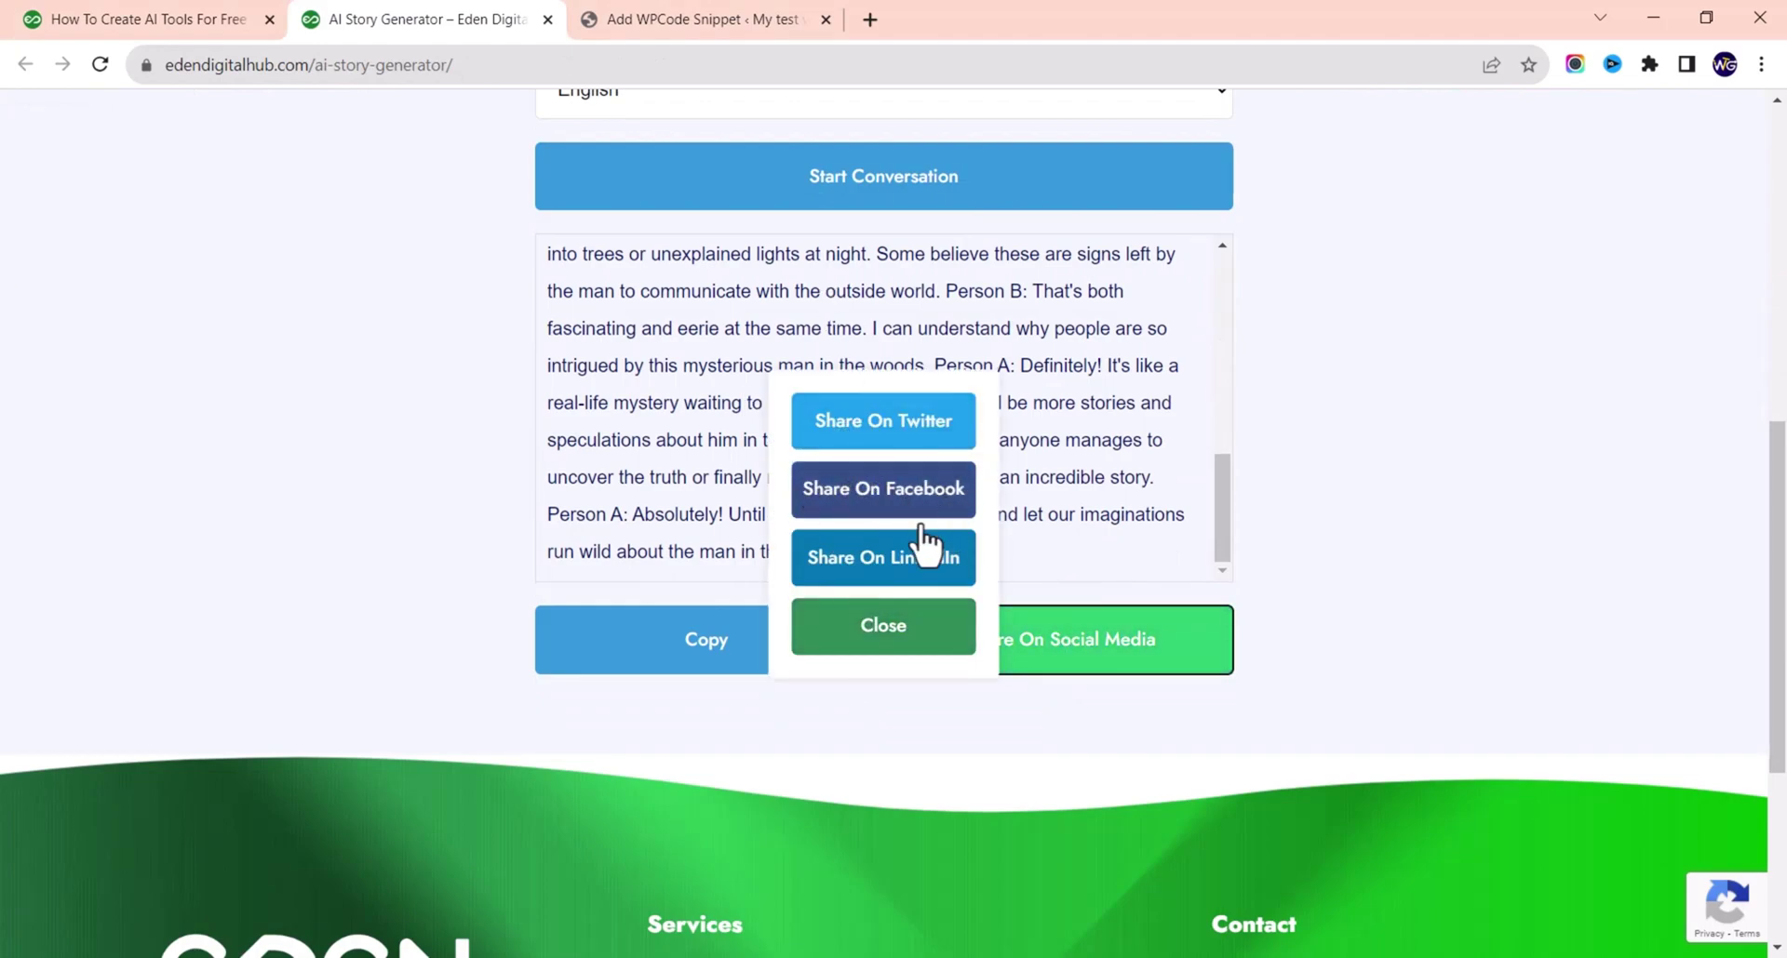
click(883, 633)
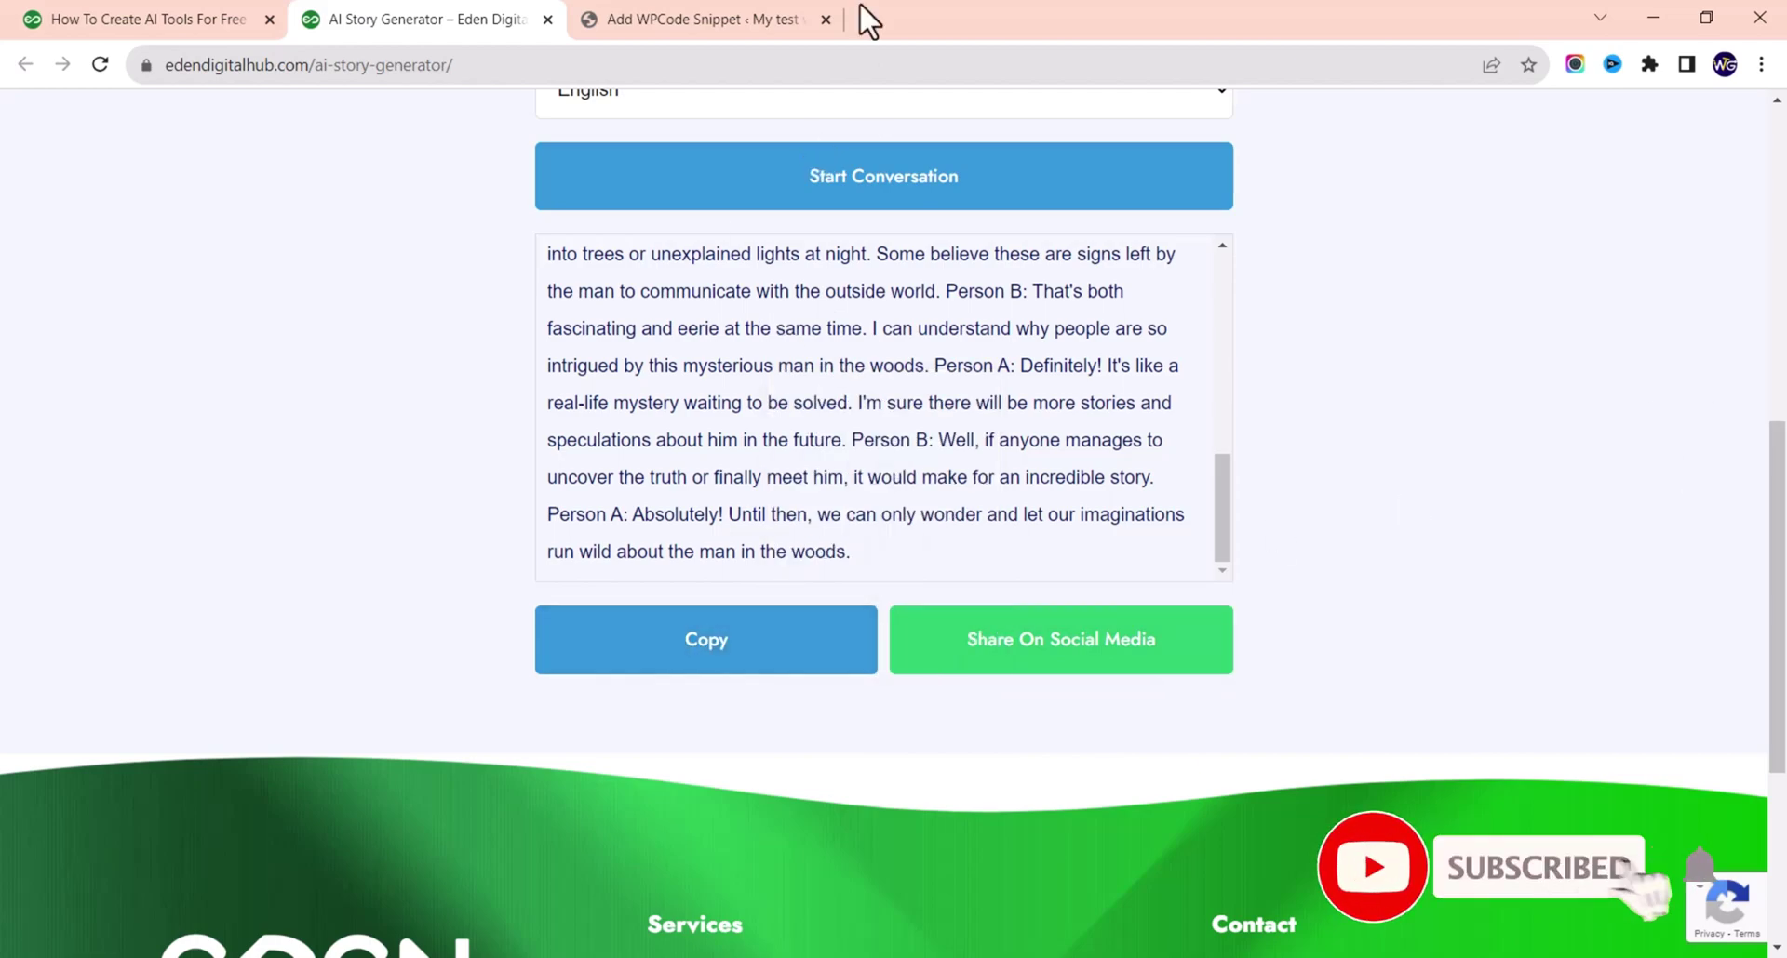
- Return to the custom snippet in WPCode and paste the copied PHP code into its code area
click(647, 19)
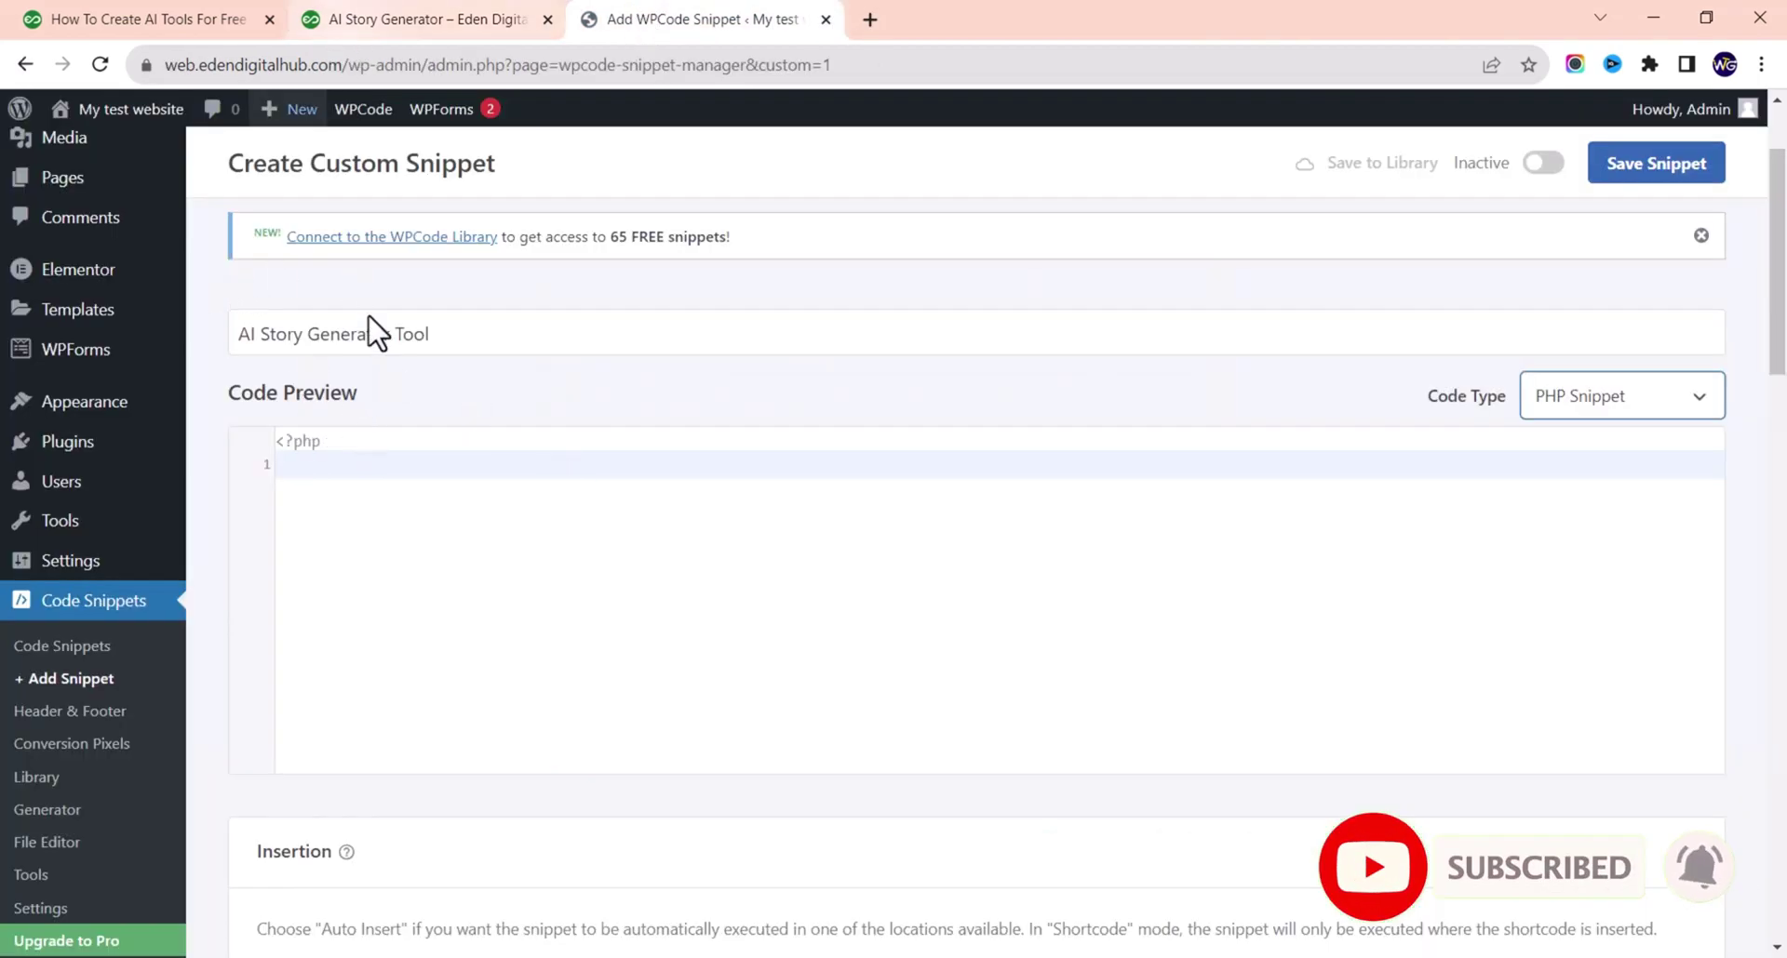
click(414, 458)
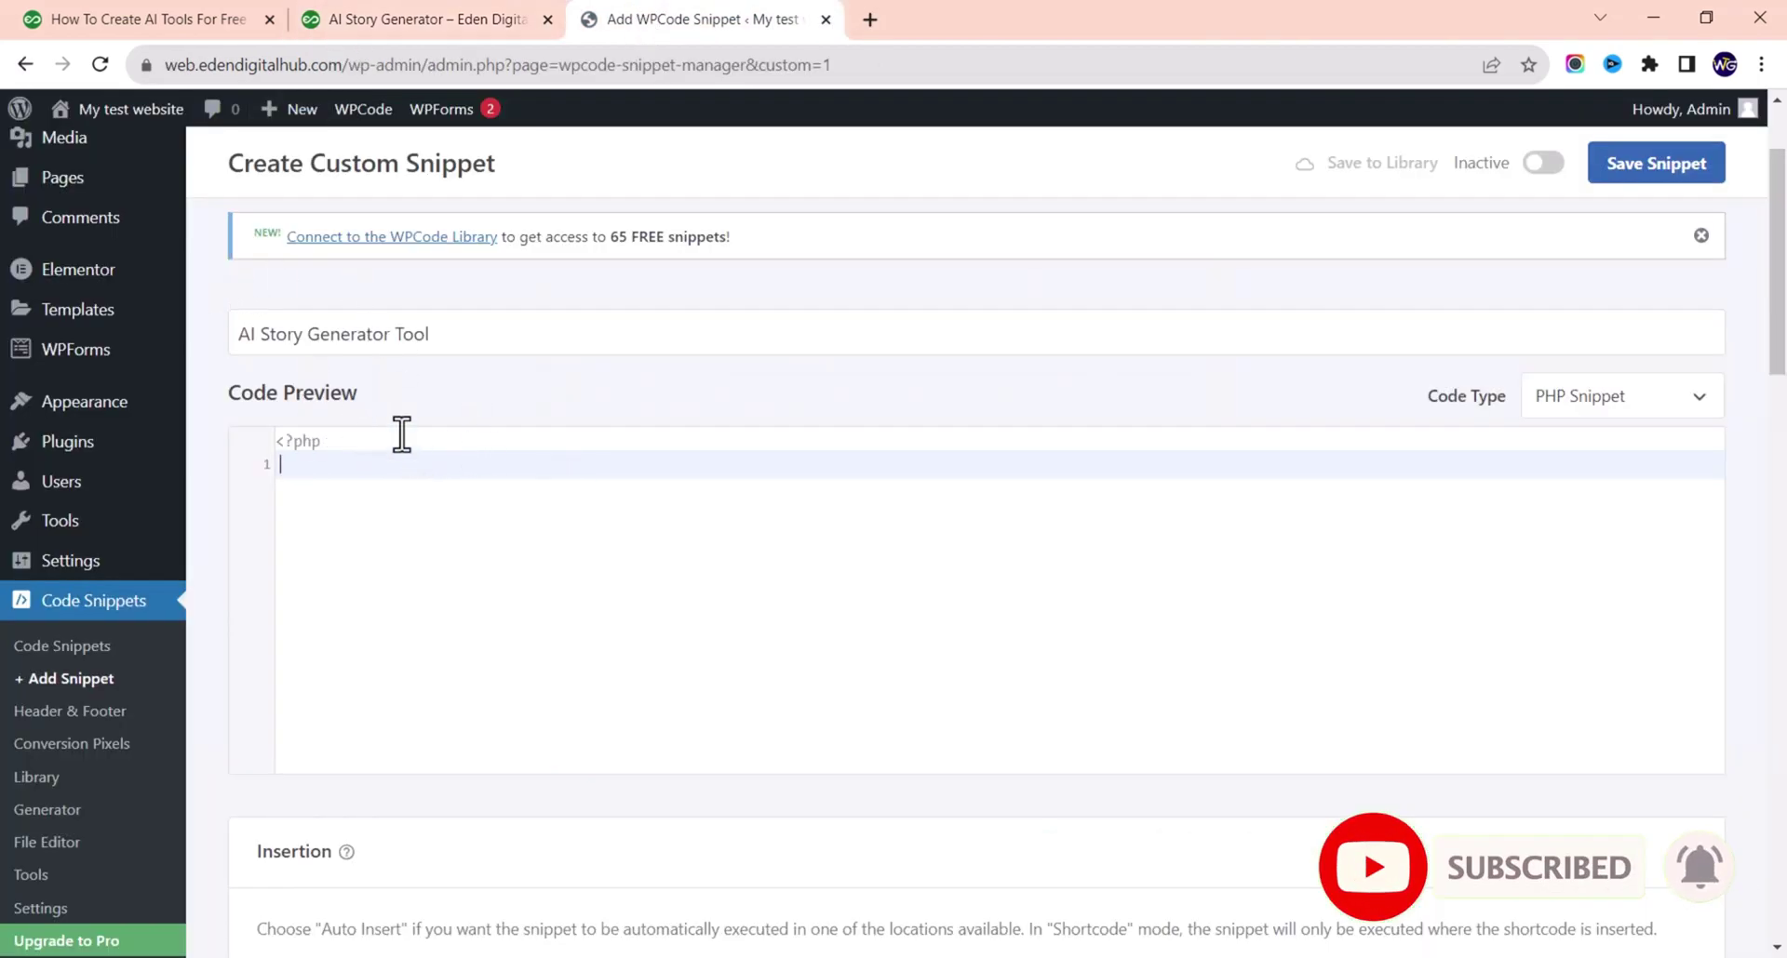
key(ctrl+v)
scroll(1323, 268, down, 2)
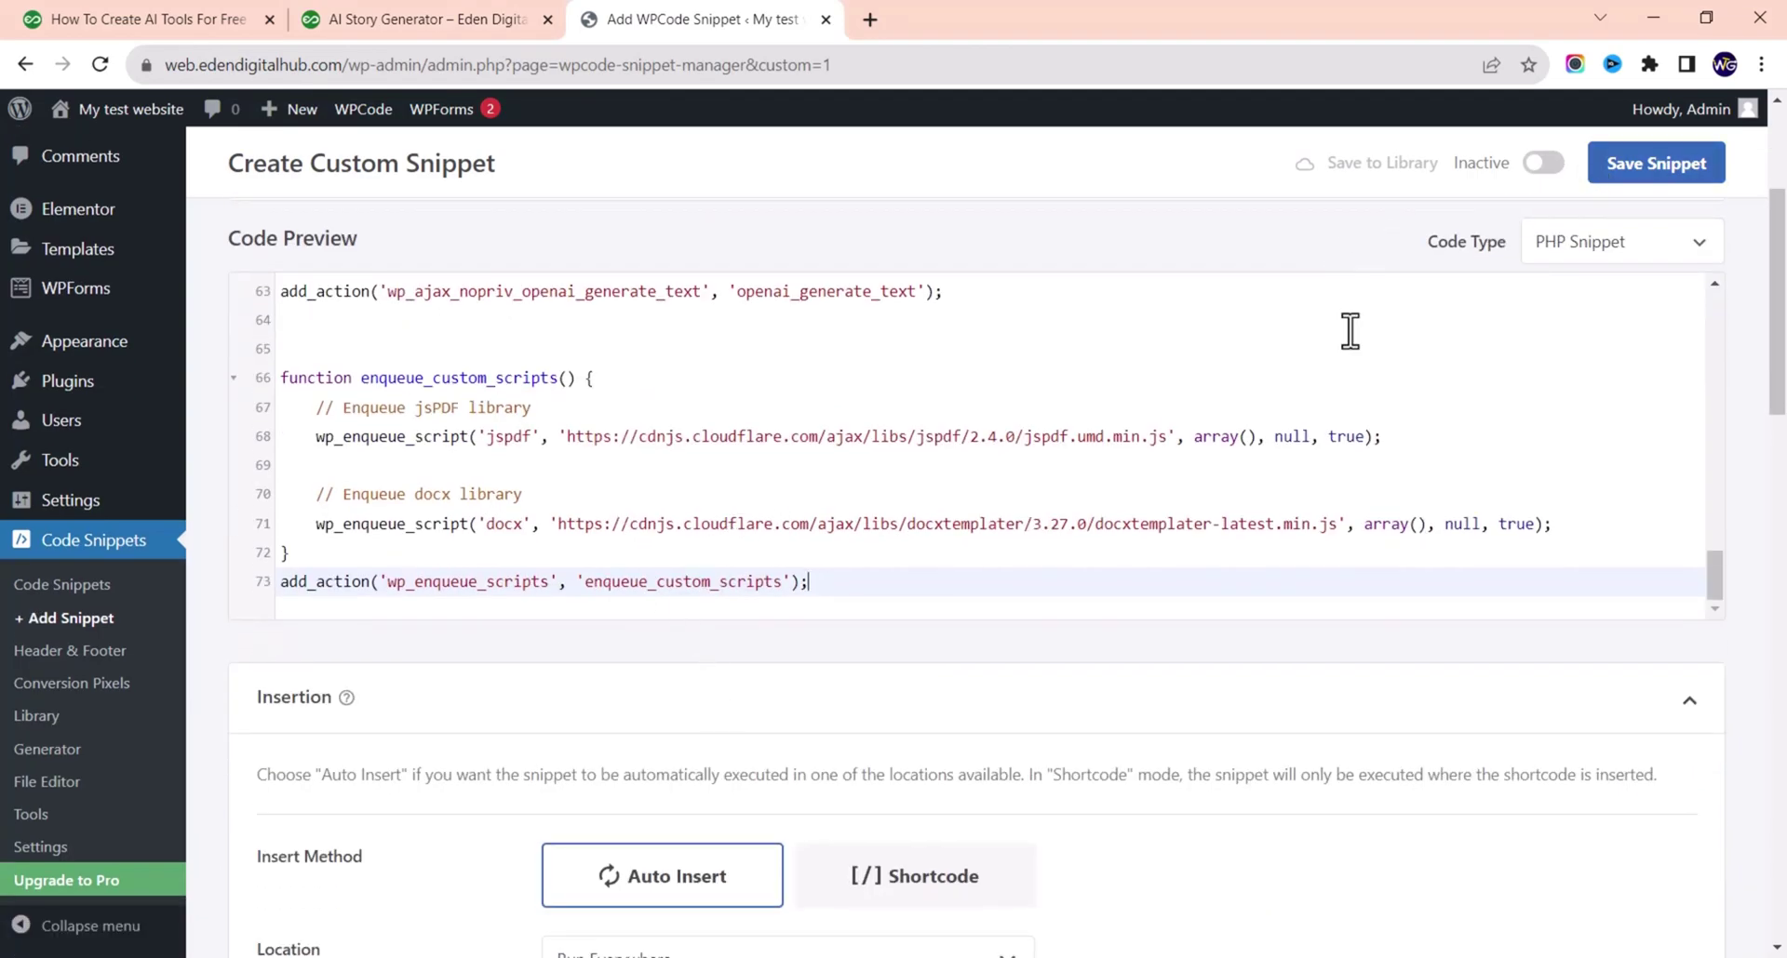
- Activate the snippet, keep its insertion location at Run Everywhere with any device type, and save it
click(1540, 165)
scroll(675, 684, down, 8)
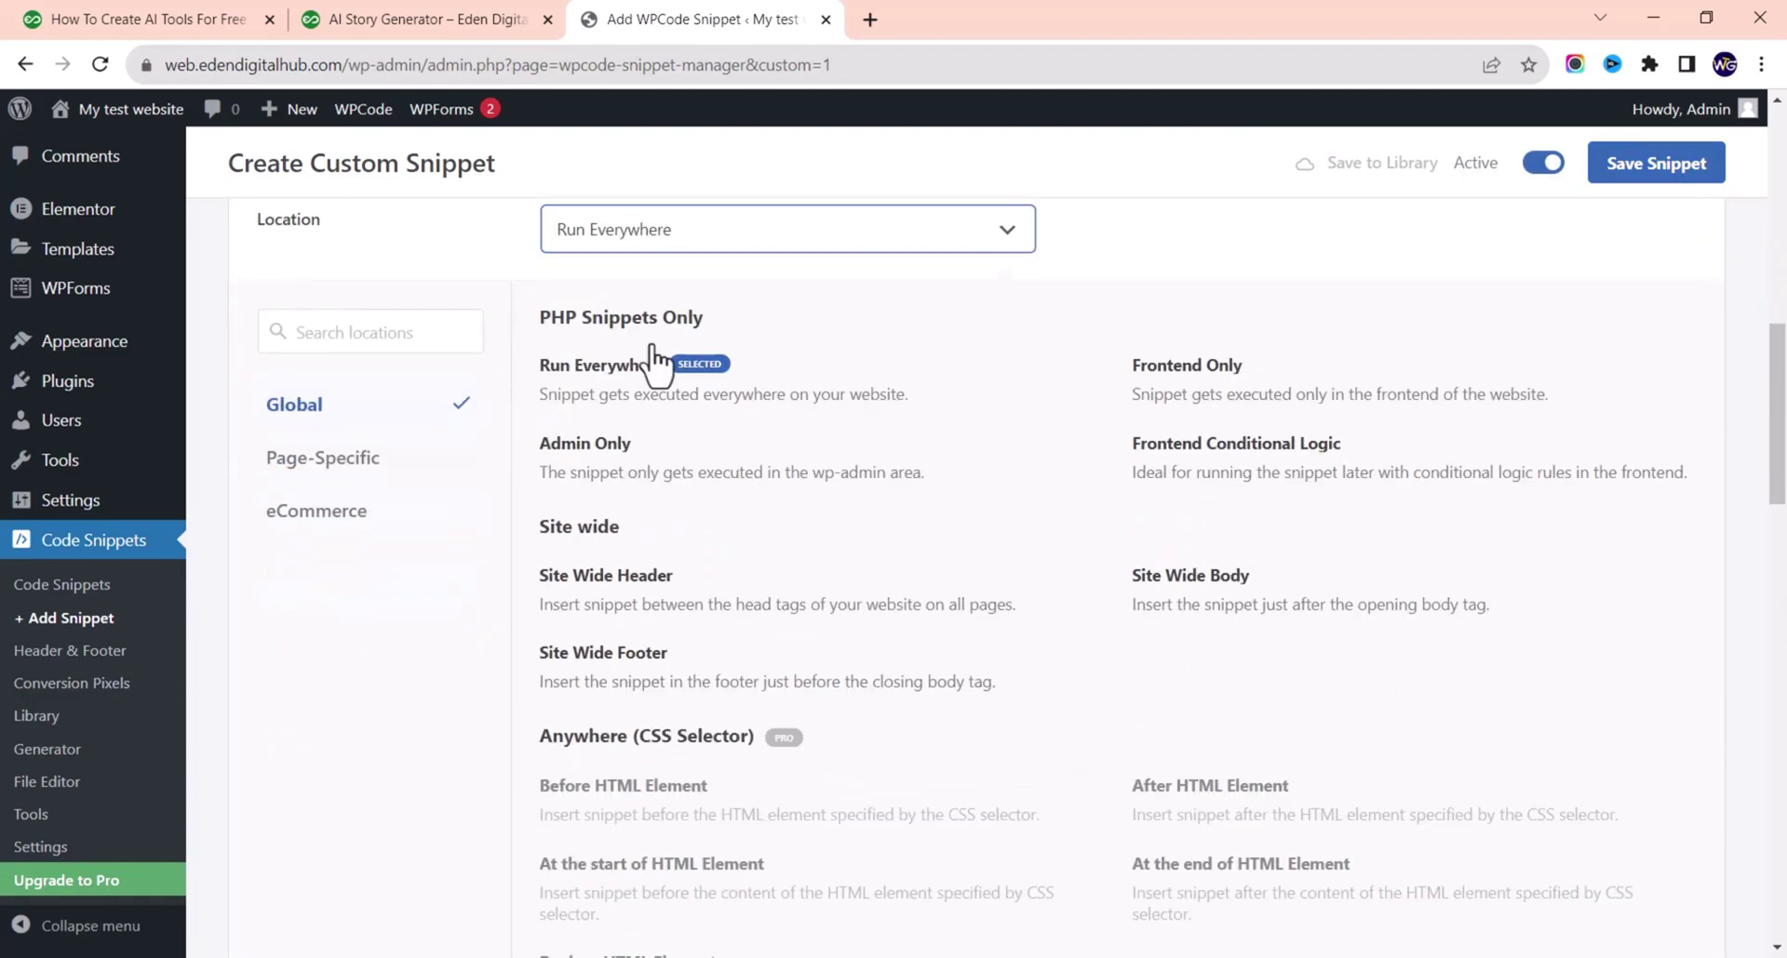
click(704, 244)
scroll(600, 605, up, 3)
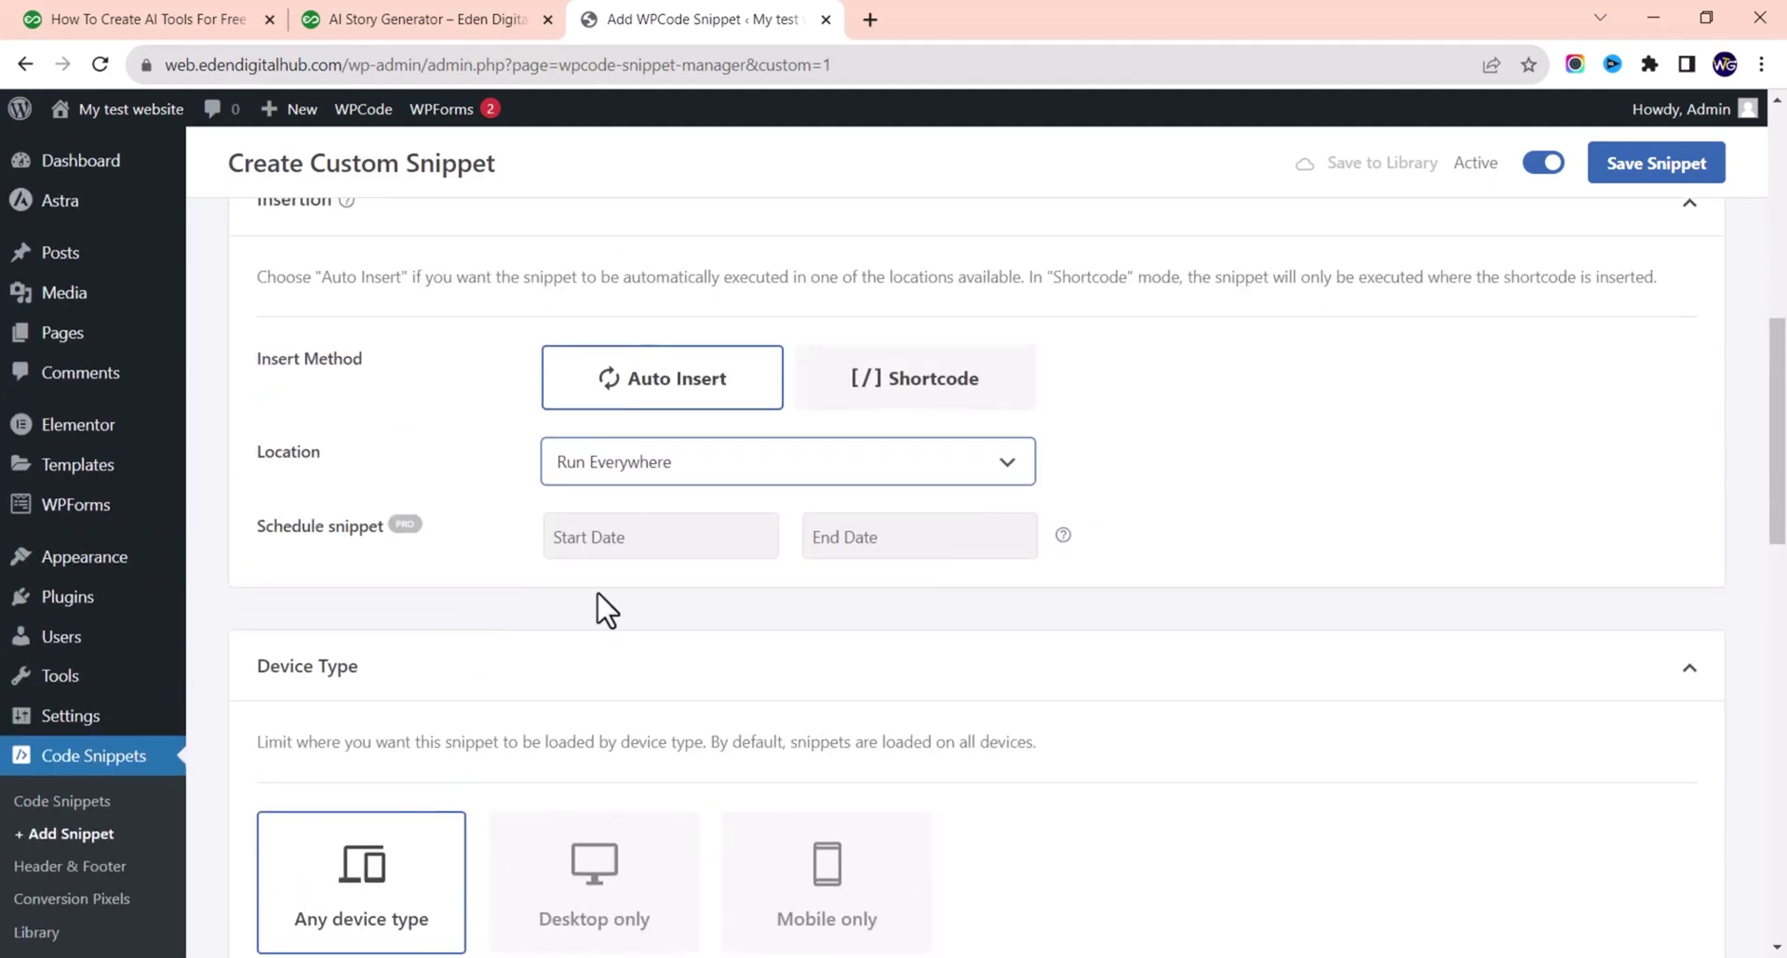
scroll(456, 619, down, 3)
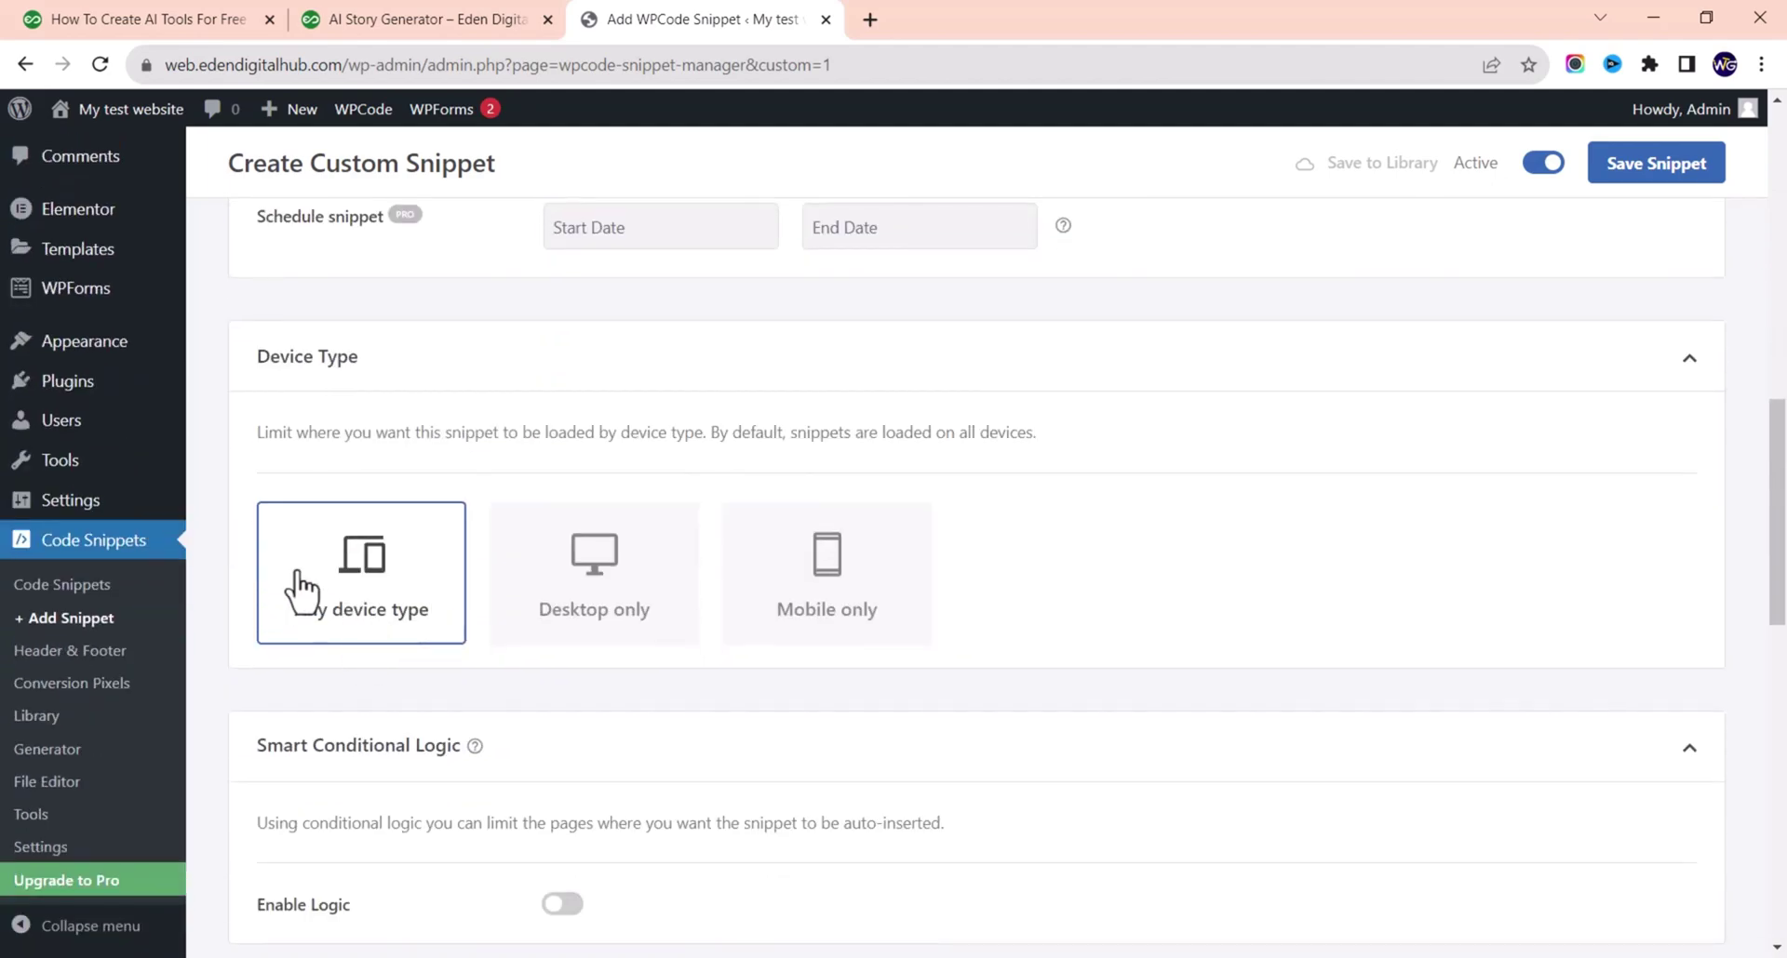
scroll(1209, 796, down, 10)
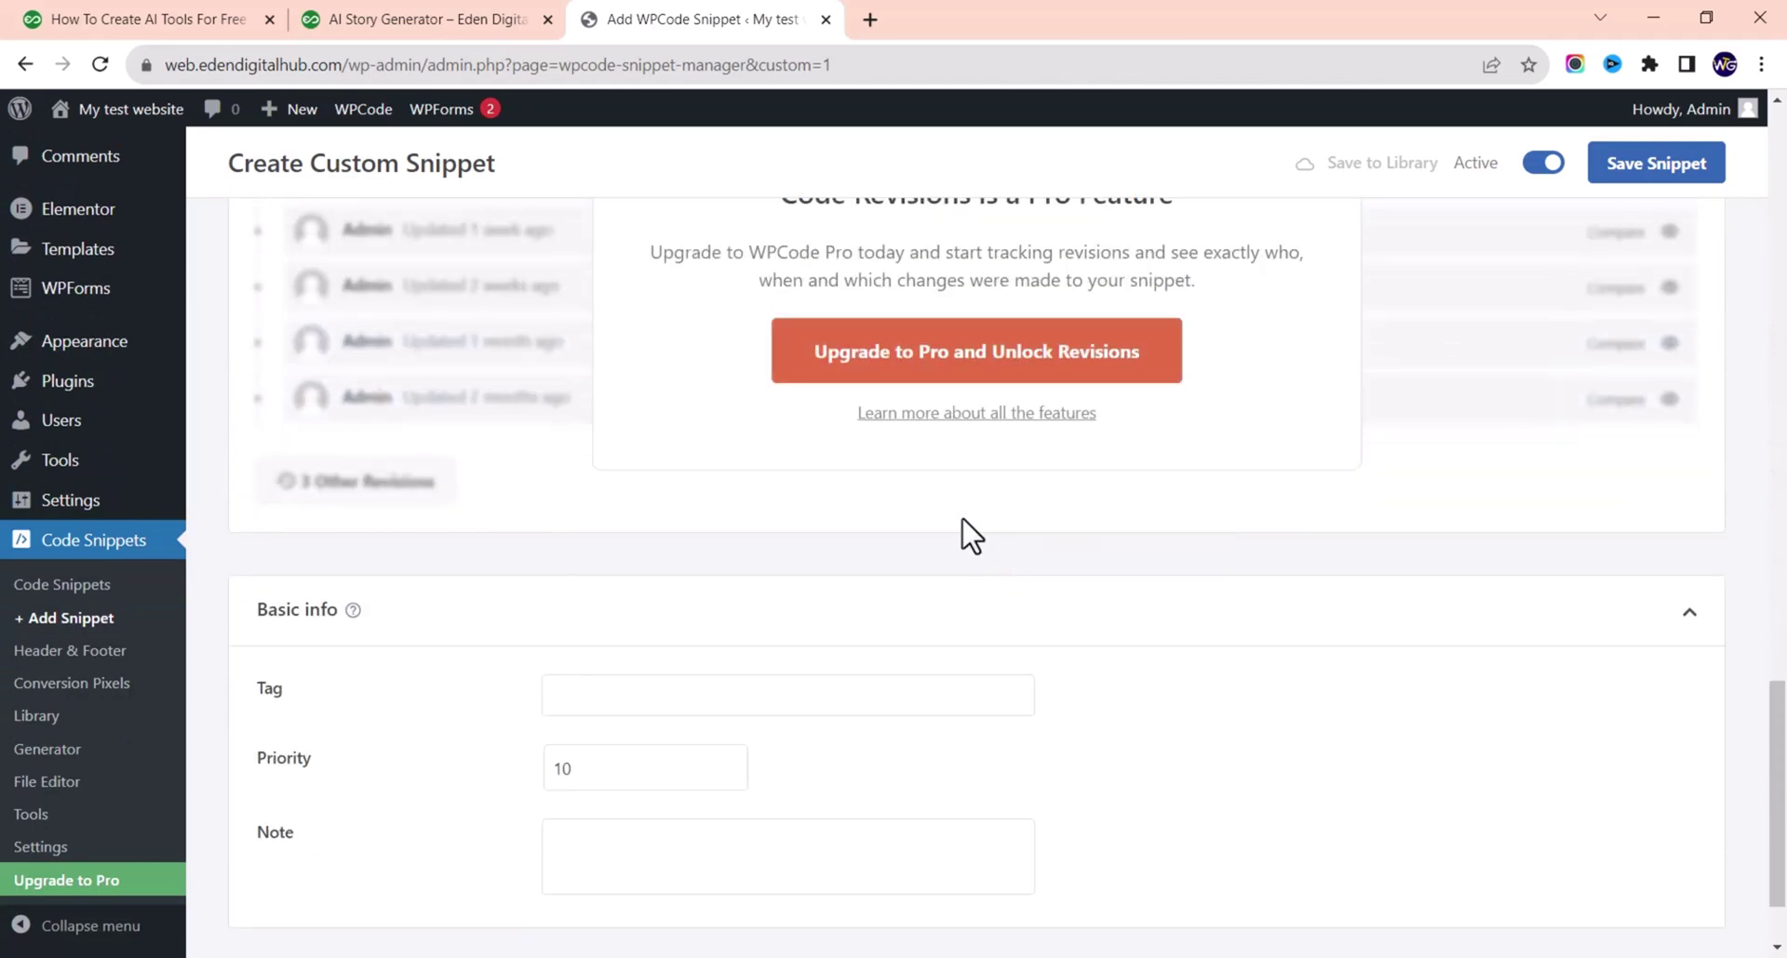
scroll(968, 534, up, 20)
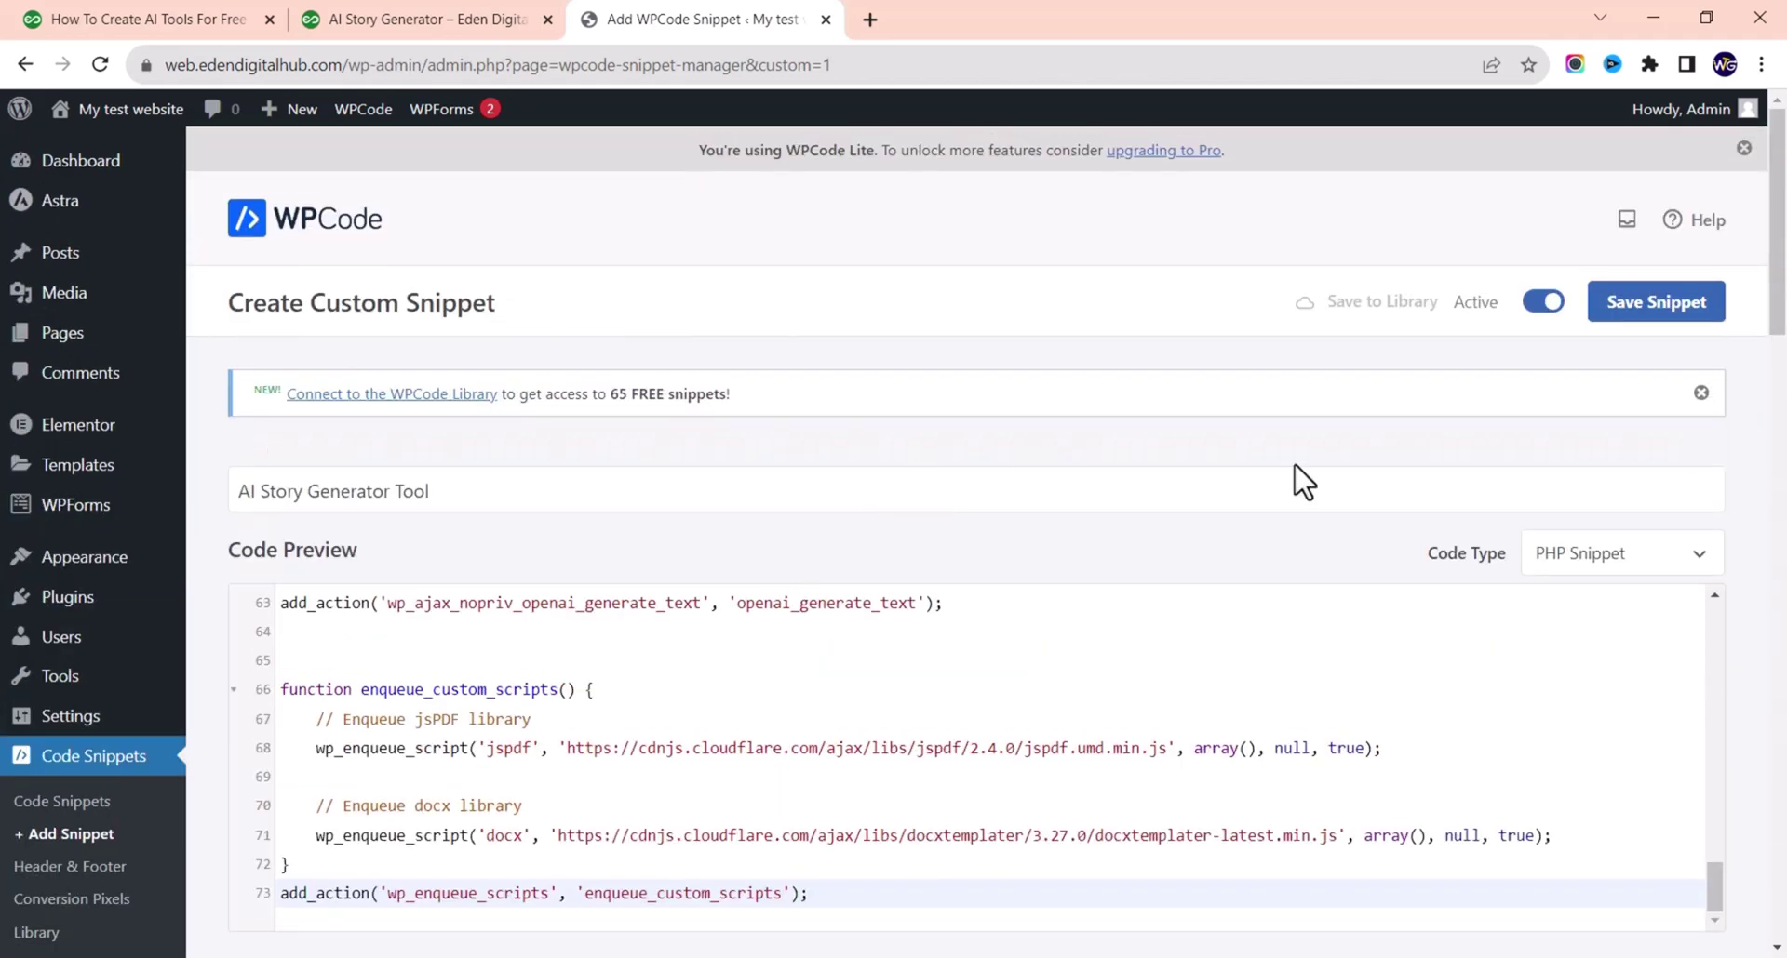
click(1670, 318)
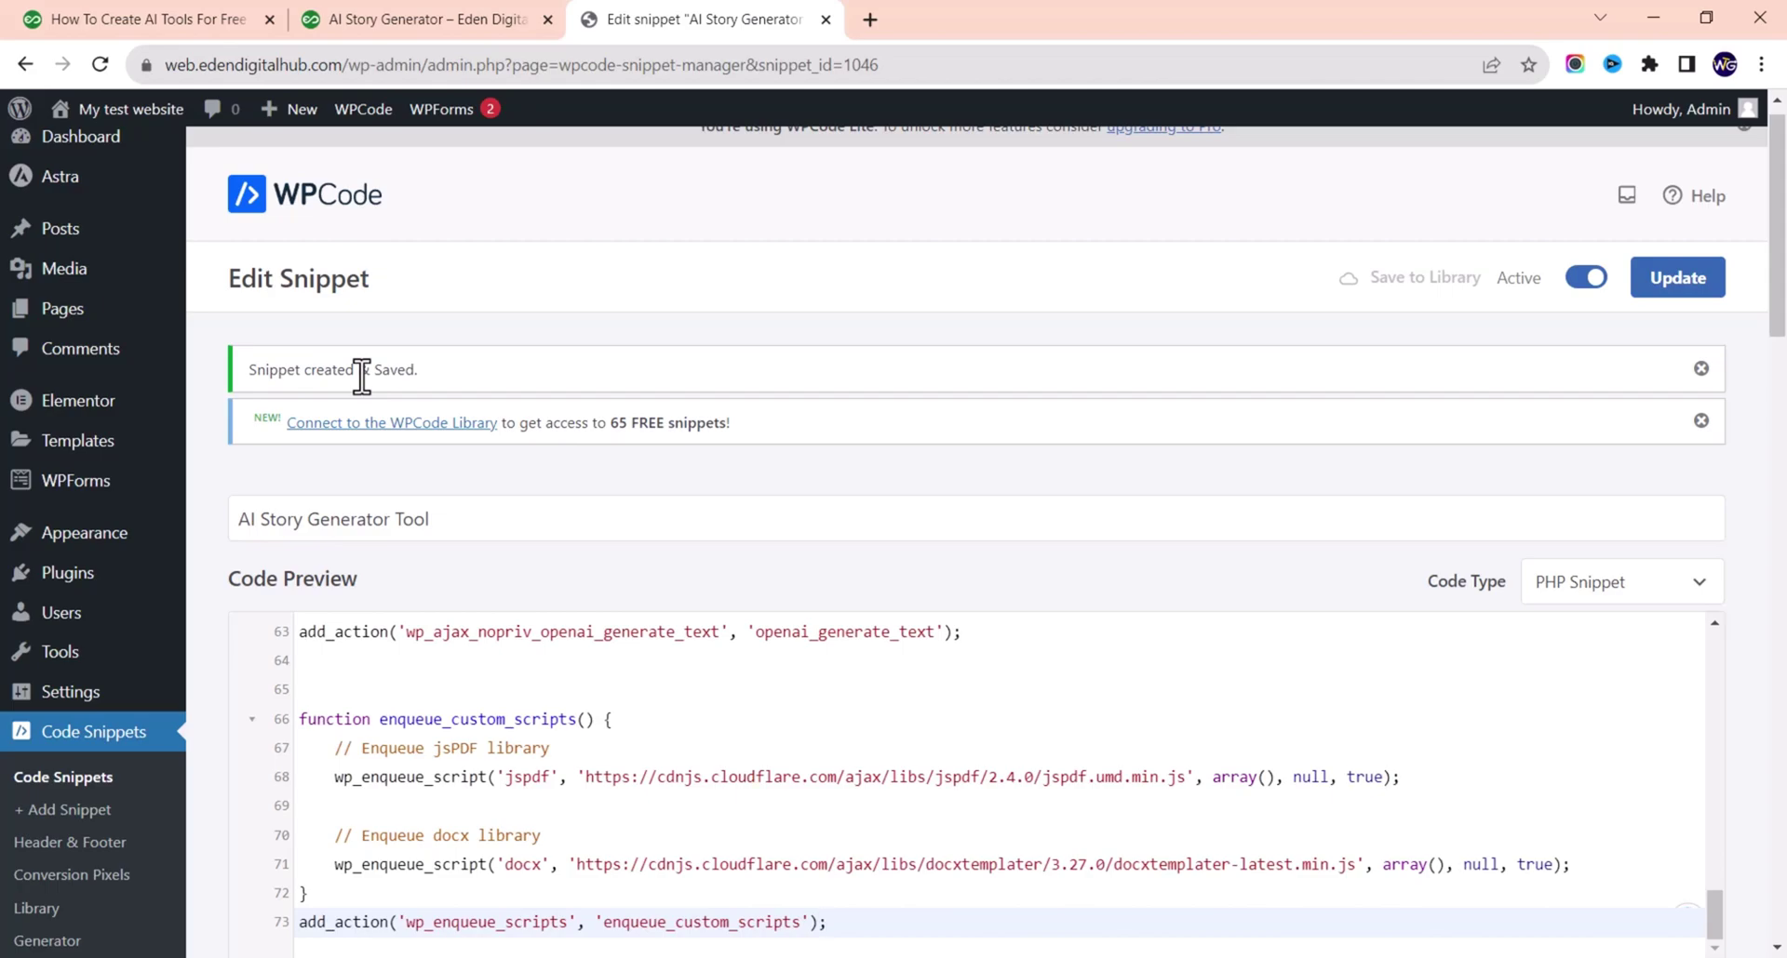
- Add a new WordPress page and title it "AI Story Generator Tool"
mouse_move(35, 326)
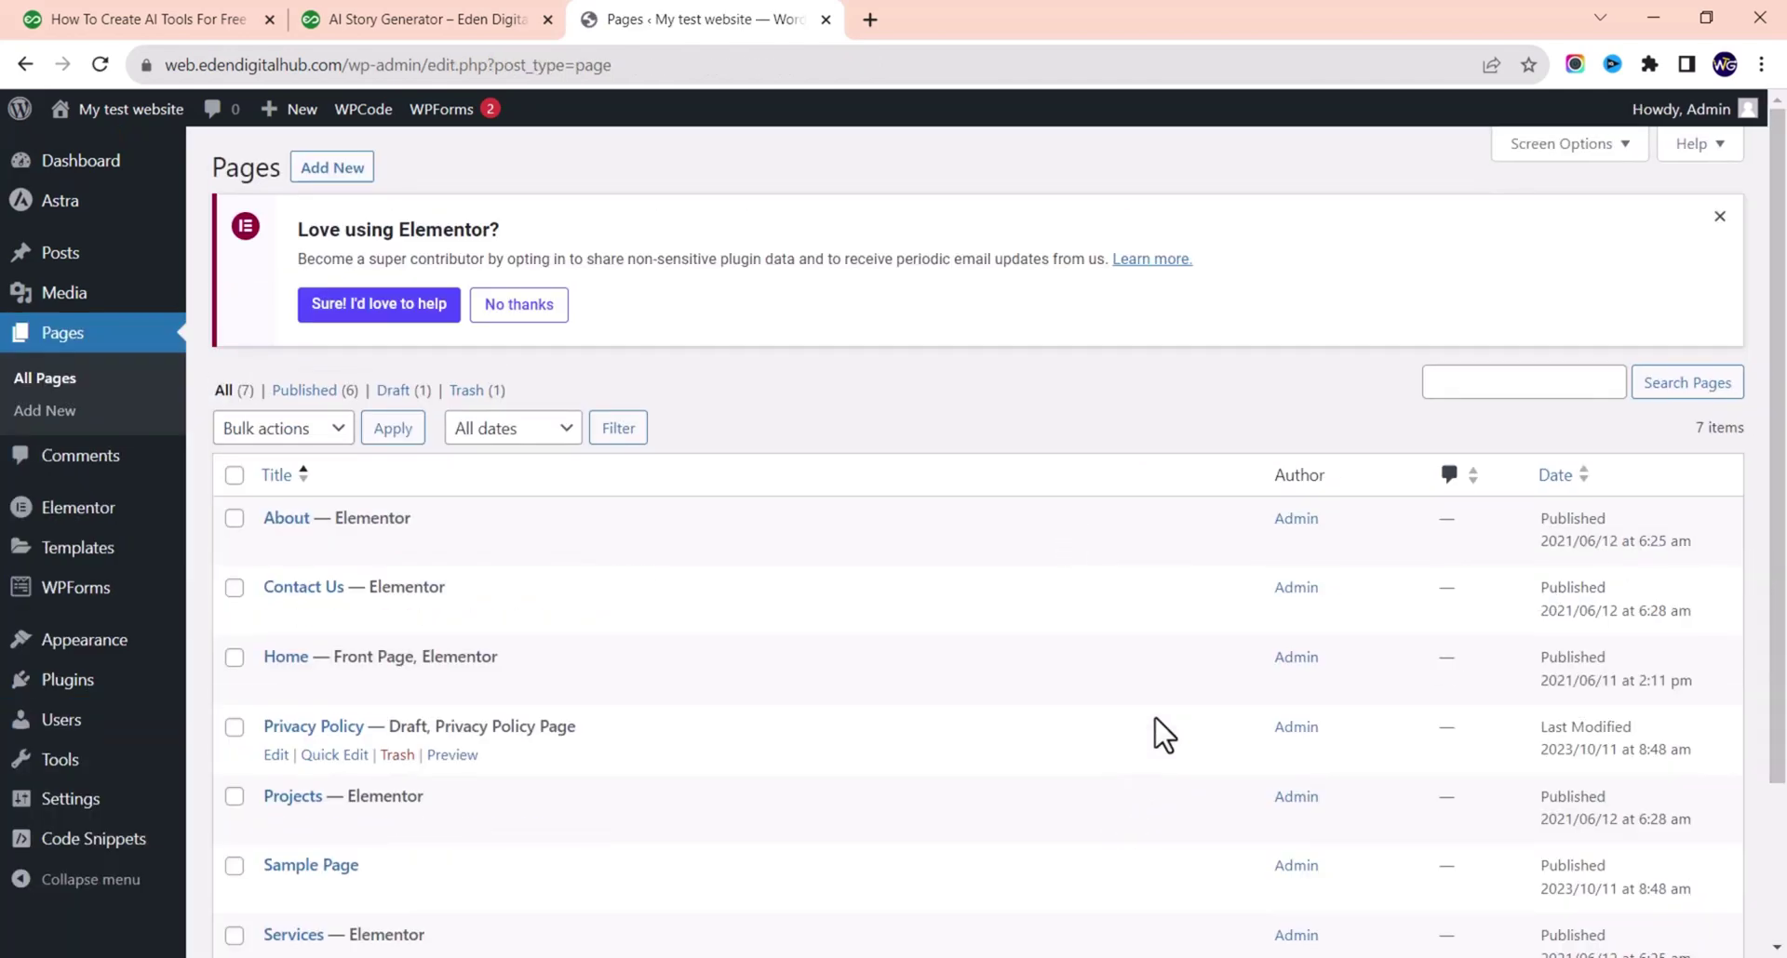
scroll(866, 317, down, 1)
scroll(834, 287, up, 1)
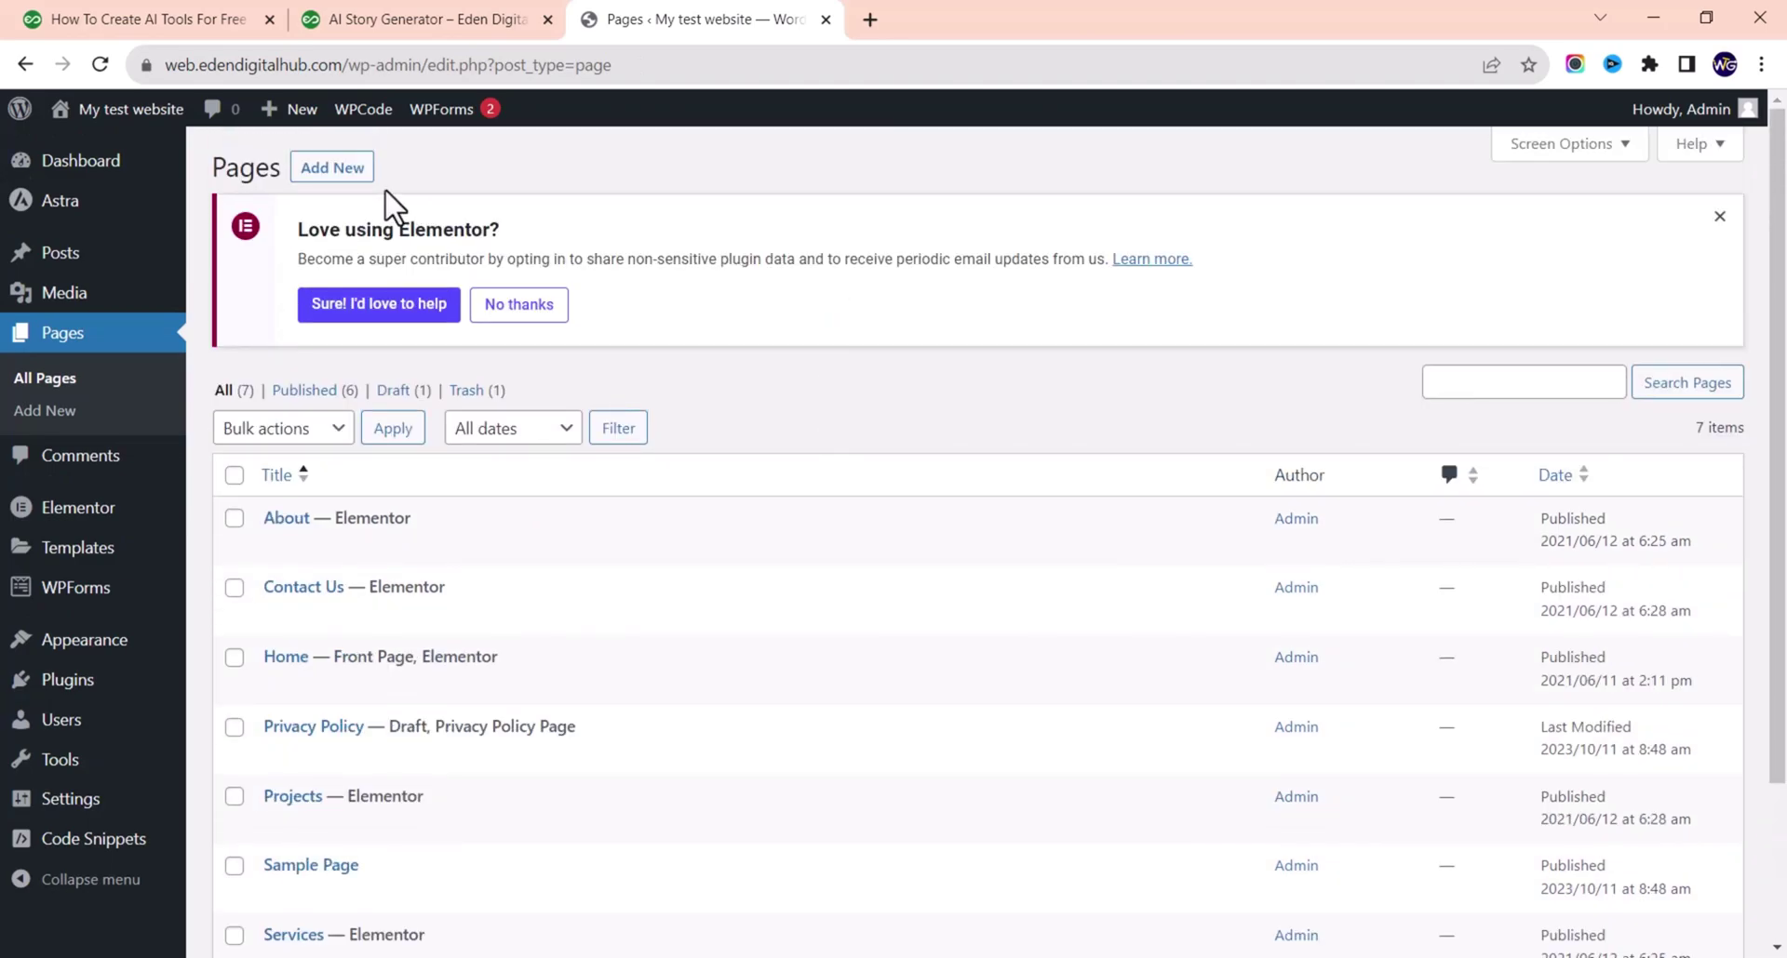
click(330, 168)
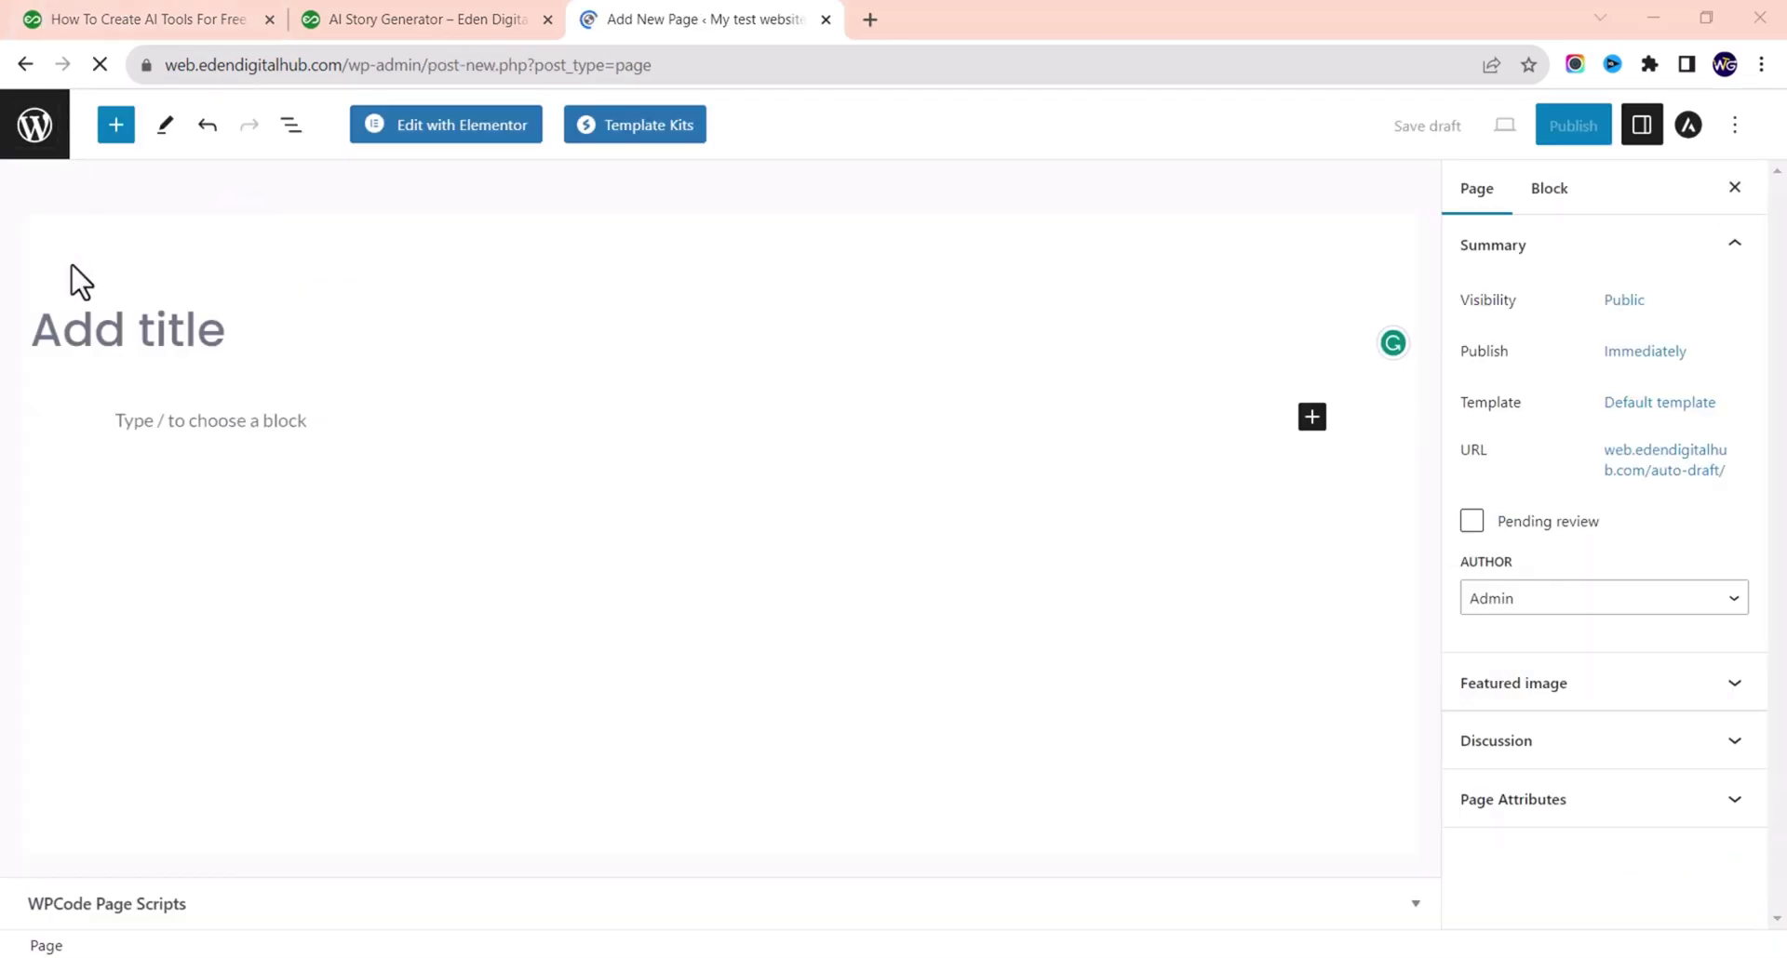
click(106, 327)
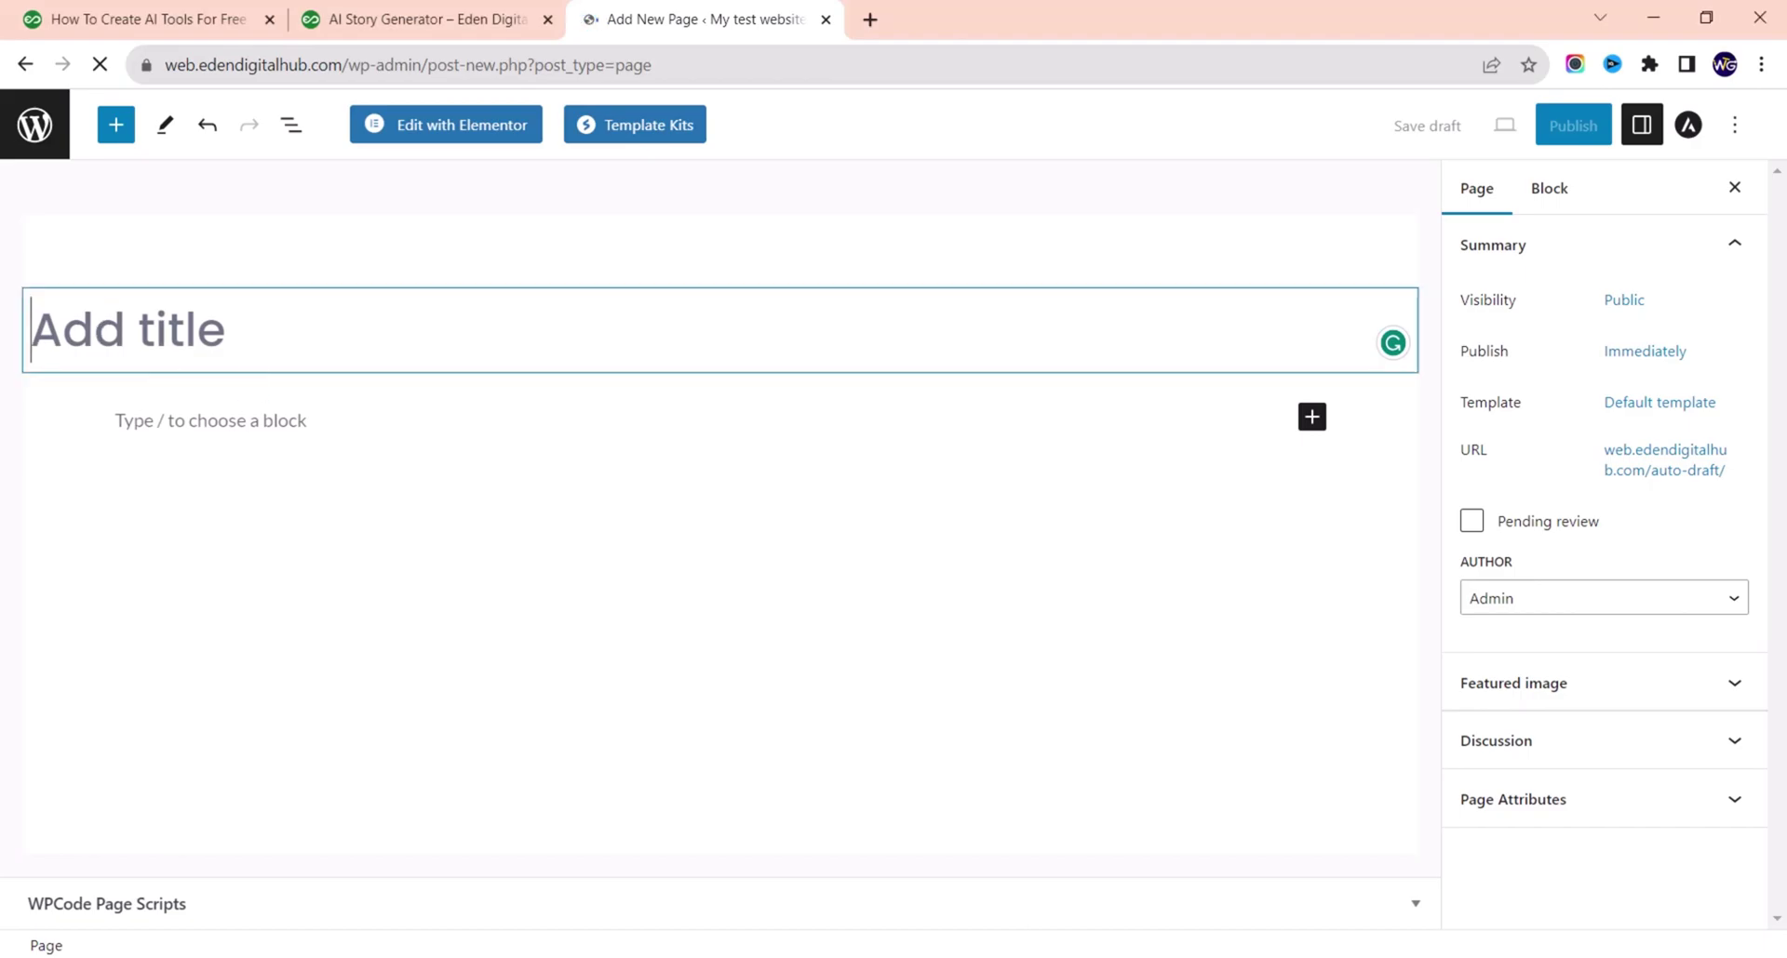
text(AI St)
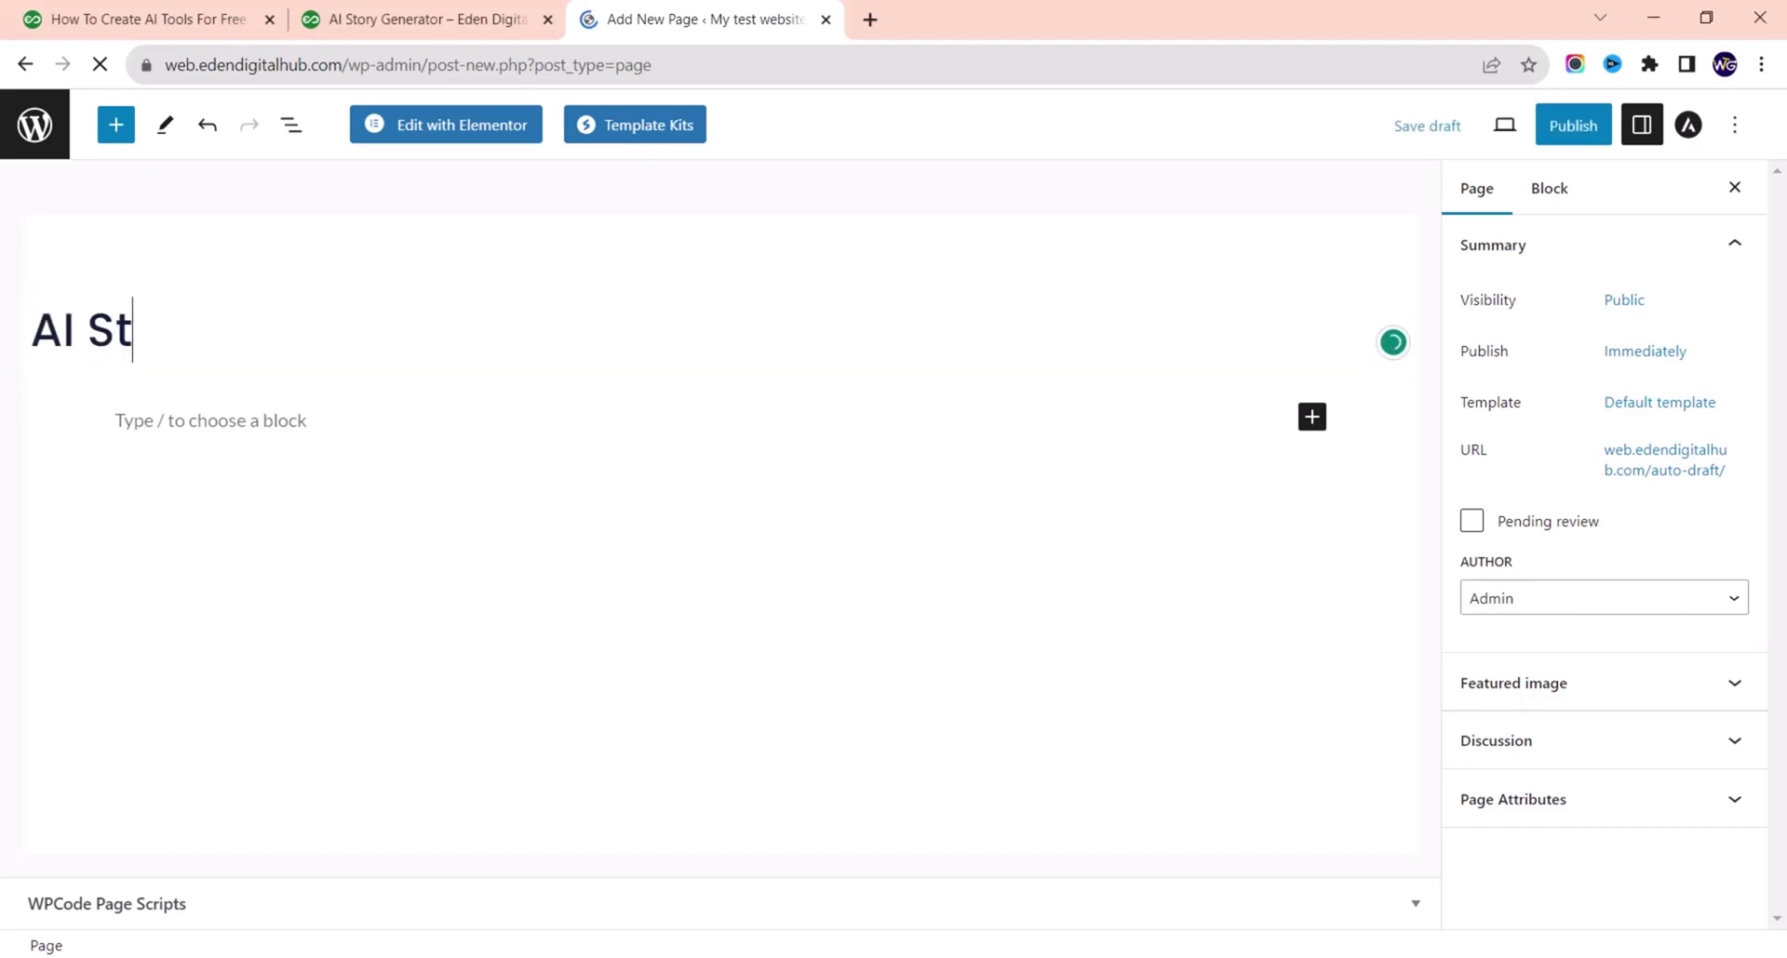
text(ory)
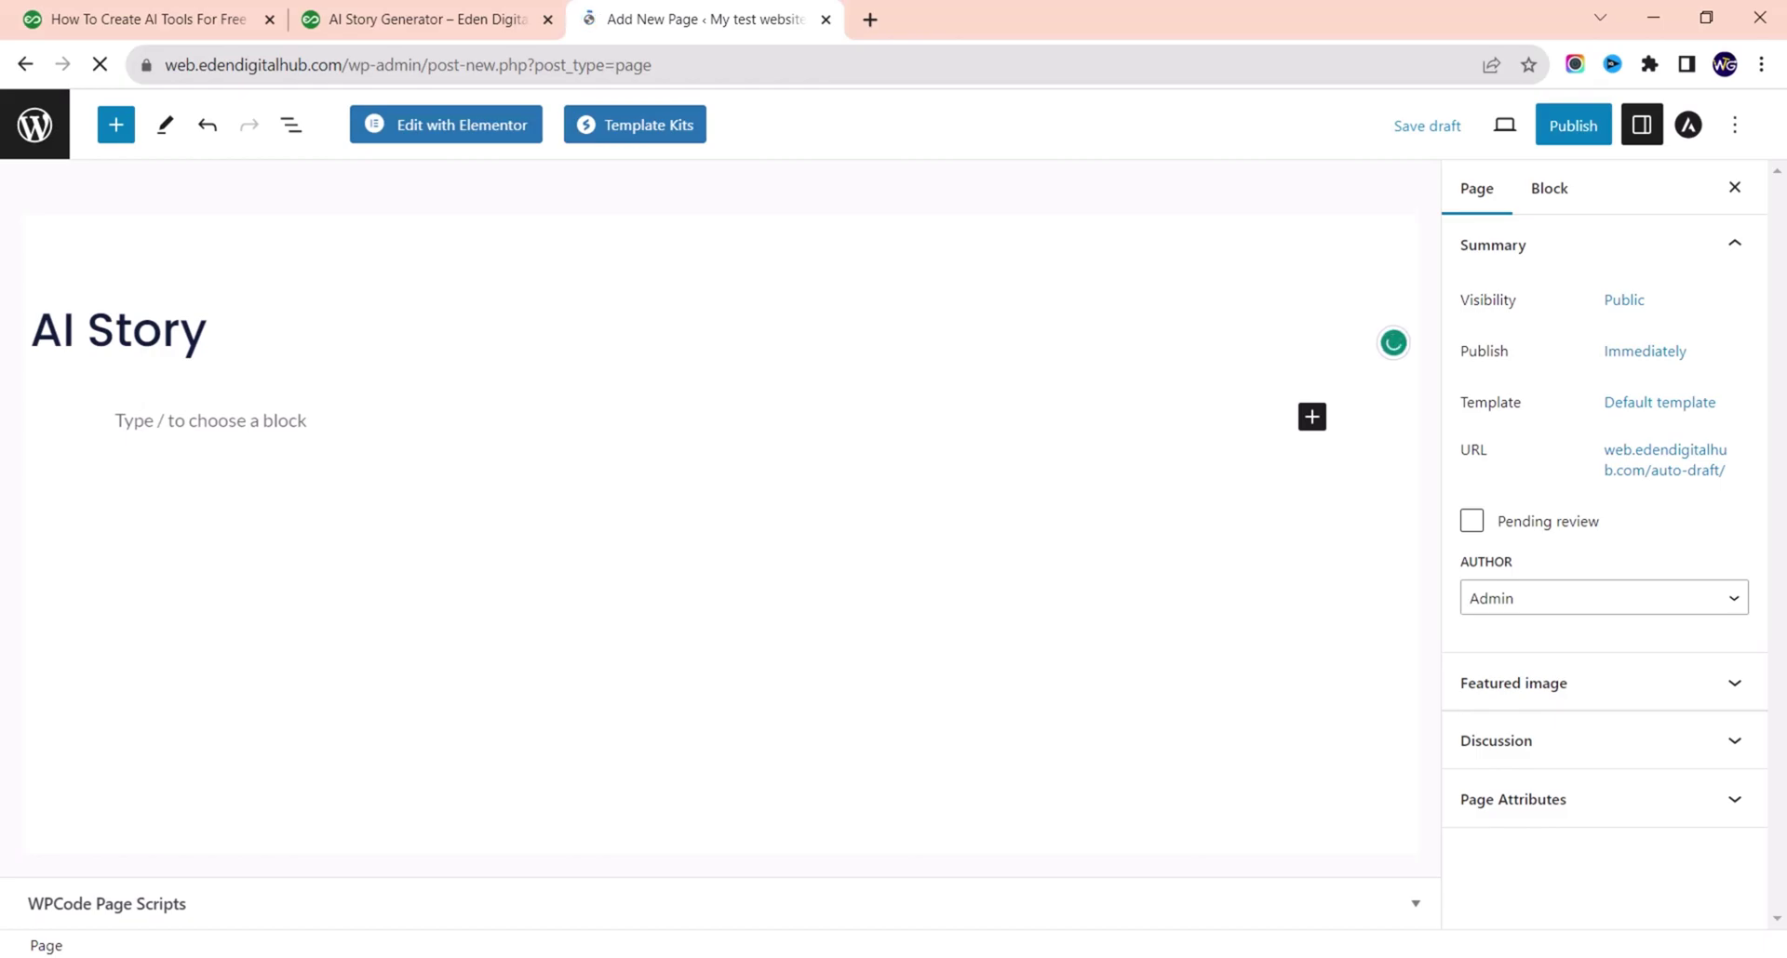
text( gNEenerator Tool)
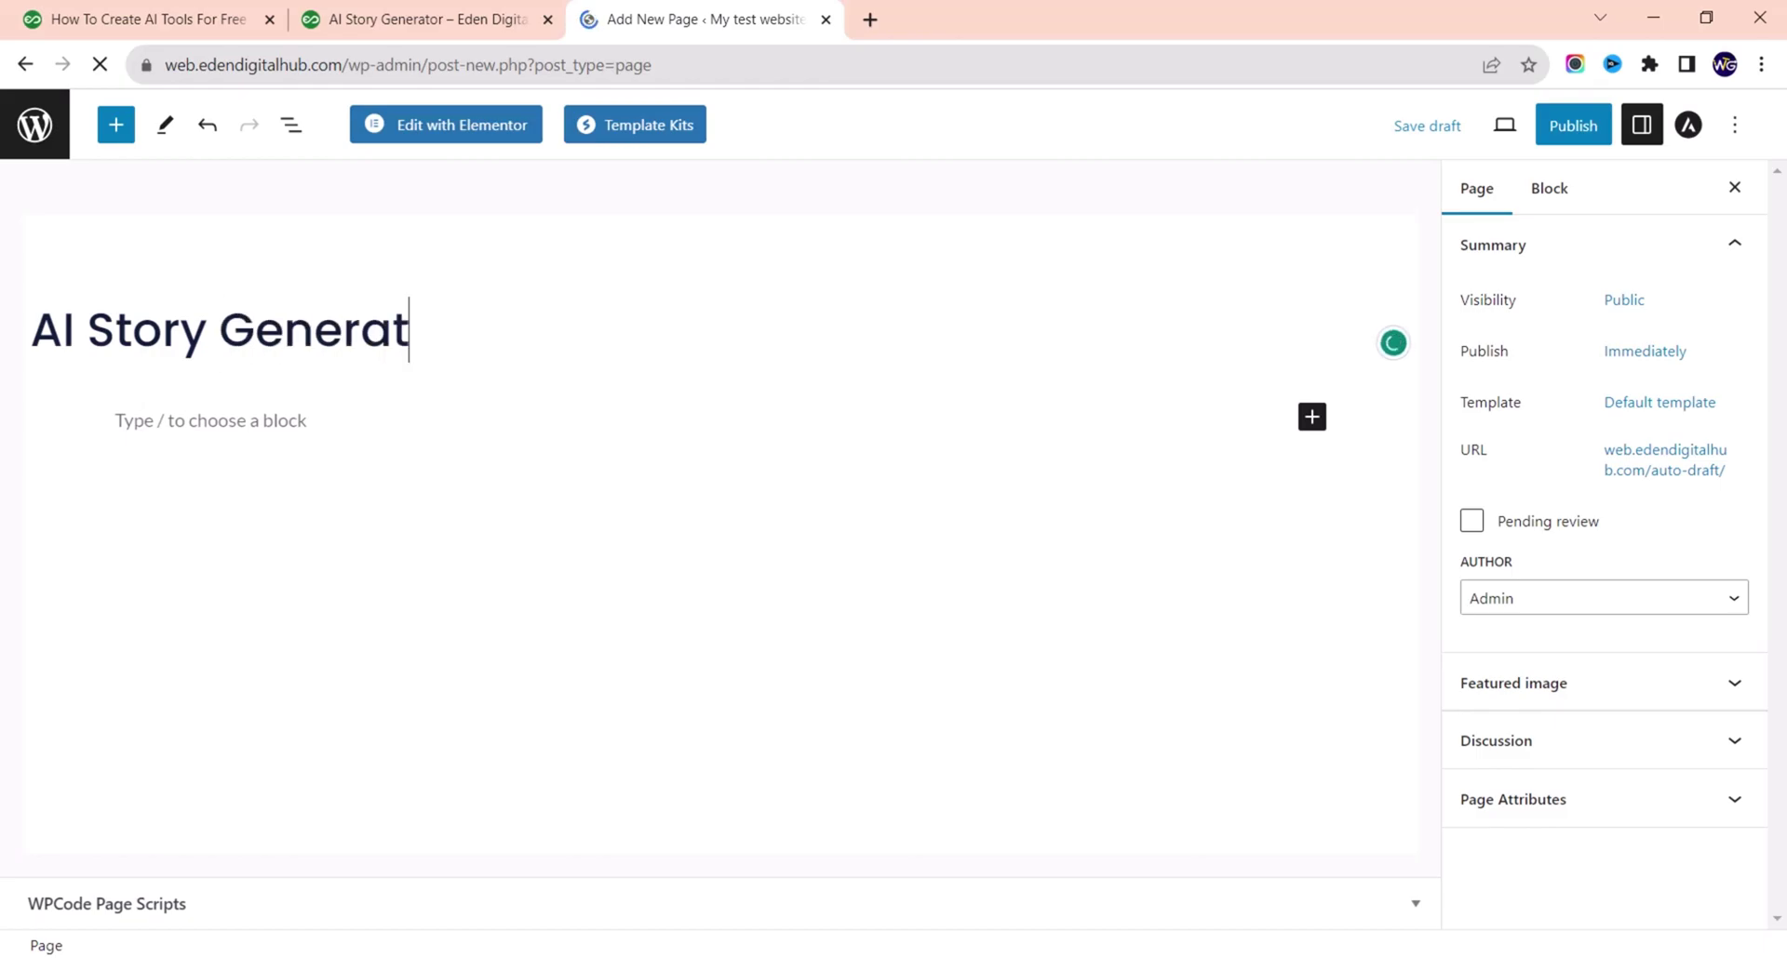
- Publish the AI Story Generator Tool page and open it for editing in Elementor
click(1581, 140)
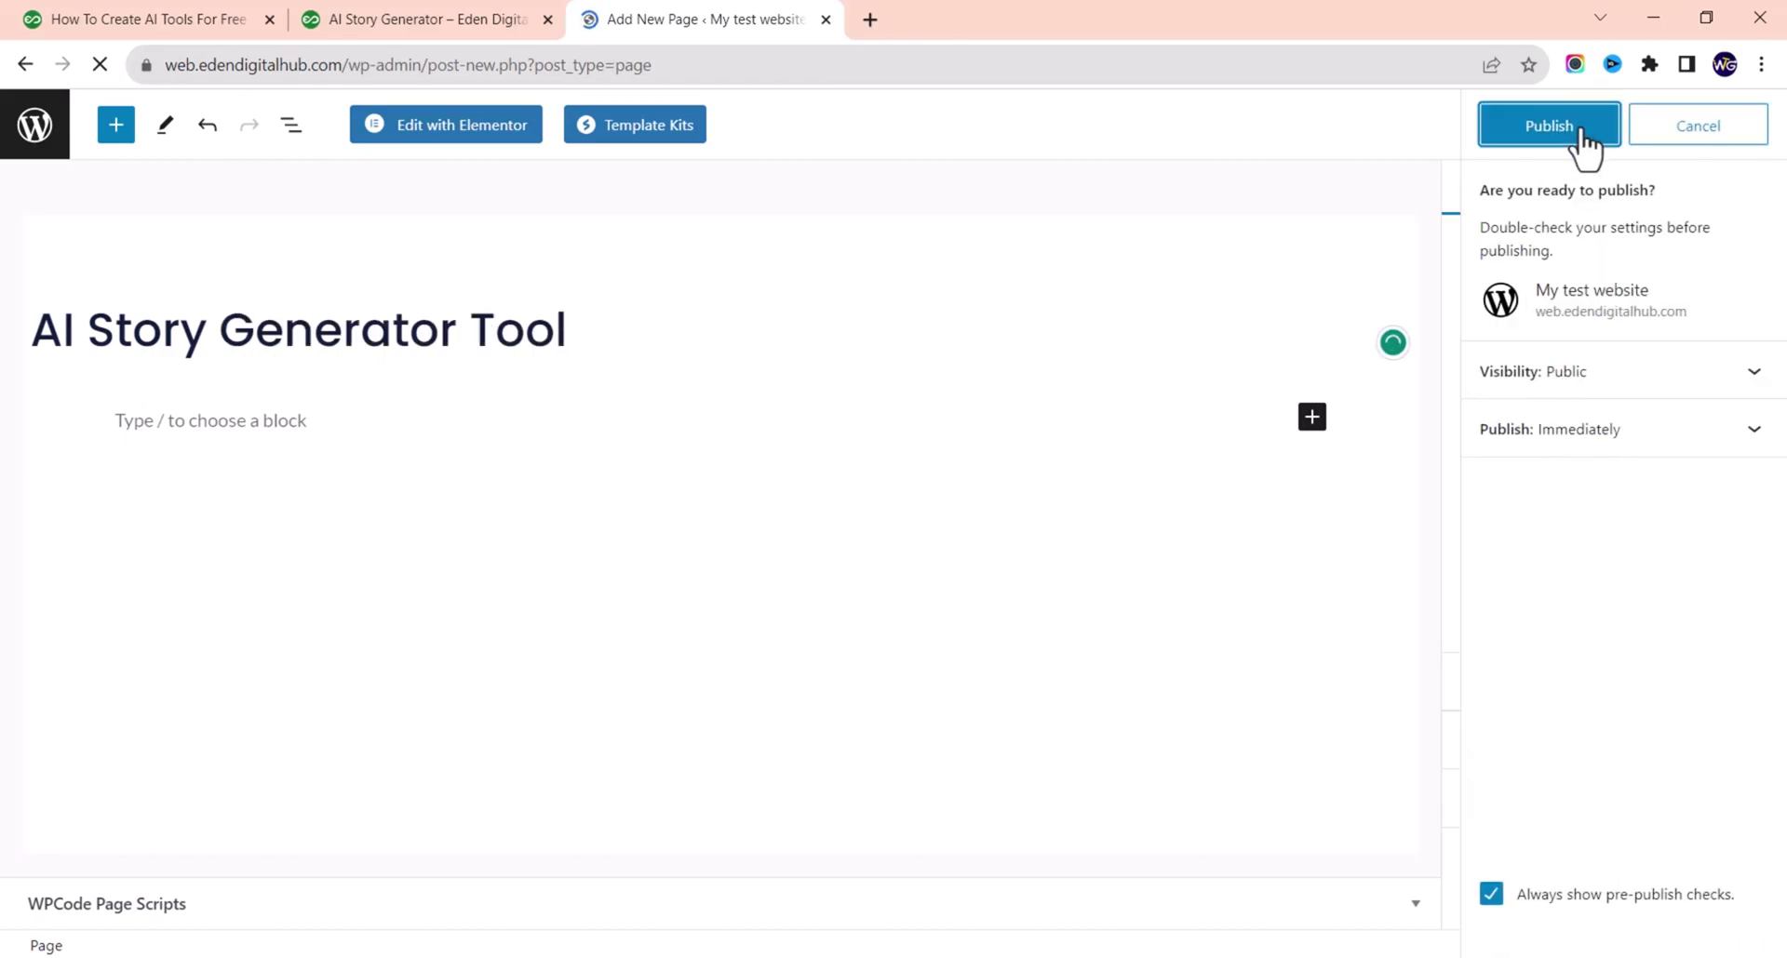
click(1580, 141)
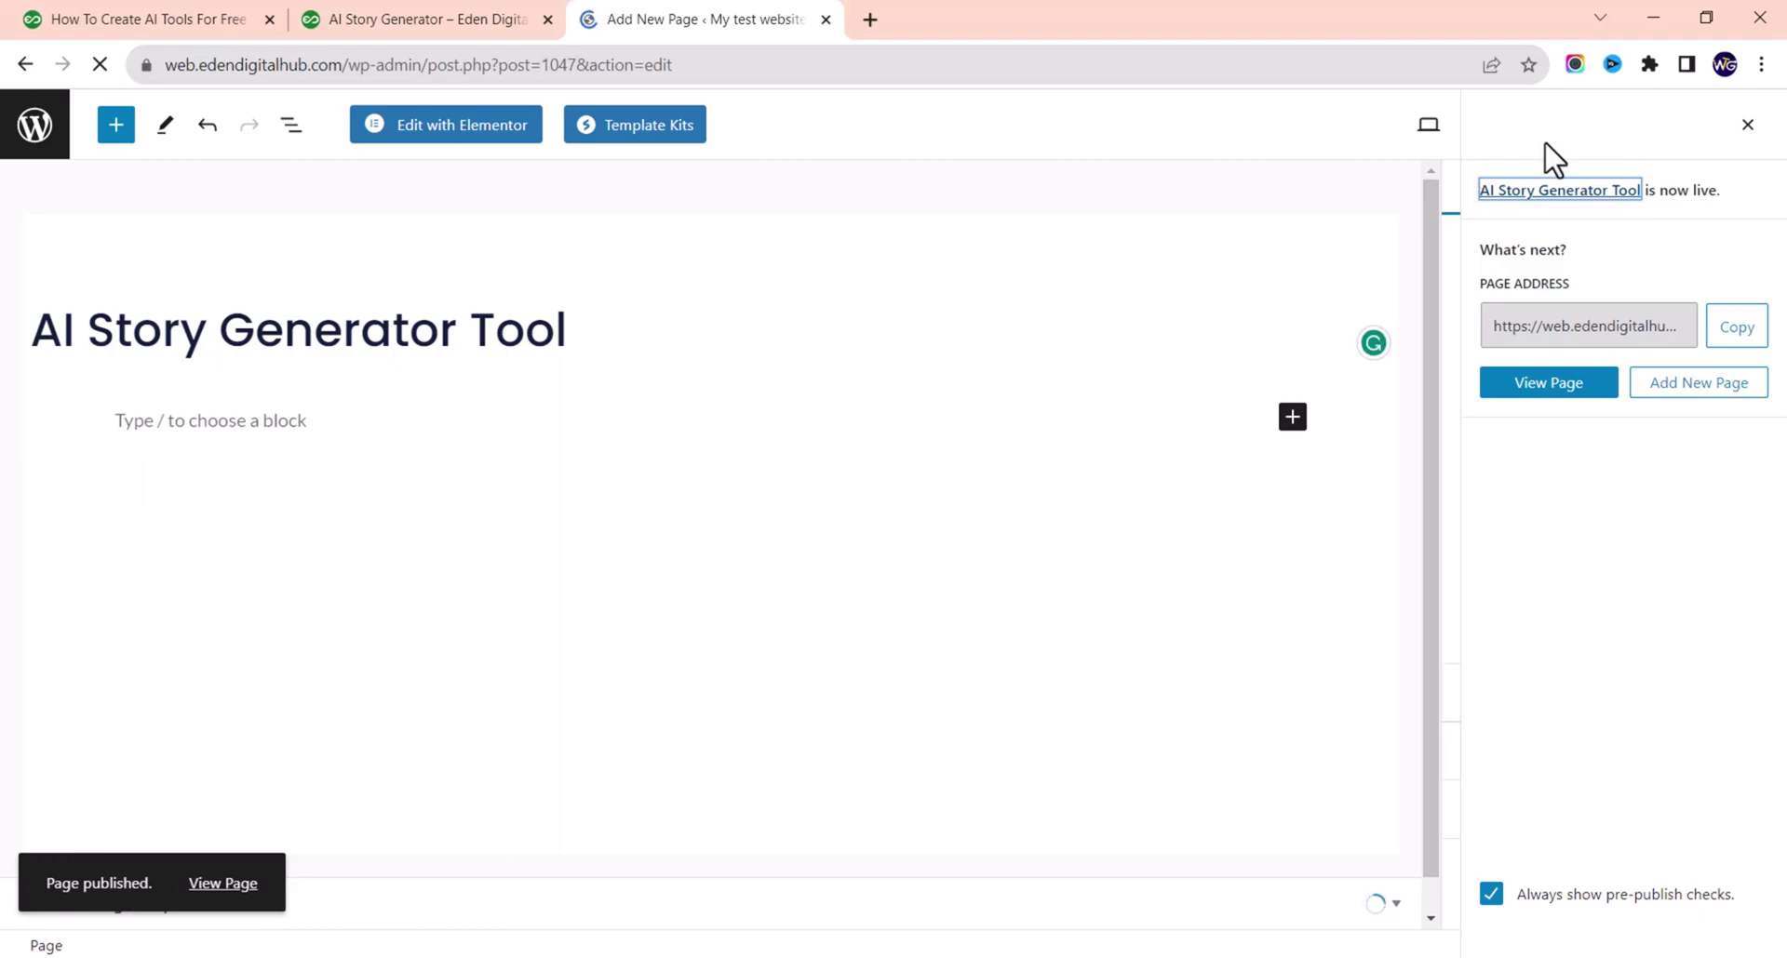
click(1748, 126)
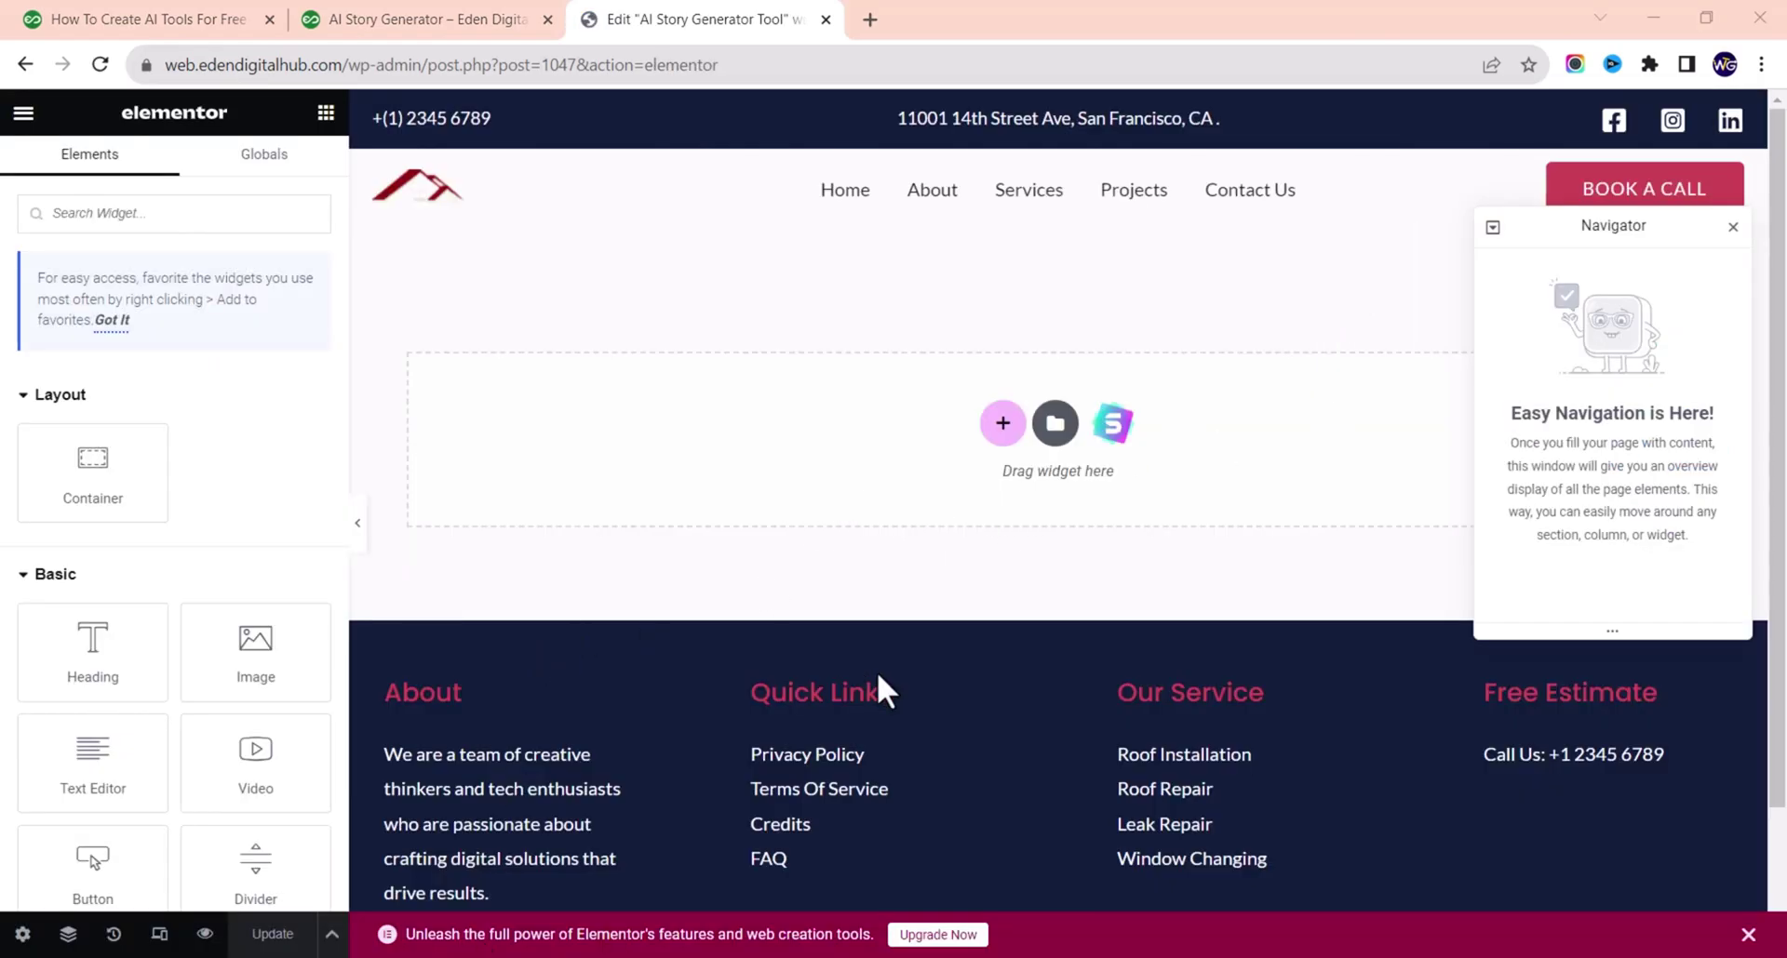
- Close the Navigator, find the HTML widget by searching for "html", and place it on the empty page
click(1732, 230)
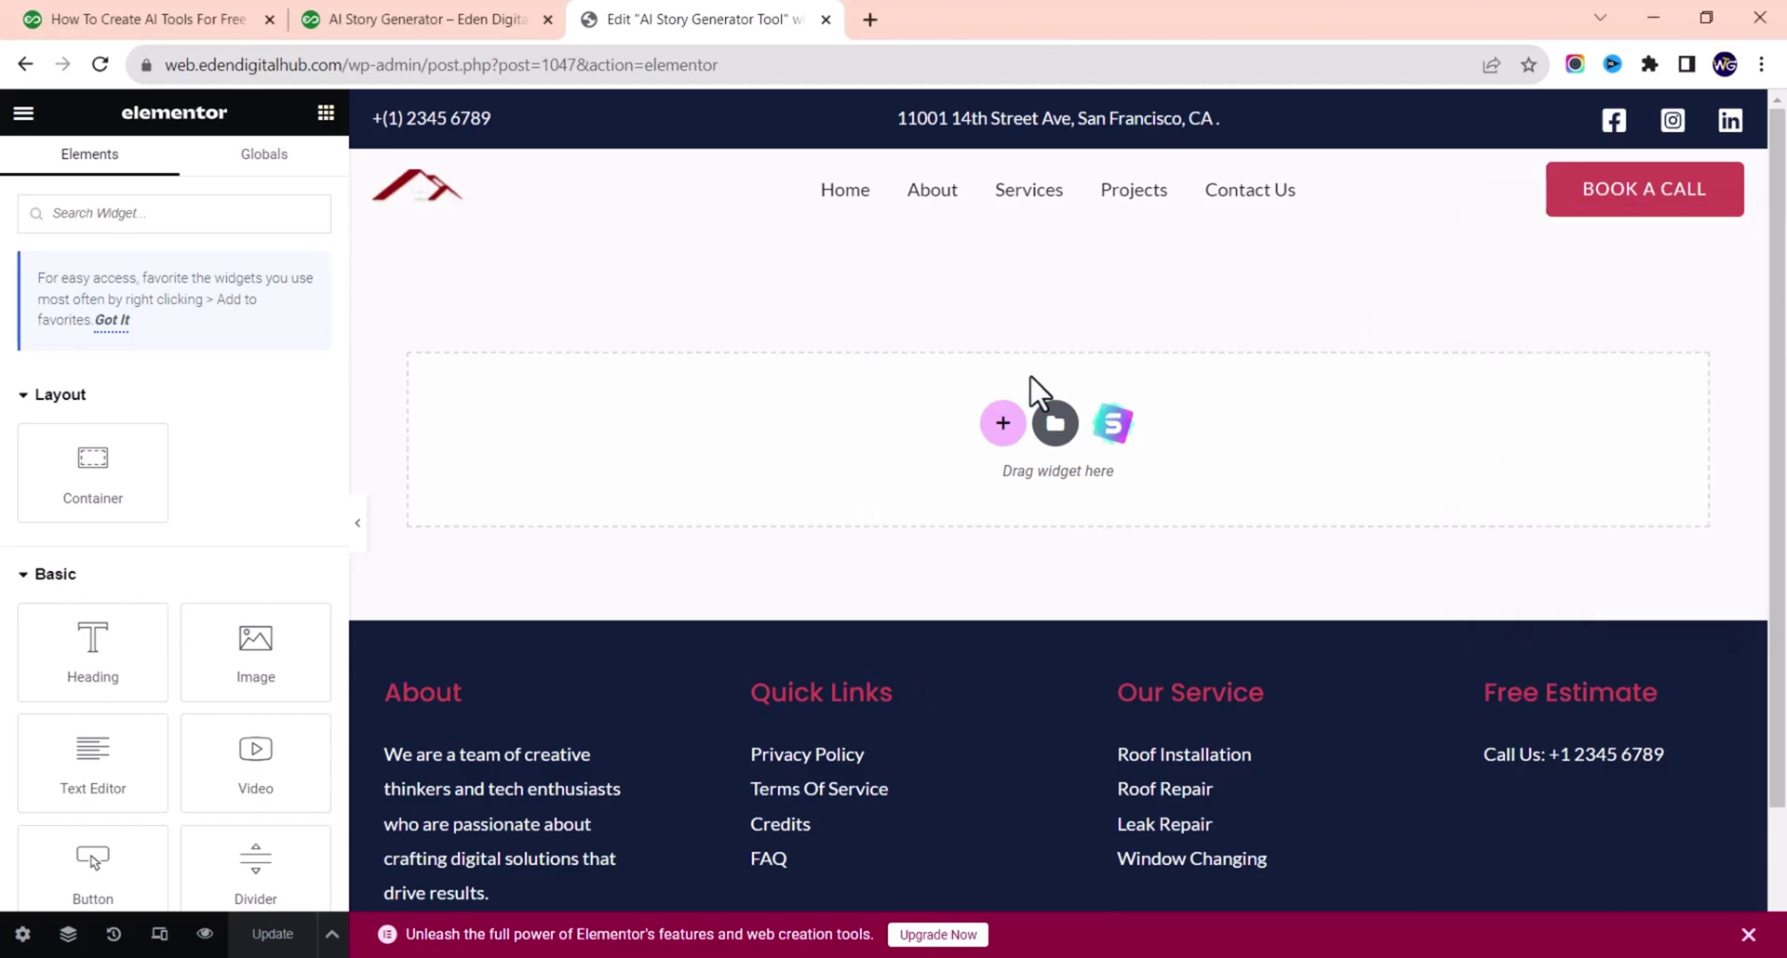
click(147, 212)
text(html)
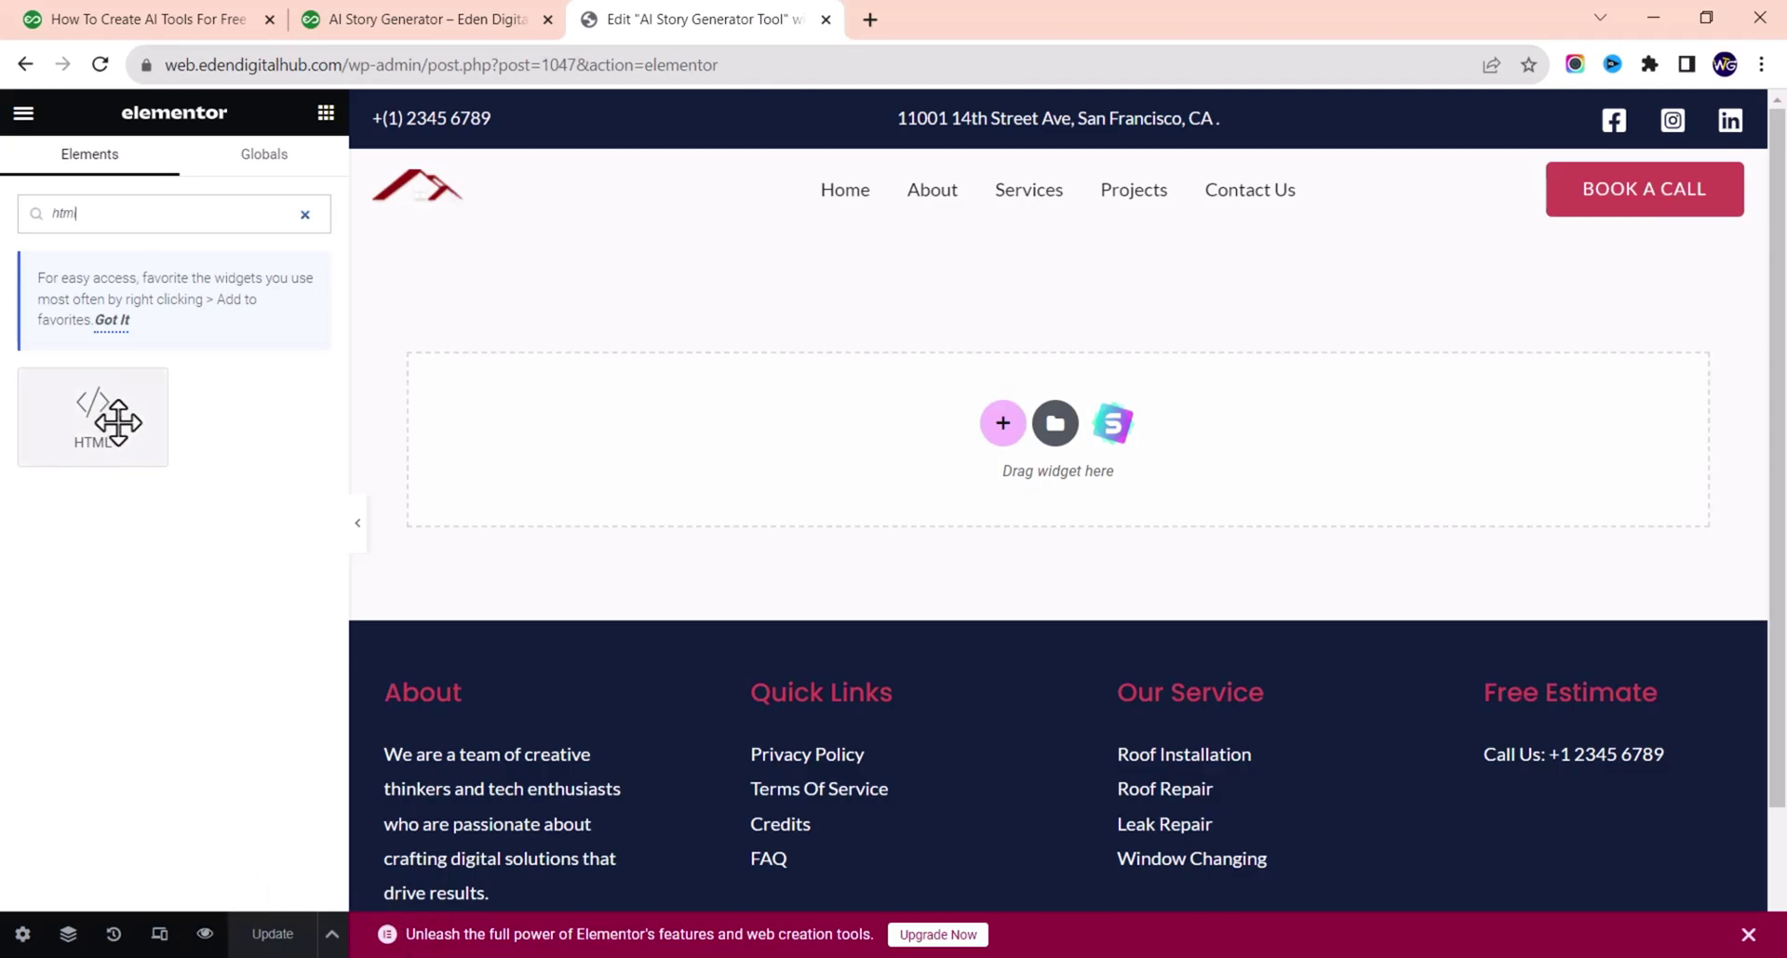
drag(108, 420, 925, 447)
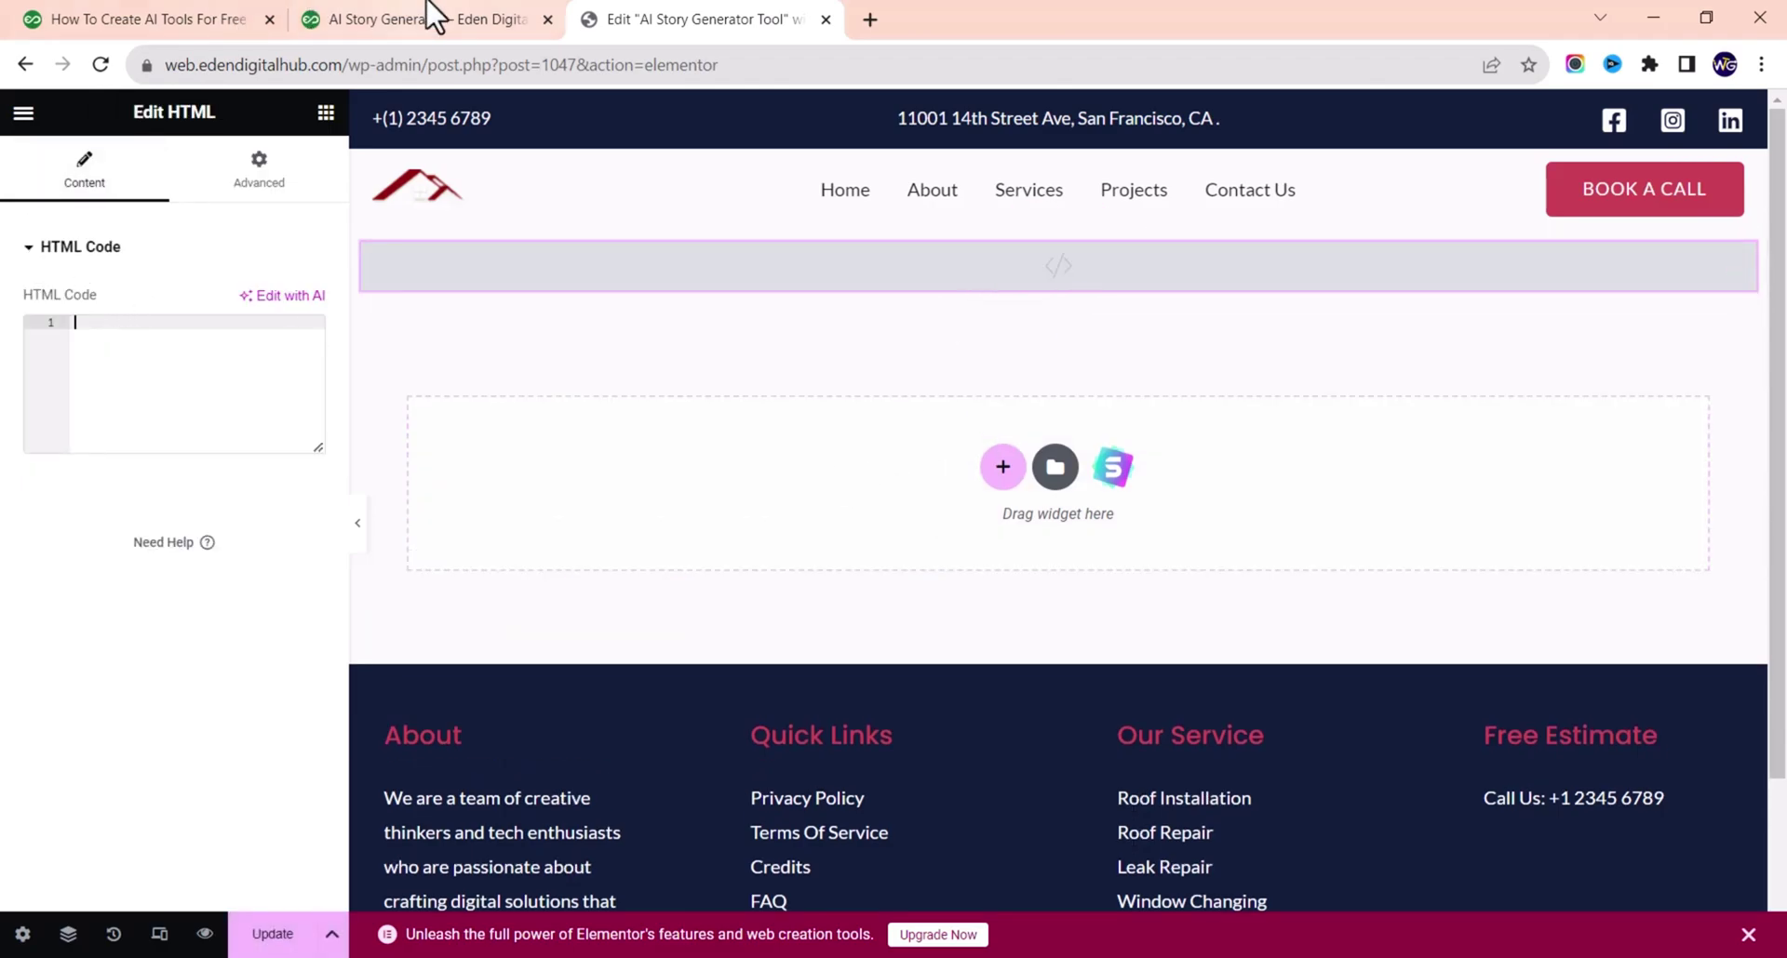
- In the WordPress AI tools article, look for the basic HTML example and the complete HTML, JS and CSS code
click(149, 18)
scroll(596, 465, down, 3)
scroll(518, 400, up, 10)
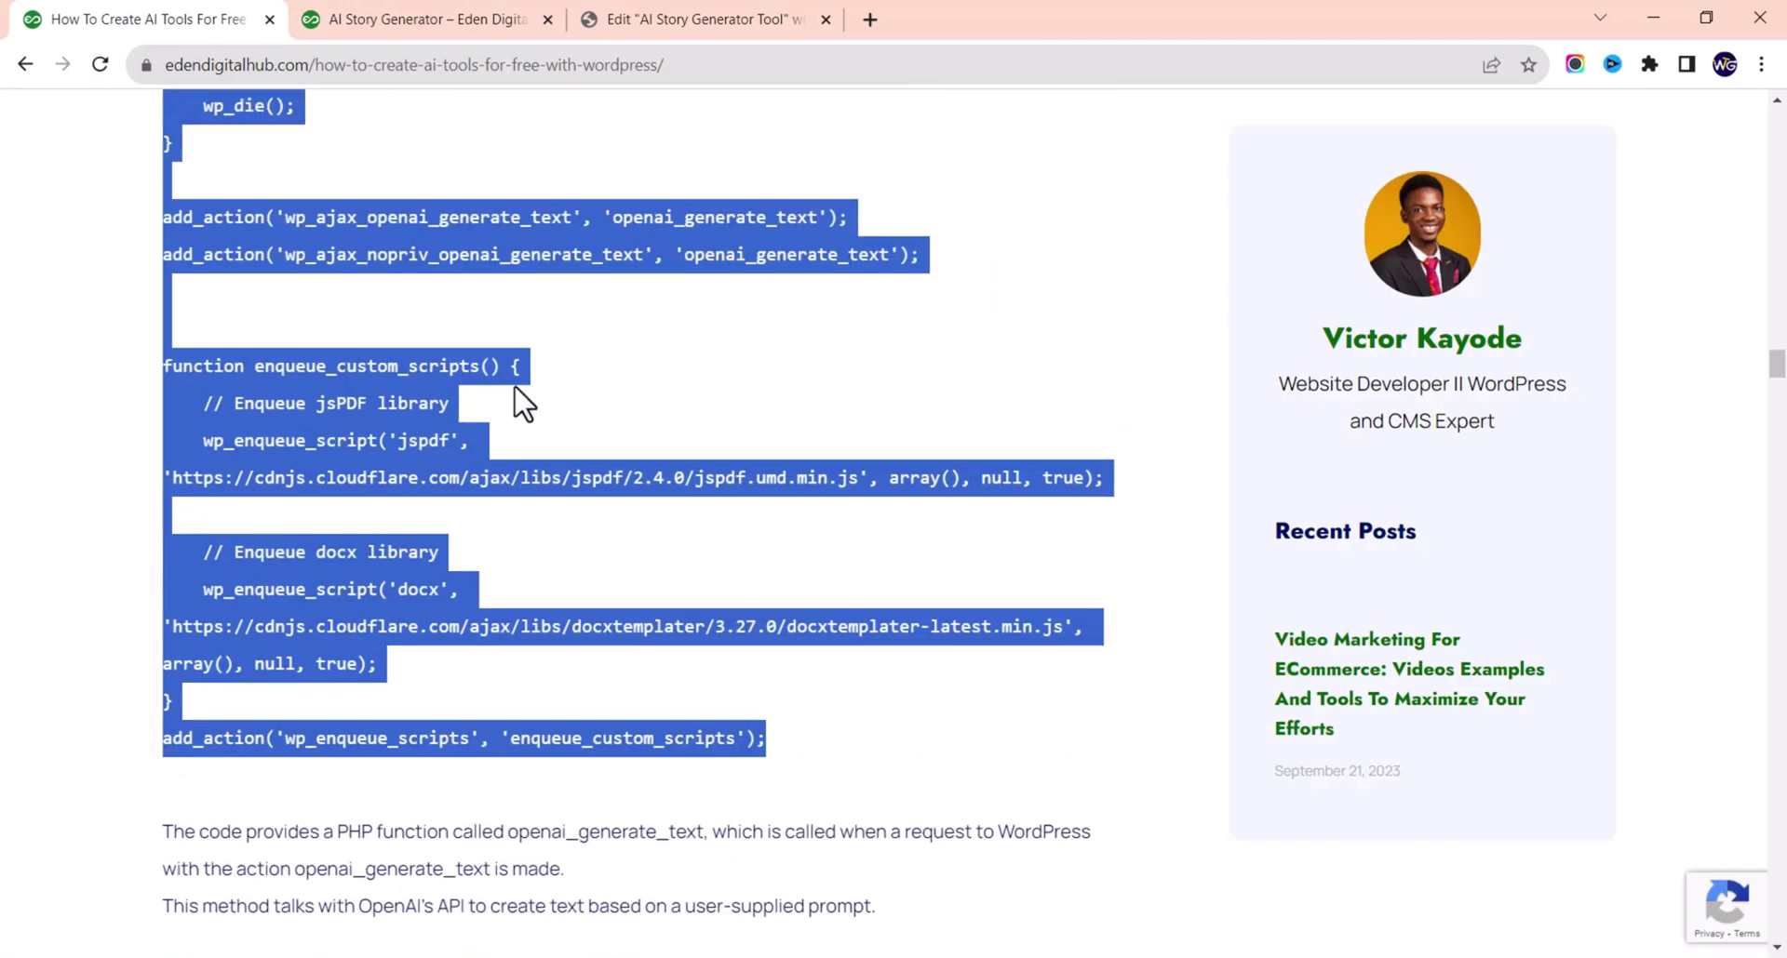
scroll(519, 399, down, 15)
scroll(506, 382, up, 20)
scroll(503, 367, up, 5)
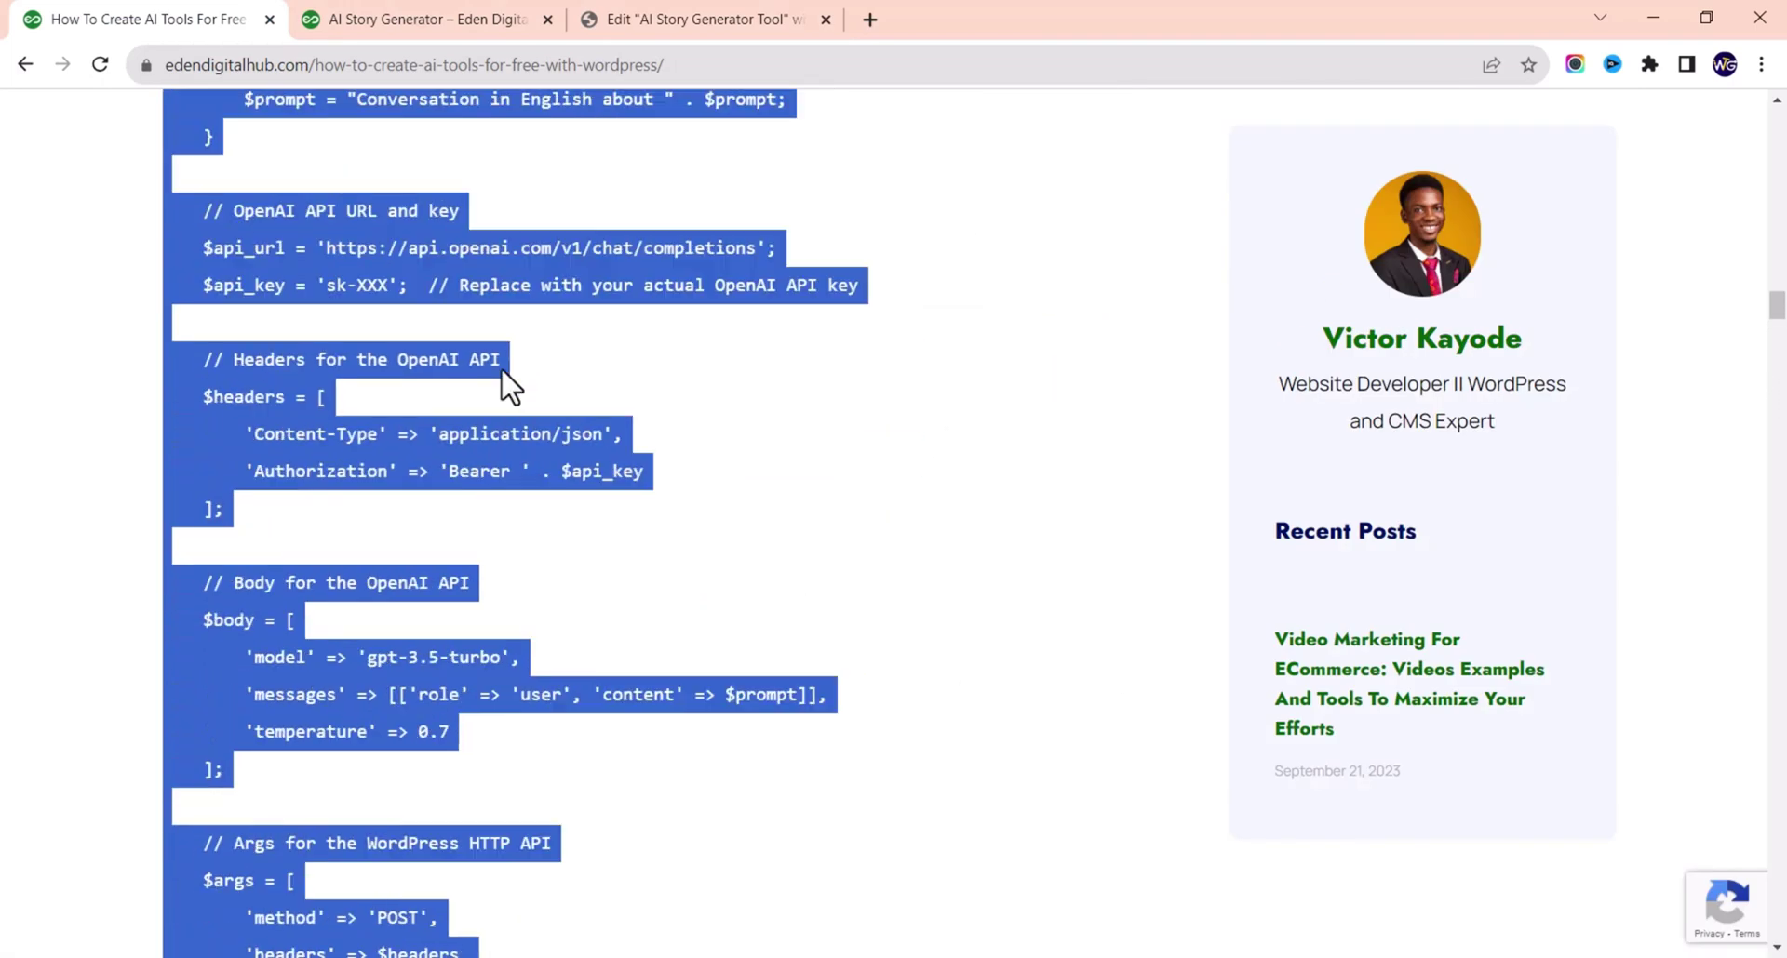
scroll(503, 382, down, 15)
scroll(478, 389, down, 10)
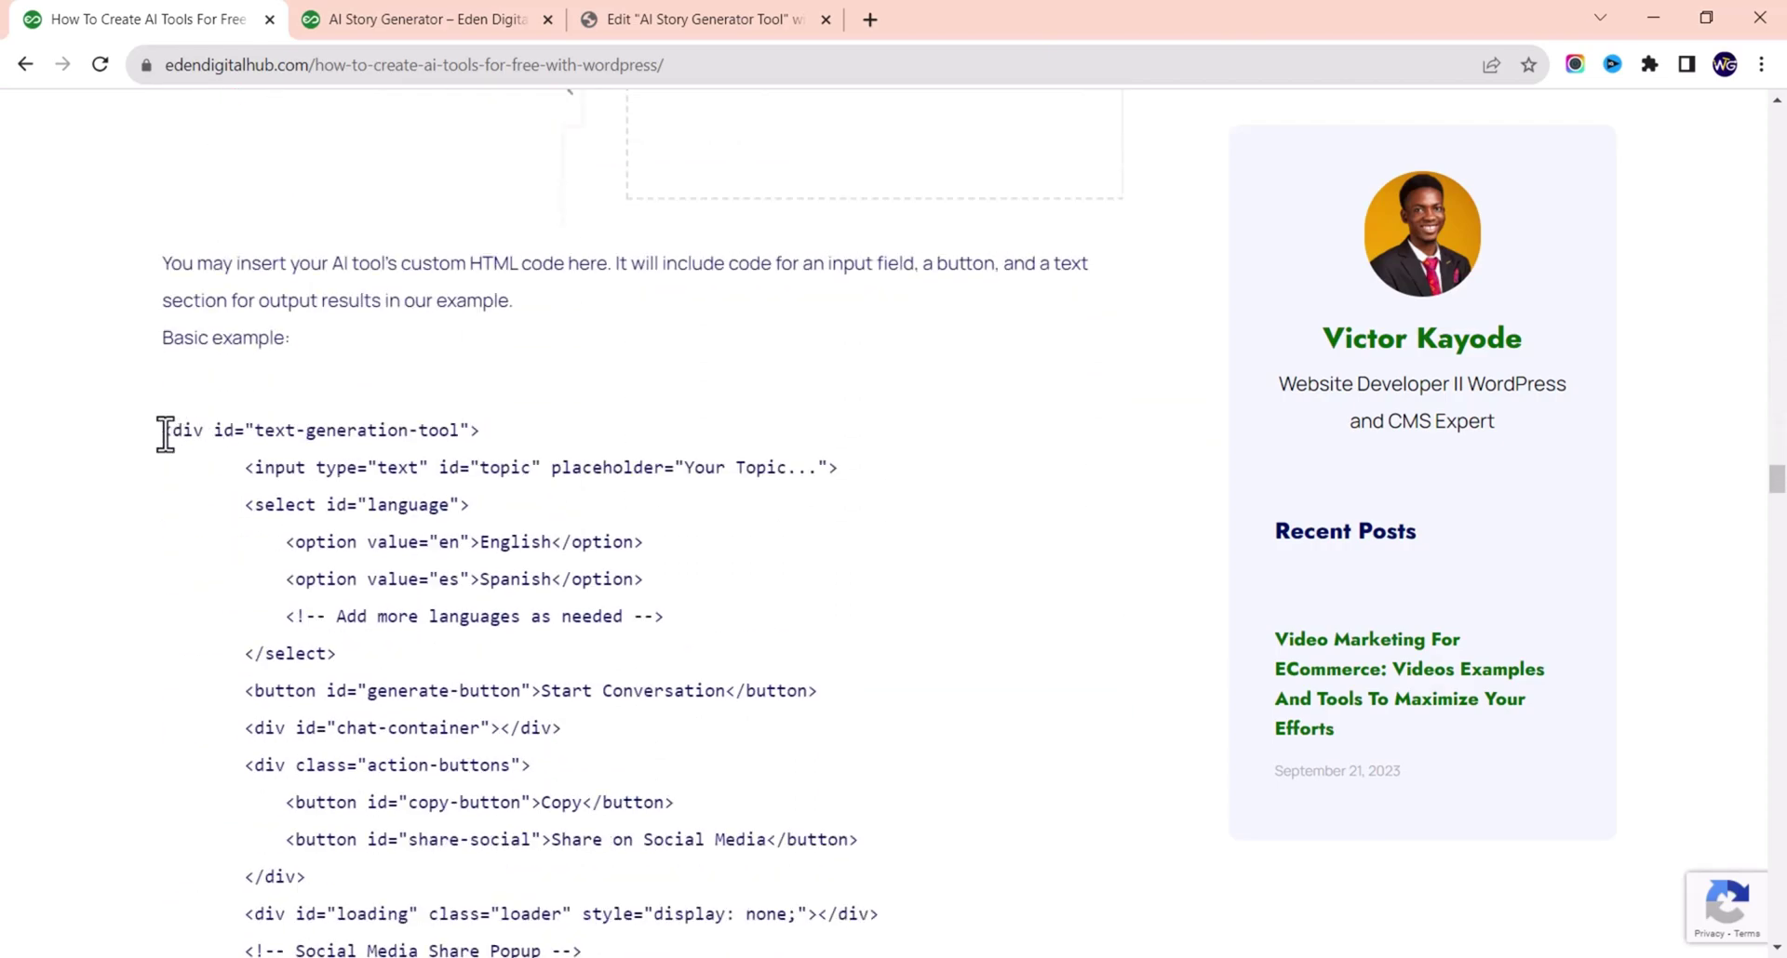
scroll(166, 437, down, 7)
scroll(271, 523, down, 5)
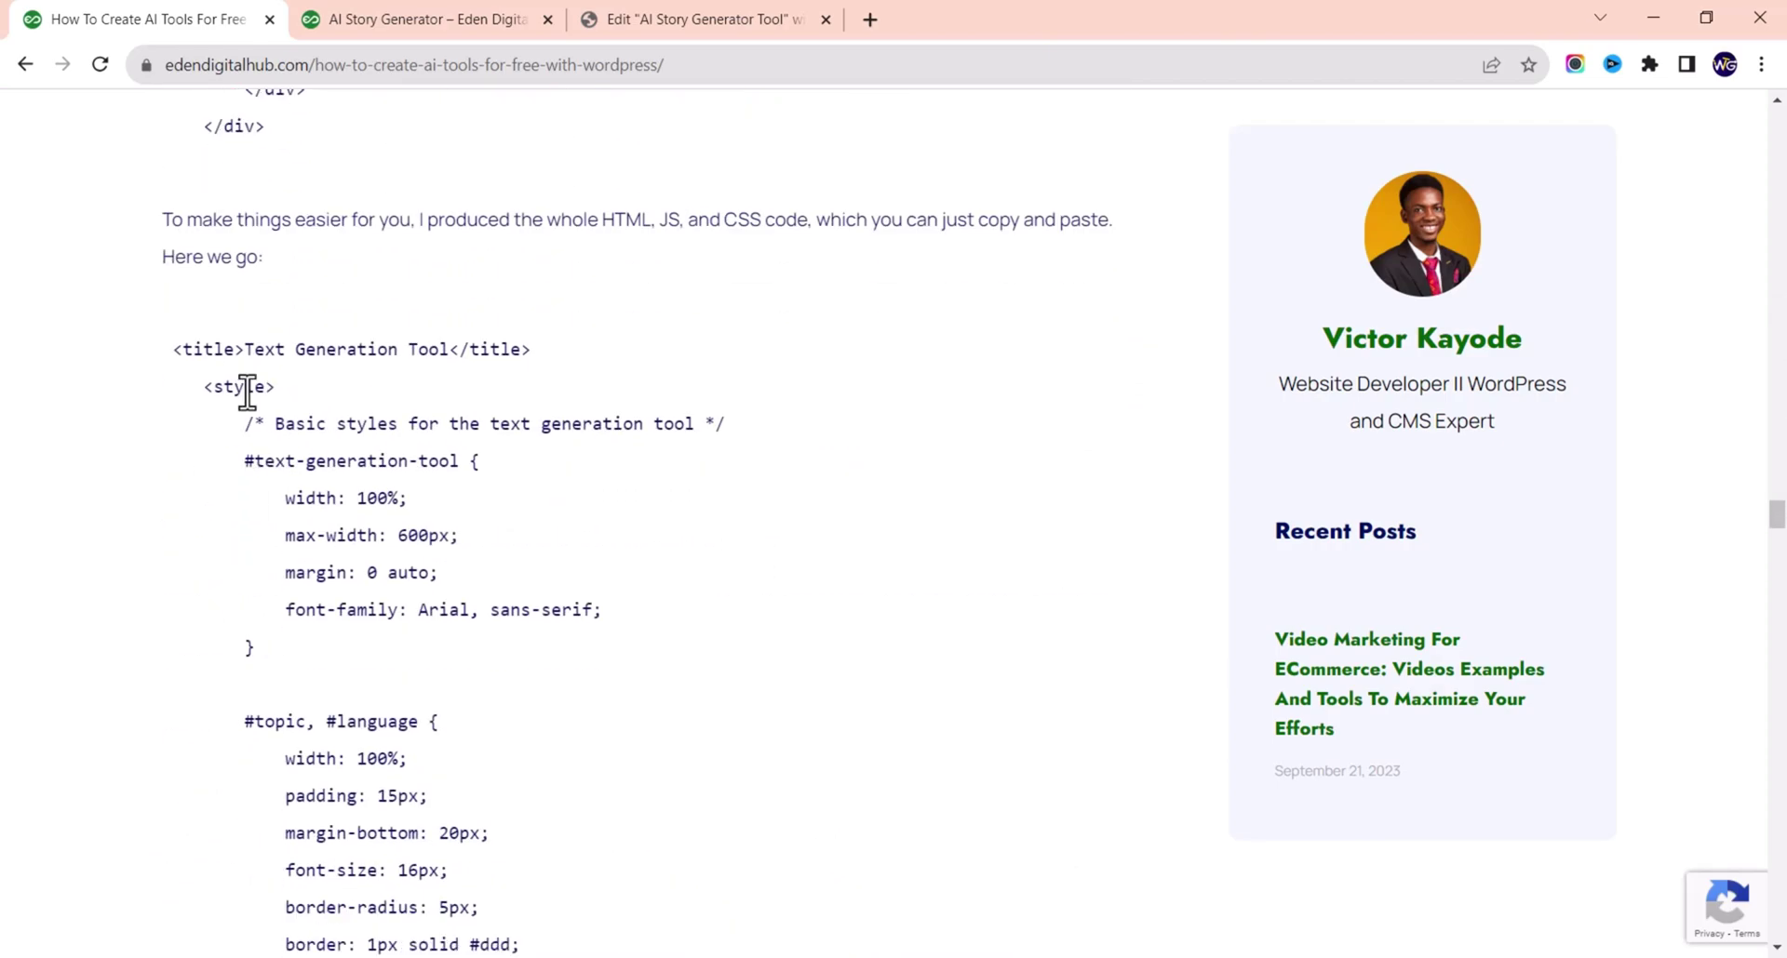
- Review the article's basic HTML example alongside the start of the full Text Generation Tool code
drag(171, 349, 491, 538)
click(644, 709)
scroll(600, 526, up, 10)
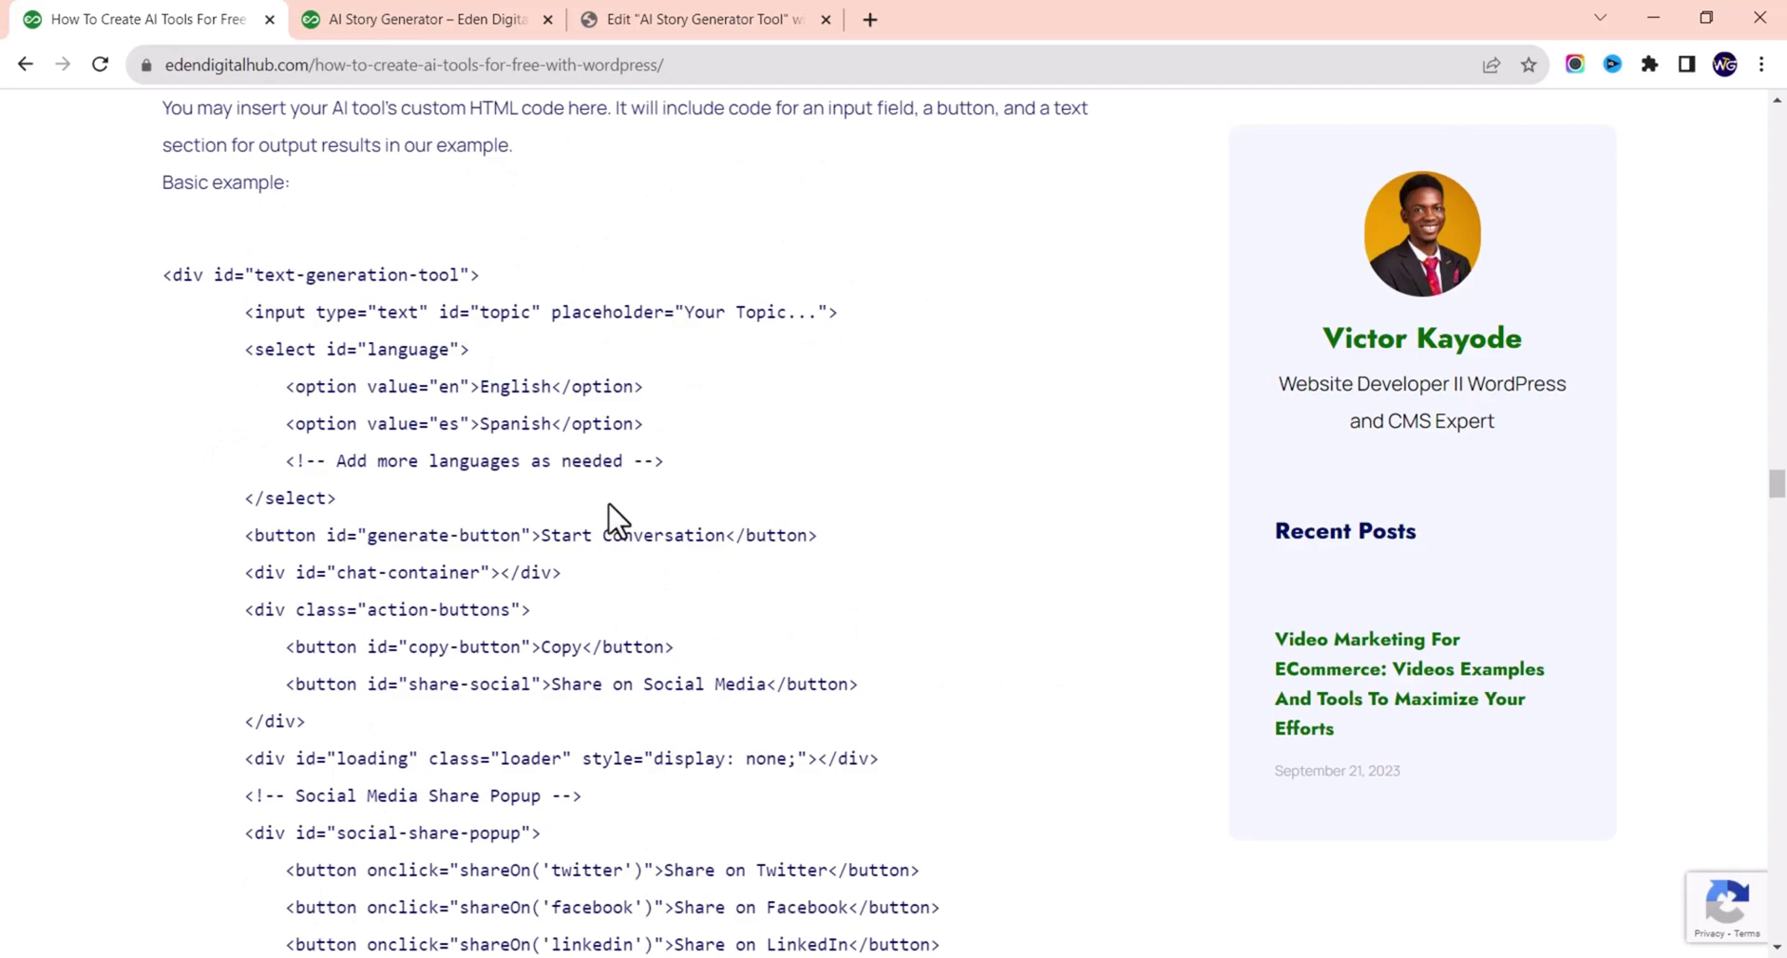
scroll(298, 399, down, 10)
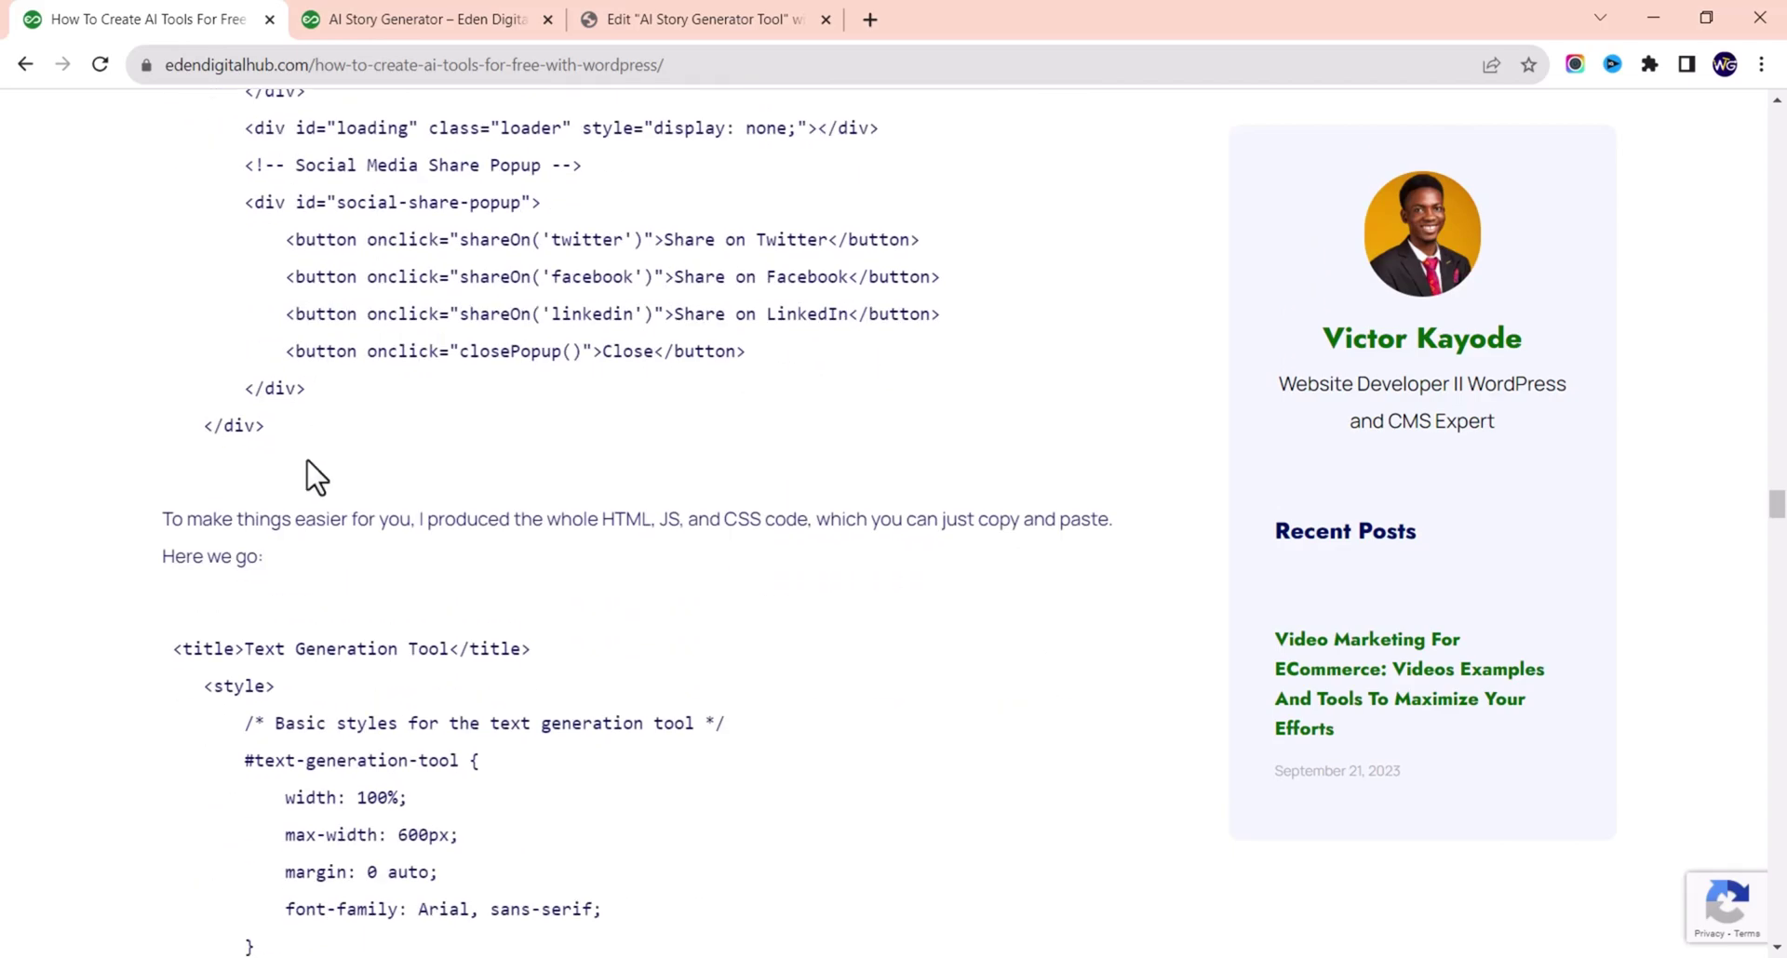
scroll(372, 614, down, 3)
scroll(381, 511, up, 7)
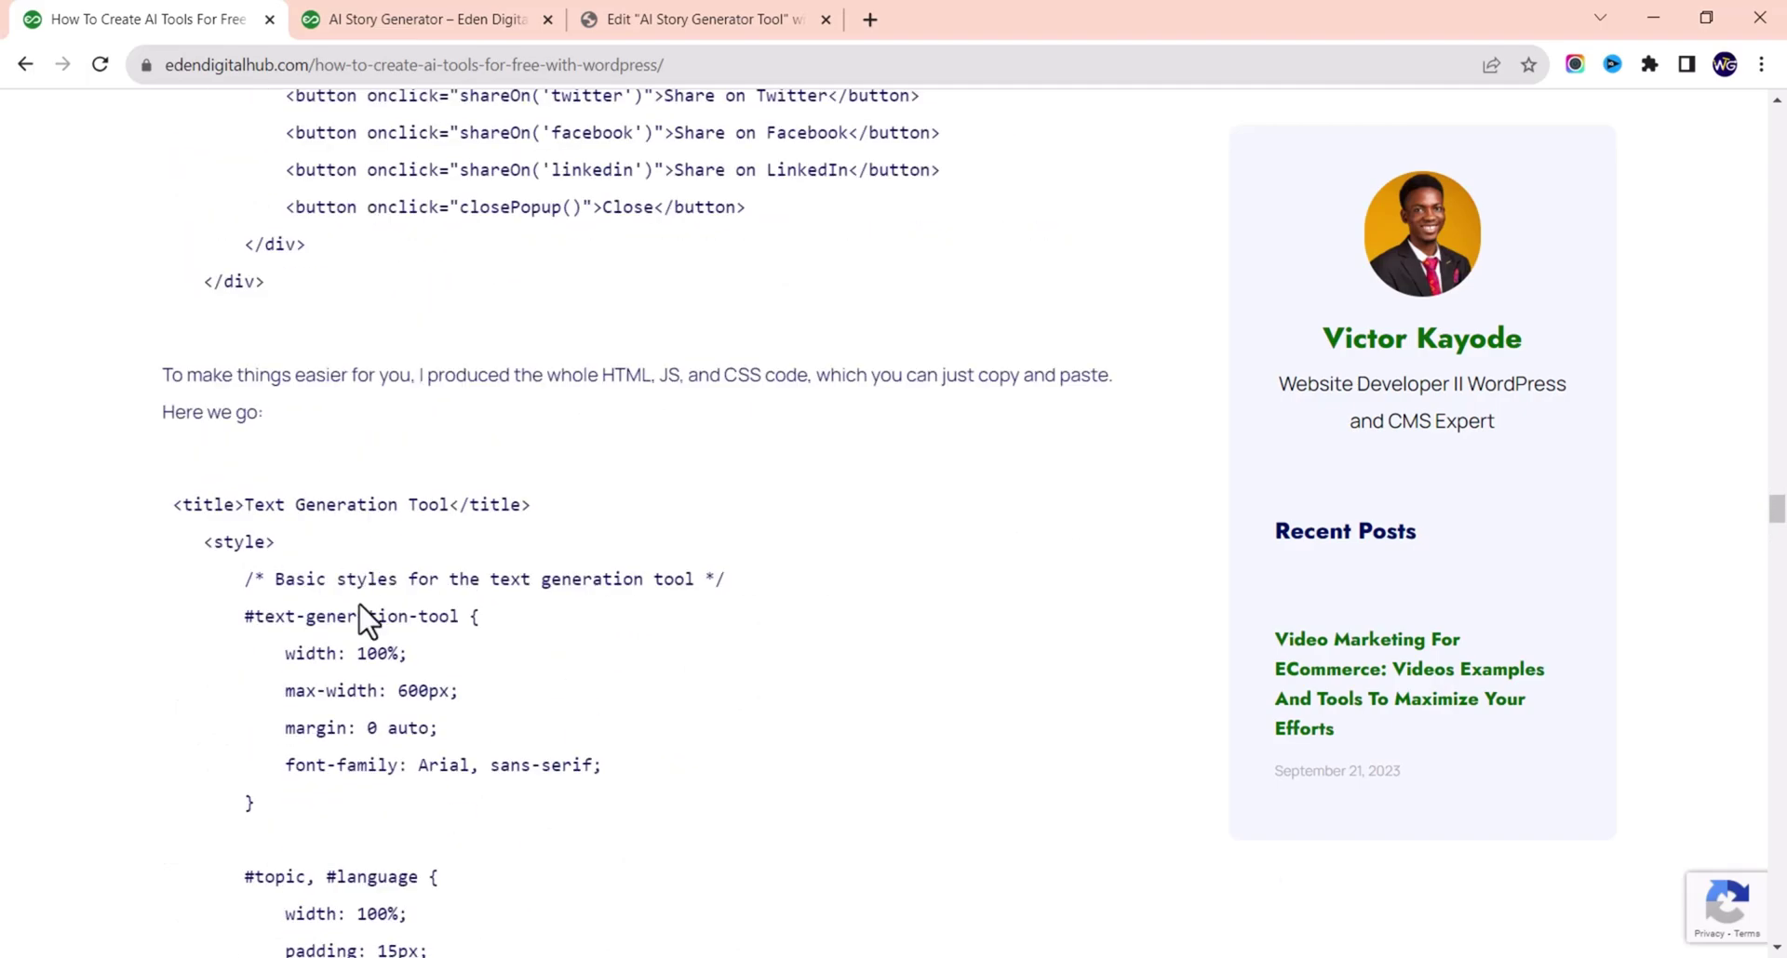
scroll(439, 690, up, 2)
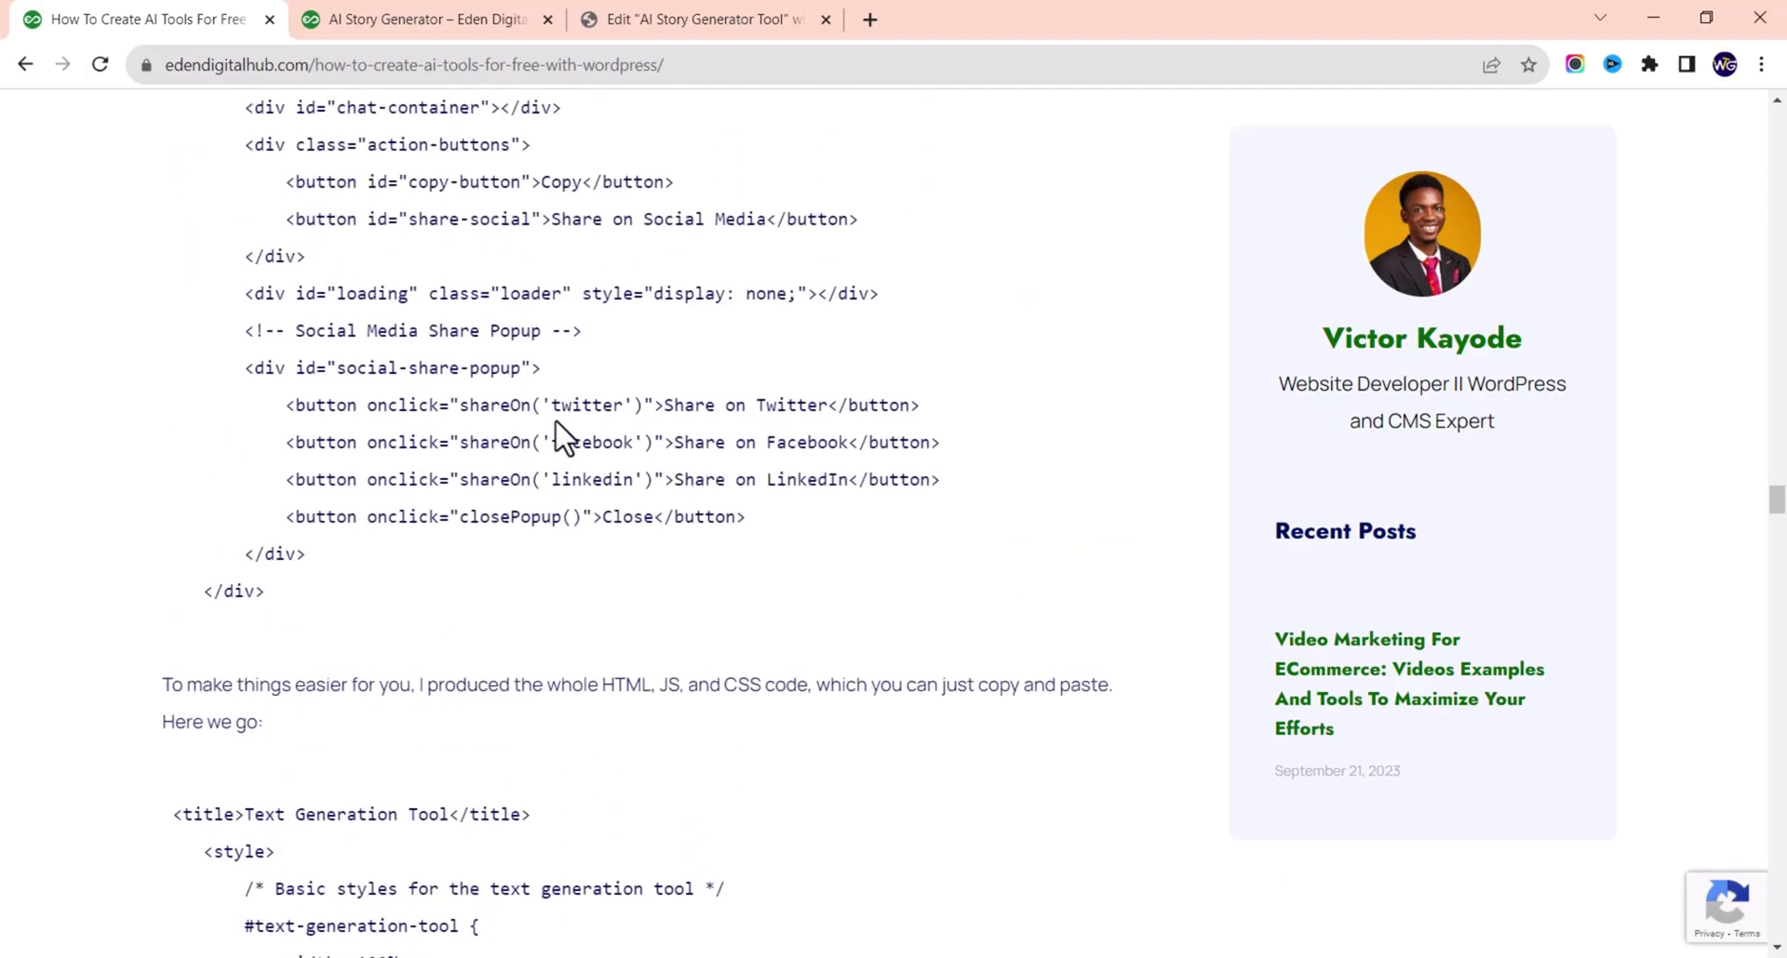
scroll(365, 376, down, 2)
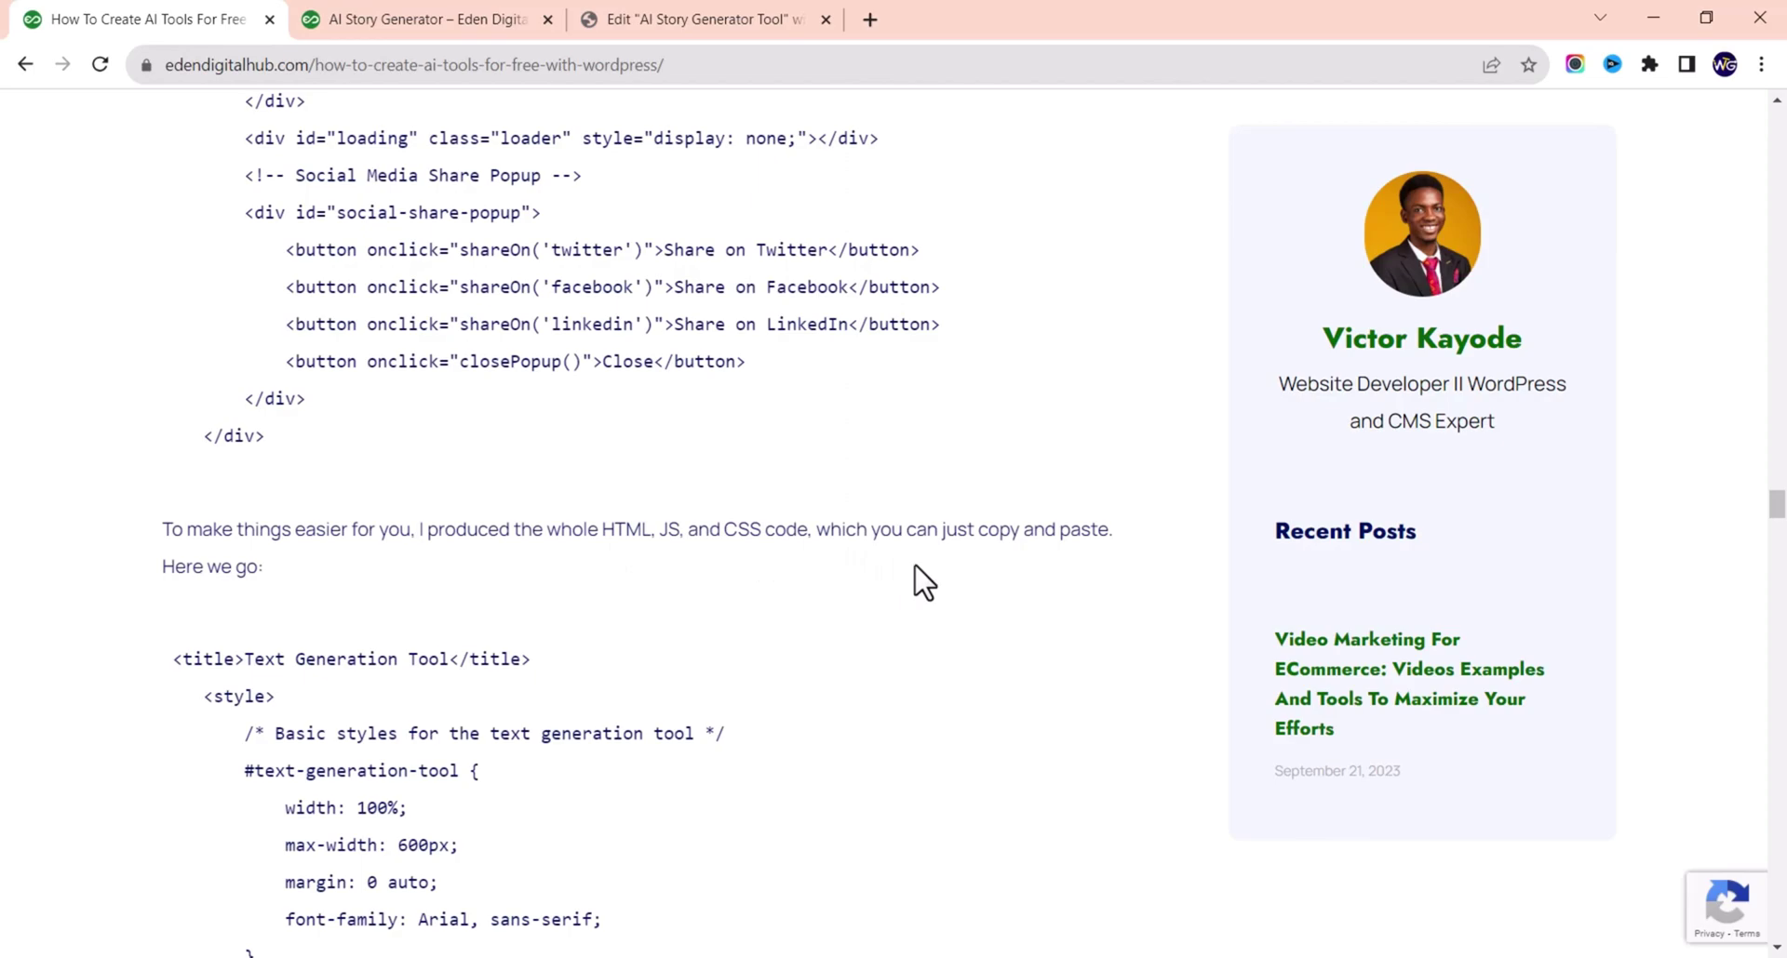
- Copy the article's complete Text Generation Tool code, from the title tag through the last closing div
scroll(438, 563, down, 4)
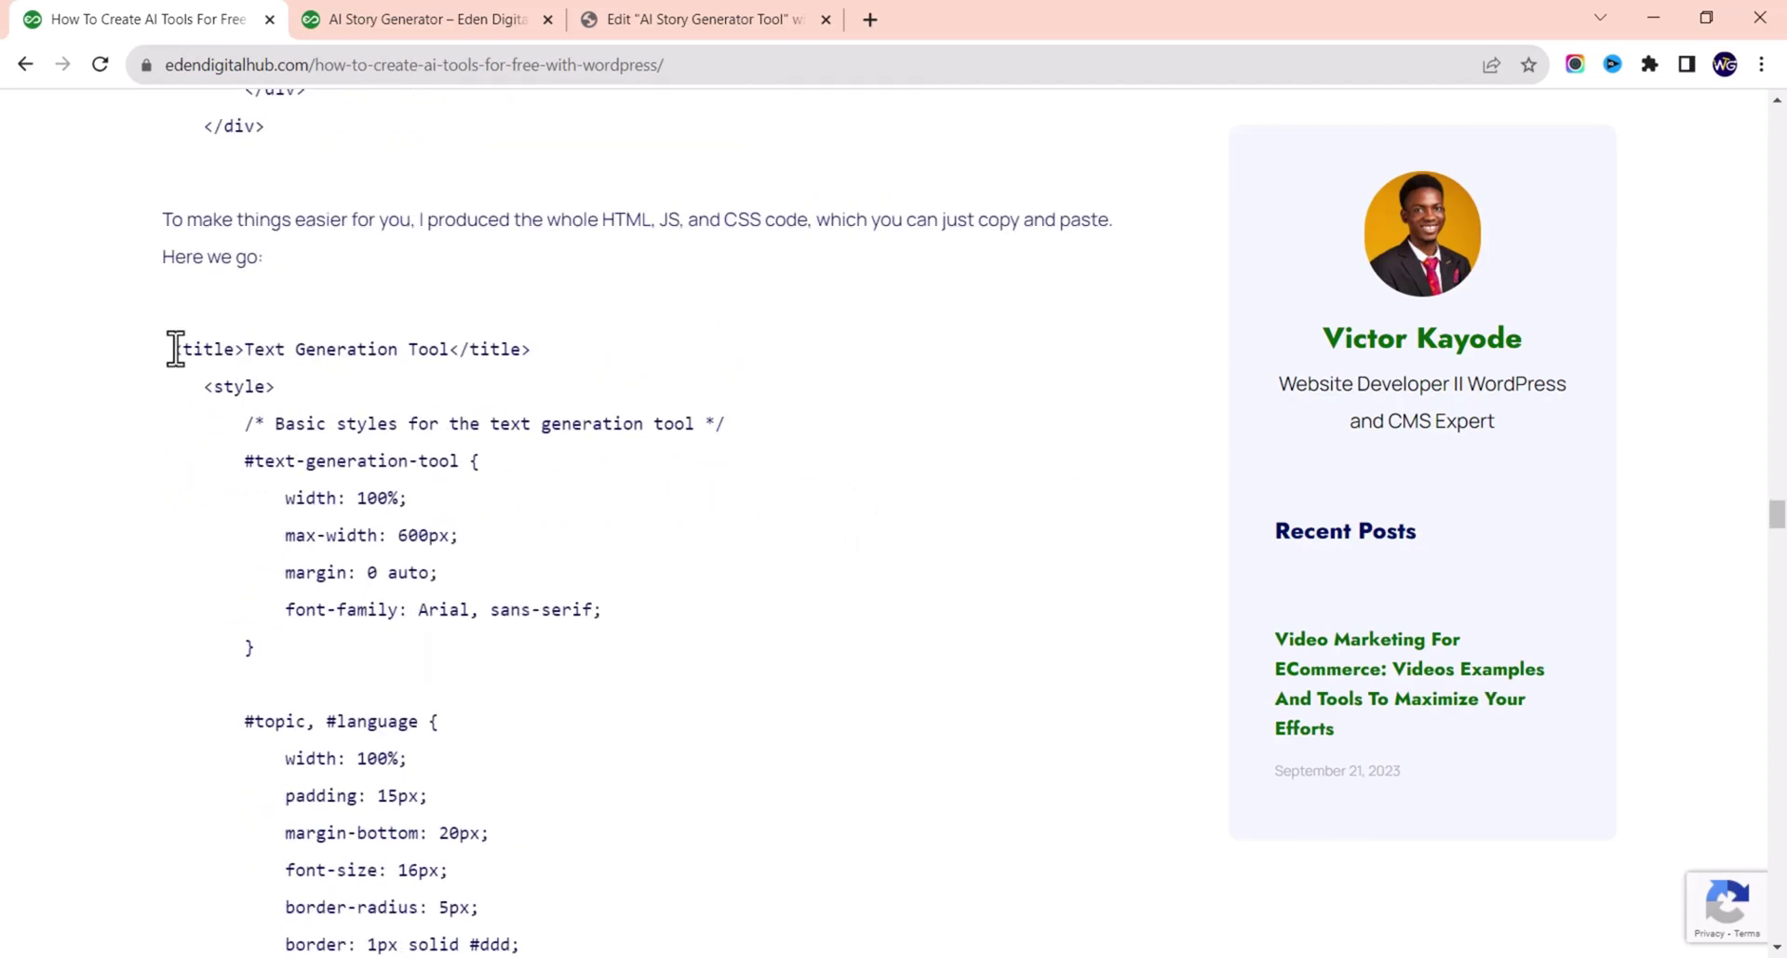
drag(176, 348, 214, 448)
scroll(539, 558, down, 15)
scroll(544, 558, down, 15)
scroll(554, 571, down, 18)
scroll(557, 574, down, 14)
scroll(556, 574, down, 2)
right_click(216, 450)
click(245, 463)
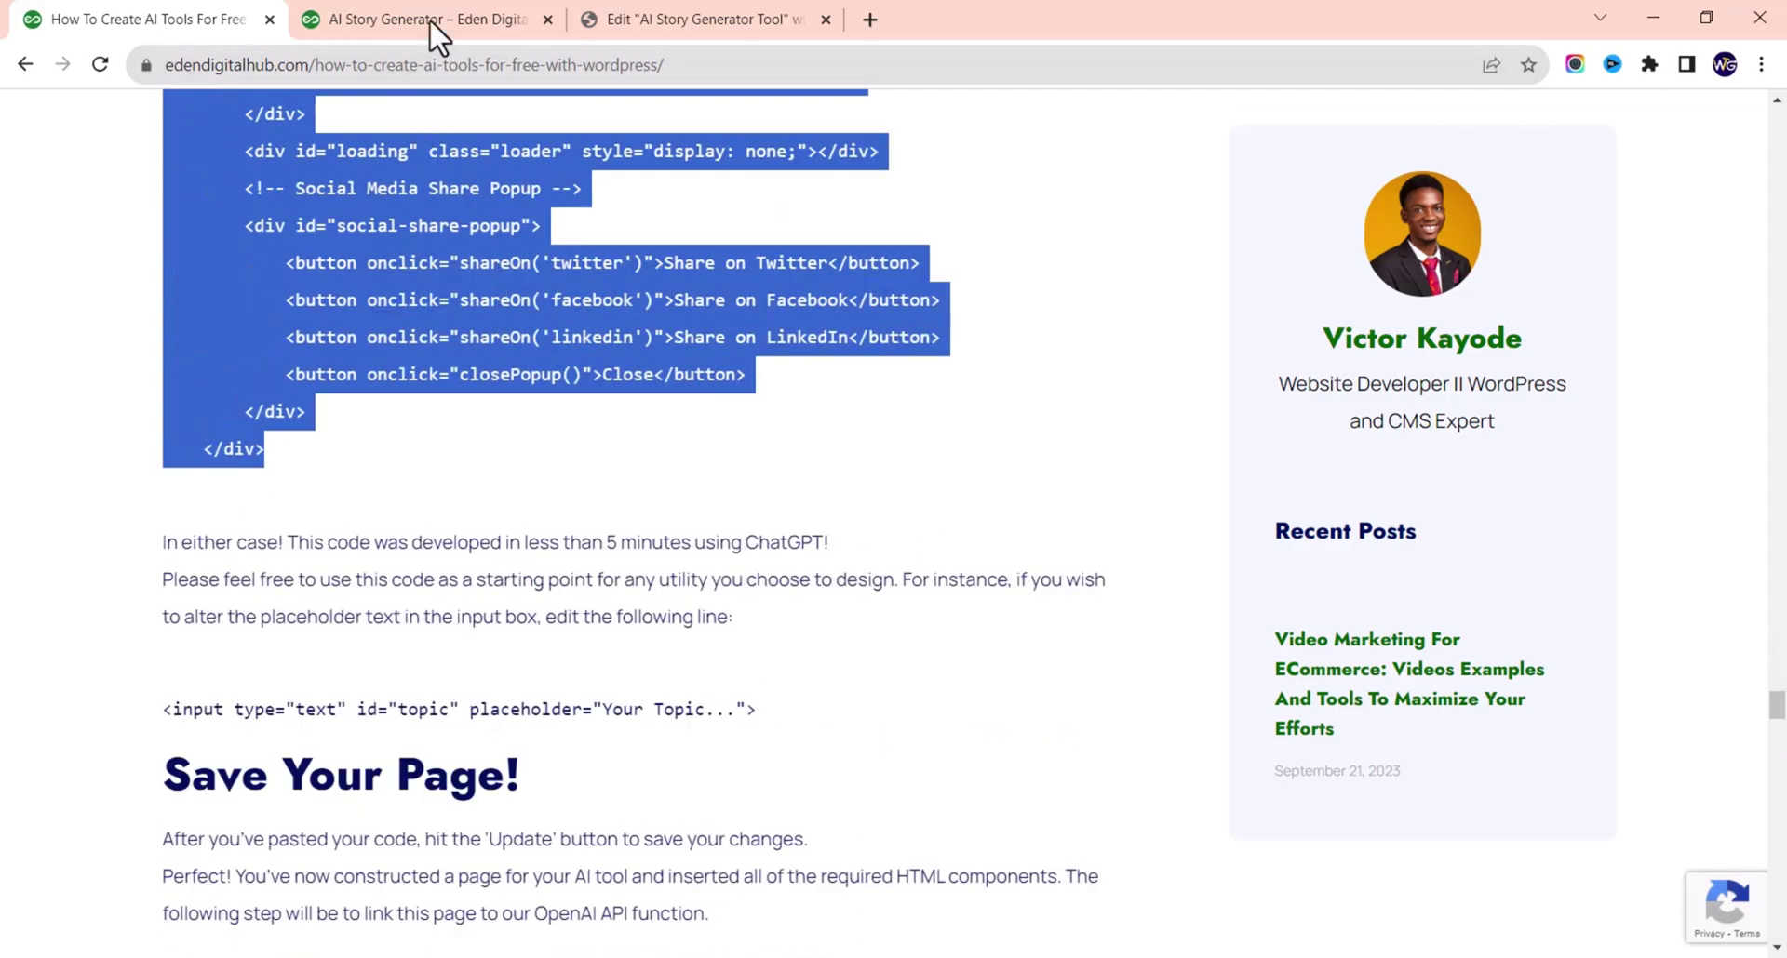
- Paste the copied tool code into the HTML widget's code field on the AI Story Generator Tool page in Elementor
click(430, 20)
click(629, 13)
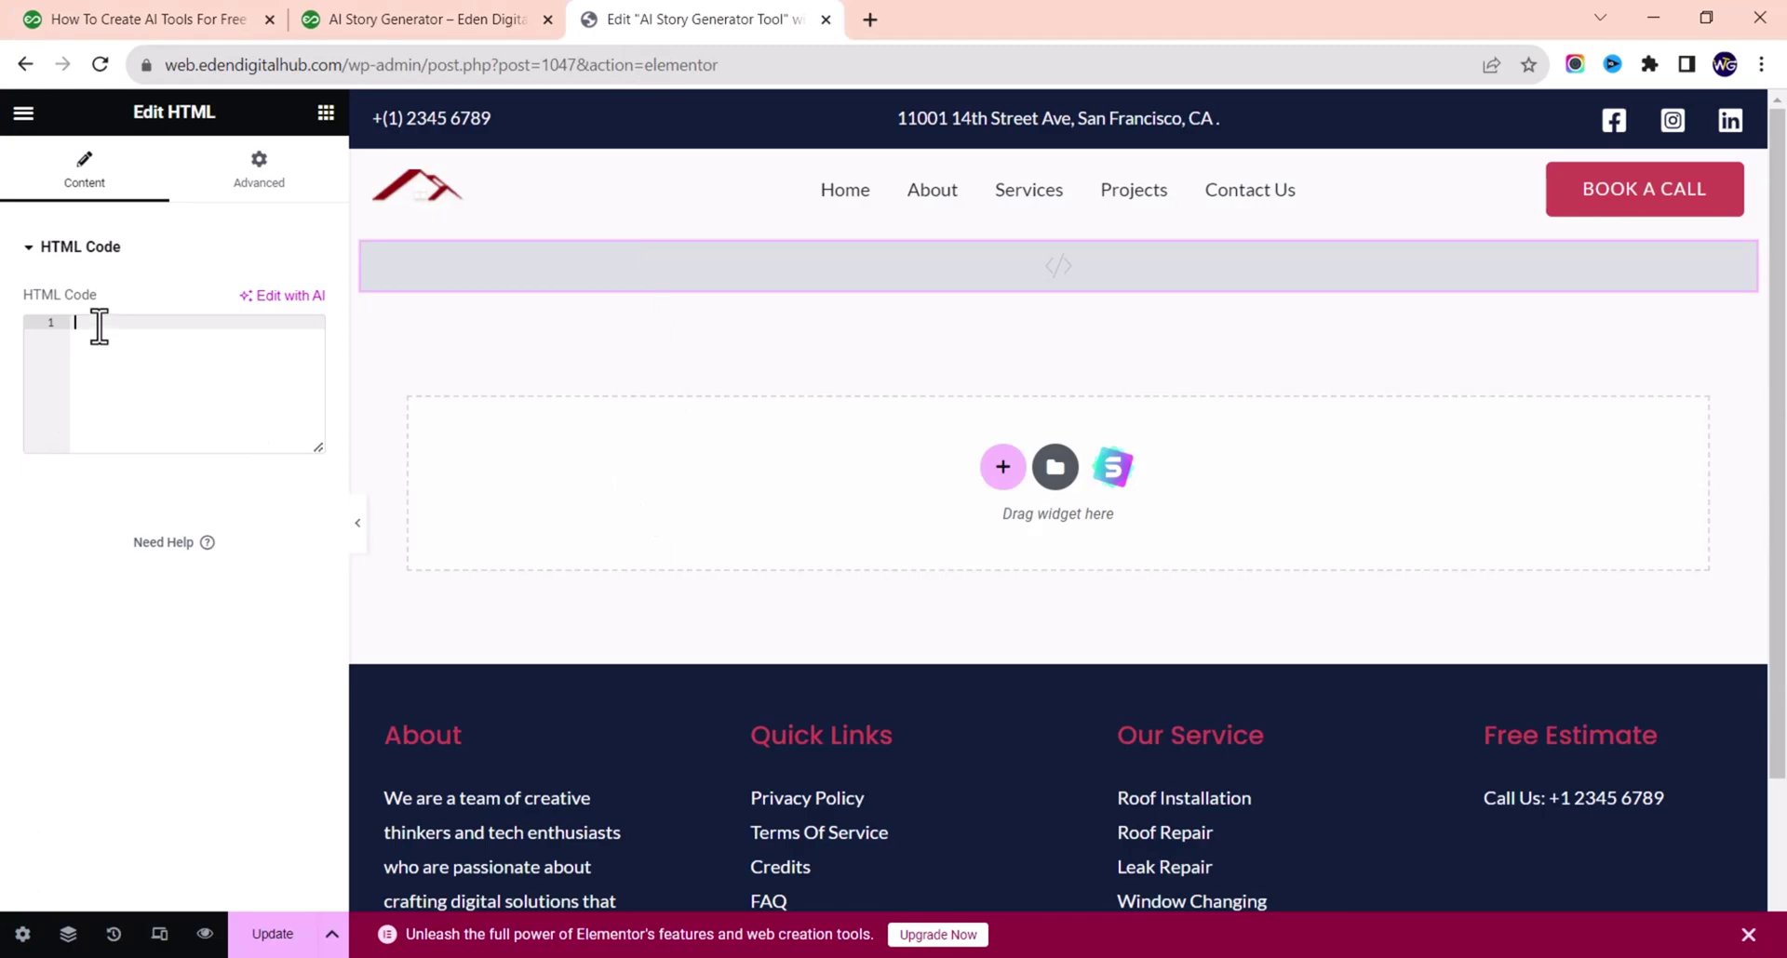
key(ctrl+v)
scroll(144, 446, down, 15)
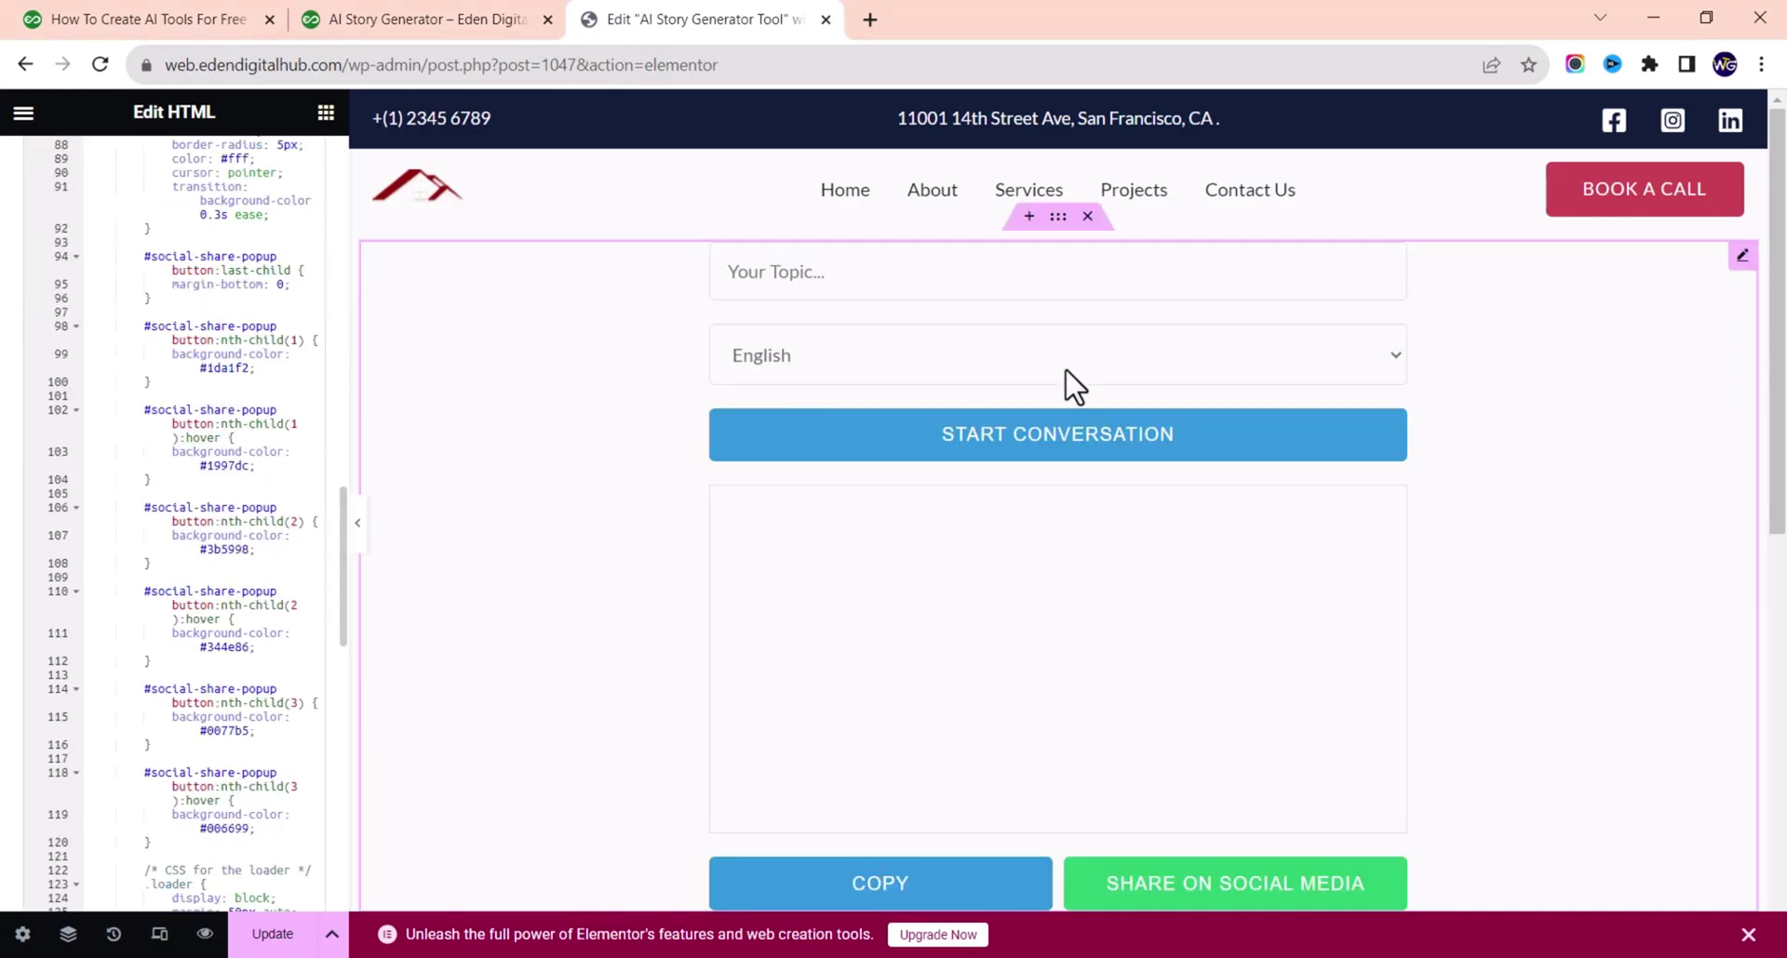
- In the article, read the notes after the full code about changing the input placeholder and saving the page
click(187, 15)
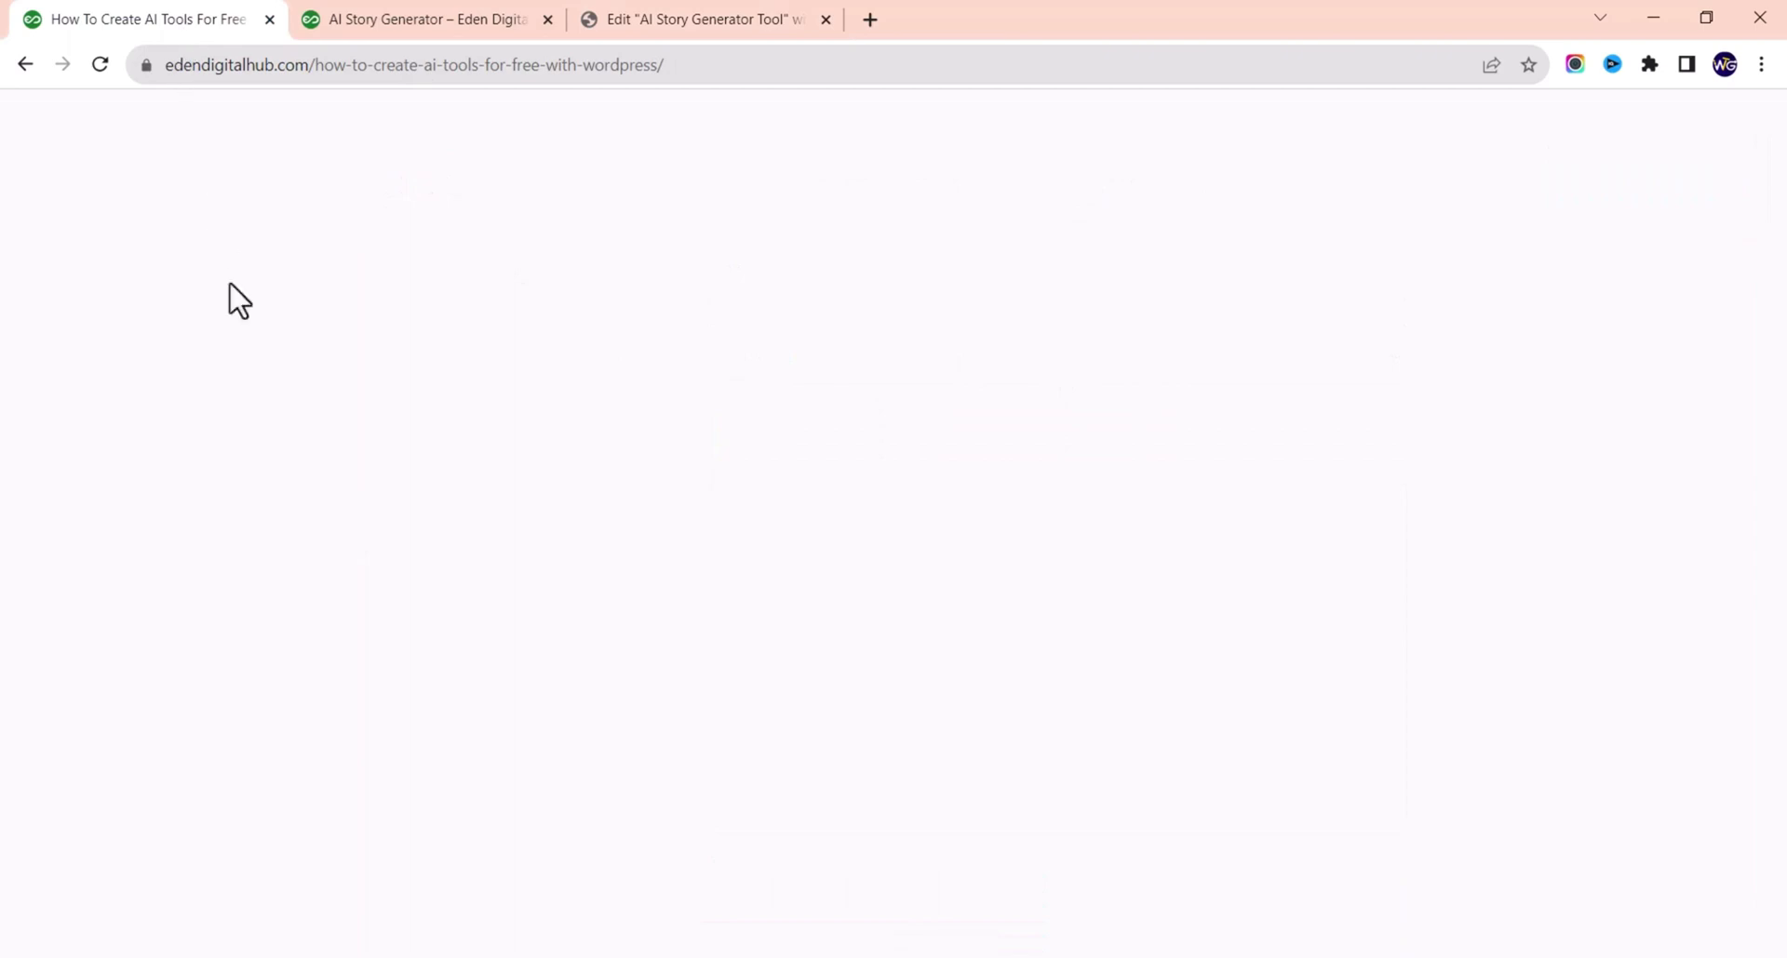
scroll(431, 631, down, 10)
scroll(396, 591, up, 5)
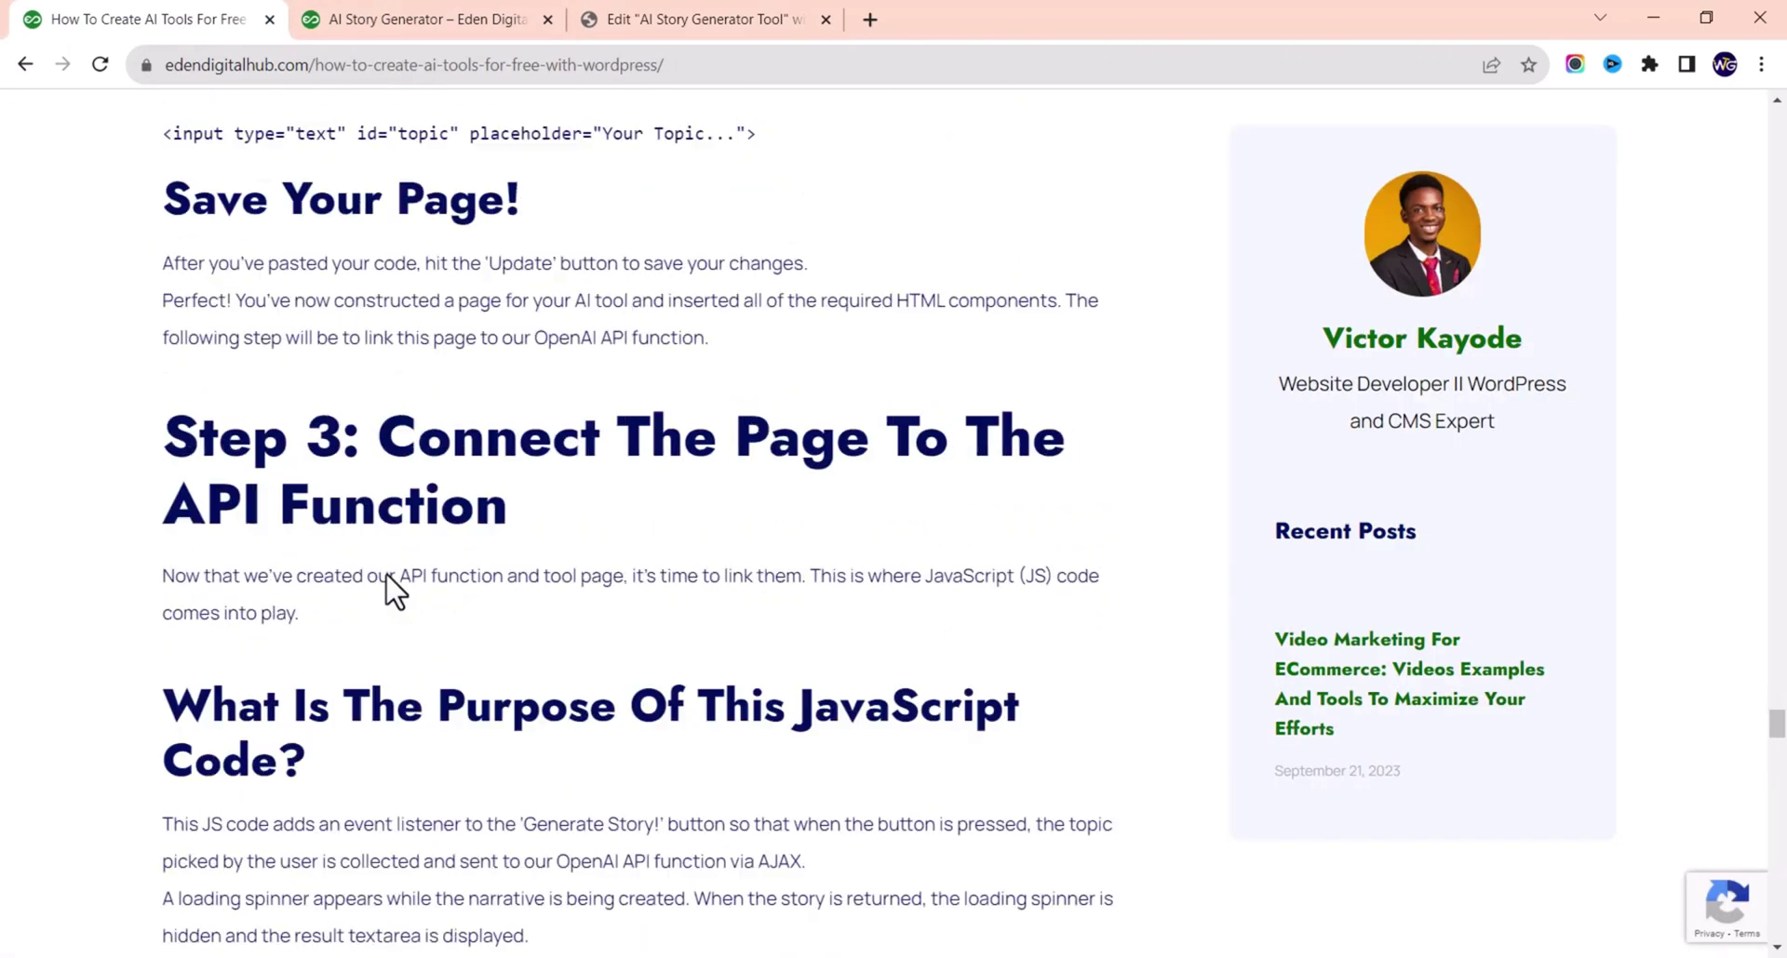
scroll(389, 558, up, 6)
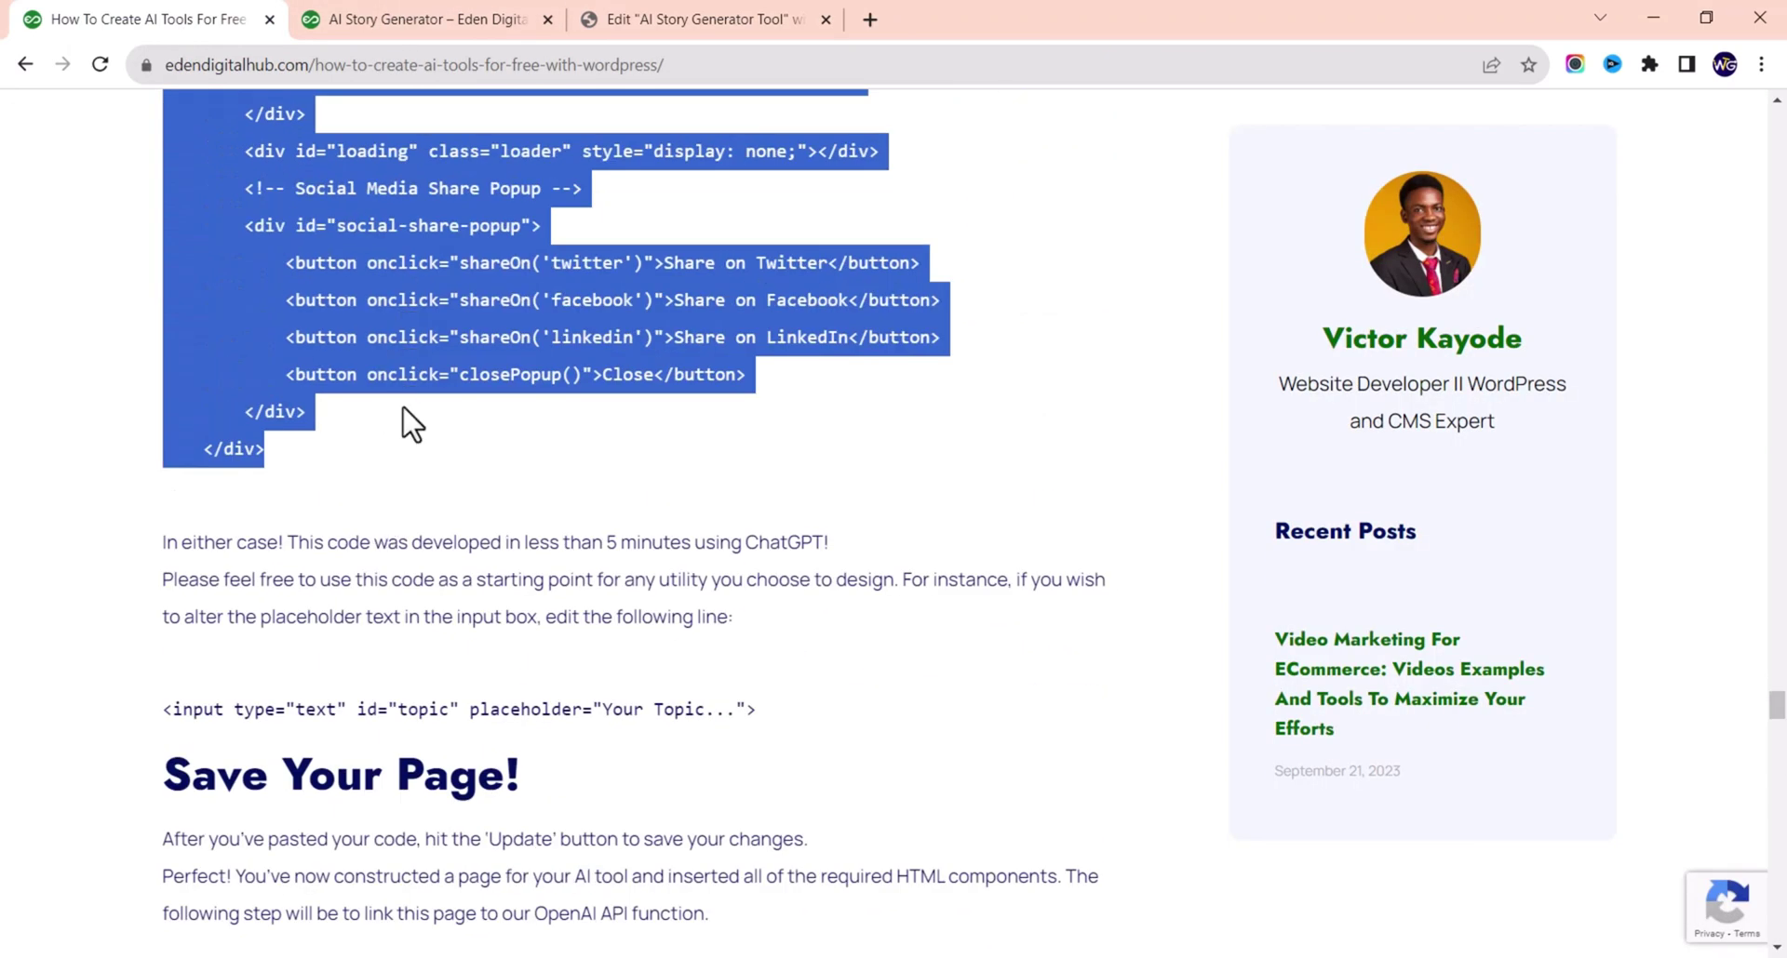
scroll(307, 549, down, 2)
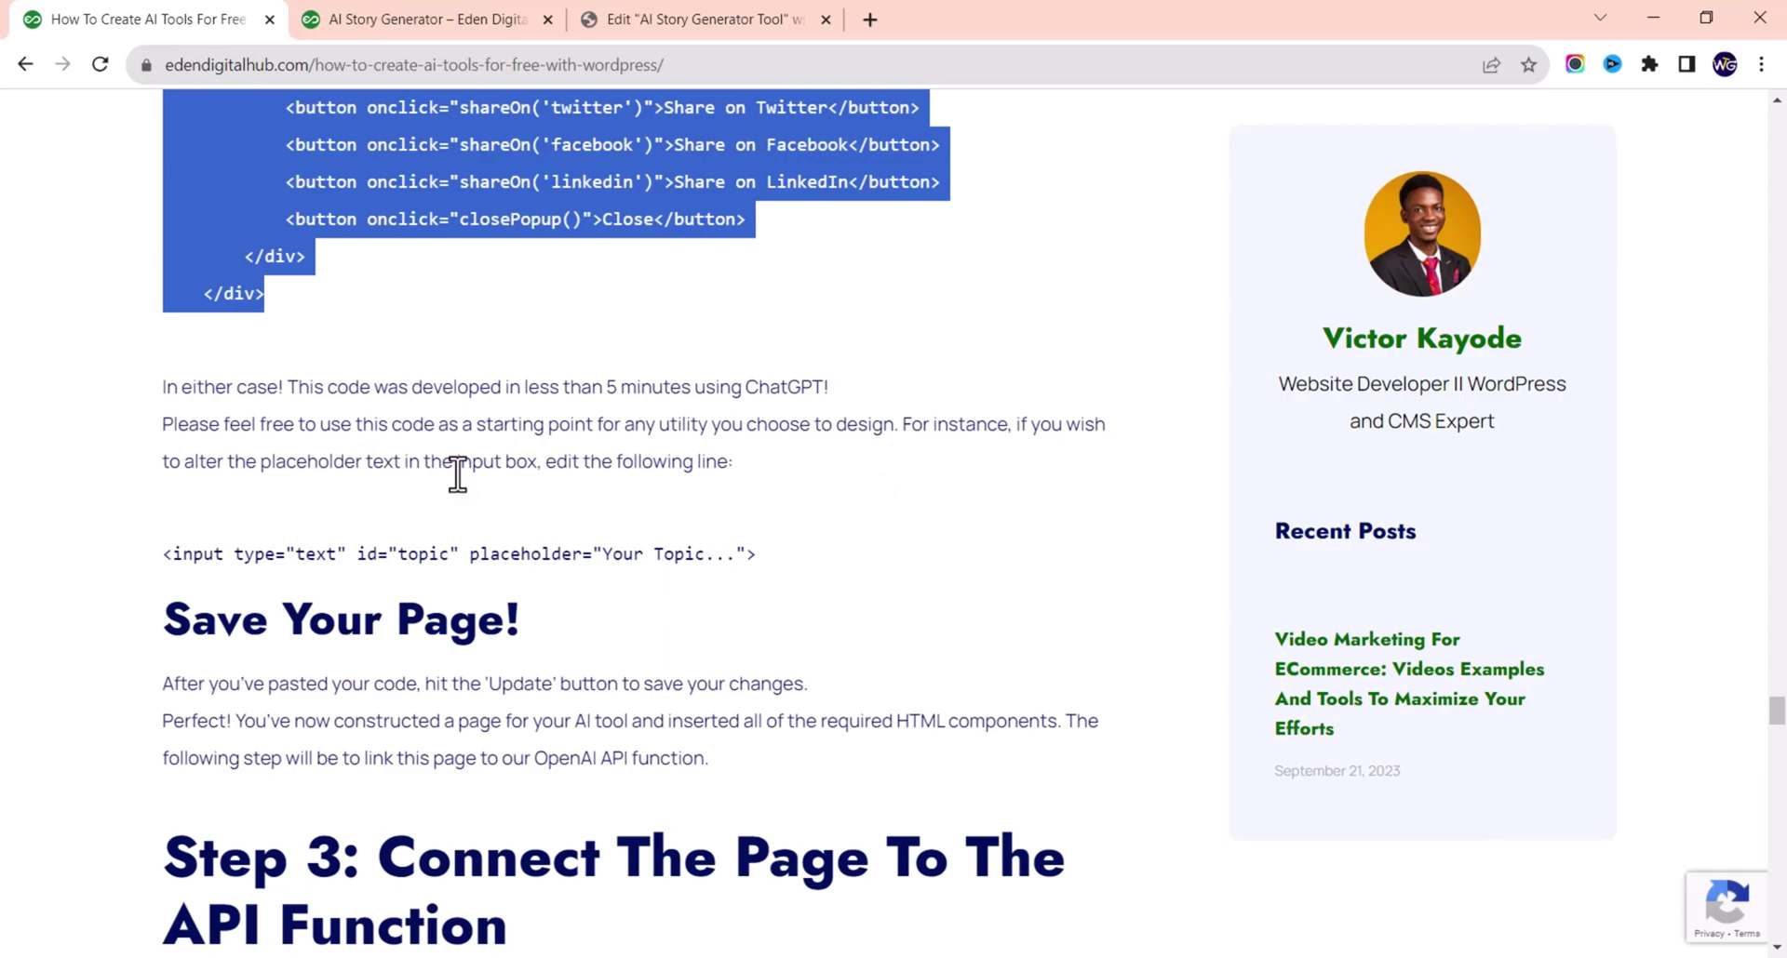
- Move the Elementor editor tab beside the article tab and compare the article's topic input line with the pasted widget code
drag(614, 19, 447, 20)
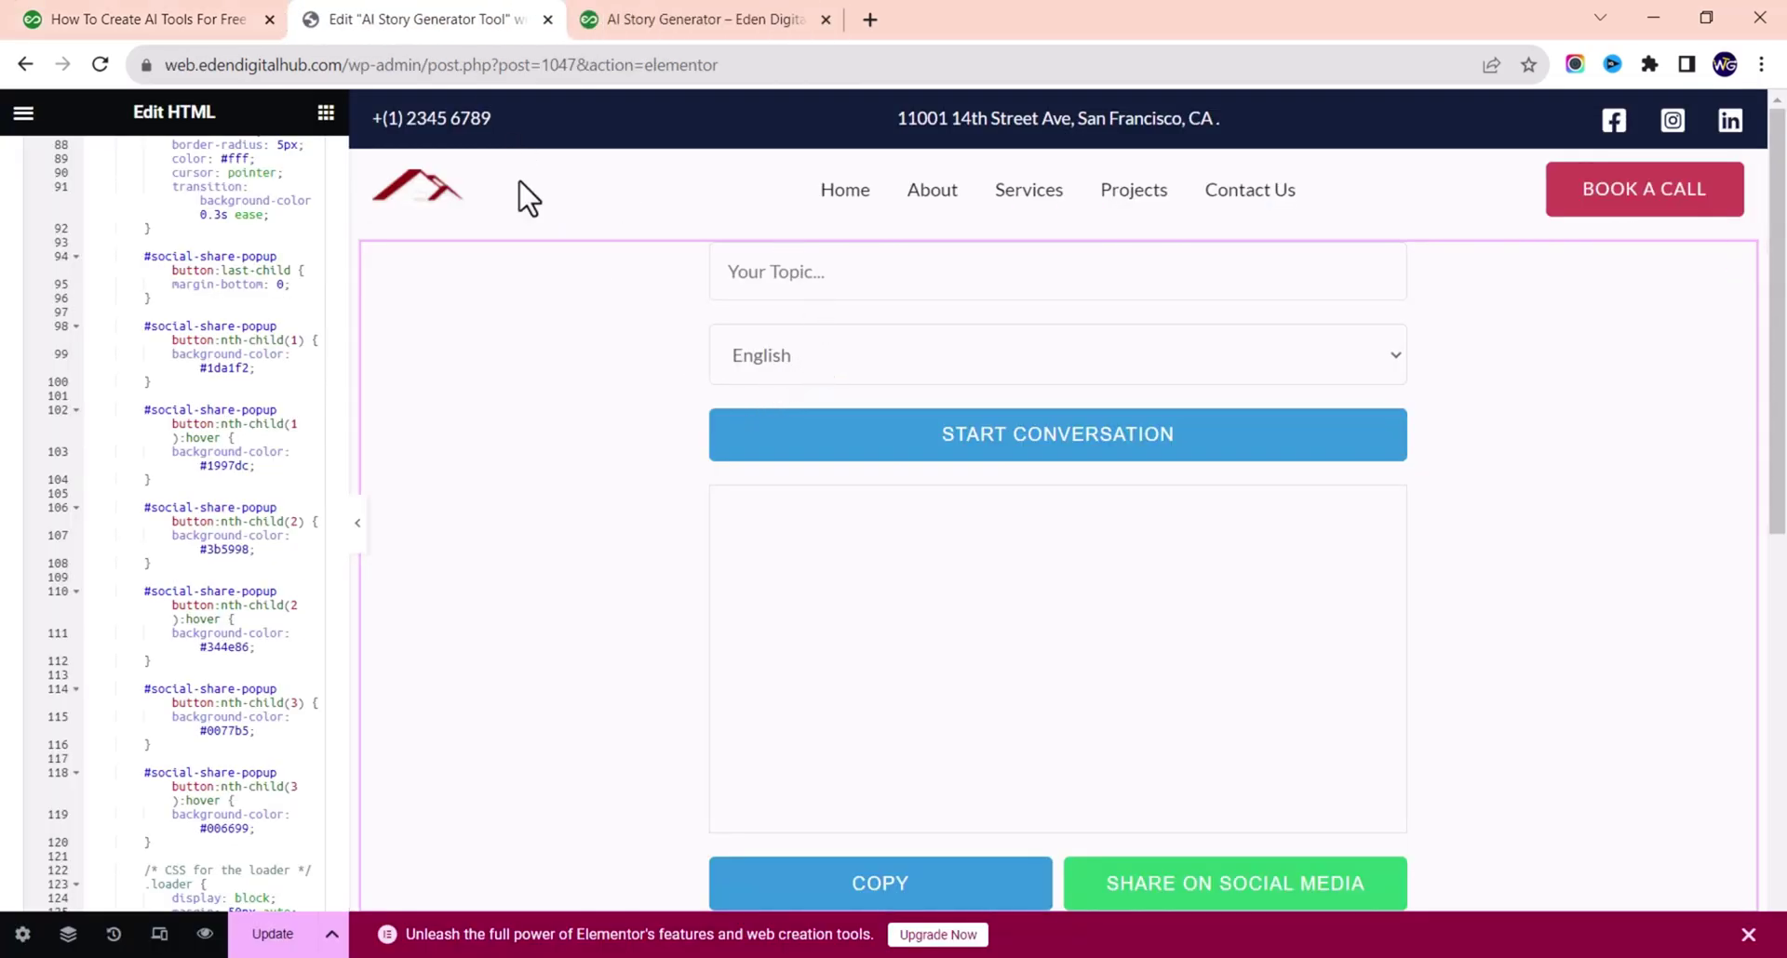
click(144, 19)
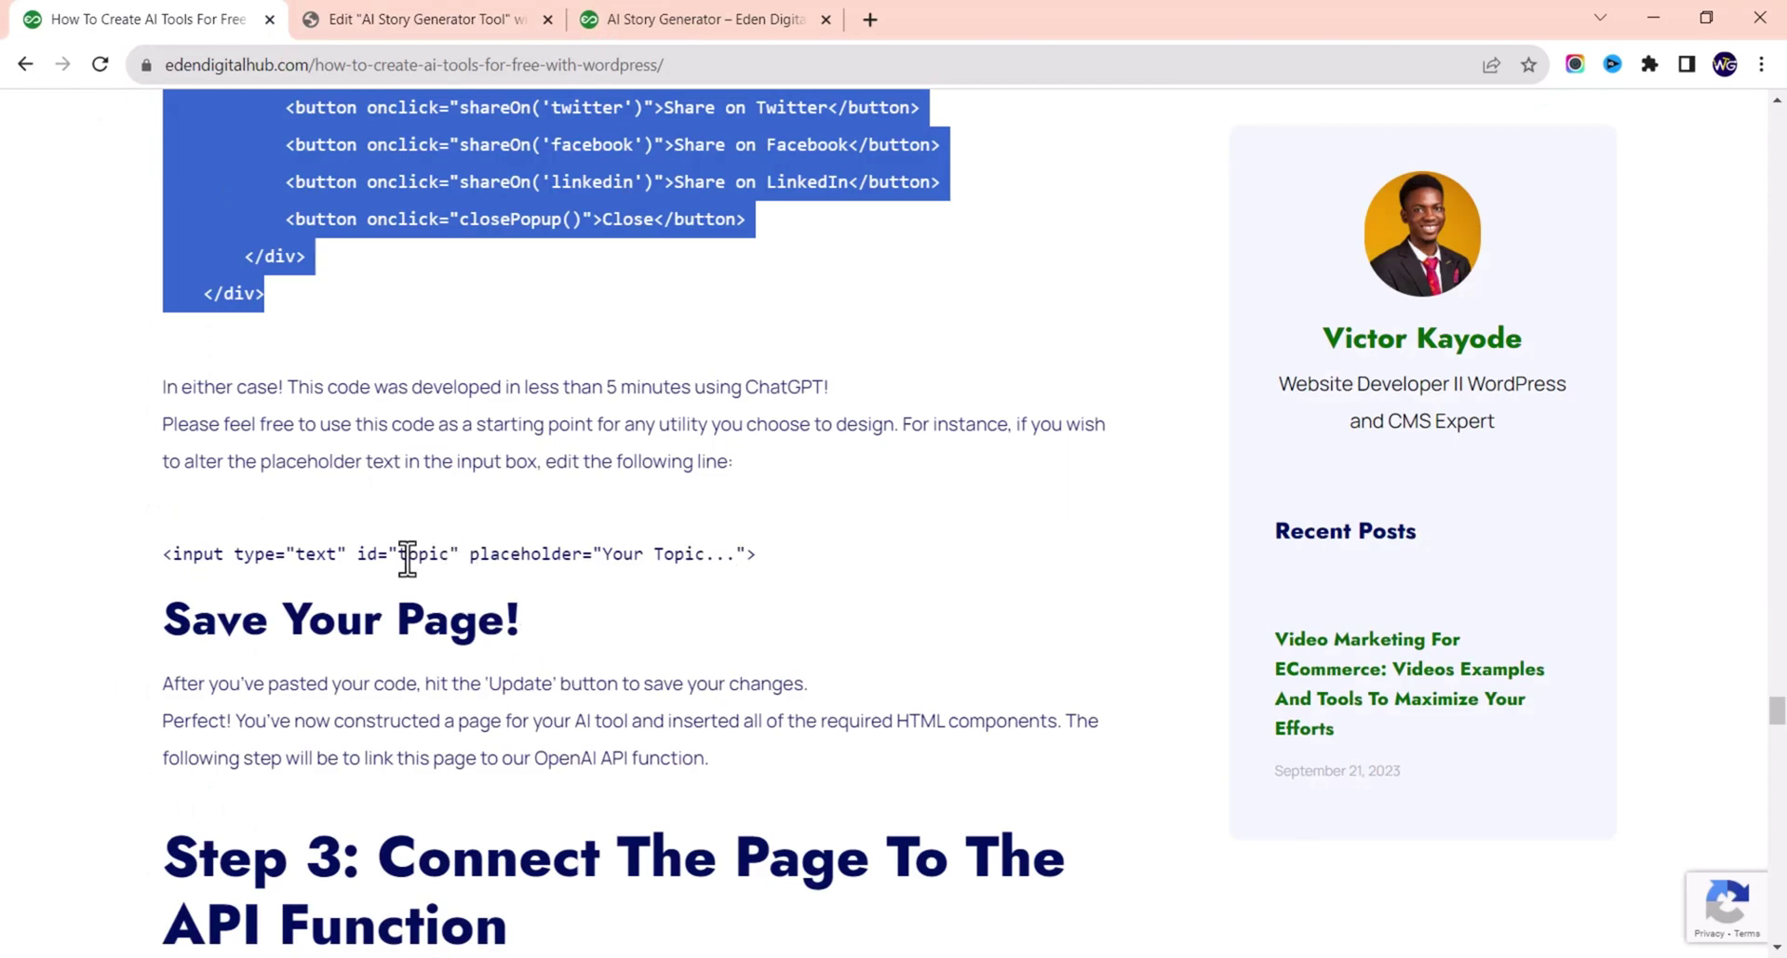
click(400, 28)
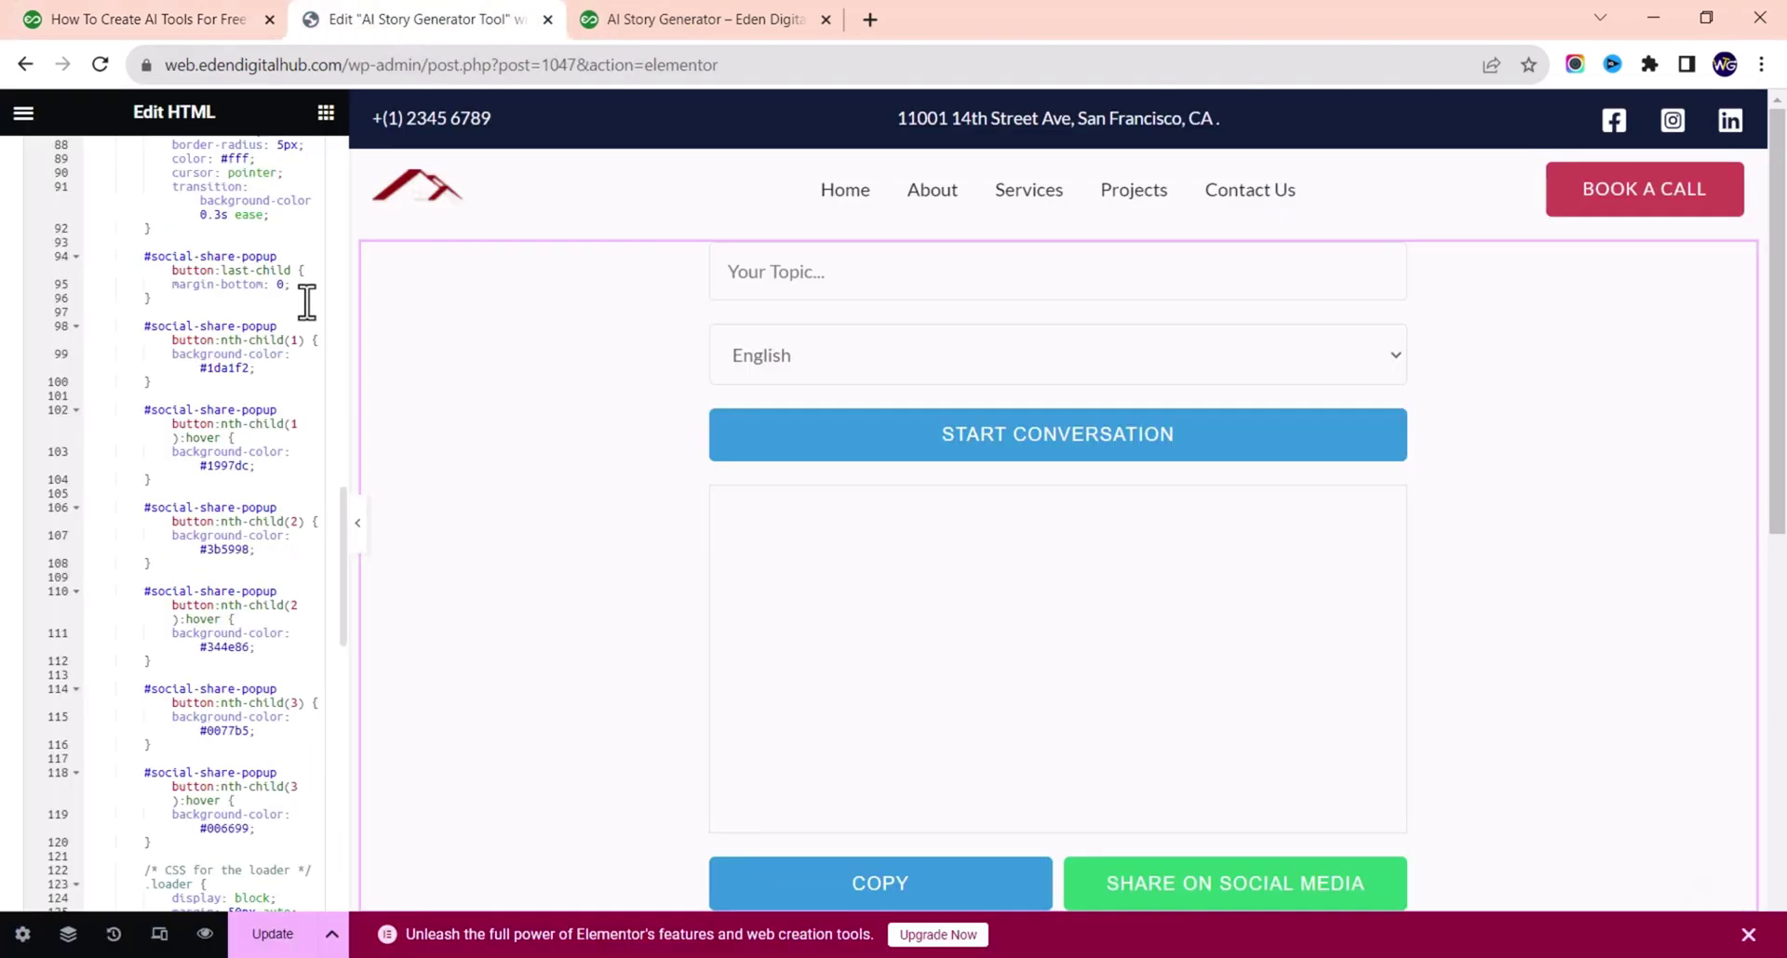
scroll(251, 382, up, 15)
scroll(264, 325, down, 15)
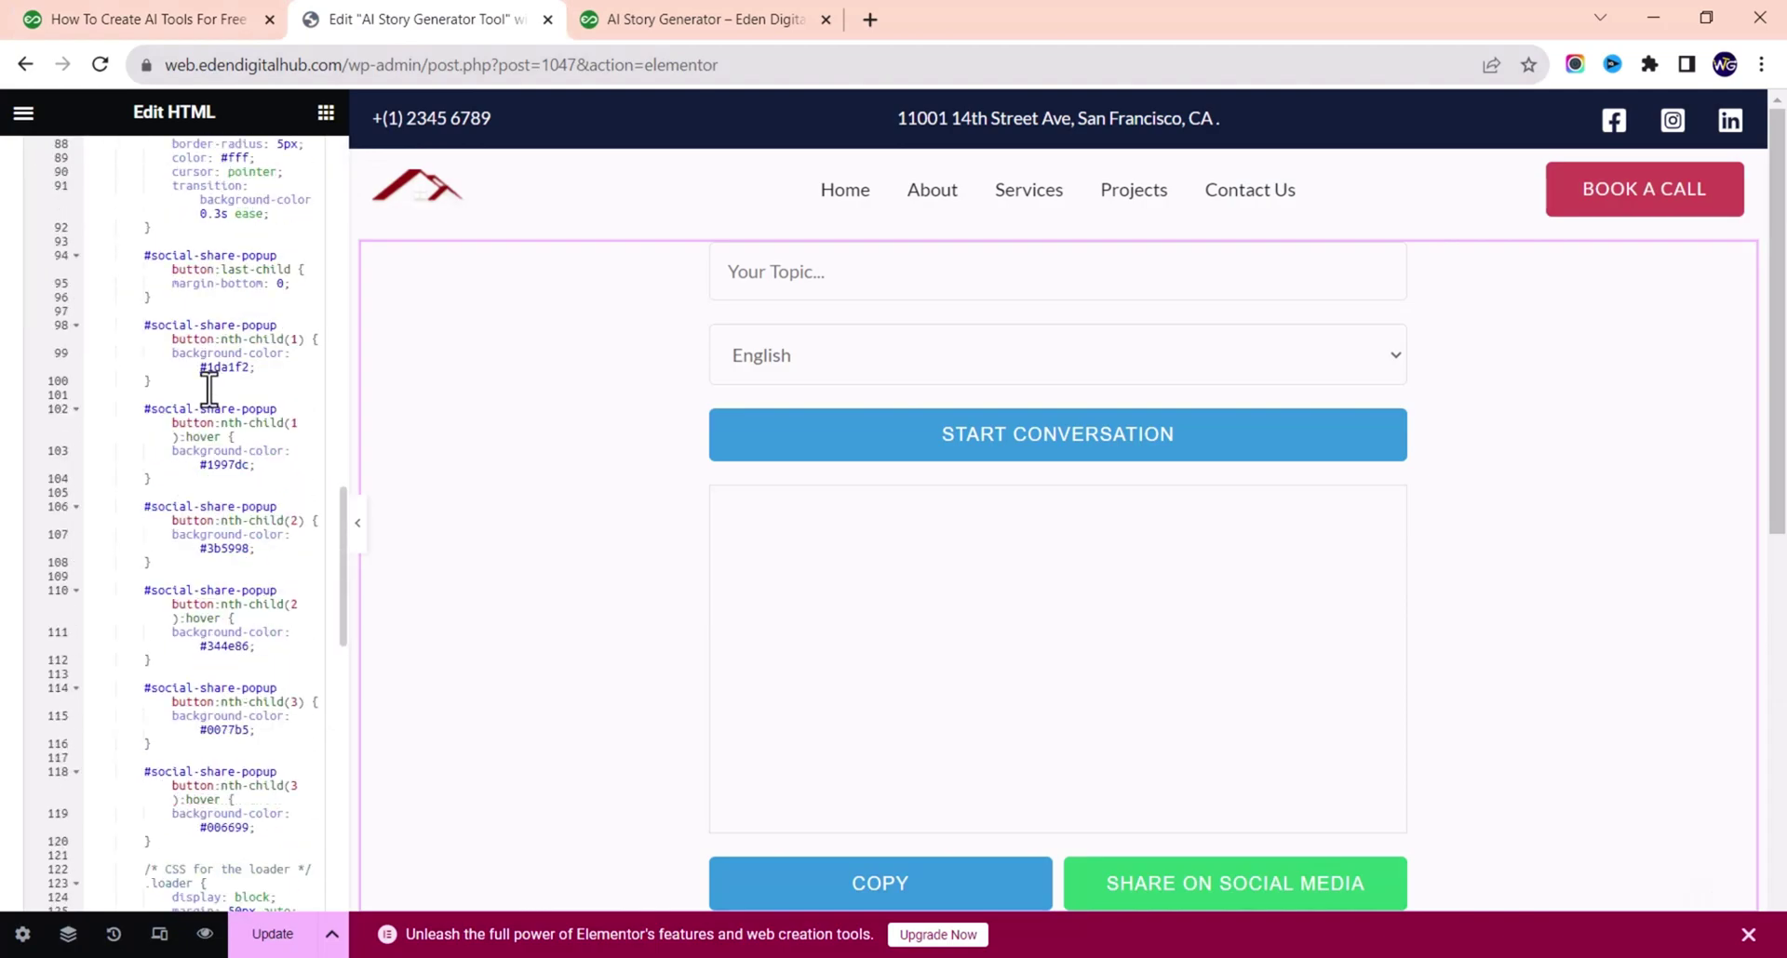
scroll(213, 326, up, 3)
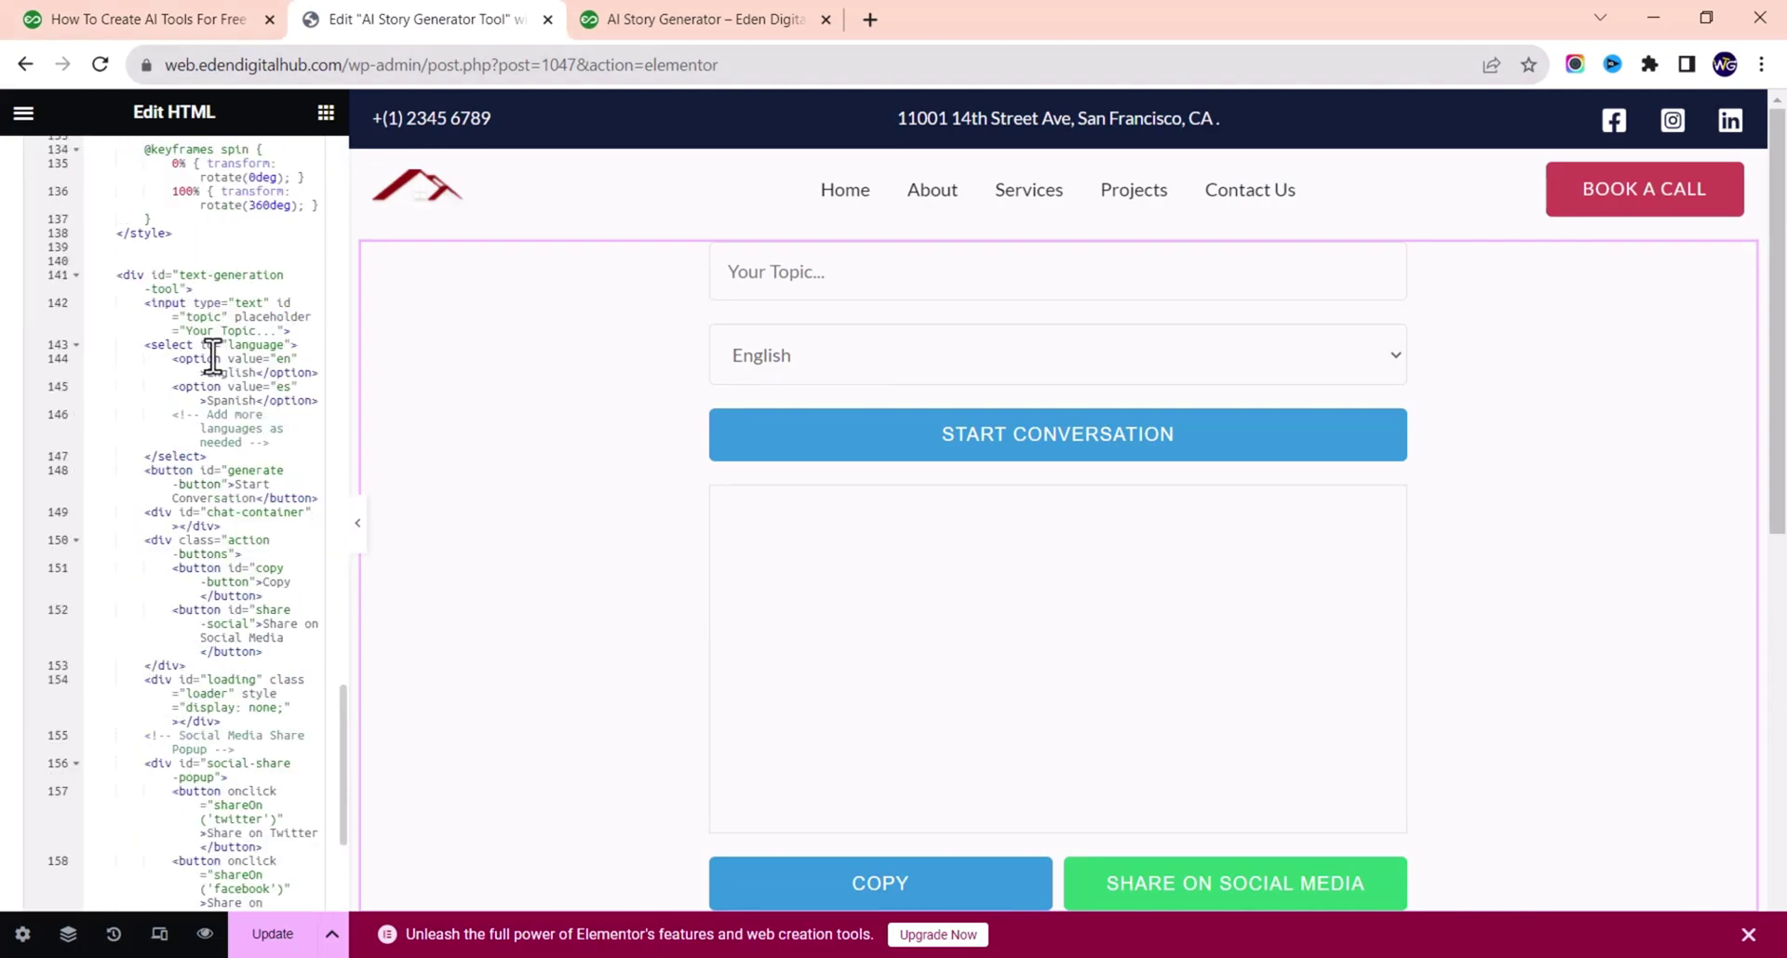
scroll(221, 349, up, 2)
- Find the article's Adding The JavaScript Code section and copy the whole script, from the opening script tag to the closing body tag
click(144, 21)
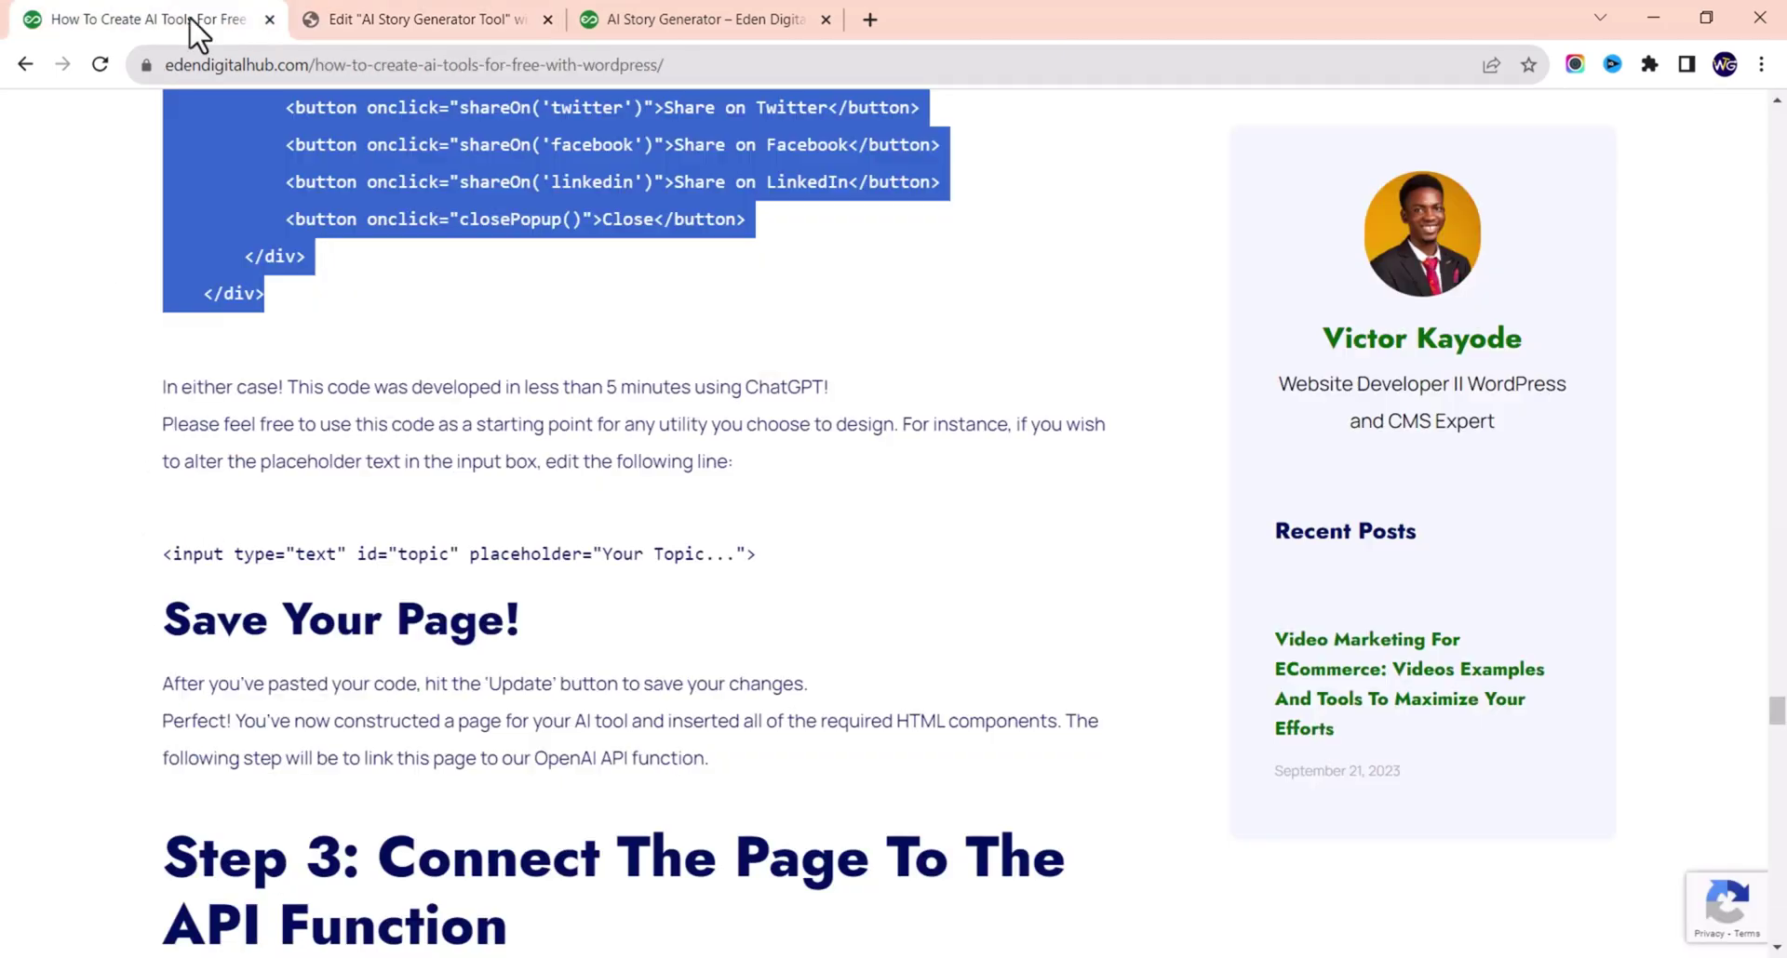
scroll(490, 559, down, 8)
scroll(462, 523, down, 5)
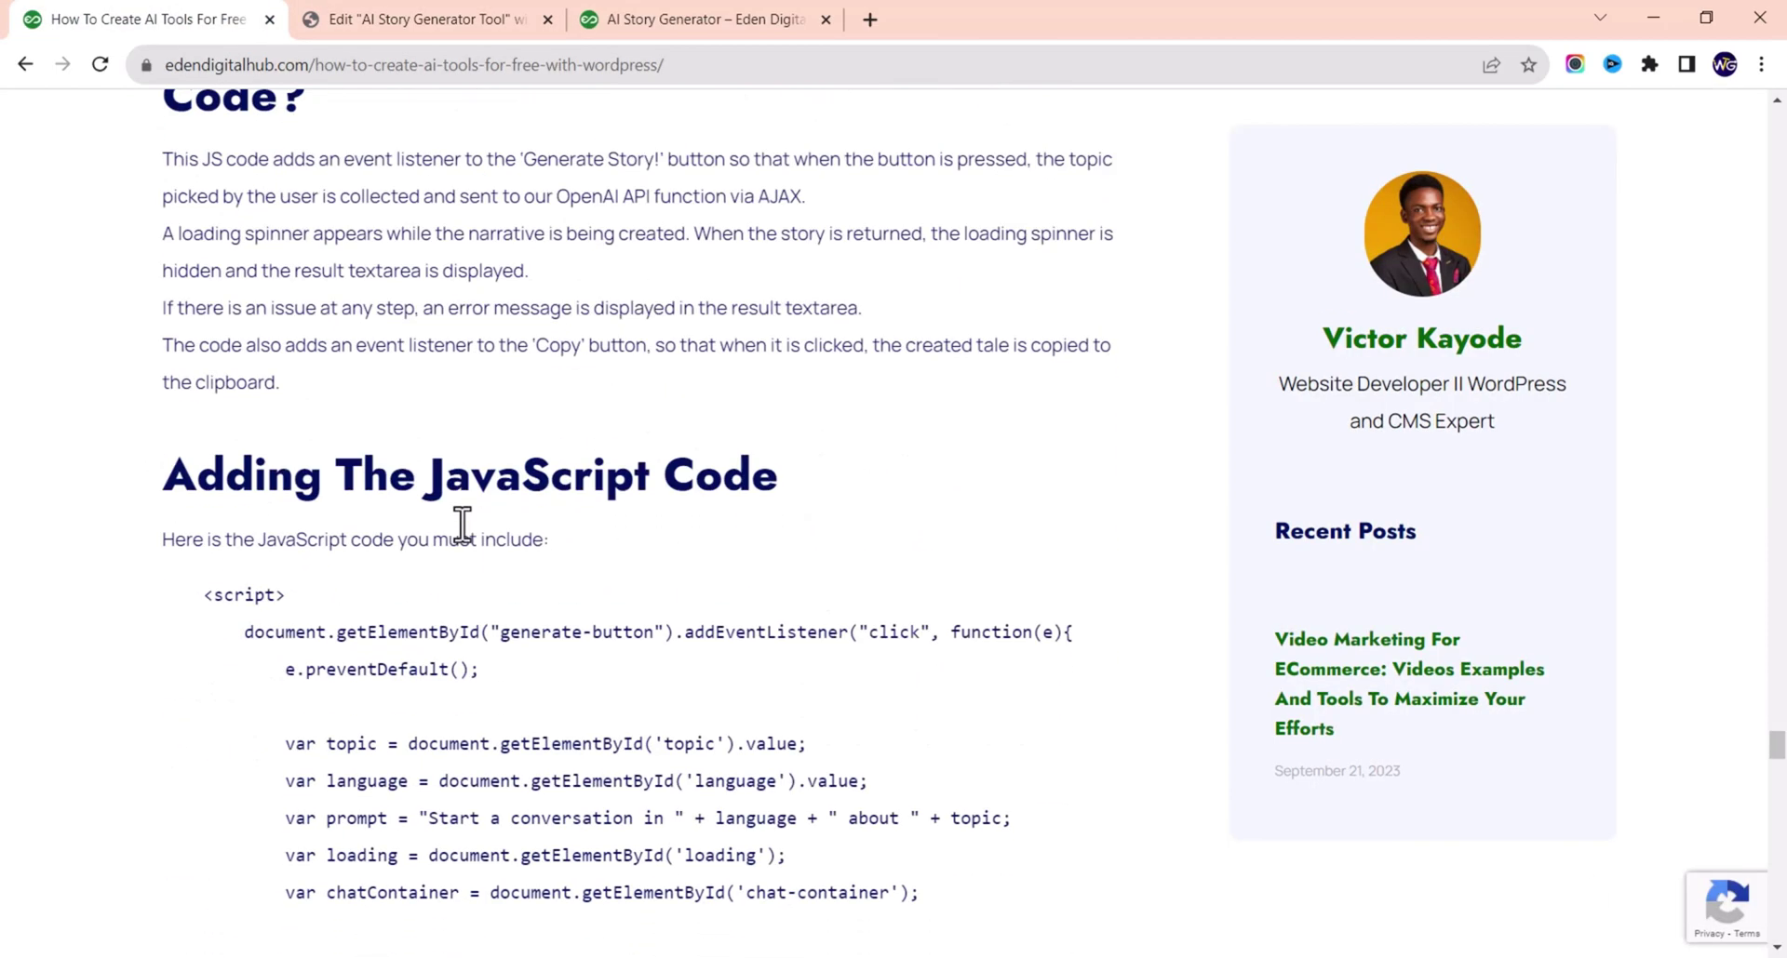
scroll(365, 471, up, 5)
scroll(366, 471, down, 3)
scroll(365, 470, up, 5)
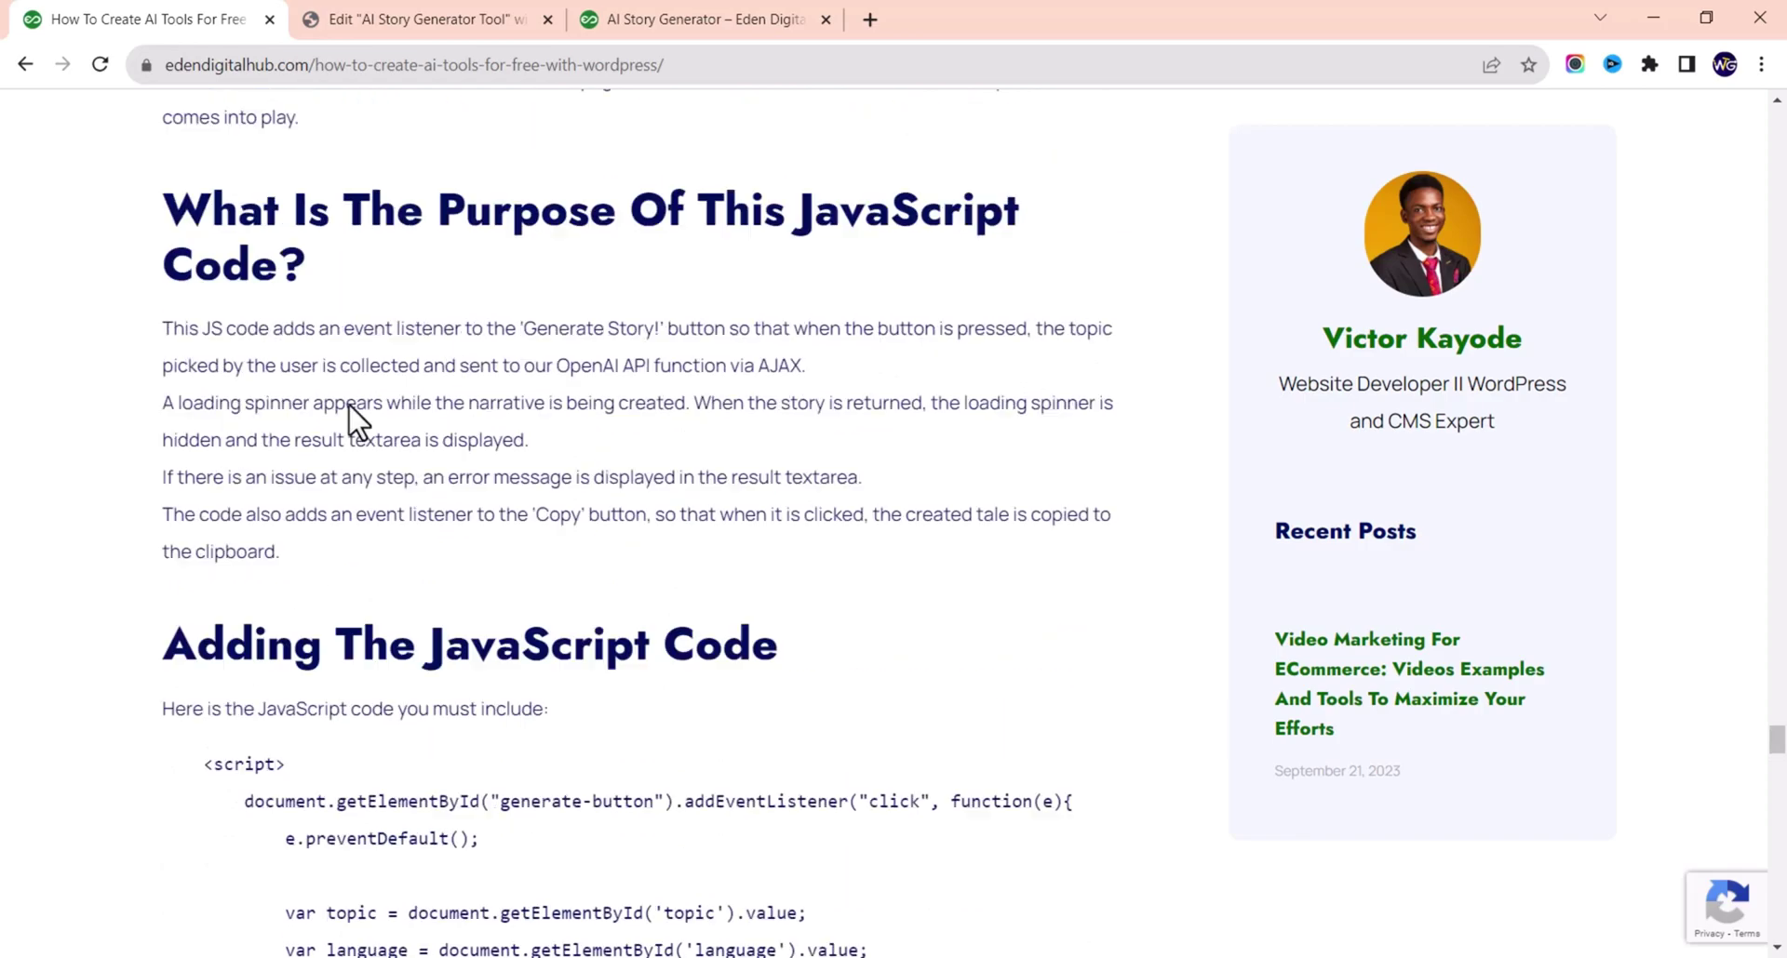
scroll(319, 462, down, 6)
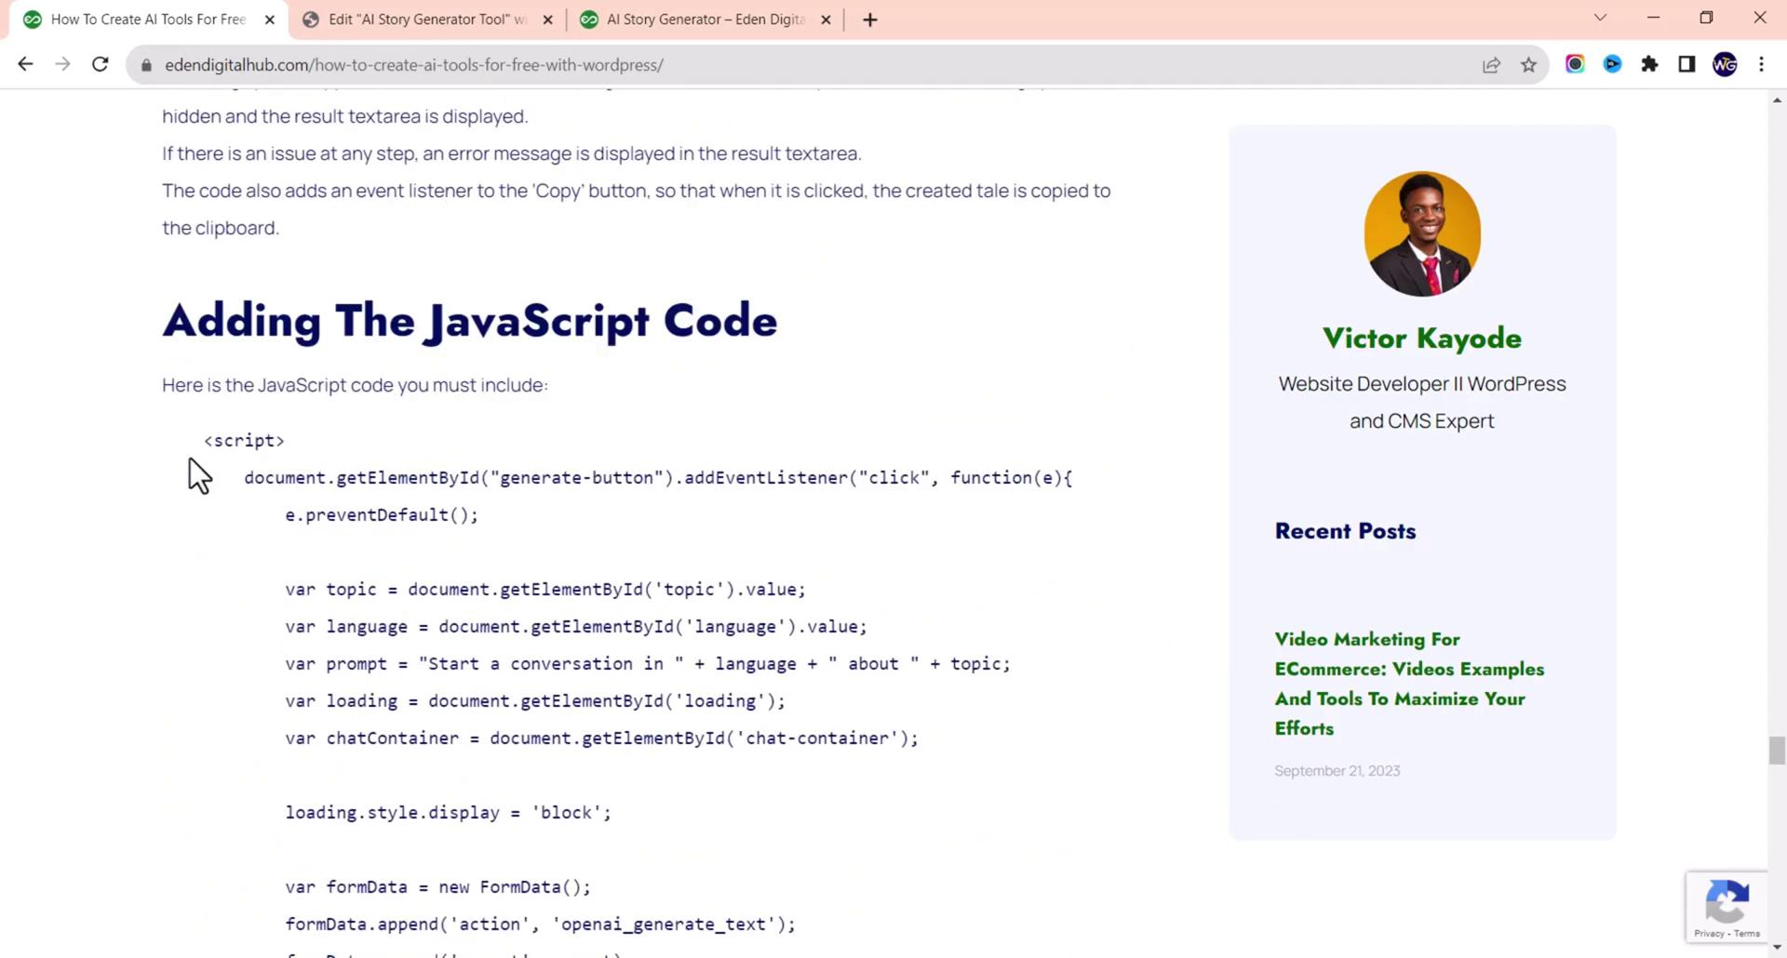
drag(197, 445, 280, 549)
scroll(655, 627, down, 14)
scroll(646, 592, down, 12)
scroll(646, 594, down, 2)
- Paste the copied JavaScript on a new line after the last closing div in the Elementor HTML widget's code
click(419, 19)
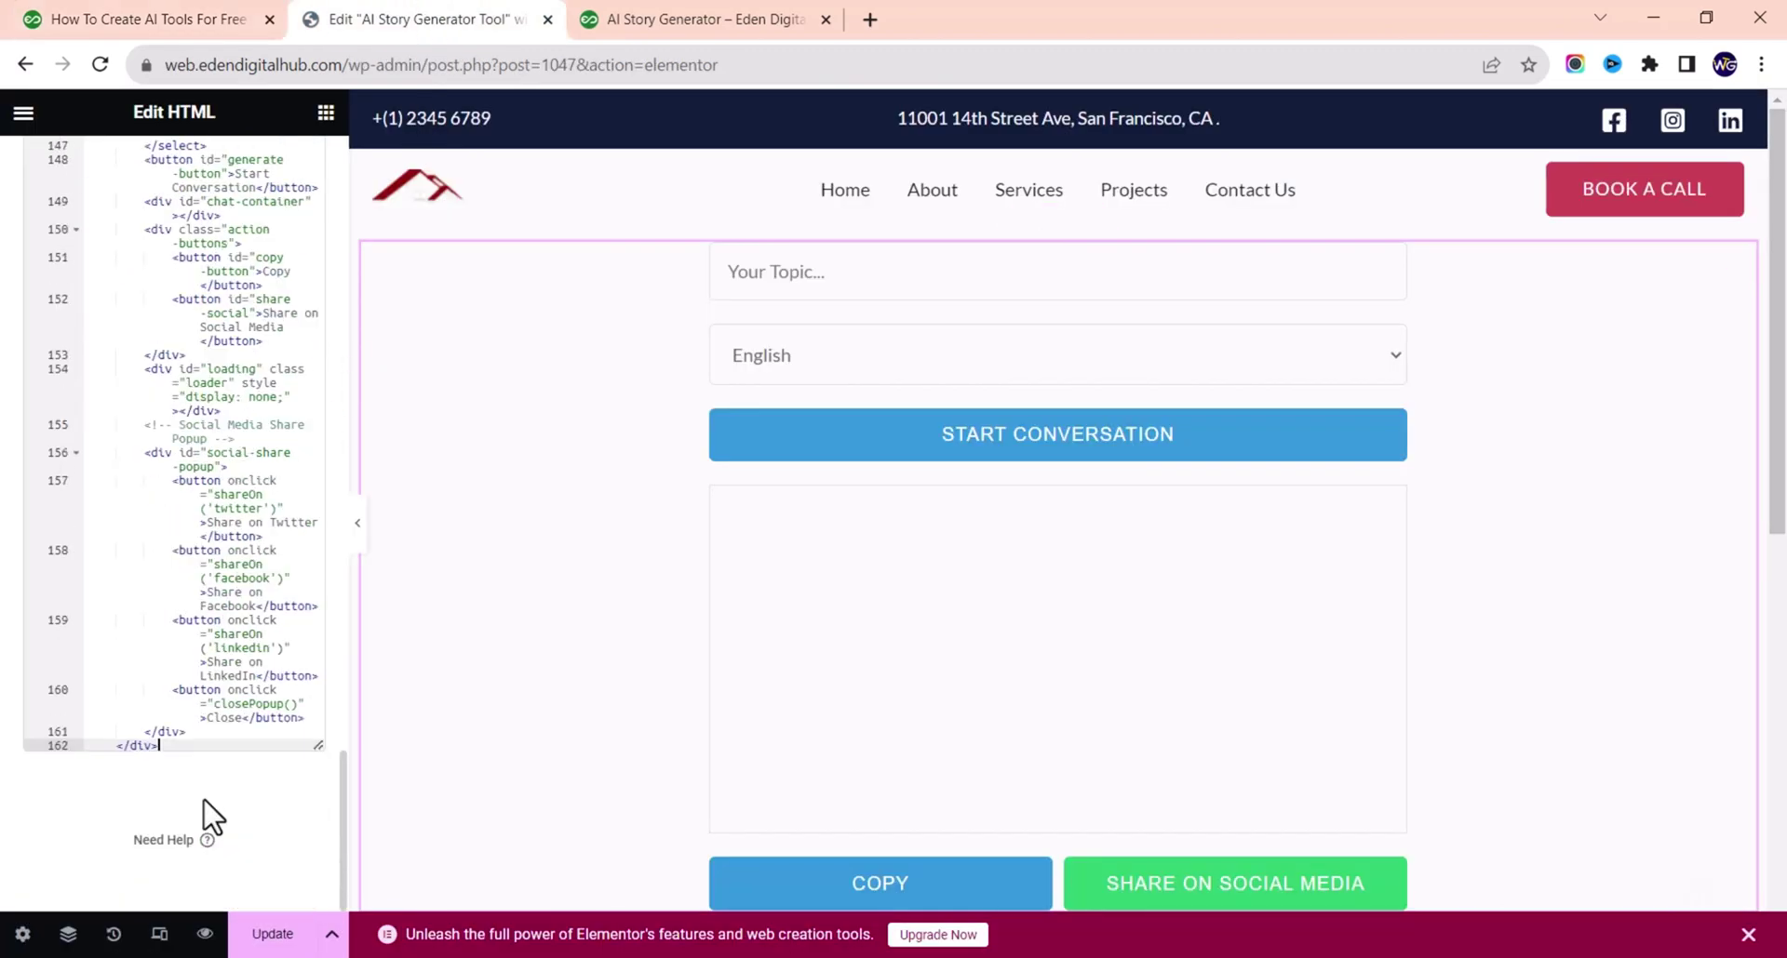
click(180, 745)
key(Return)
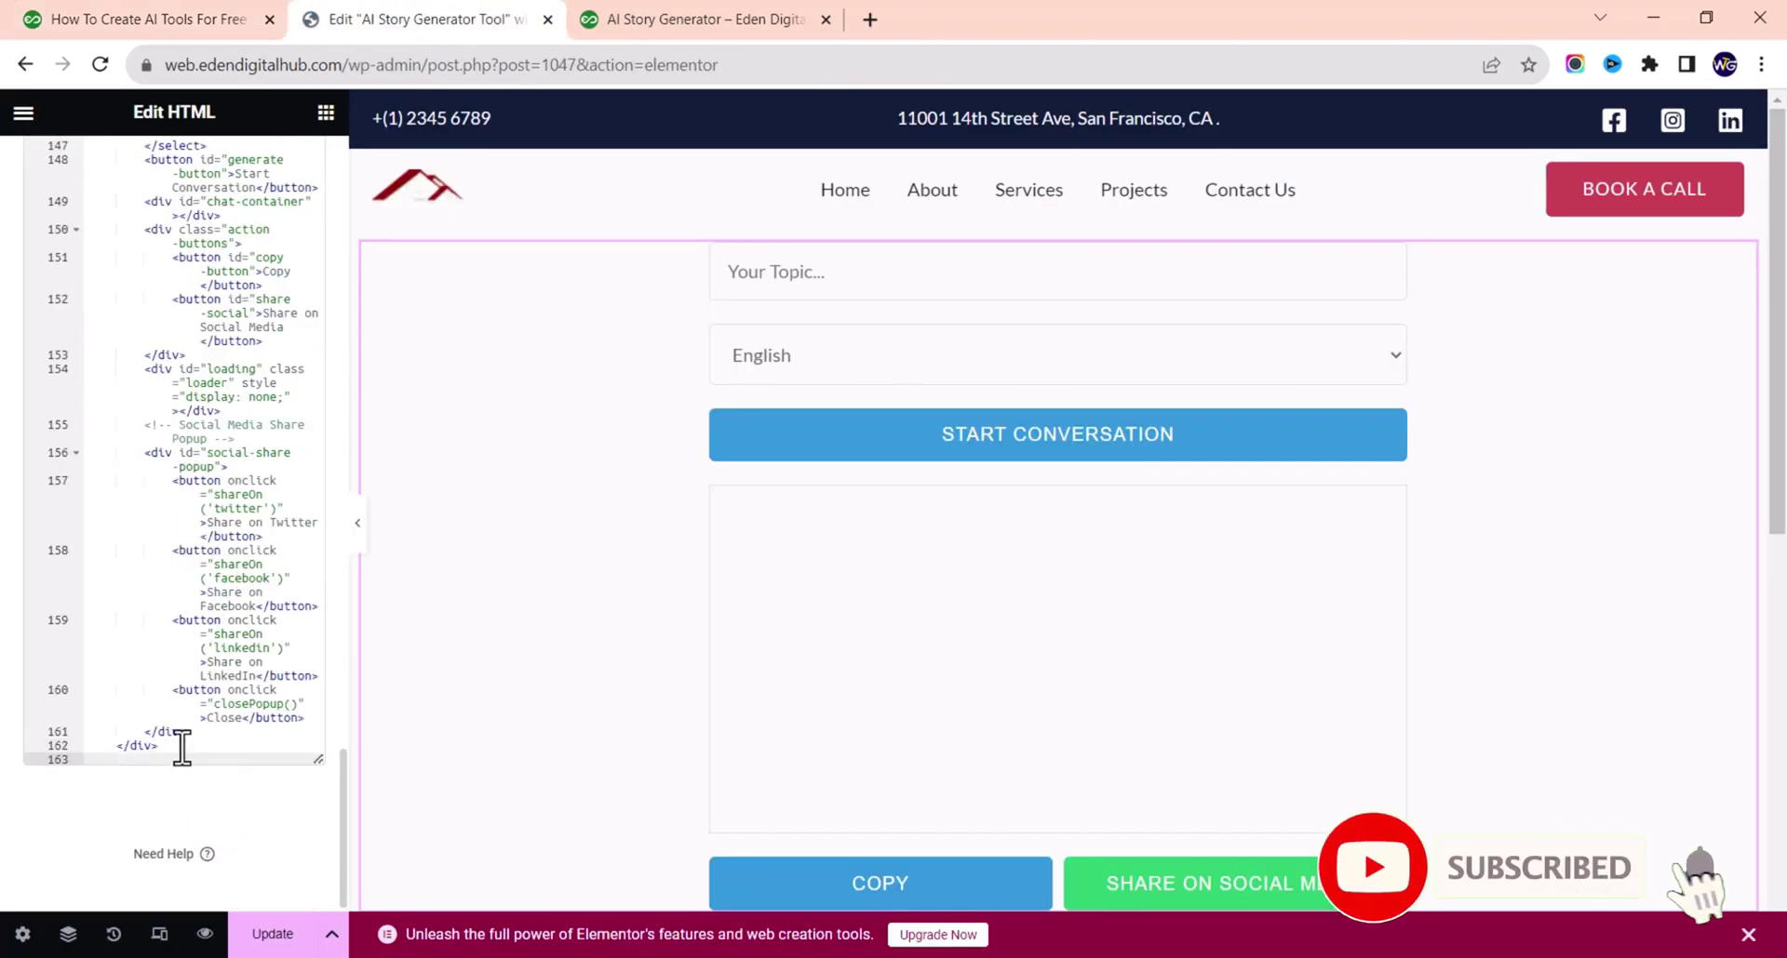
key(ctrl+v)
scroll(158, 735, down, 10)
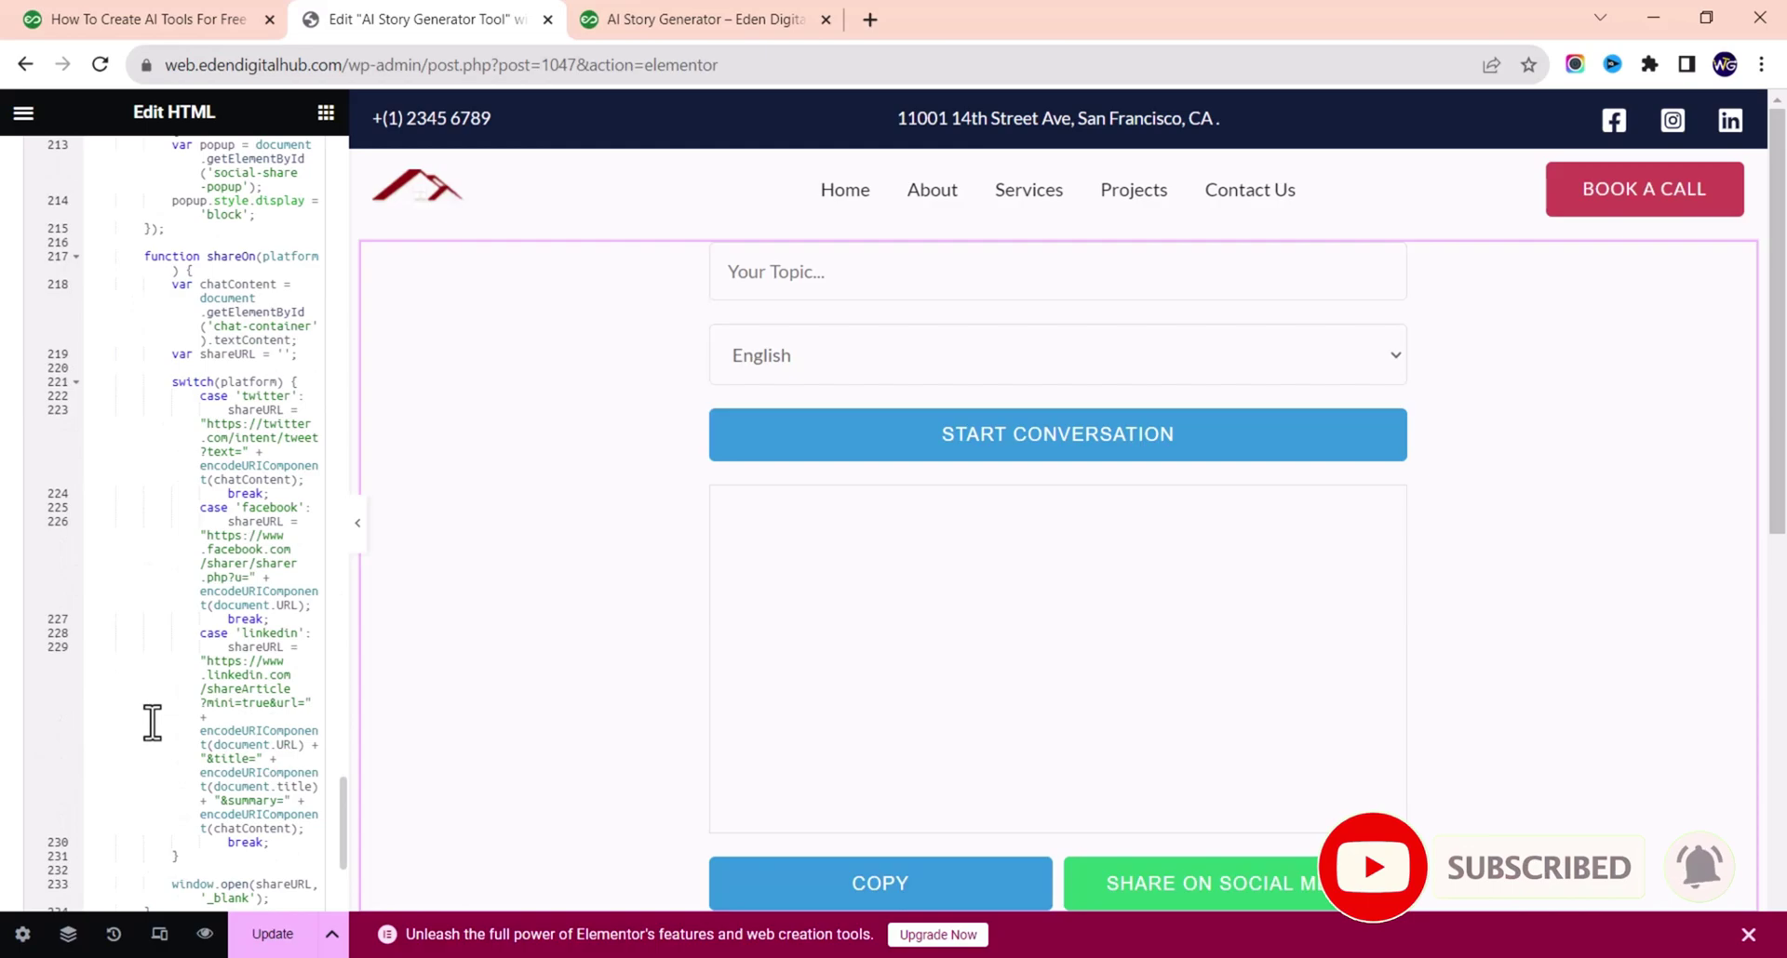
scroll(152, 722, down, 5)
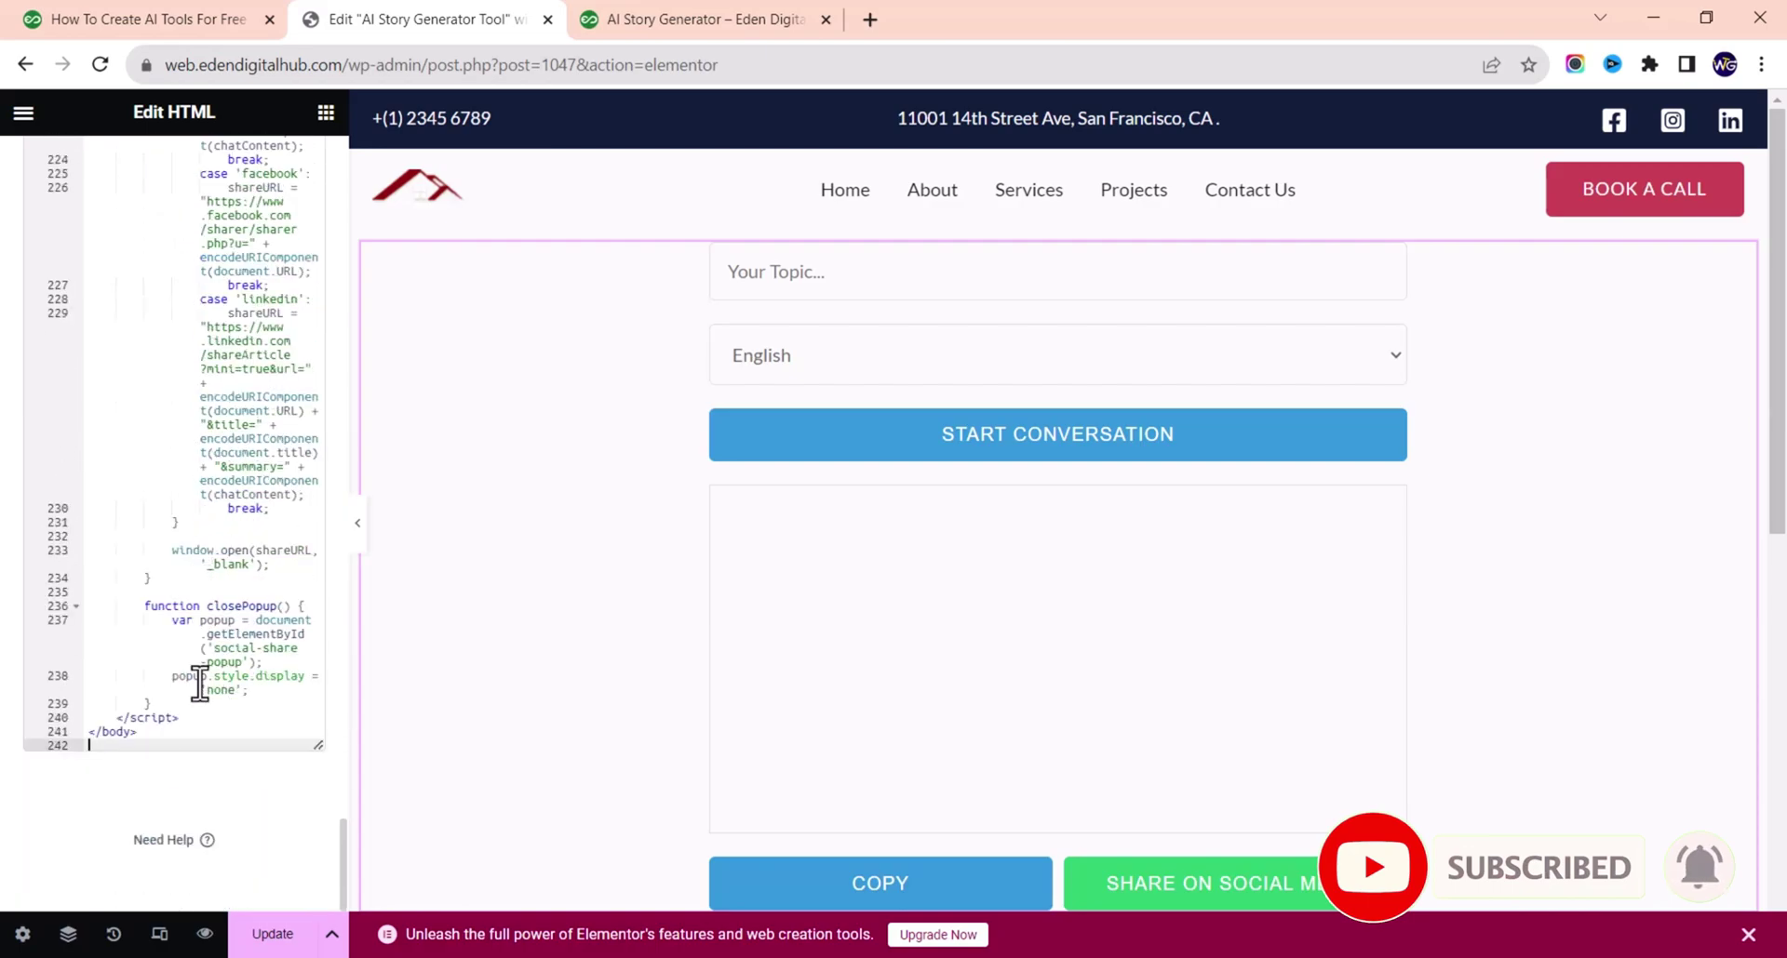
- Delete the closing body tag at the end of the widget code and update the page
click(162, 741)
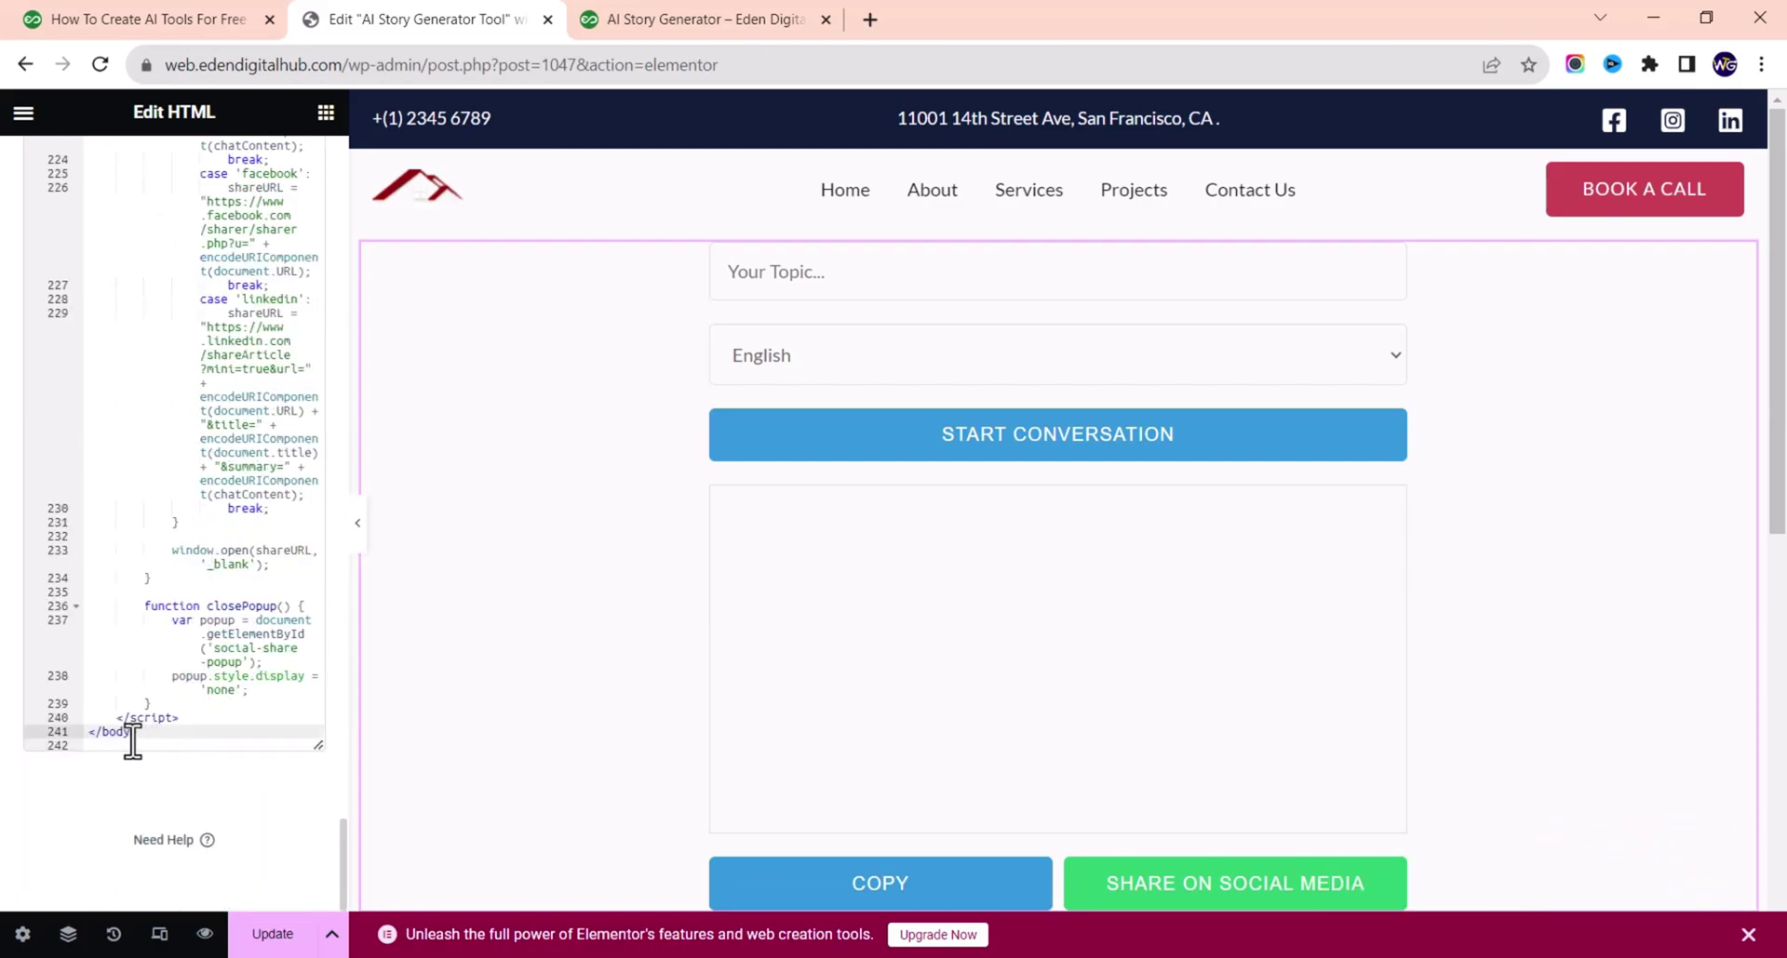
drag(133, 741, 76, 735)
click(264, 935)
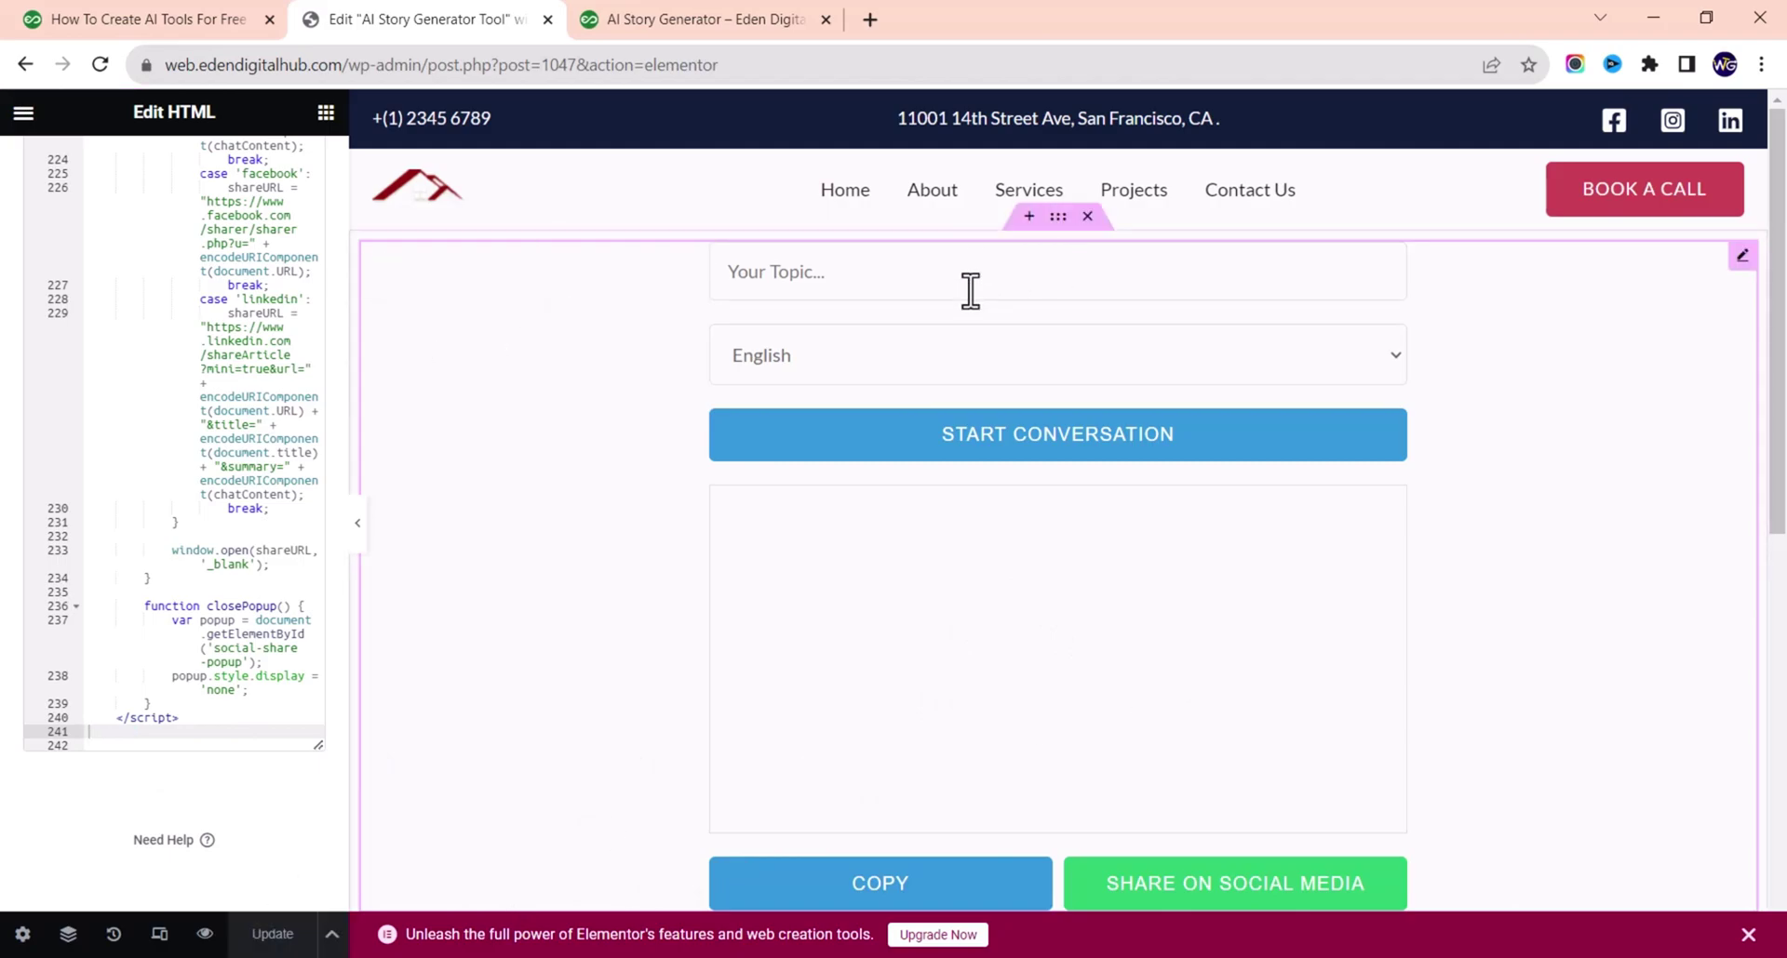
- Add a single-column container with vertical direction above the story generator form
click(1029, 218)
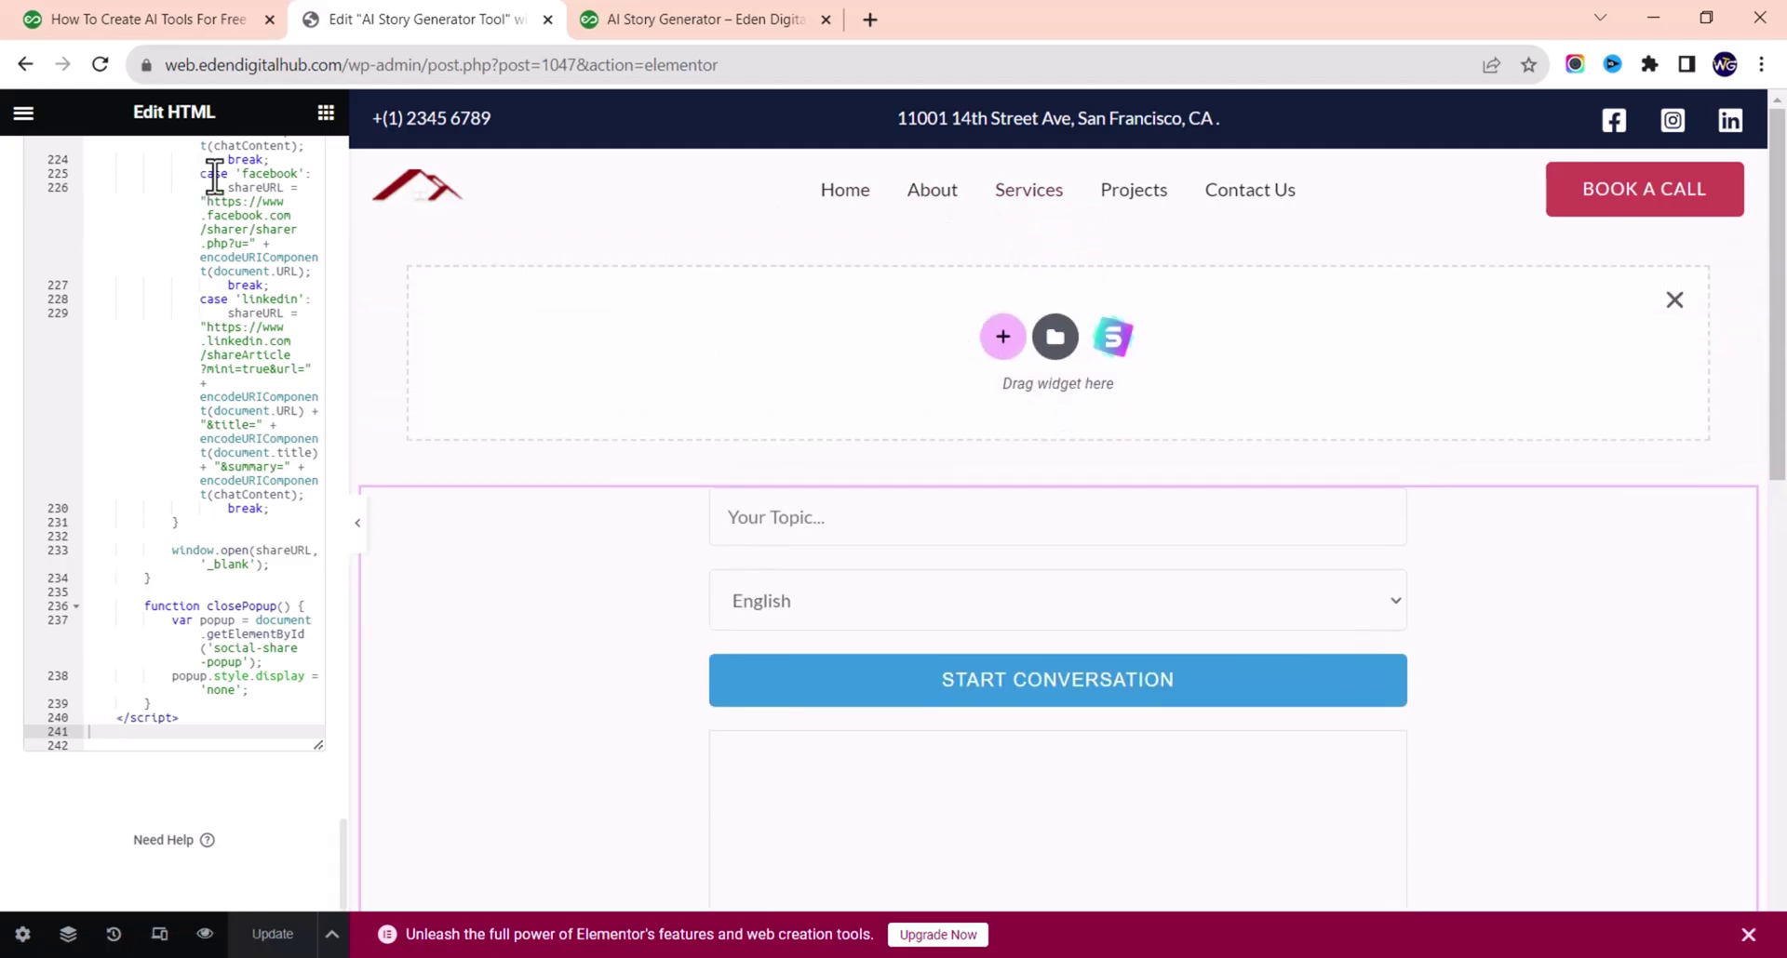
click(1002, 338)
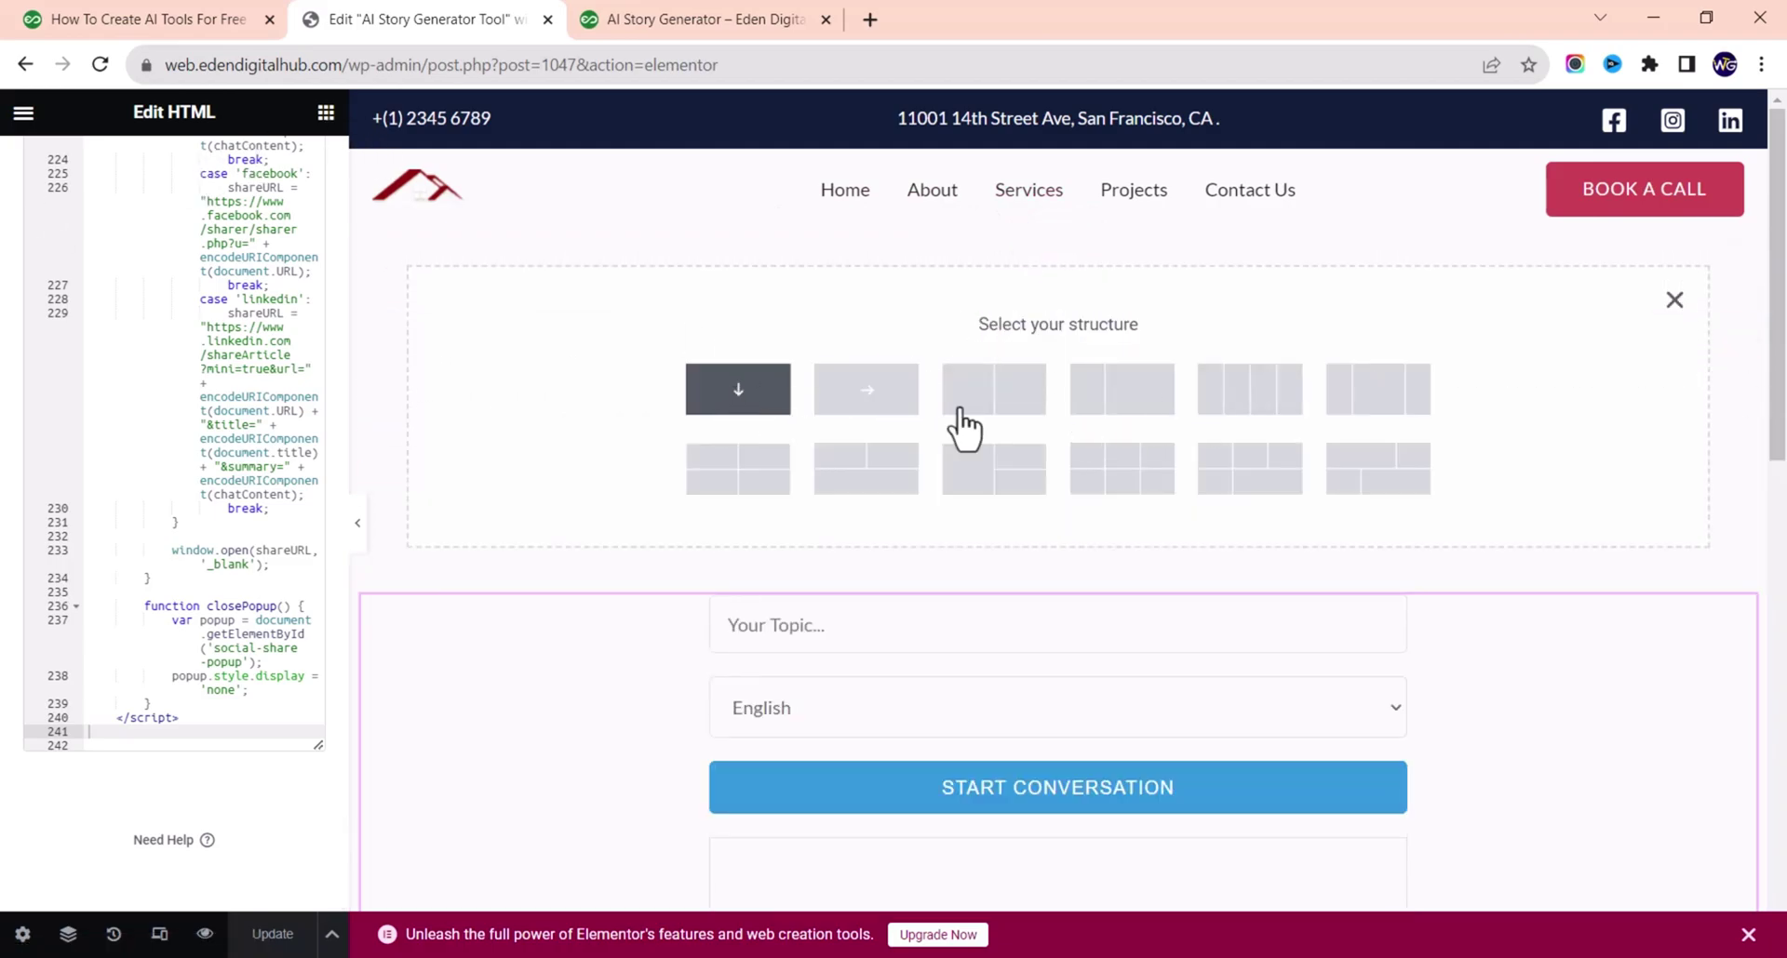
click(702, 372)
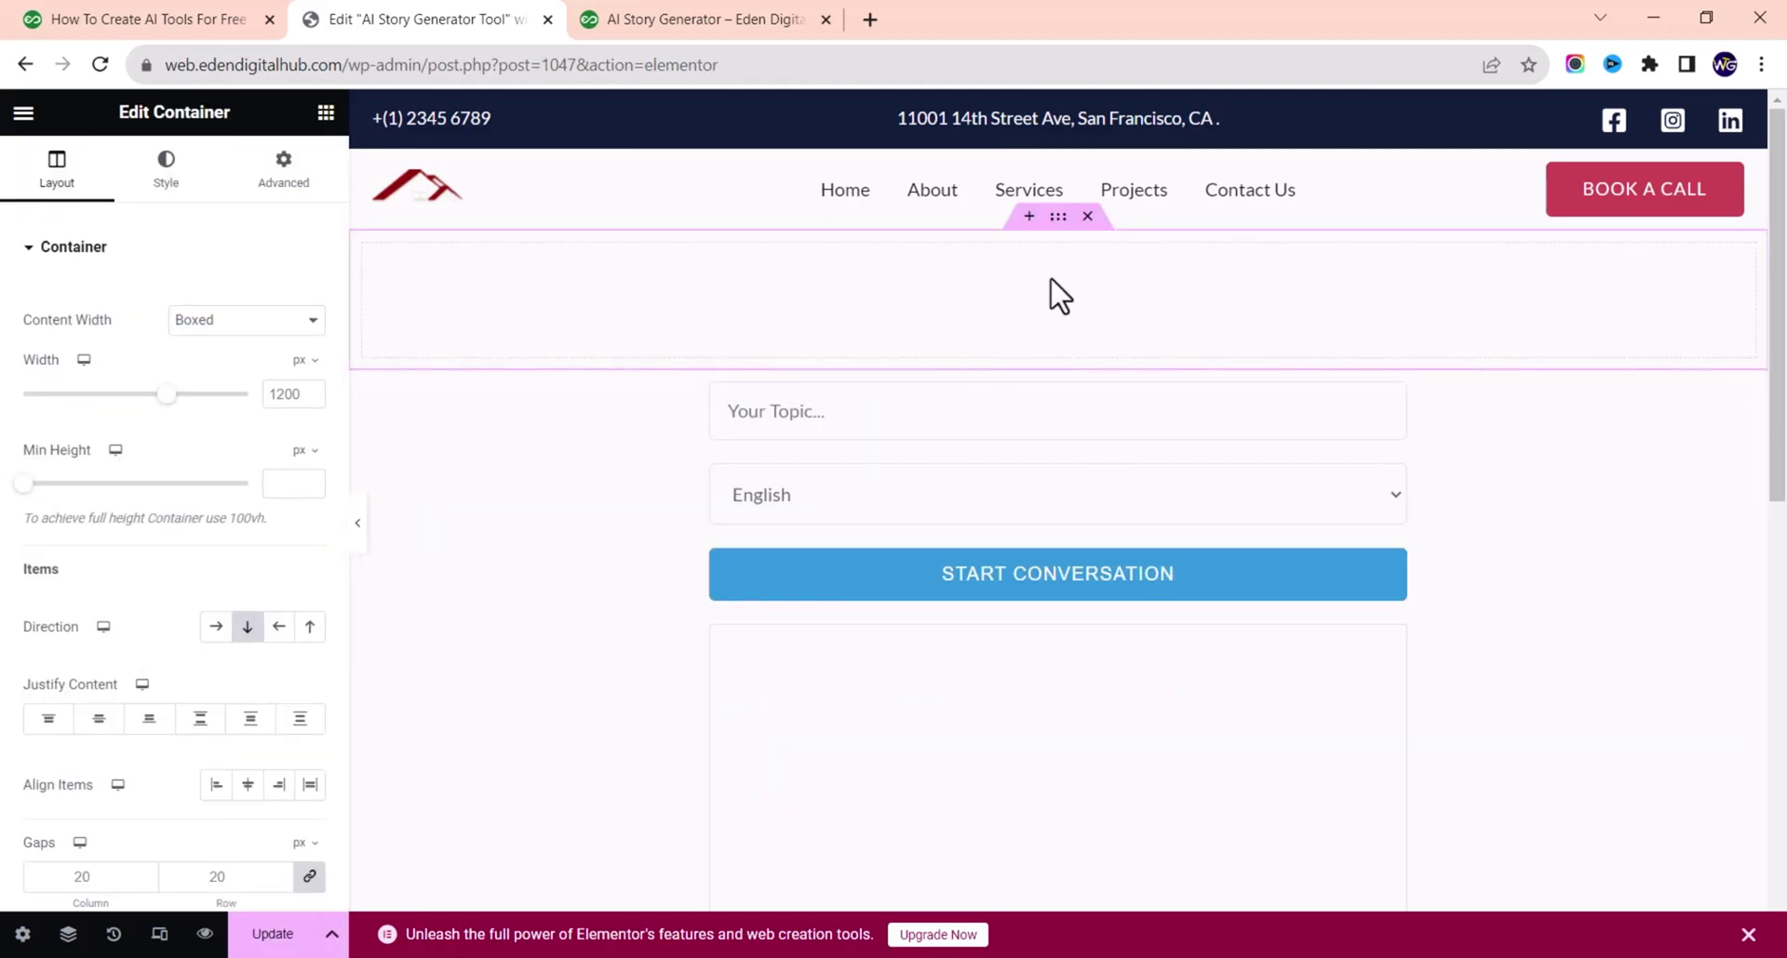
- Place a Heading widget in the new container, title it "AI STORY GENERATOR TOOL" and center it
click(1057, 298)
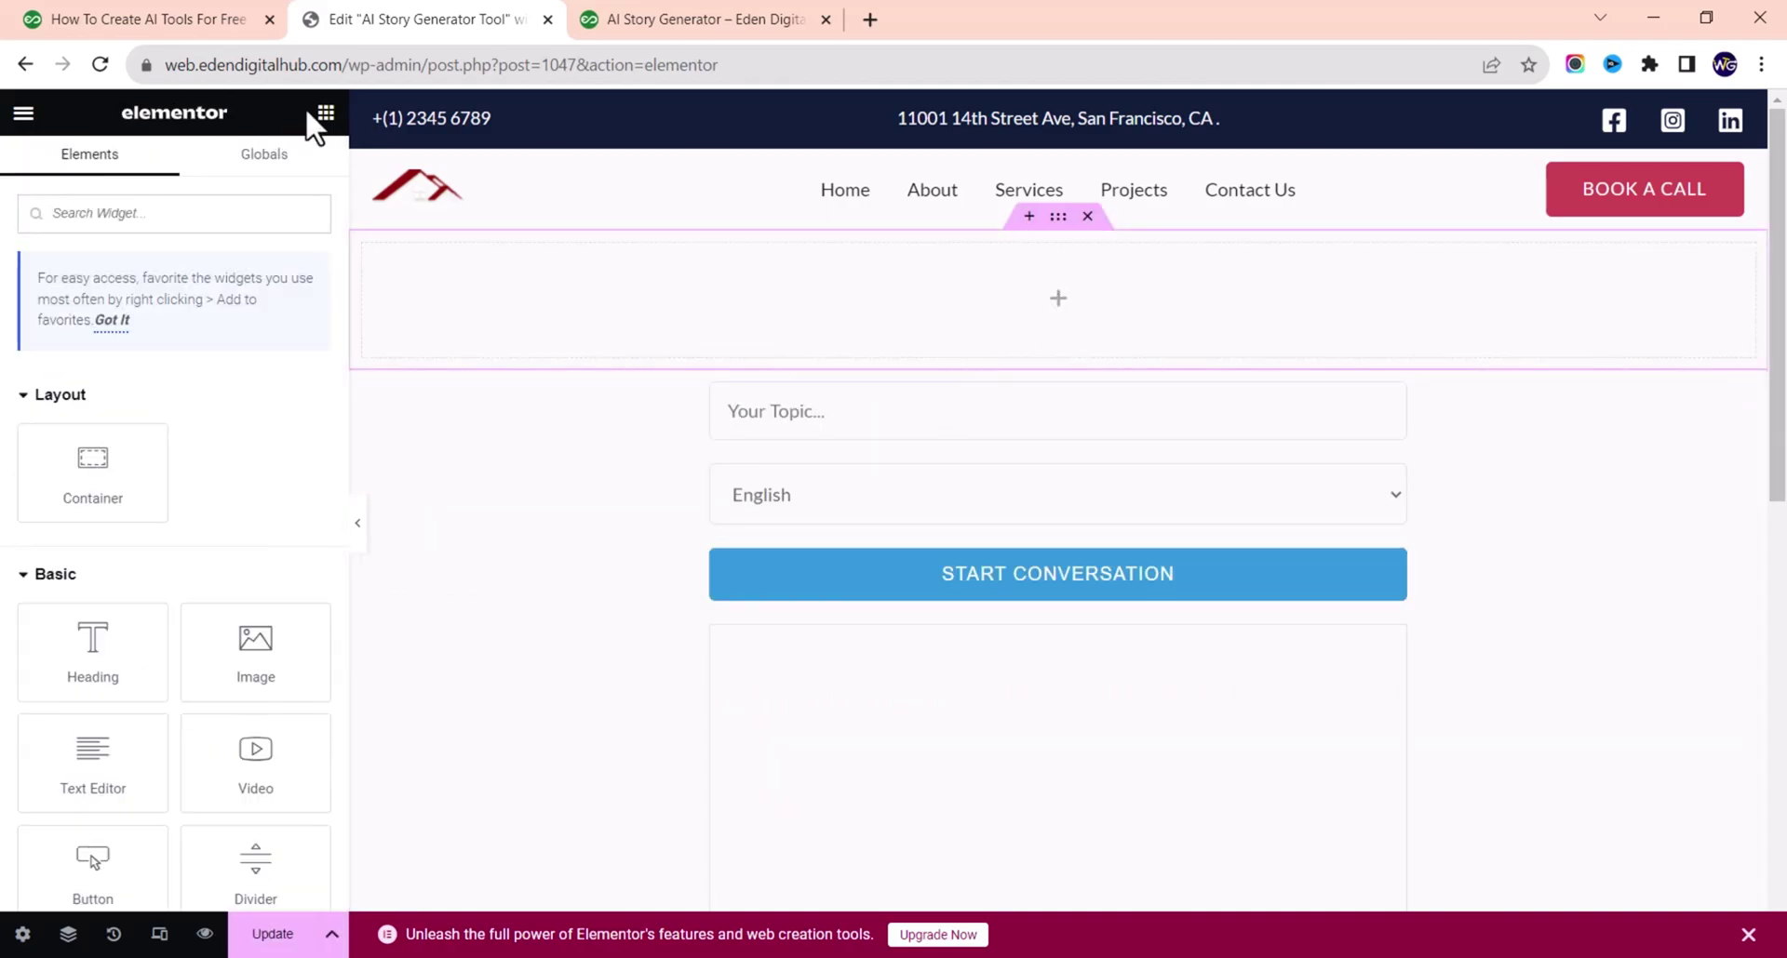
drag(86, 647, 346, 391)
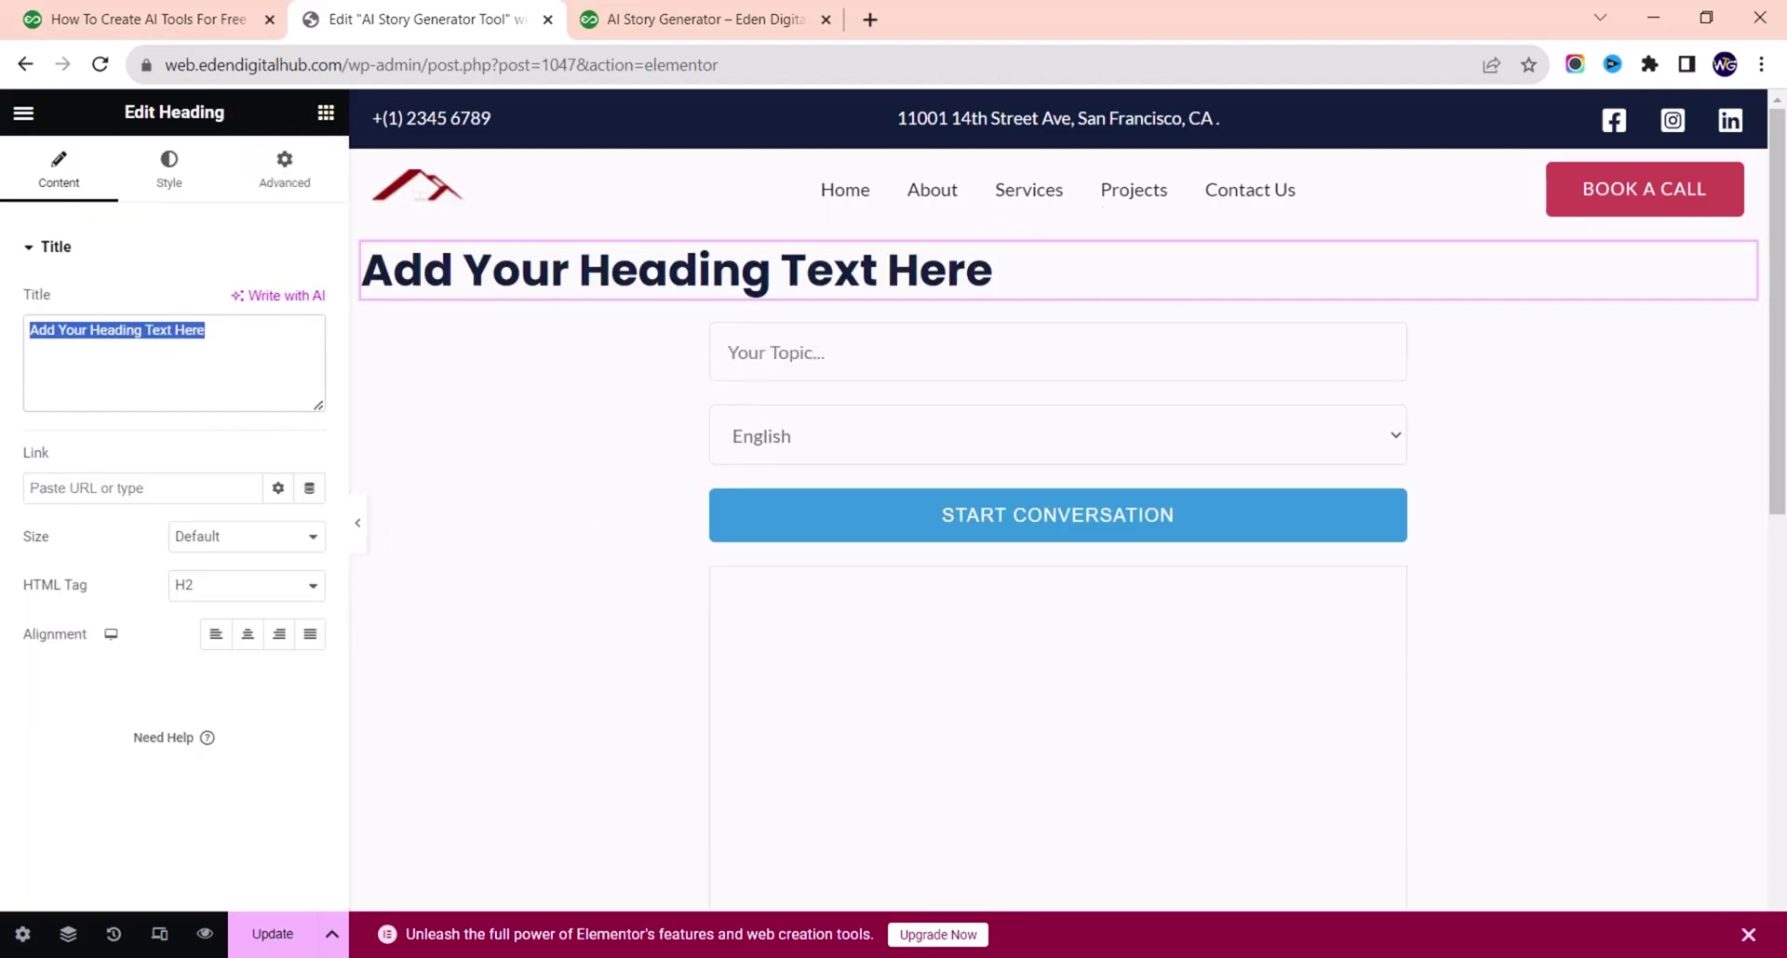
text(AI STORY GEBE)
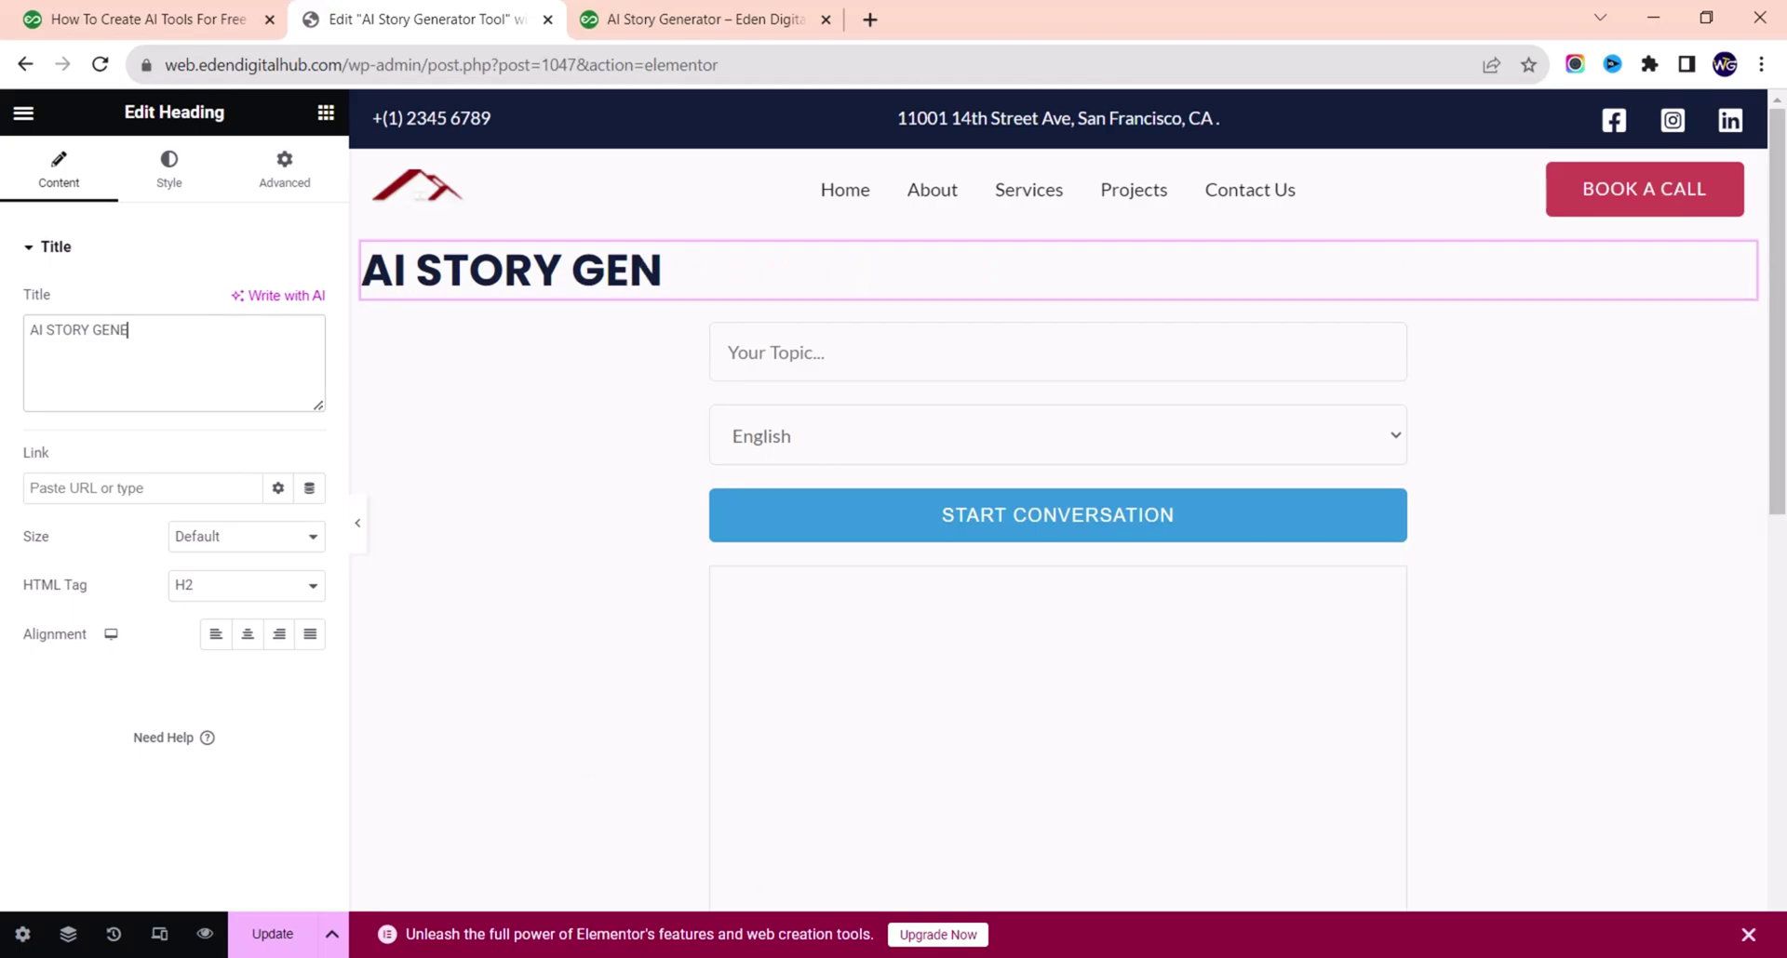
text(RATOR )
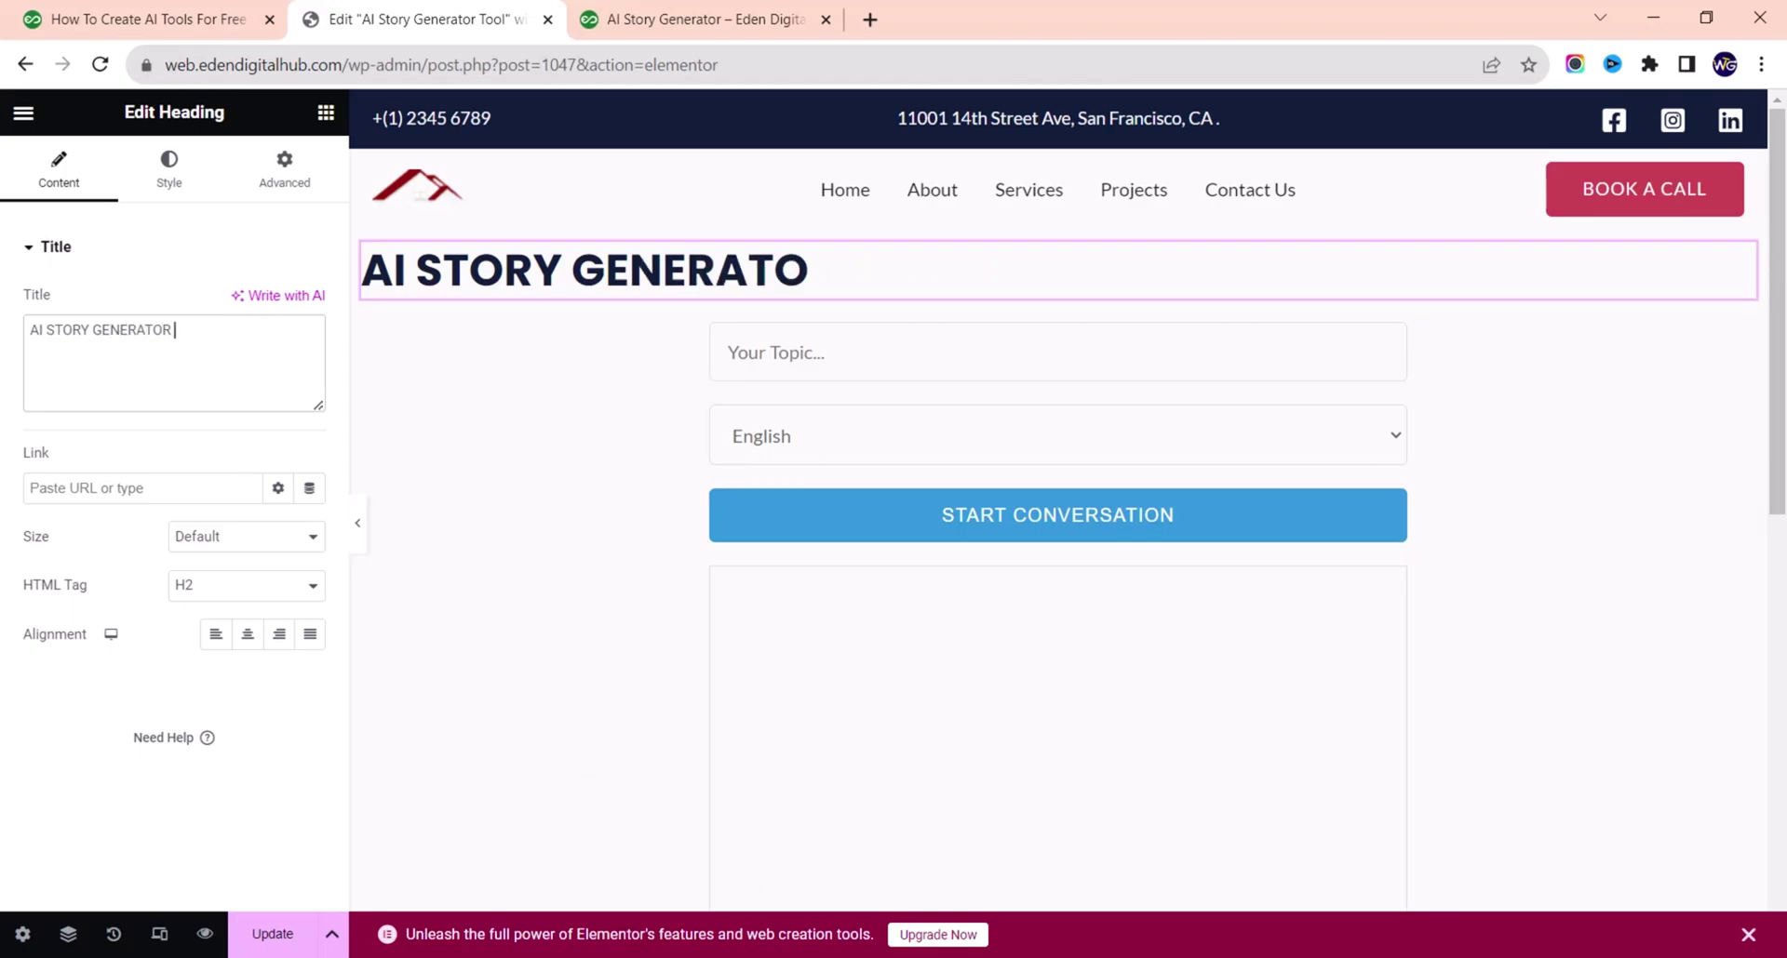
text(TOOL)
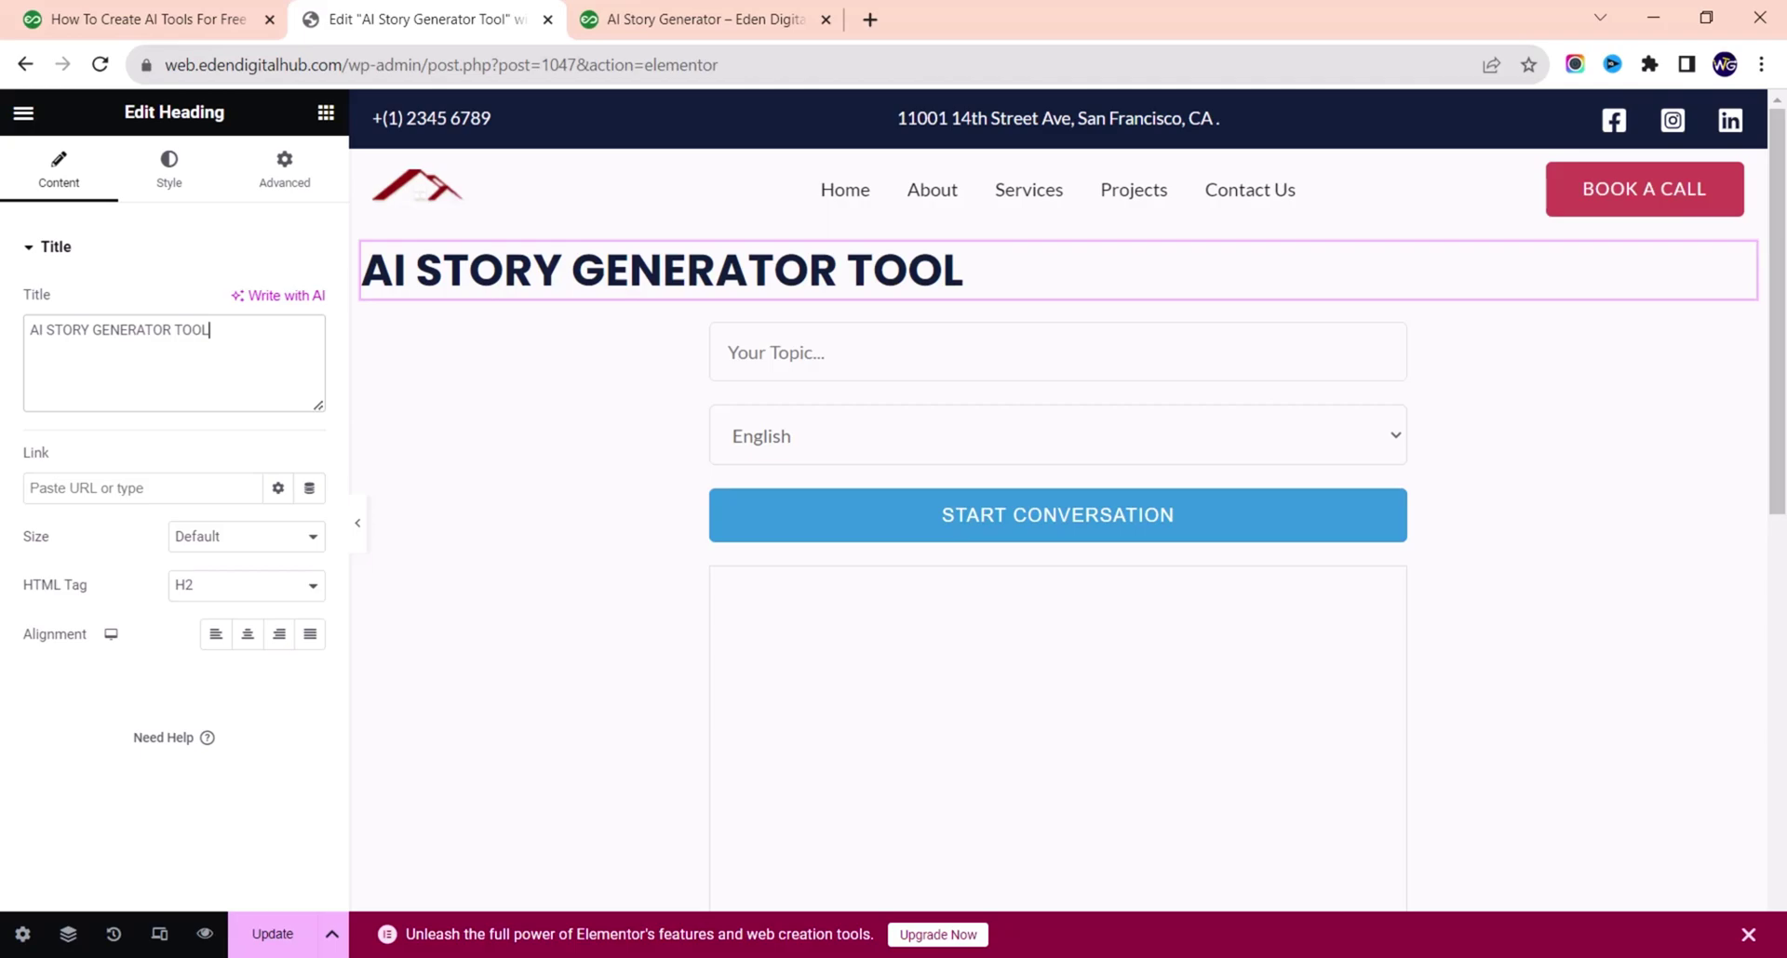
click(248, 633)
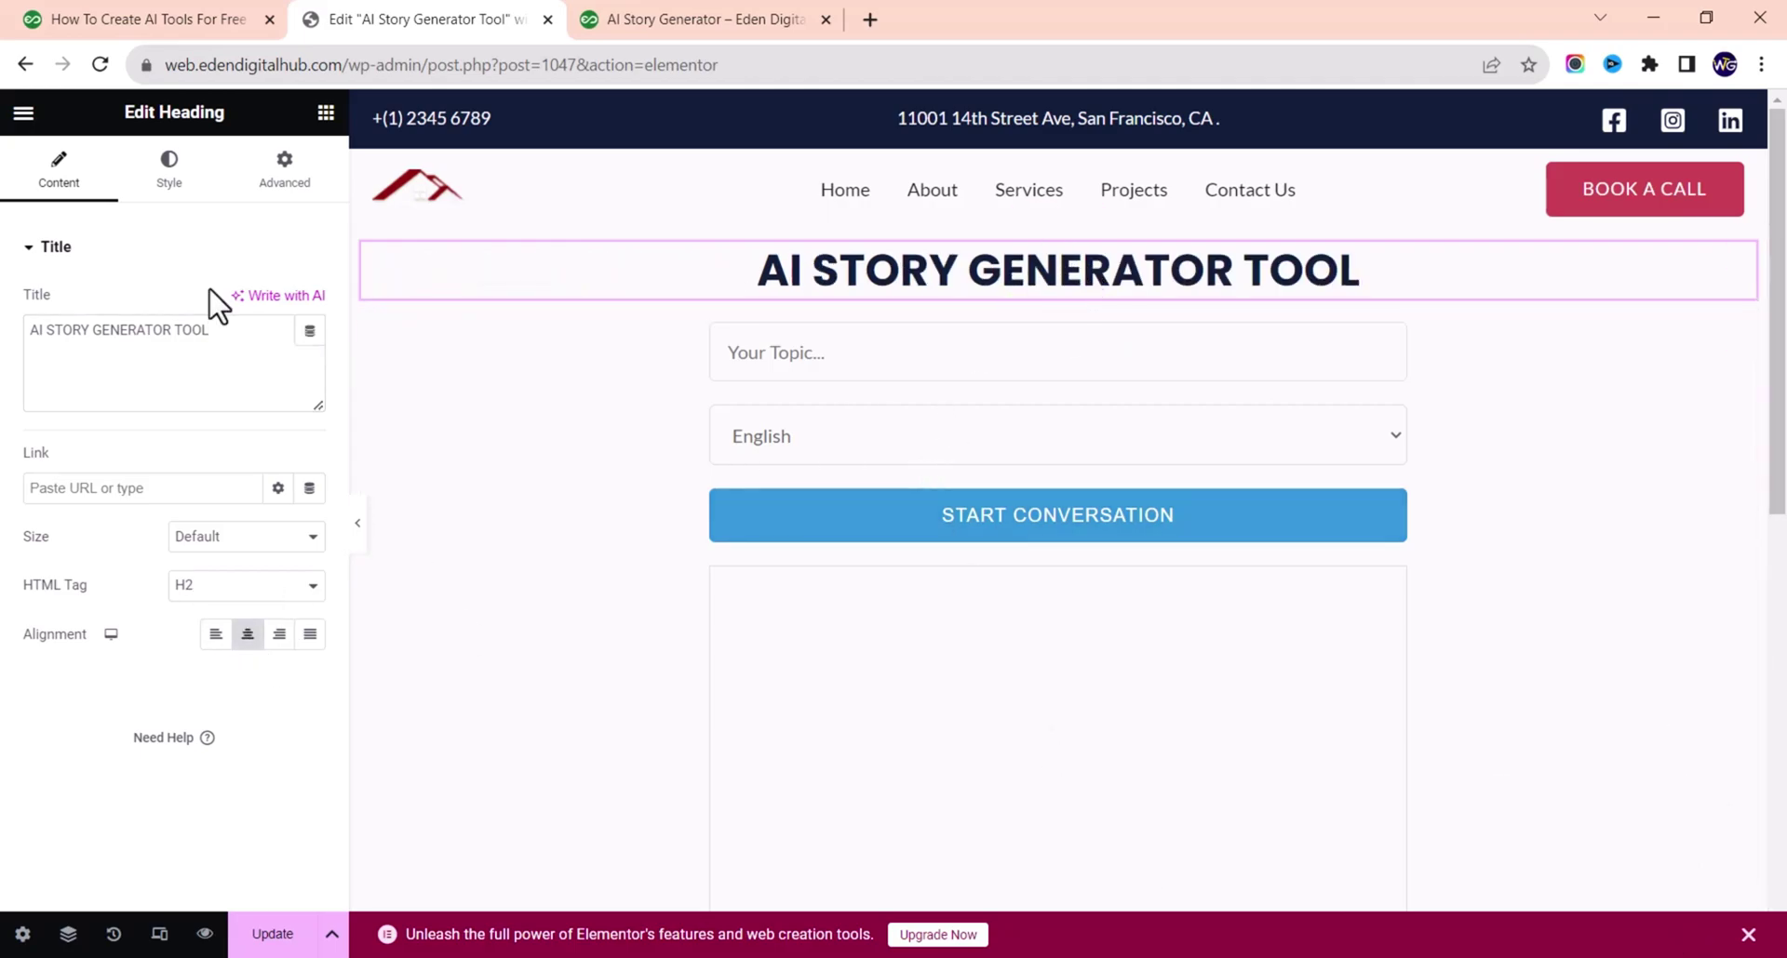
- Unlink the heading's padding values, set only the top padding to 50 px, and update the page
click(284, 172)
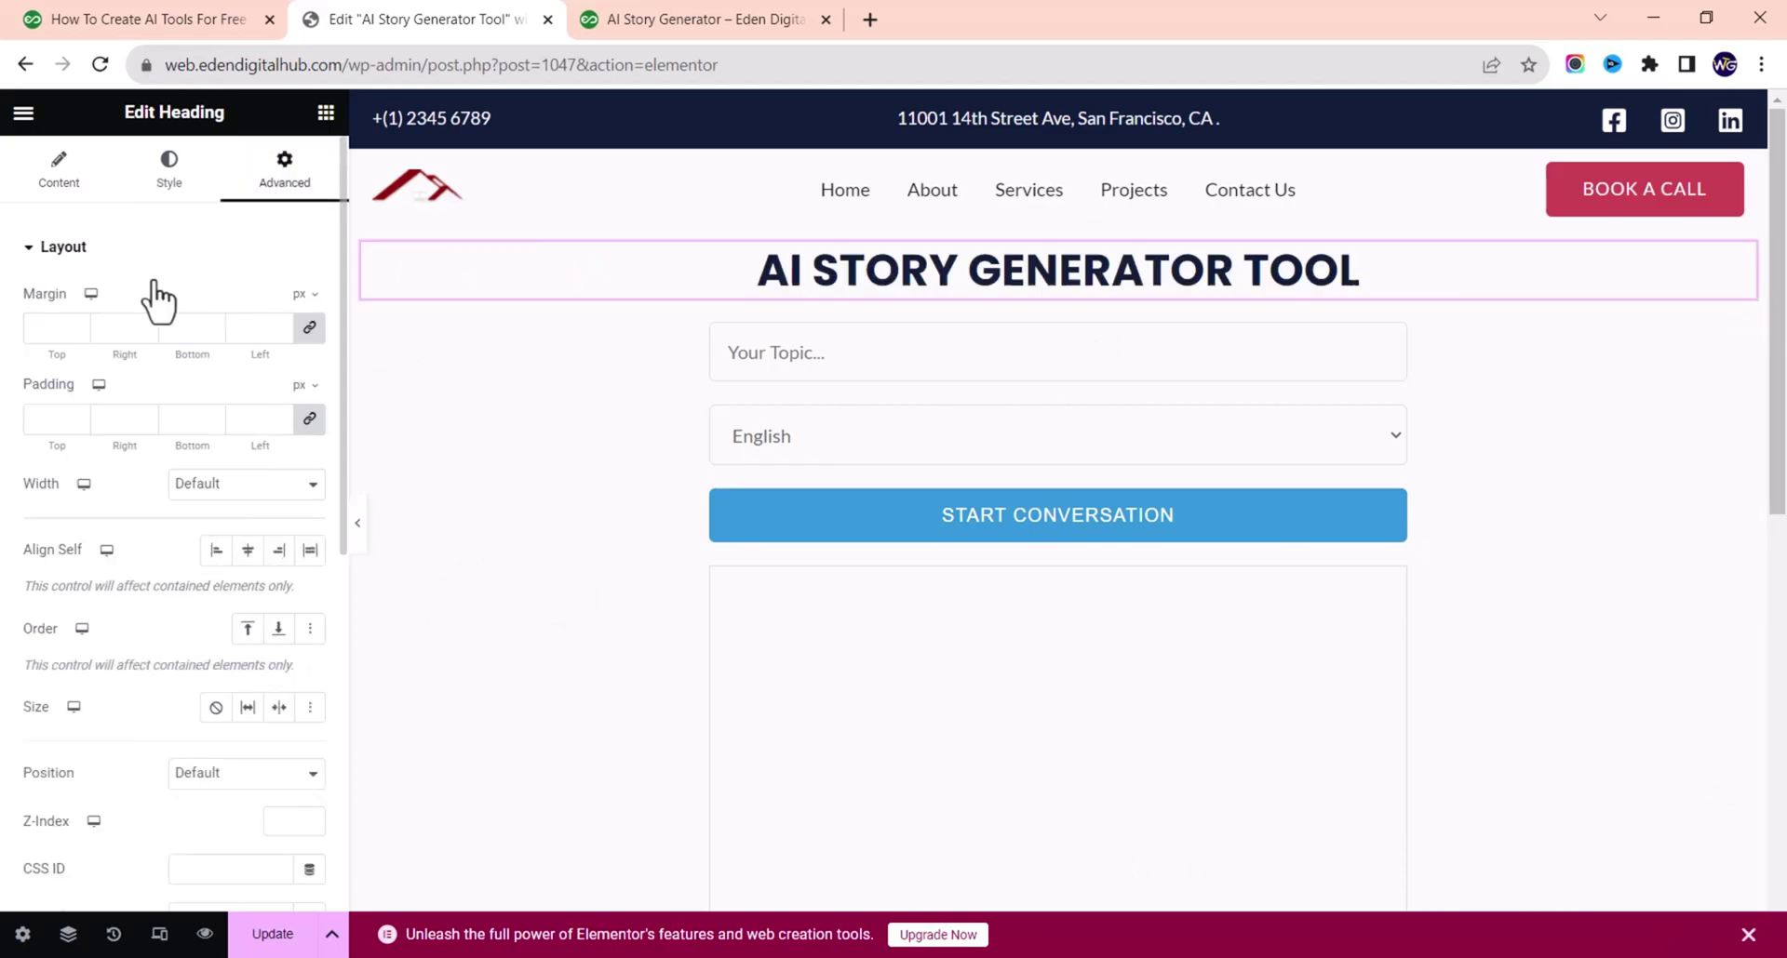
click(310, 420)
click(49, 418)
text(50)
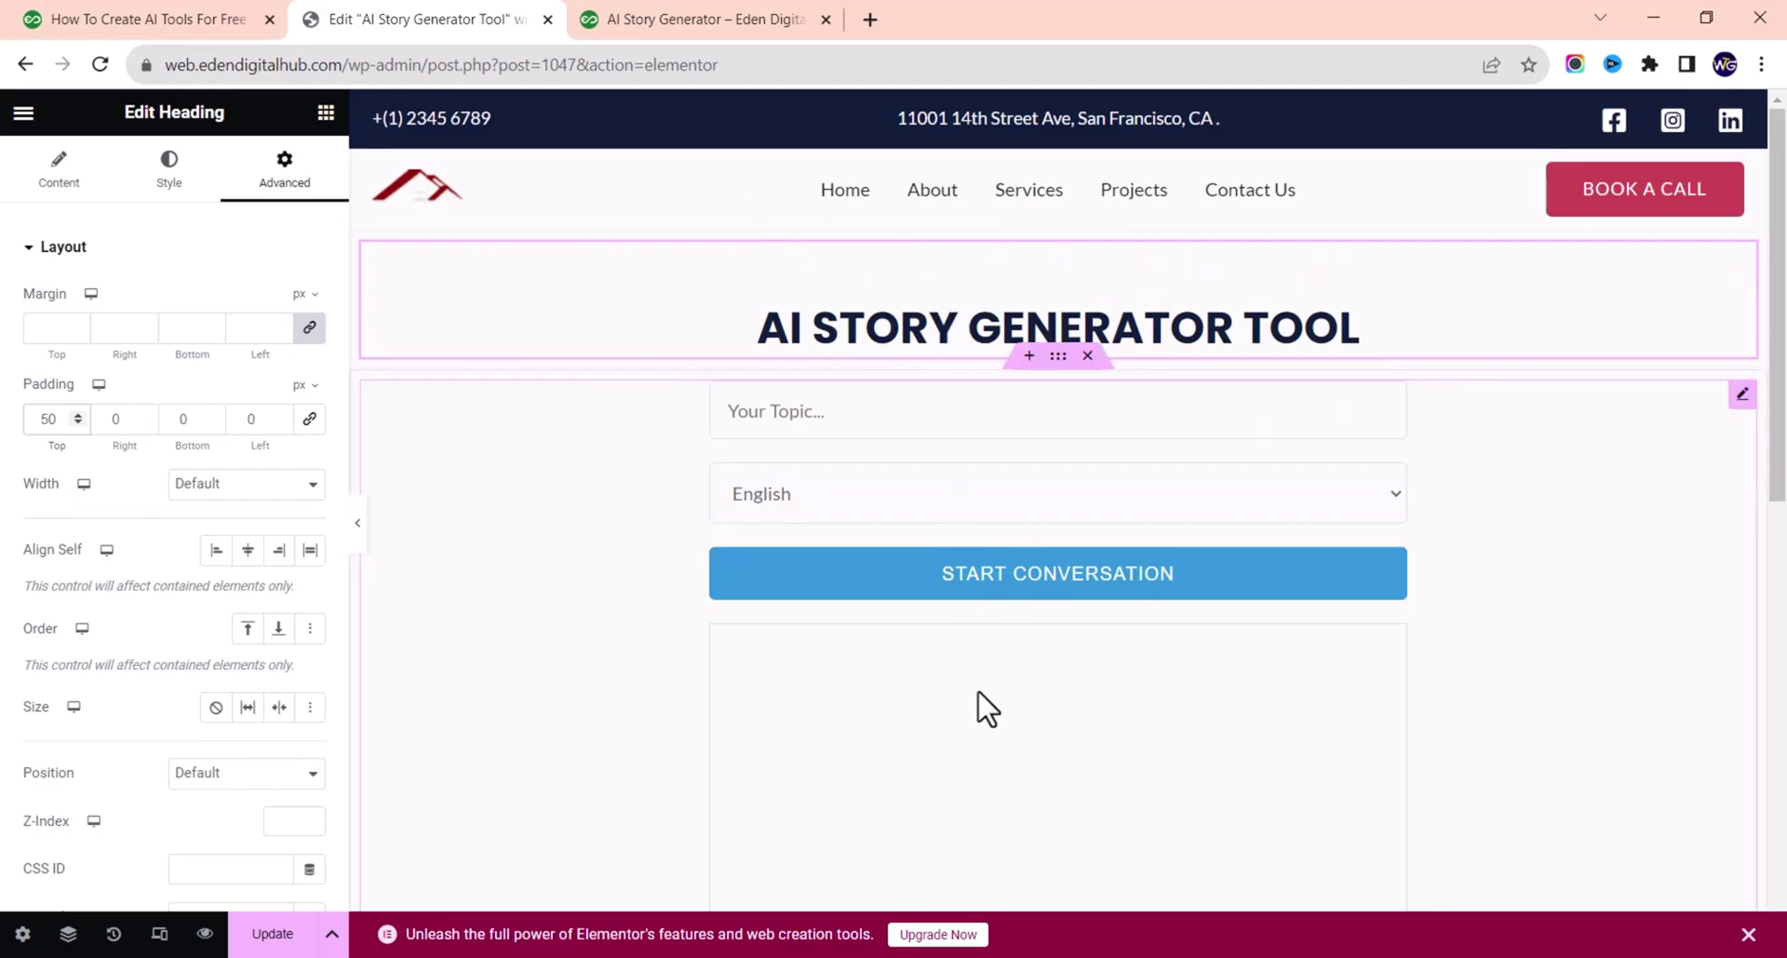
click(262, 938)
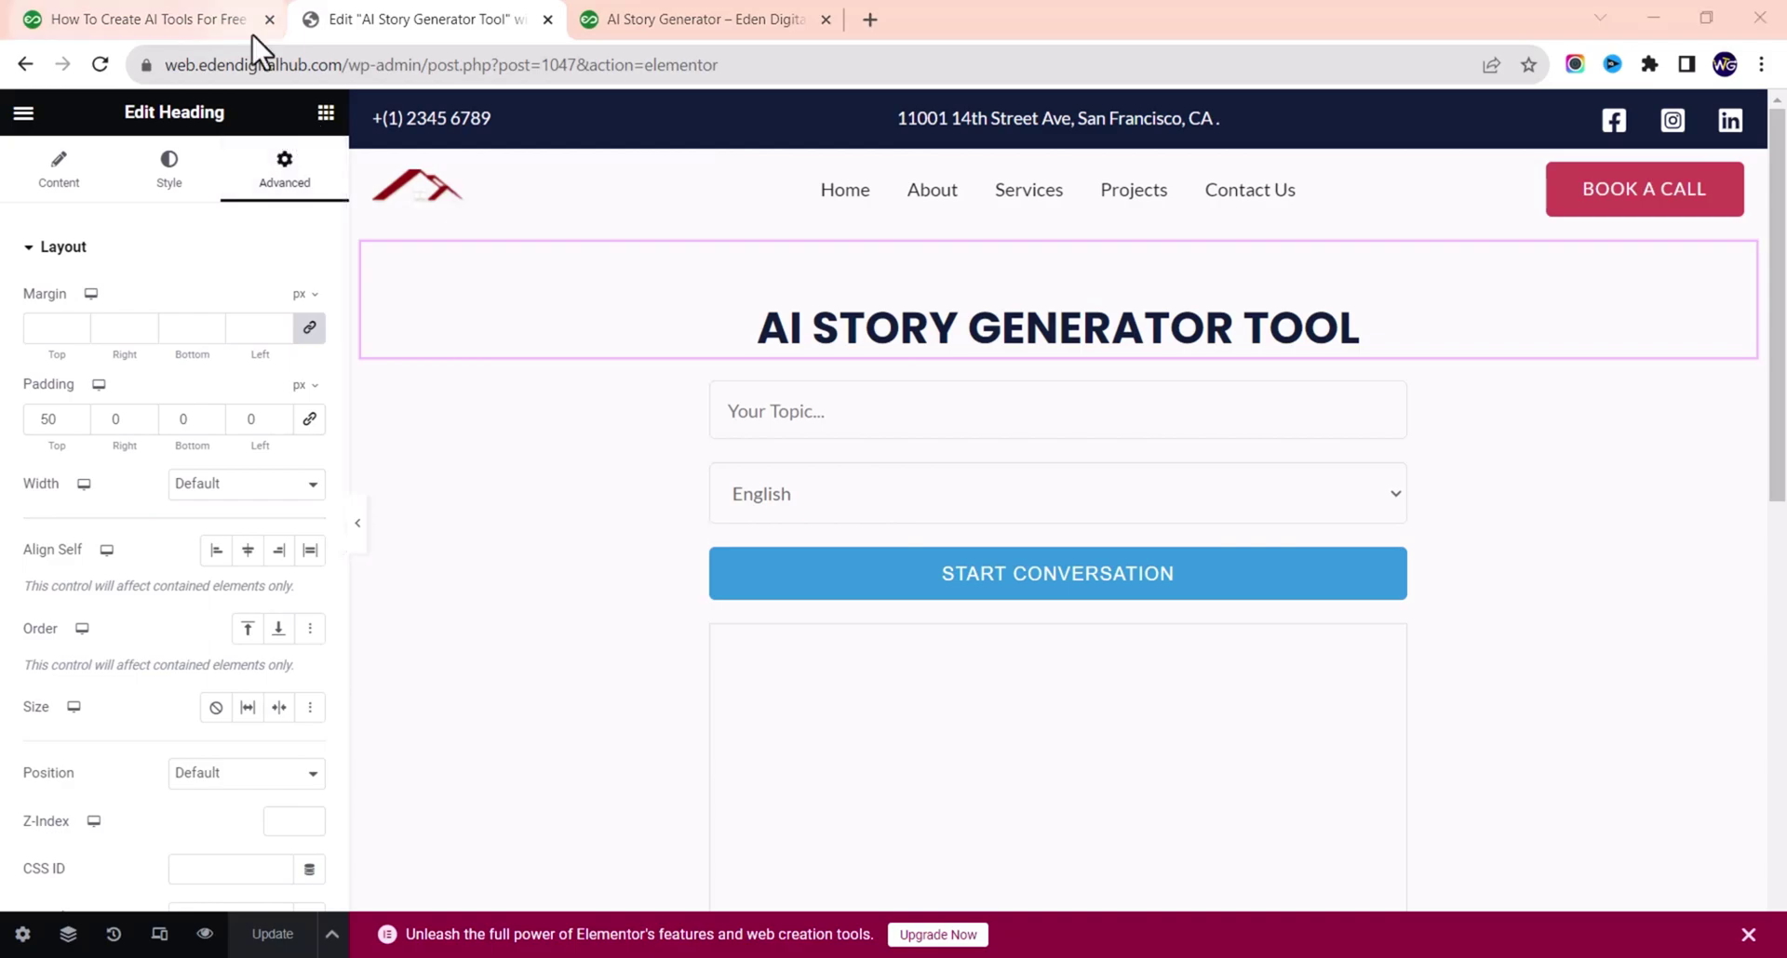
- Find the section on getting an OpenAI API key in the guide and open its OpenAI API page link in a new tab
mouse_move(252, 33)
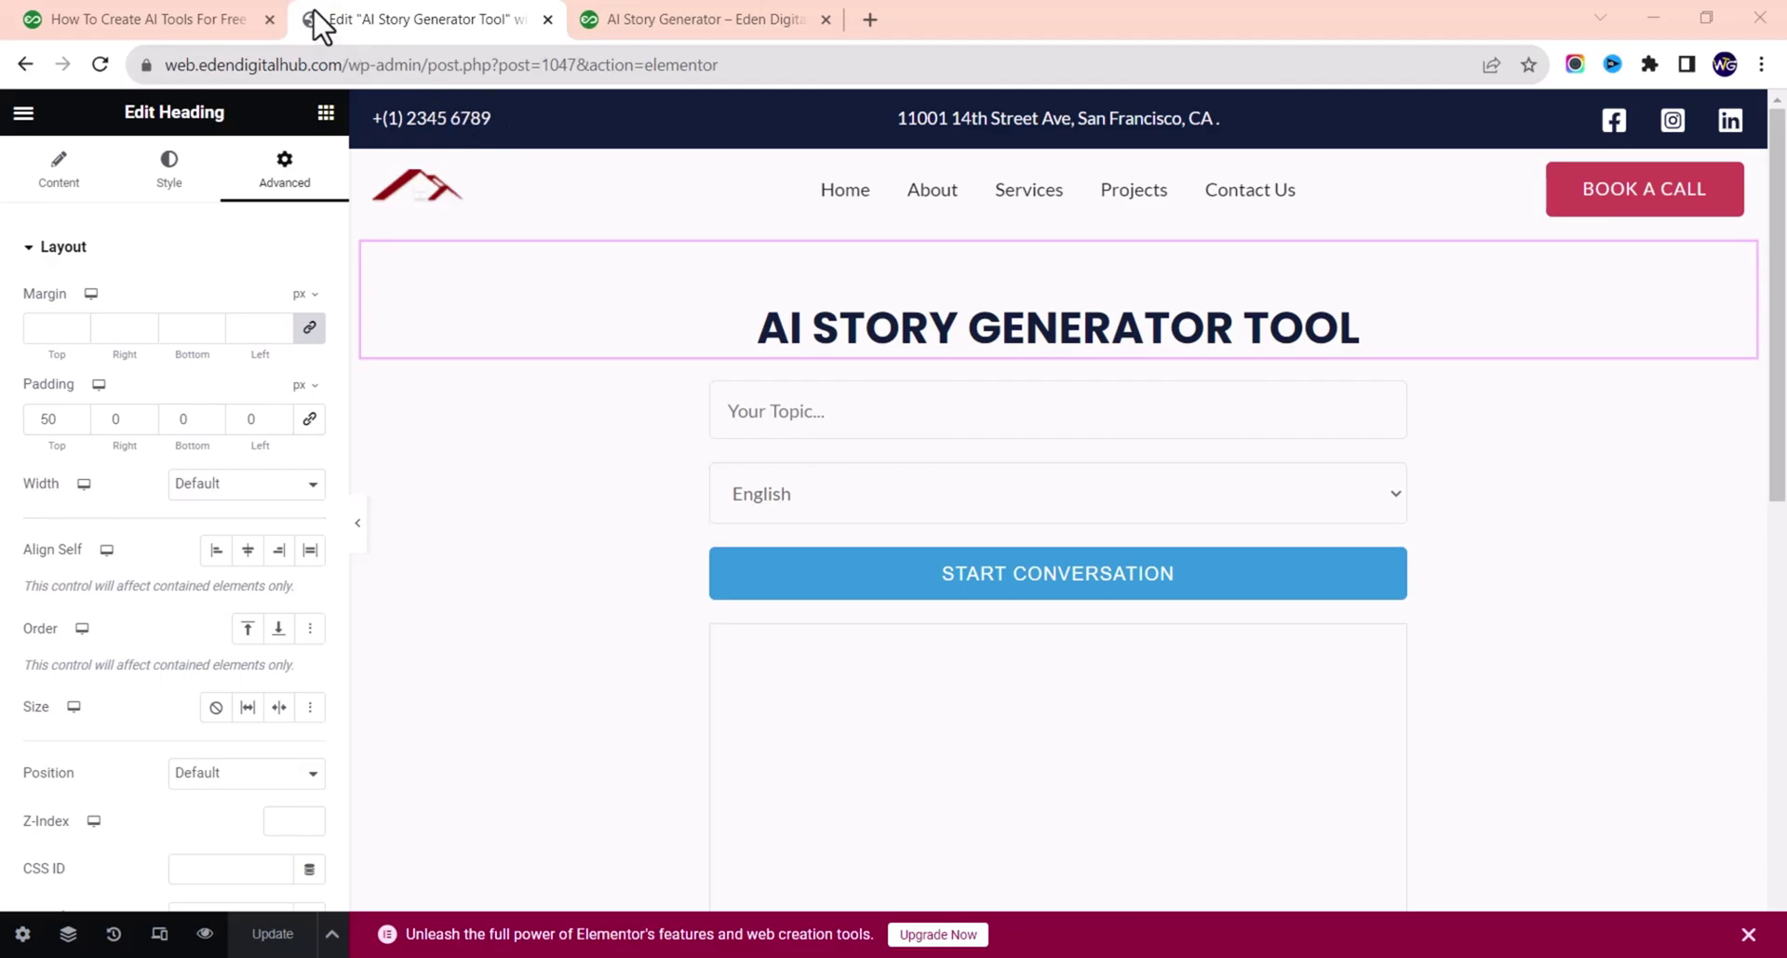
click(48, 17)
scroll(470, 511, down, 4)
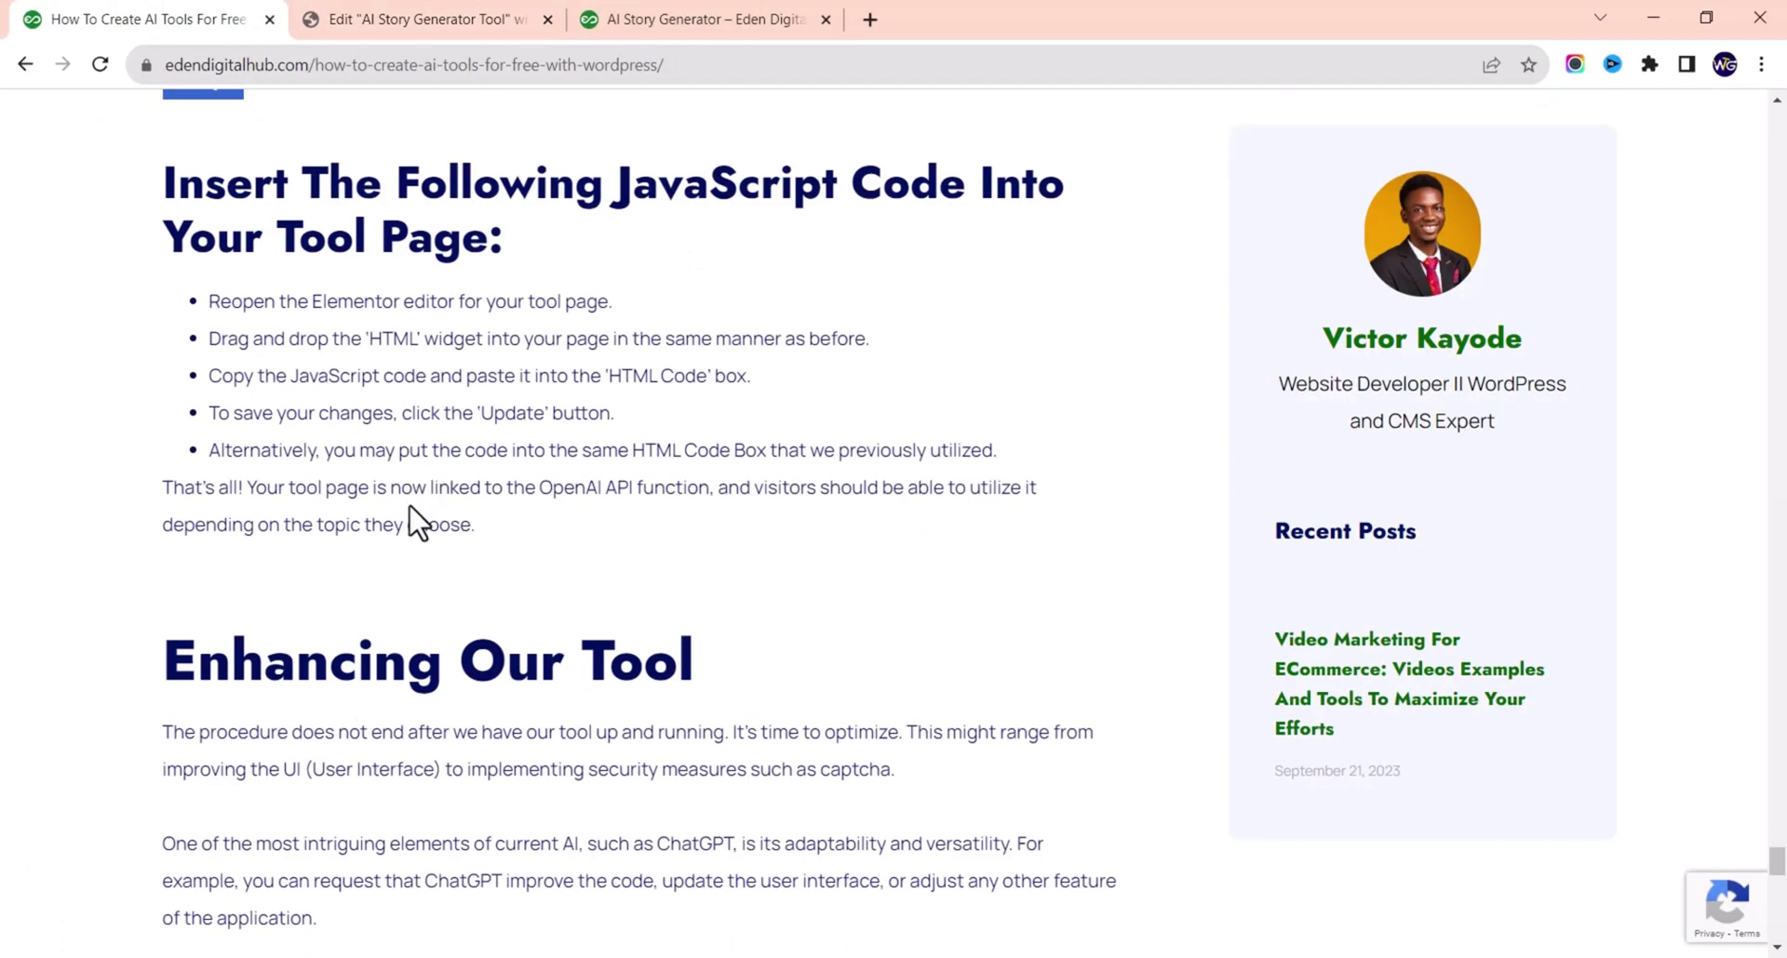
scroll(415, 523, up, 20)
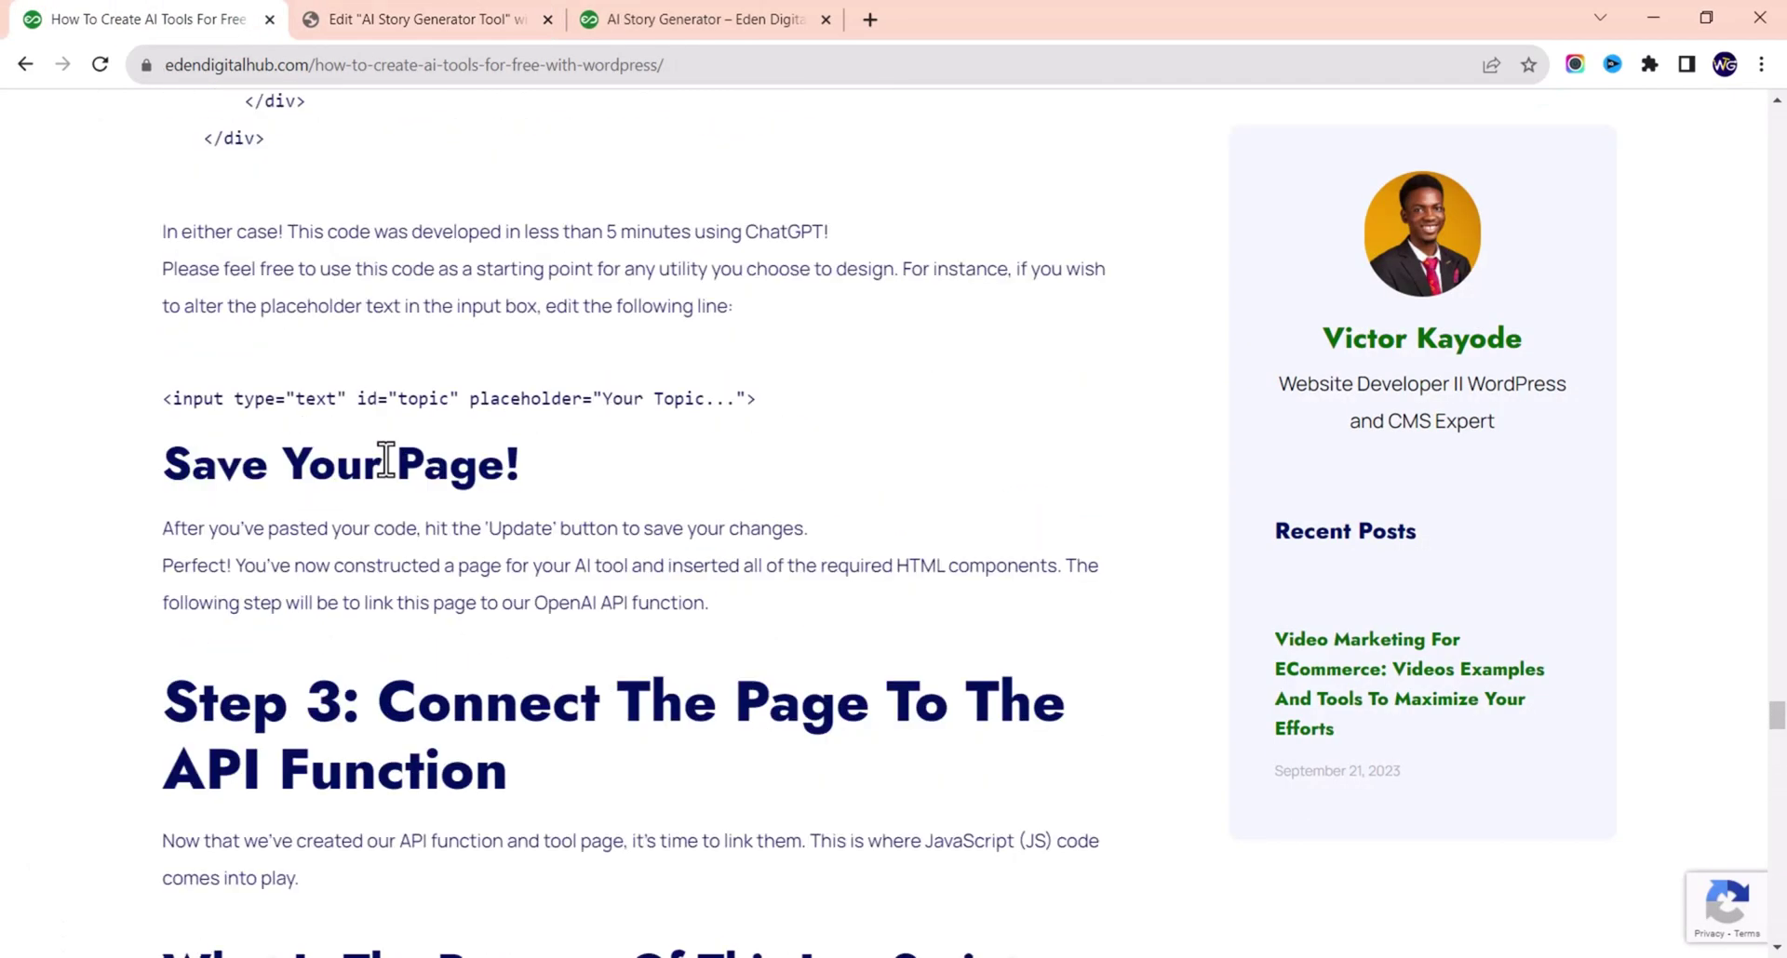
scroll(386, 461, up, 20)
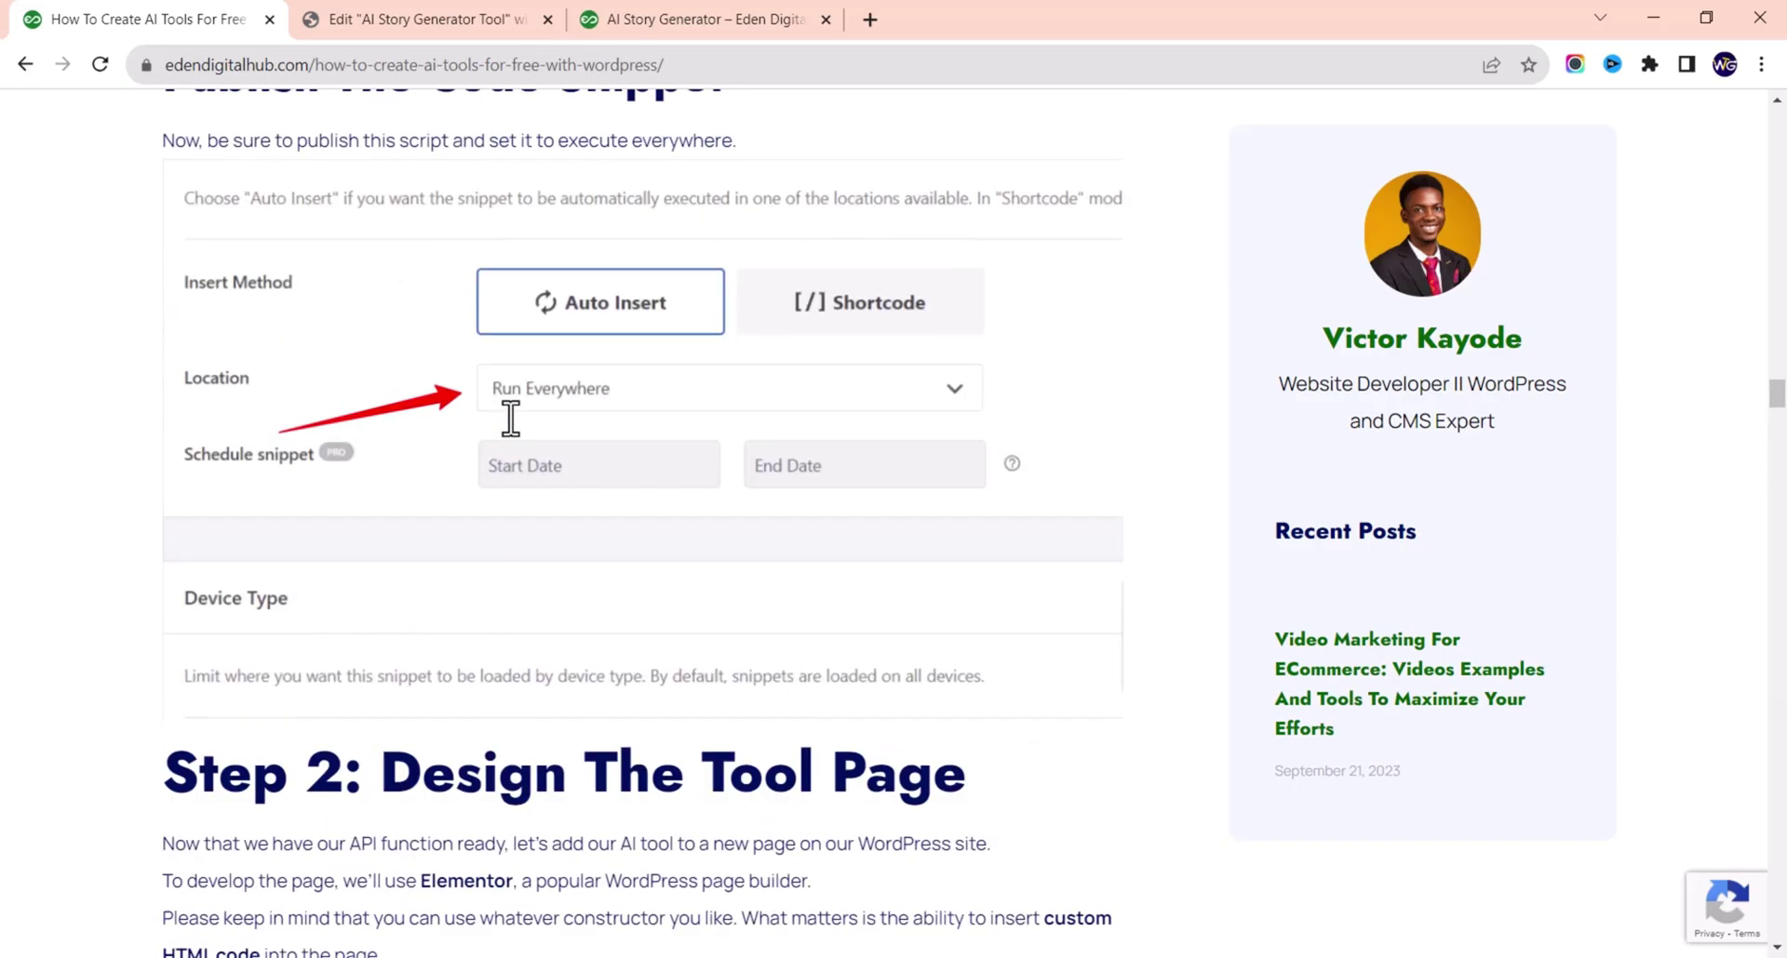
scroll(494, 423, up, 10)
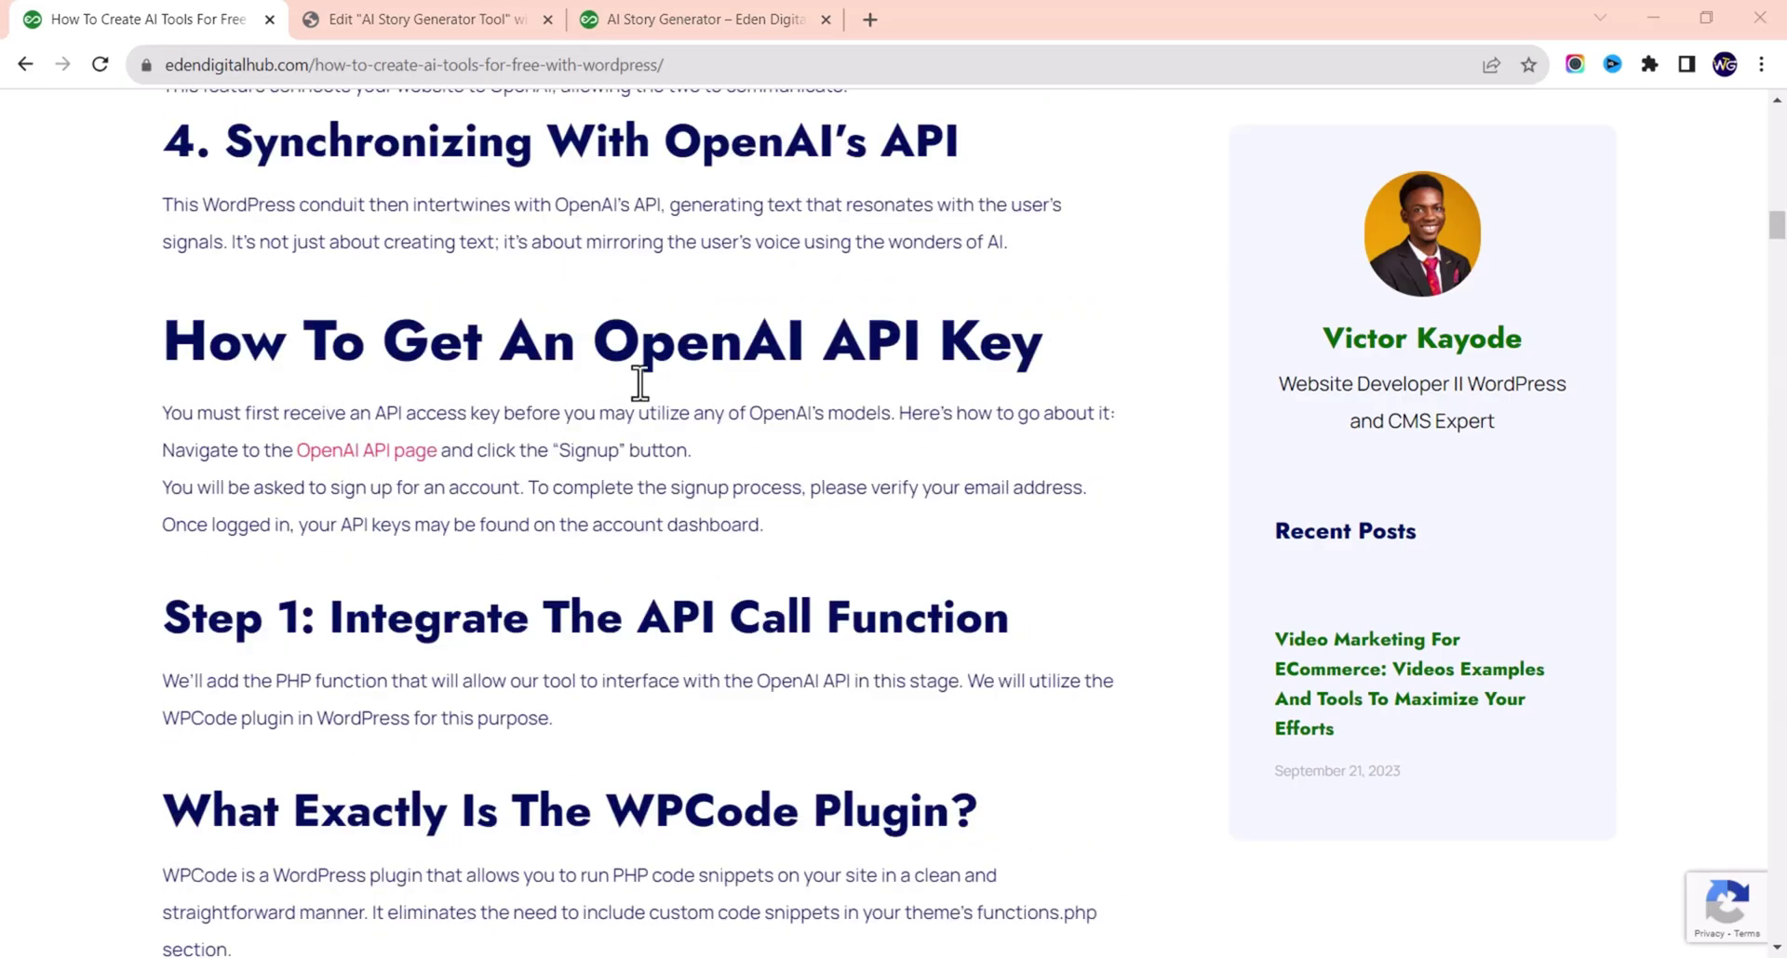
right_click(336, 450)
click(414, 463)
click(402, 20)
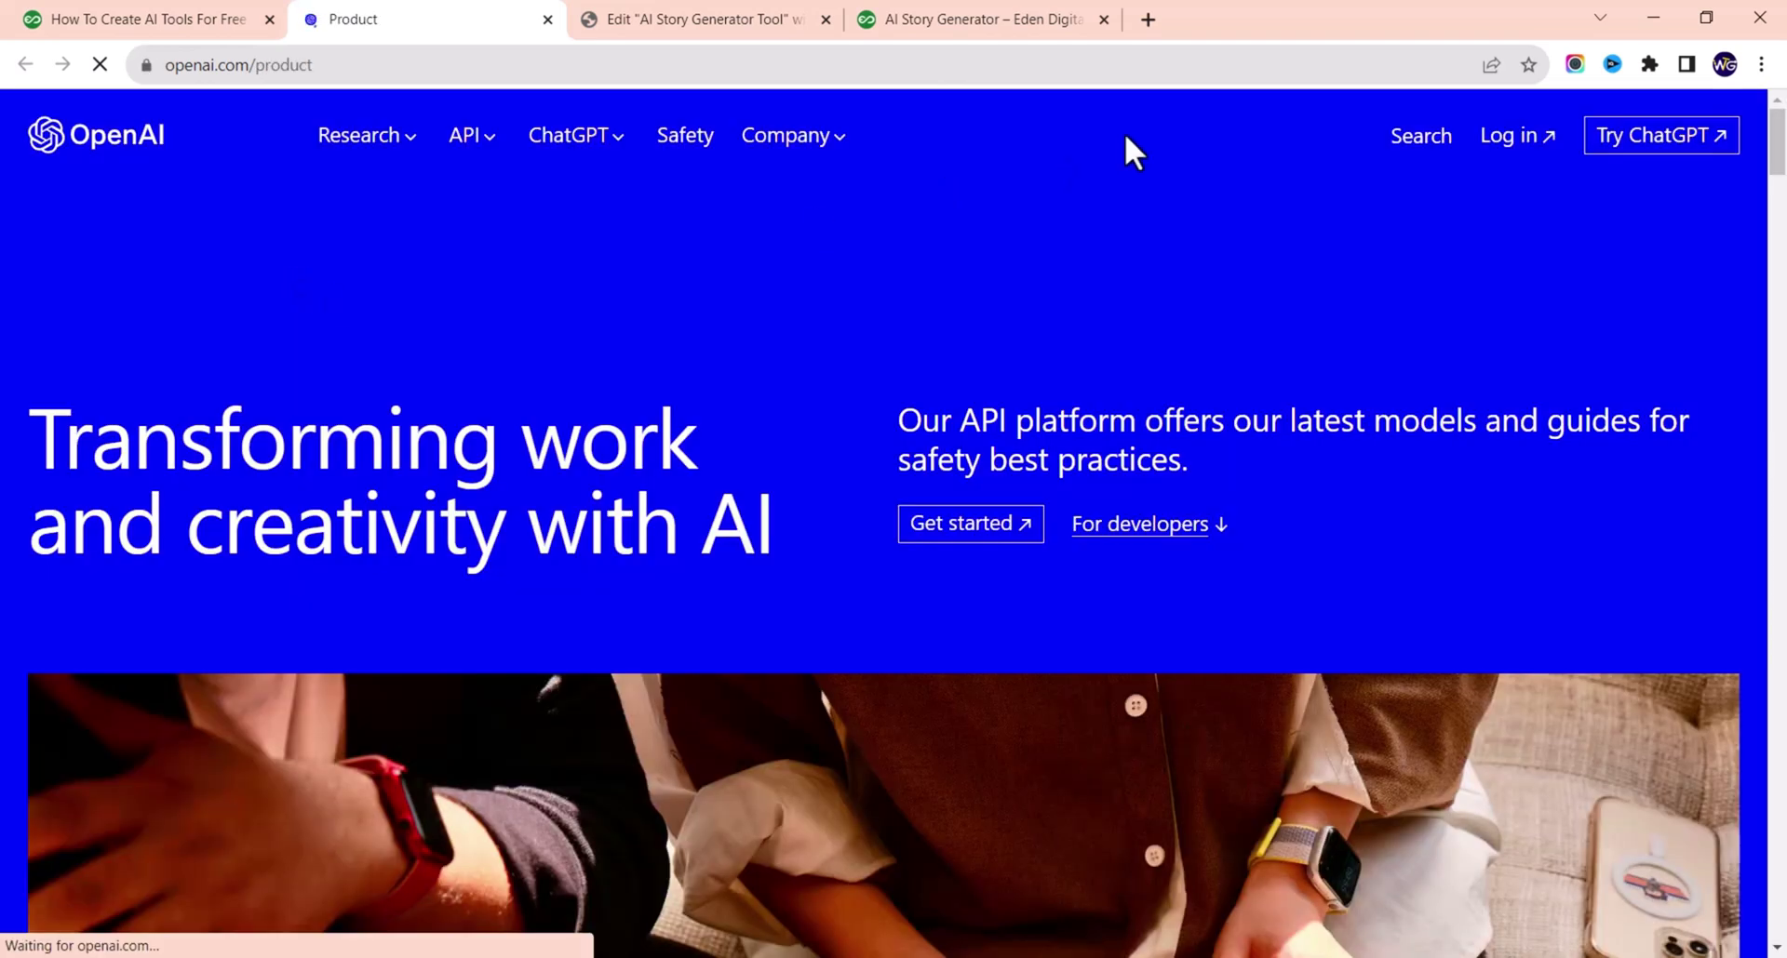
- Log in to OpenAI, choose the API platform, and open the account's API keys page
click(1509, 139)
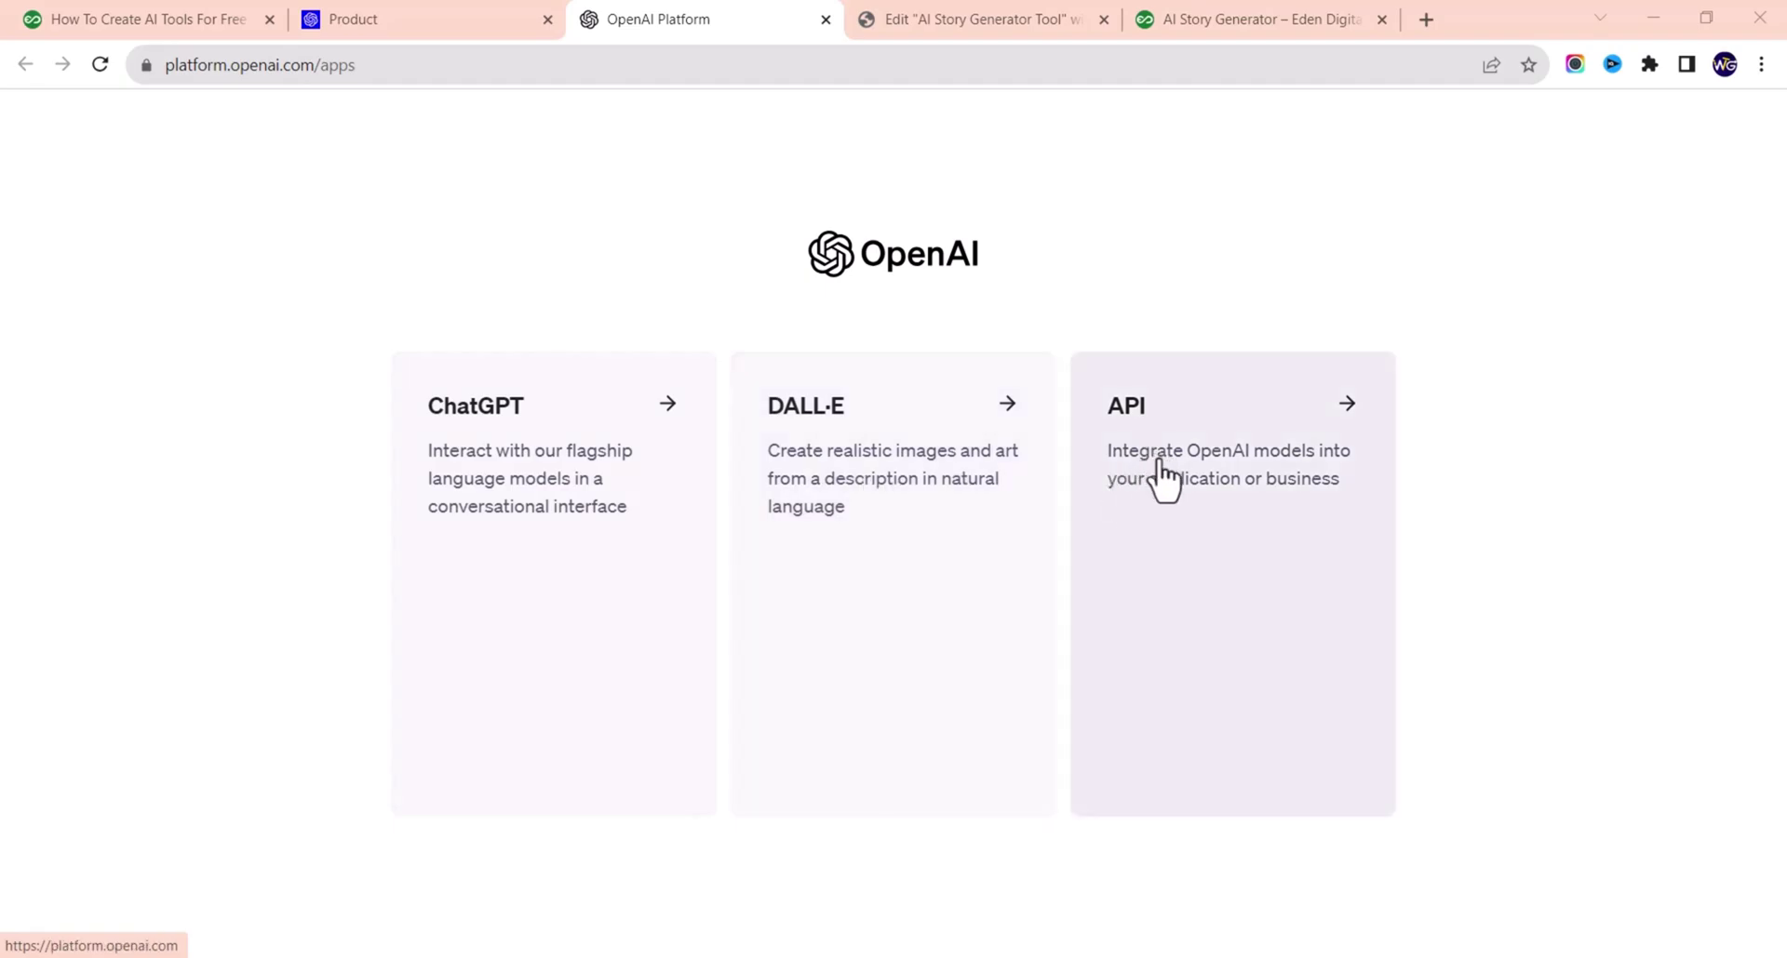
click(1190, 437)
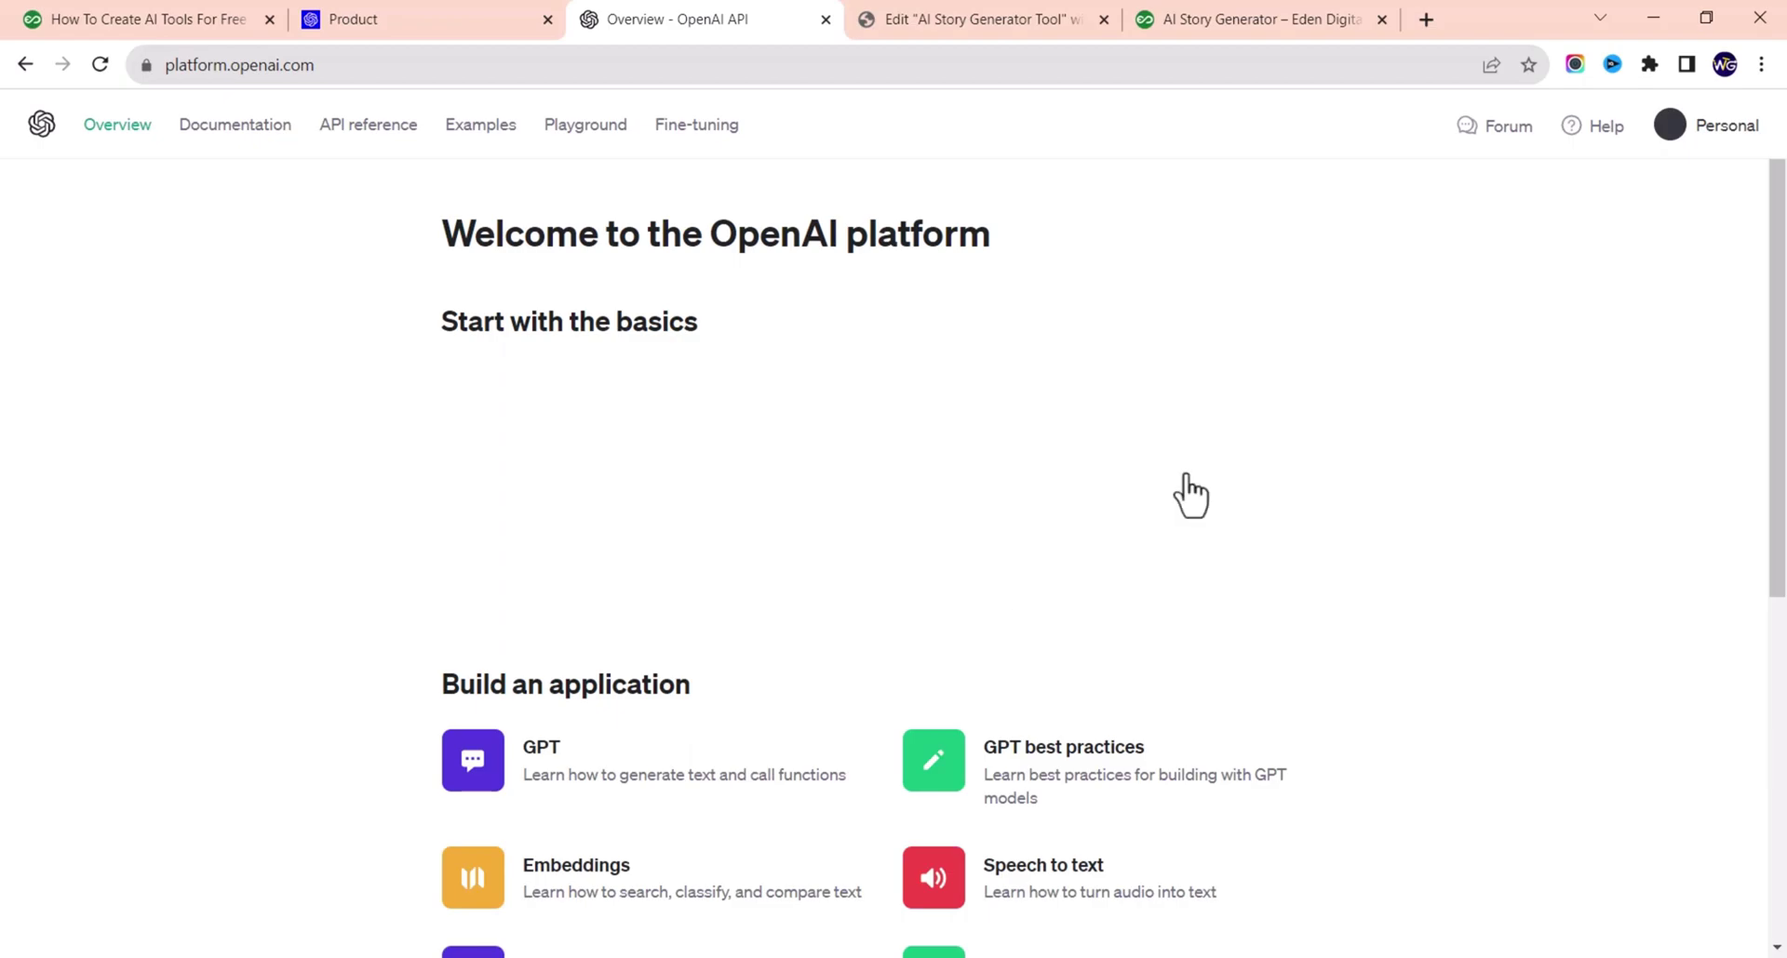
scroll(838, 604, down, 2)
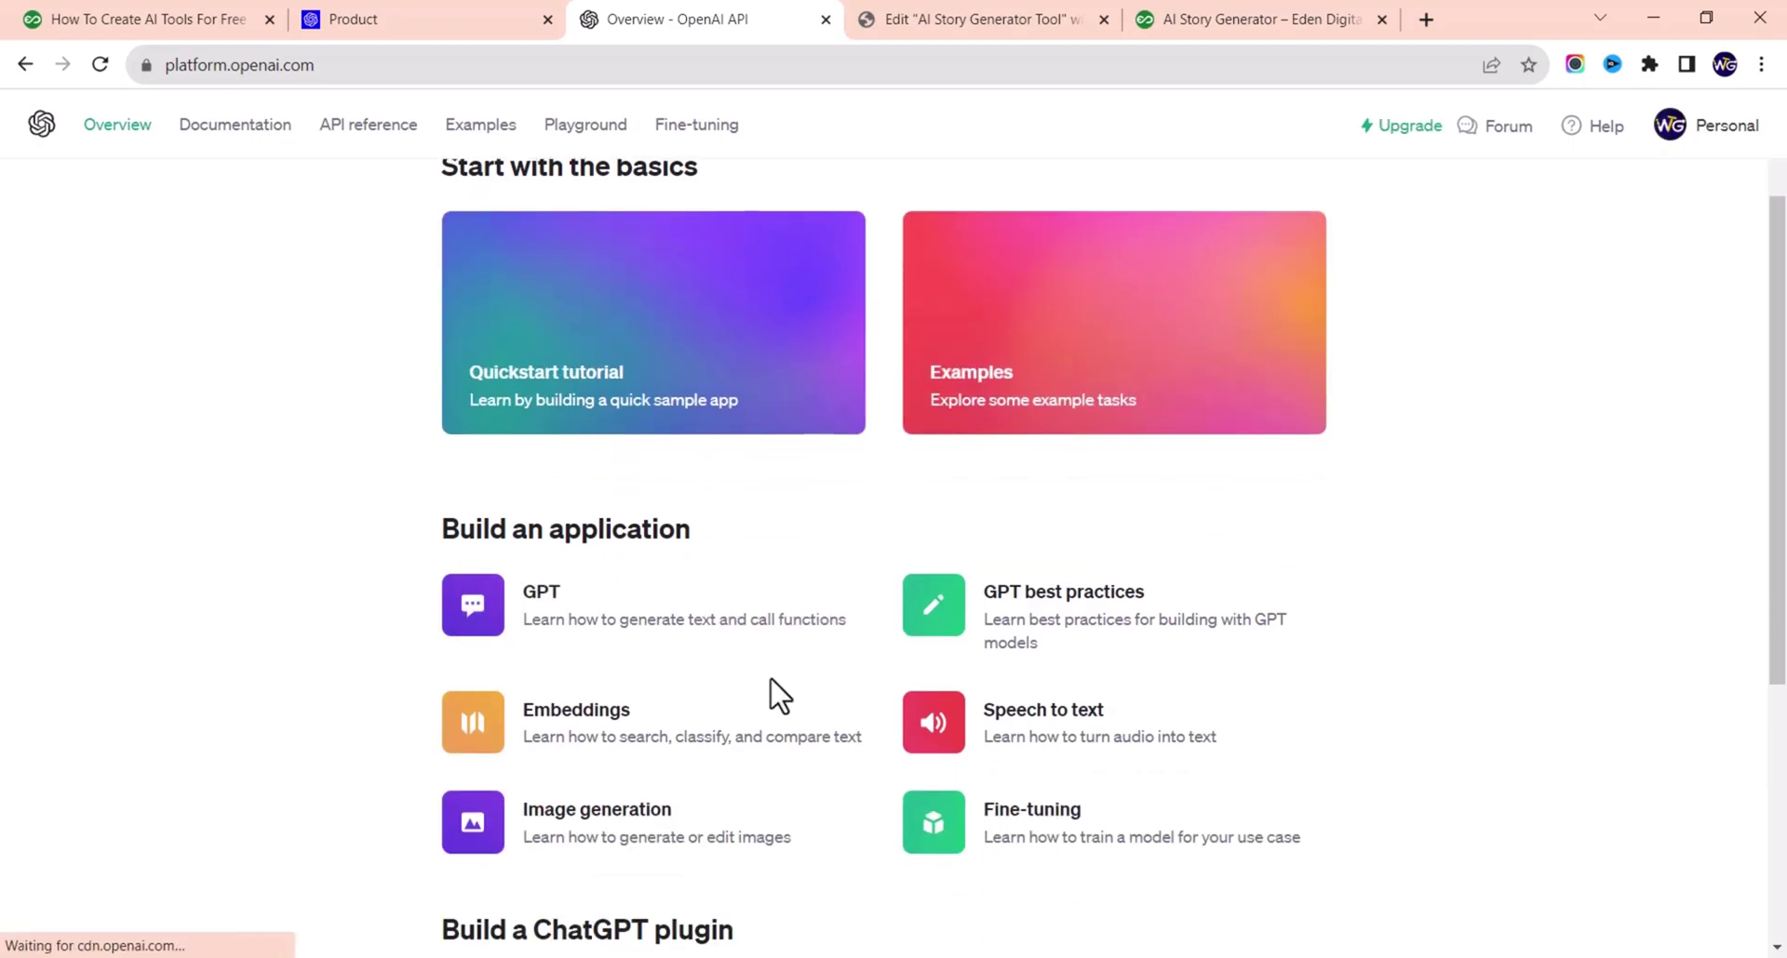
scroll(800, 652, down, 5)
scroll(930, 577, up, 7)
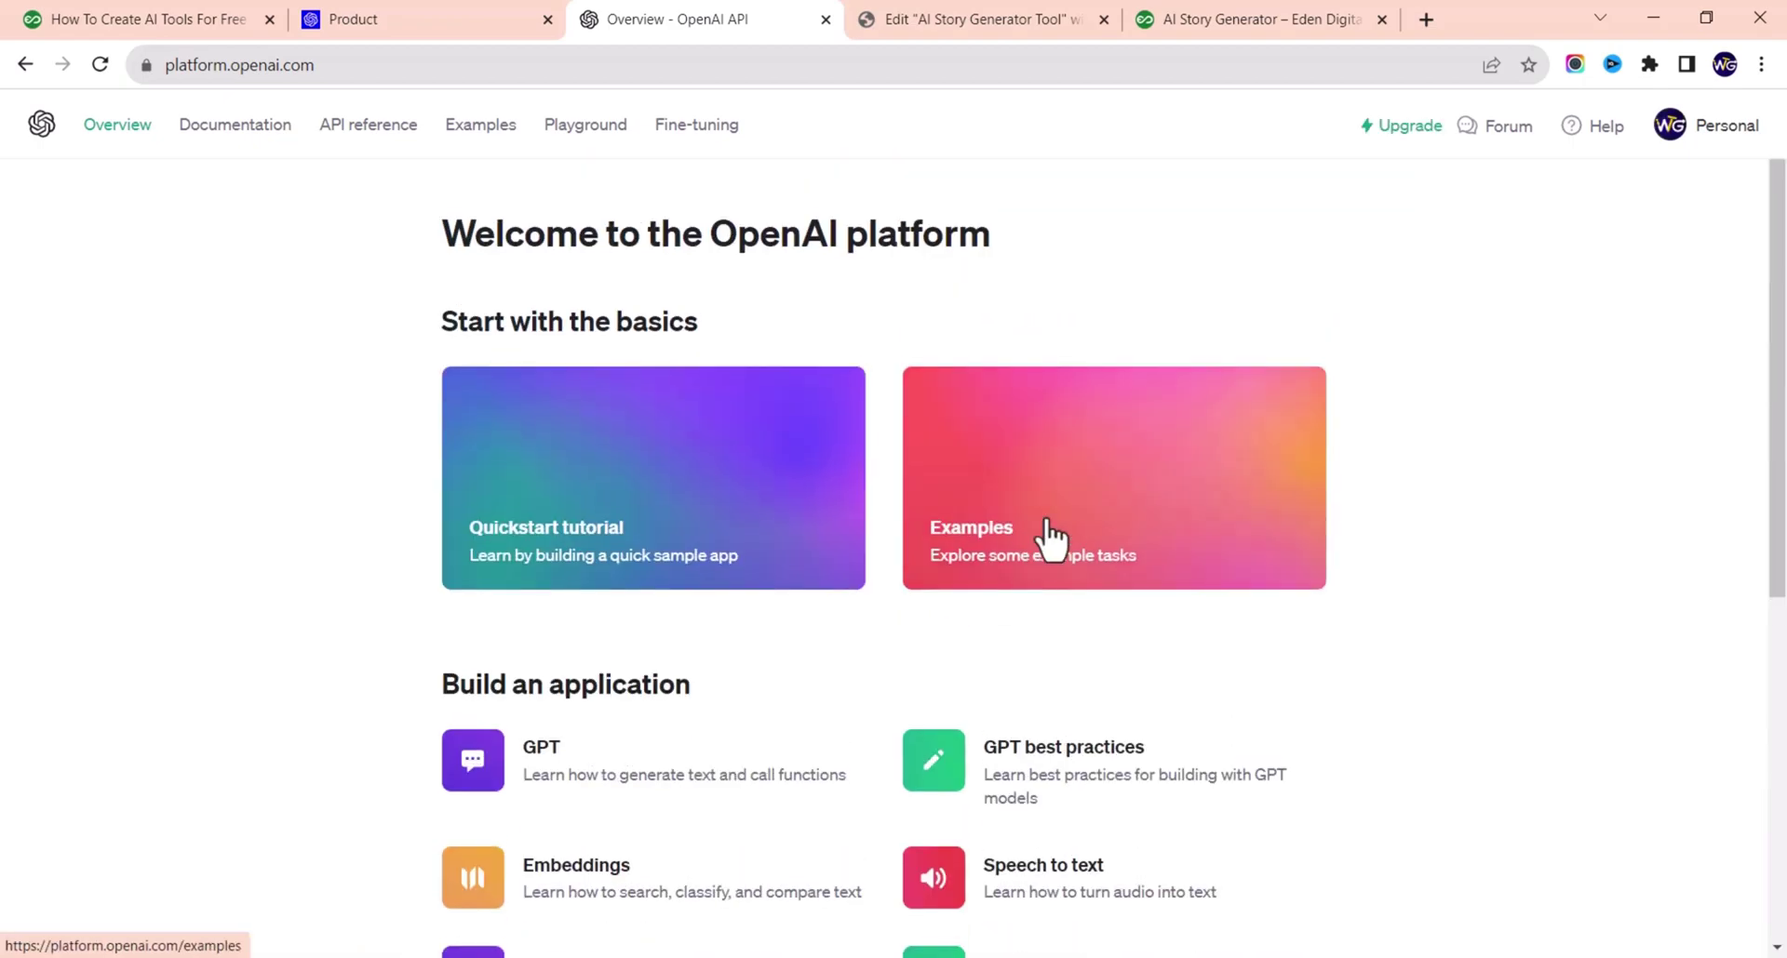
click(1672, 140)
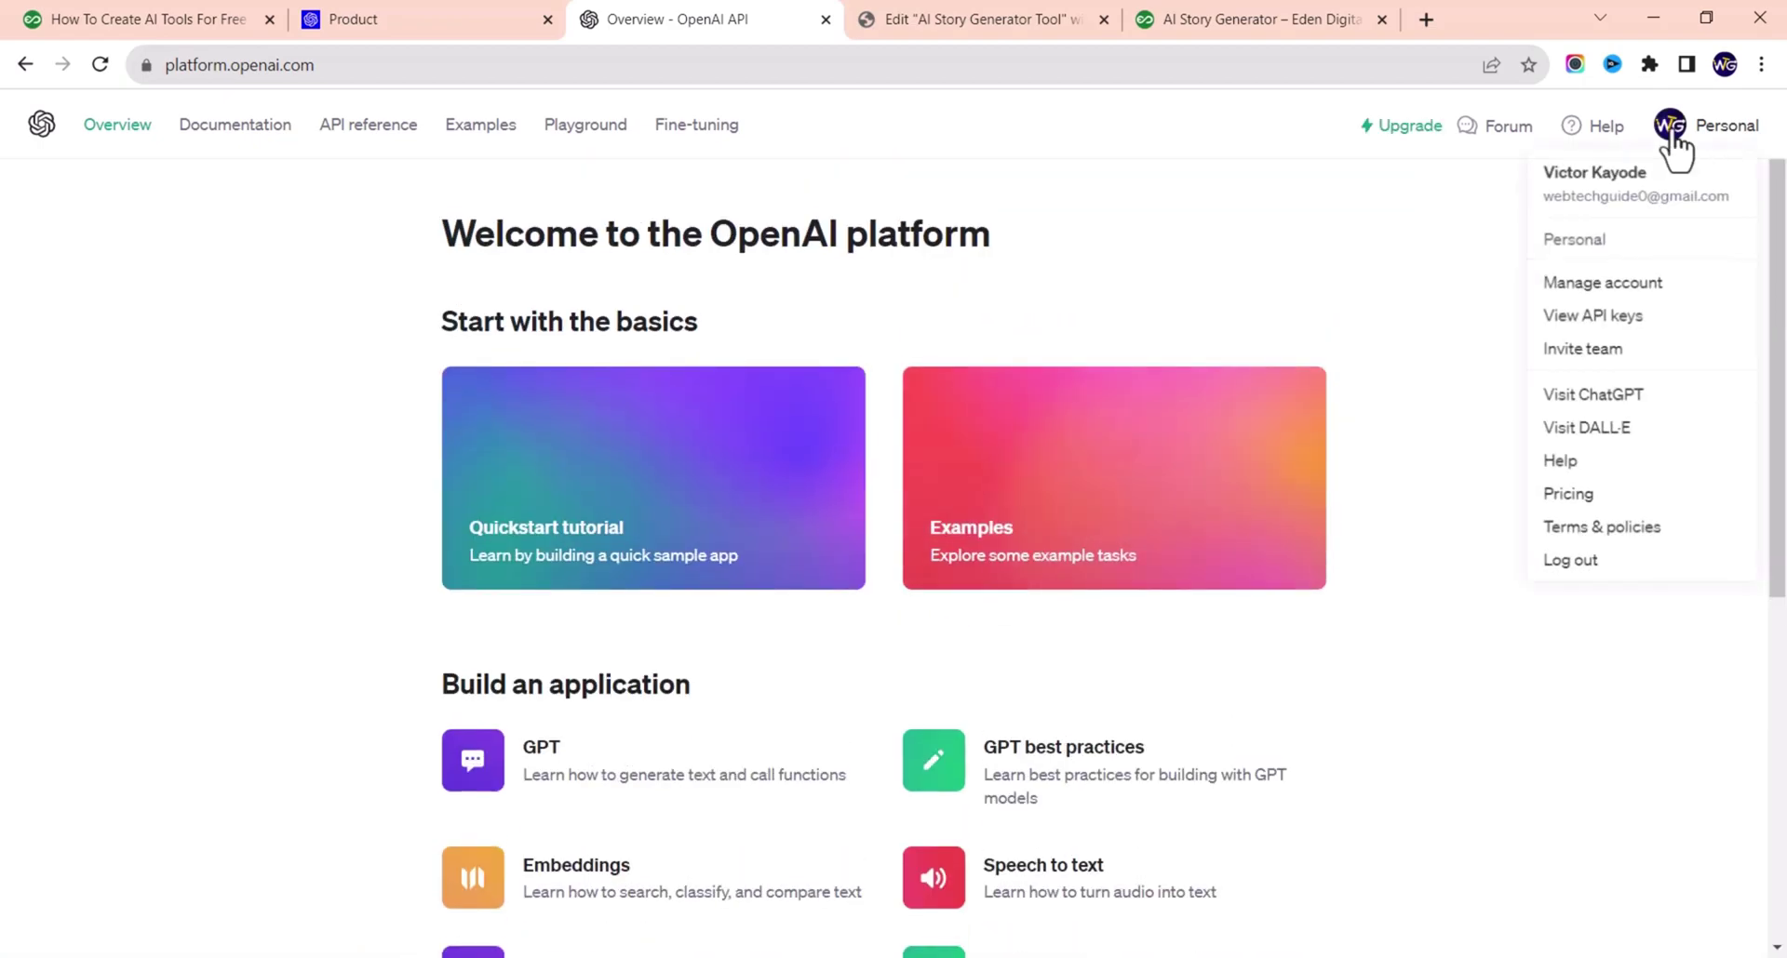
click(1593, 320)
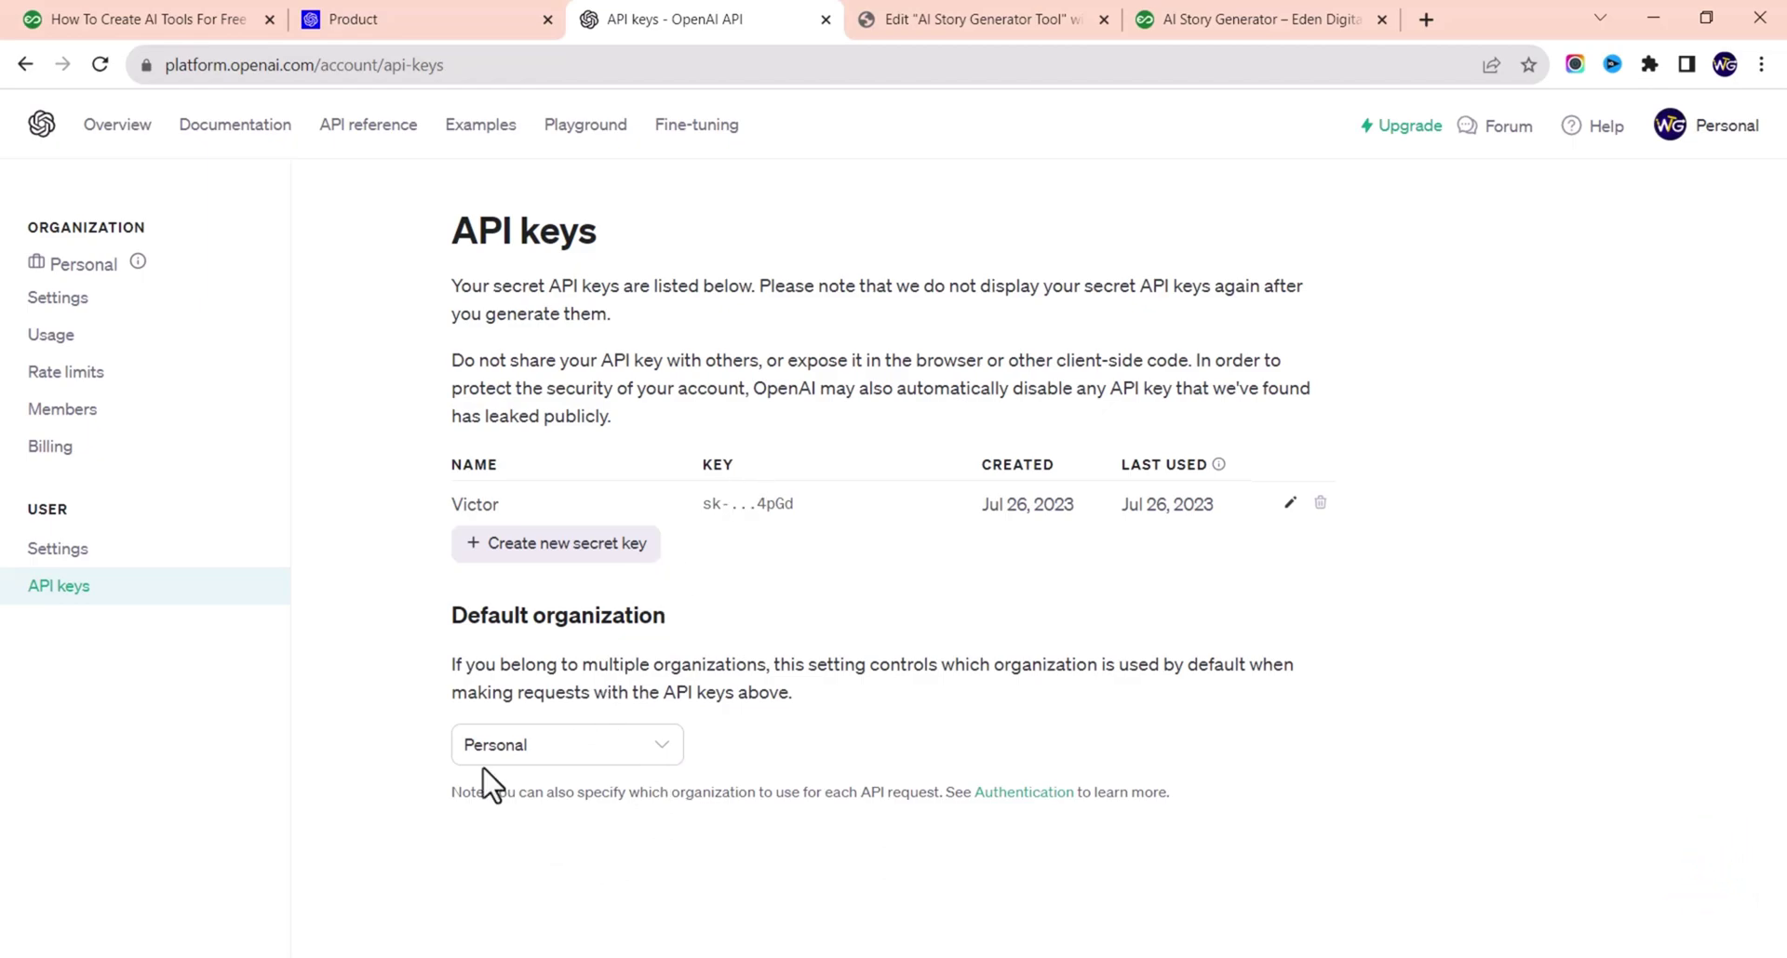
- Open the AI Story Generator Tool snippet in WPCode, replace the placeholder in $api_key with the OpenAI API key, and update the snippet
click(977, 18)
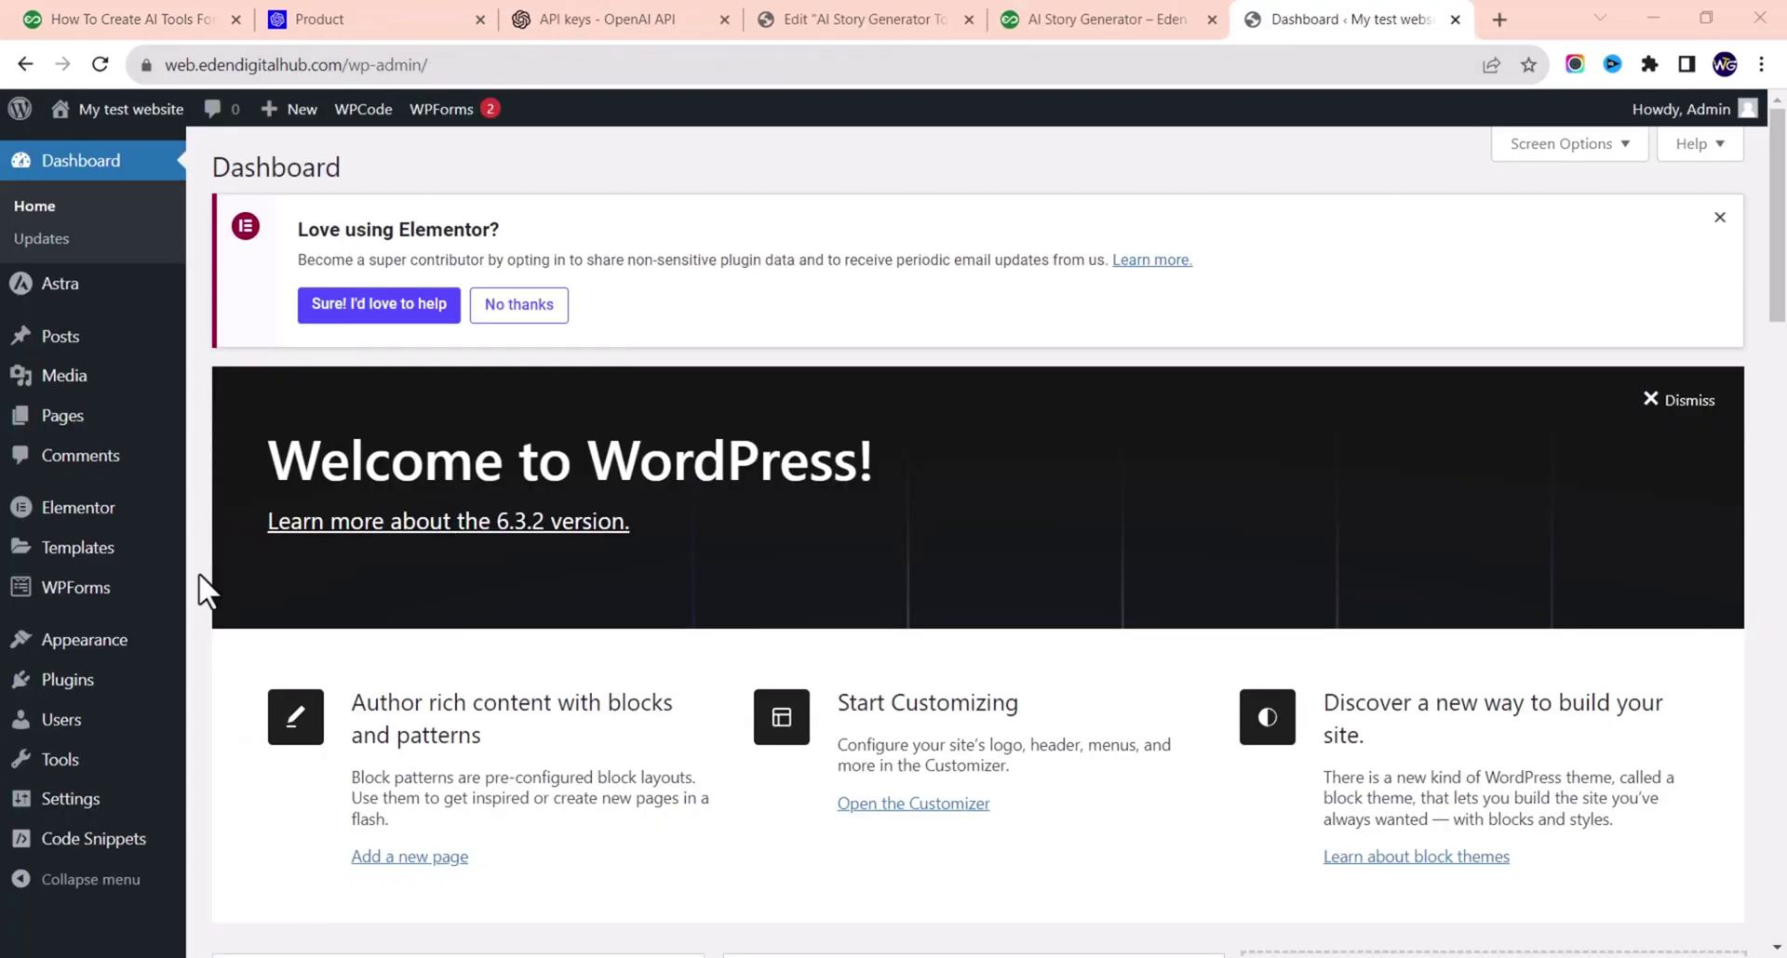
mouse_move(108, 846)
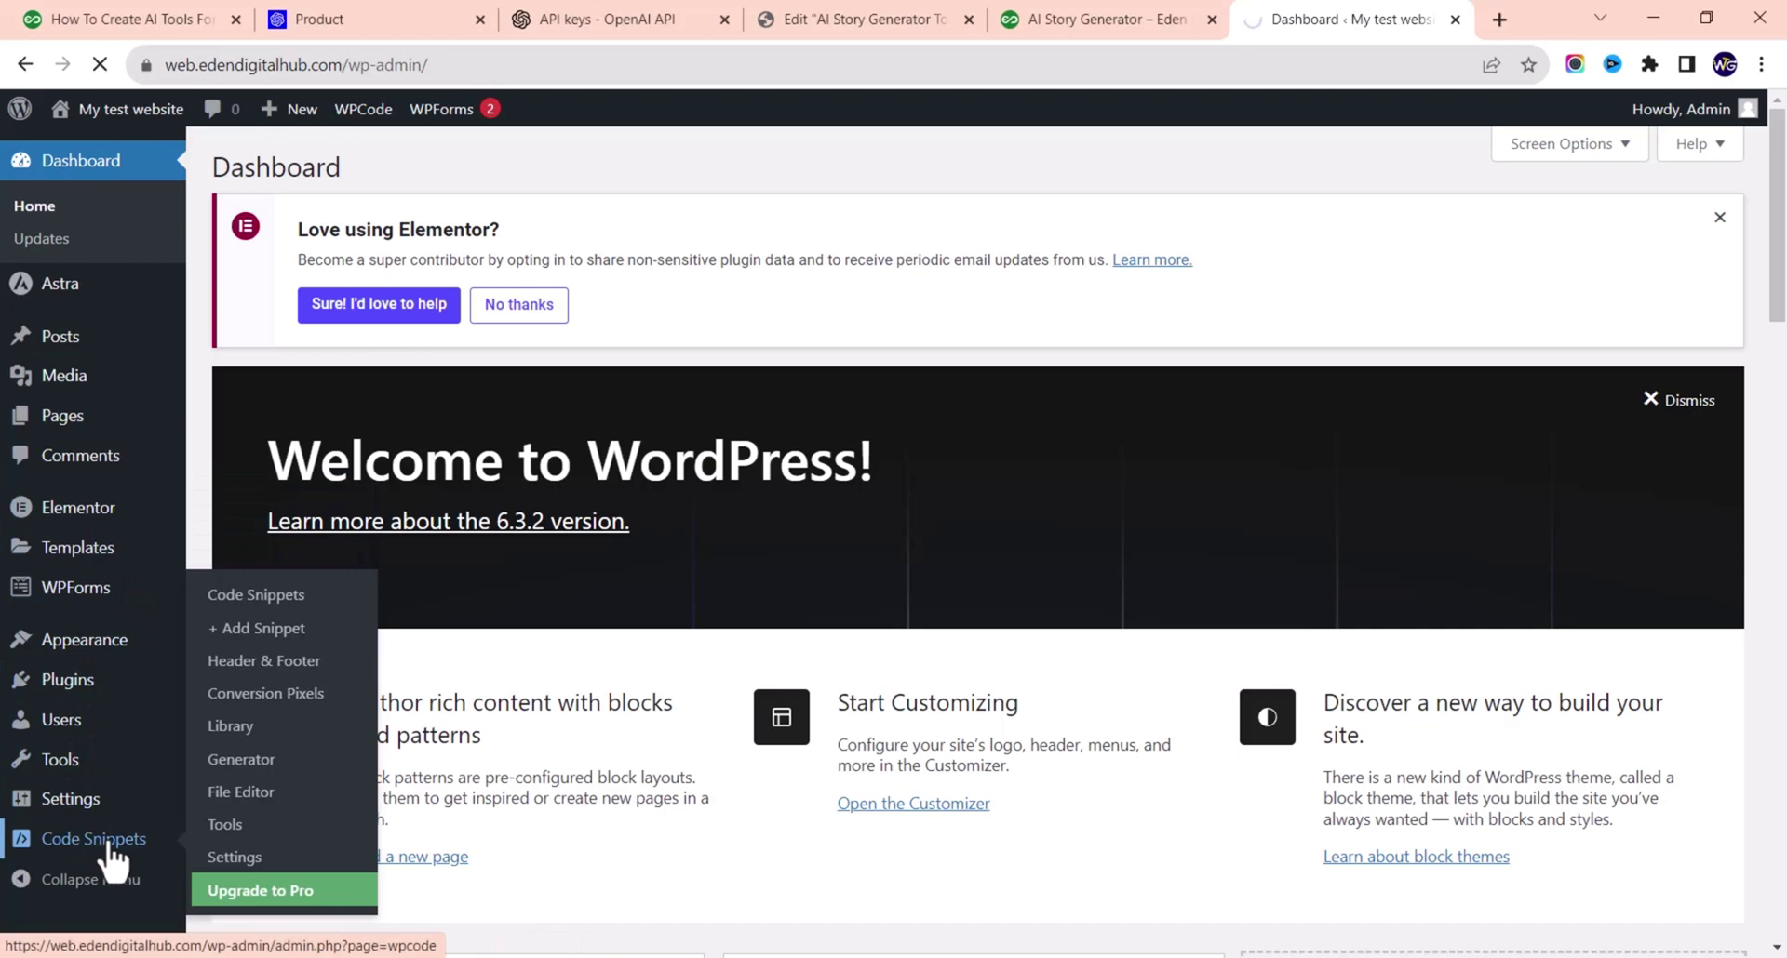
click(135, 843)
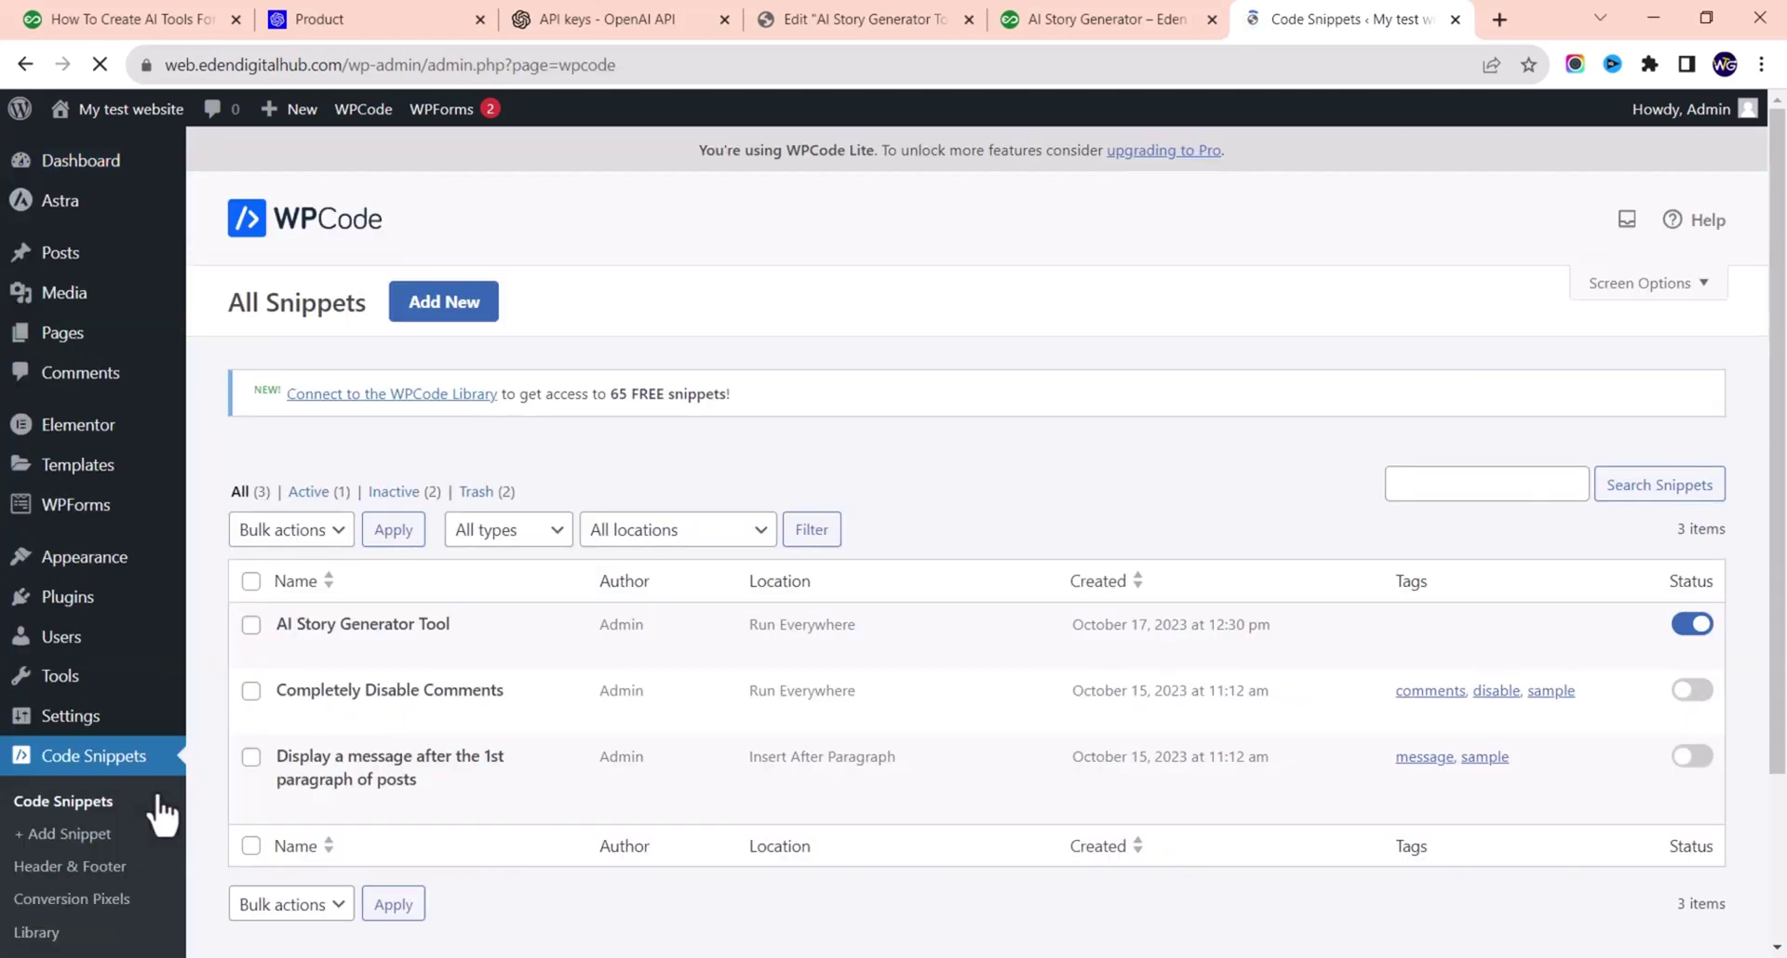
mouse_move(288, 652)
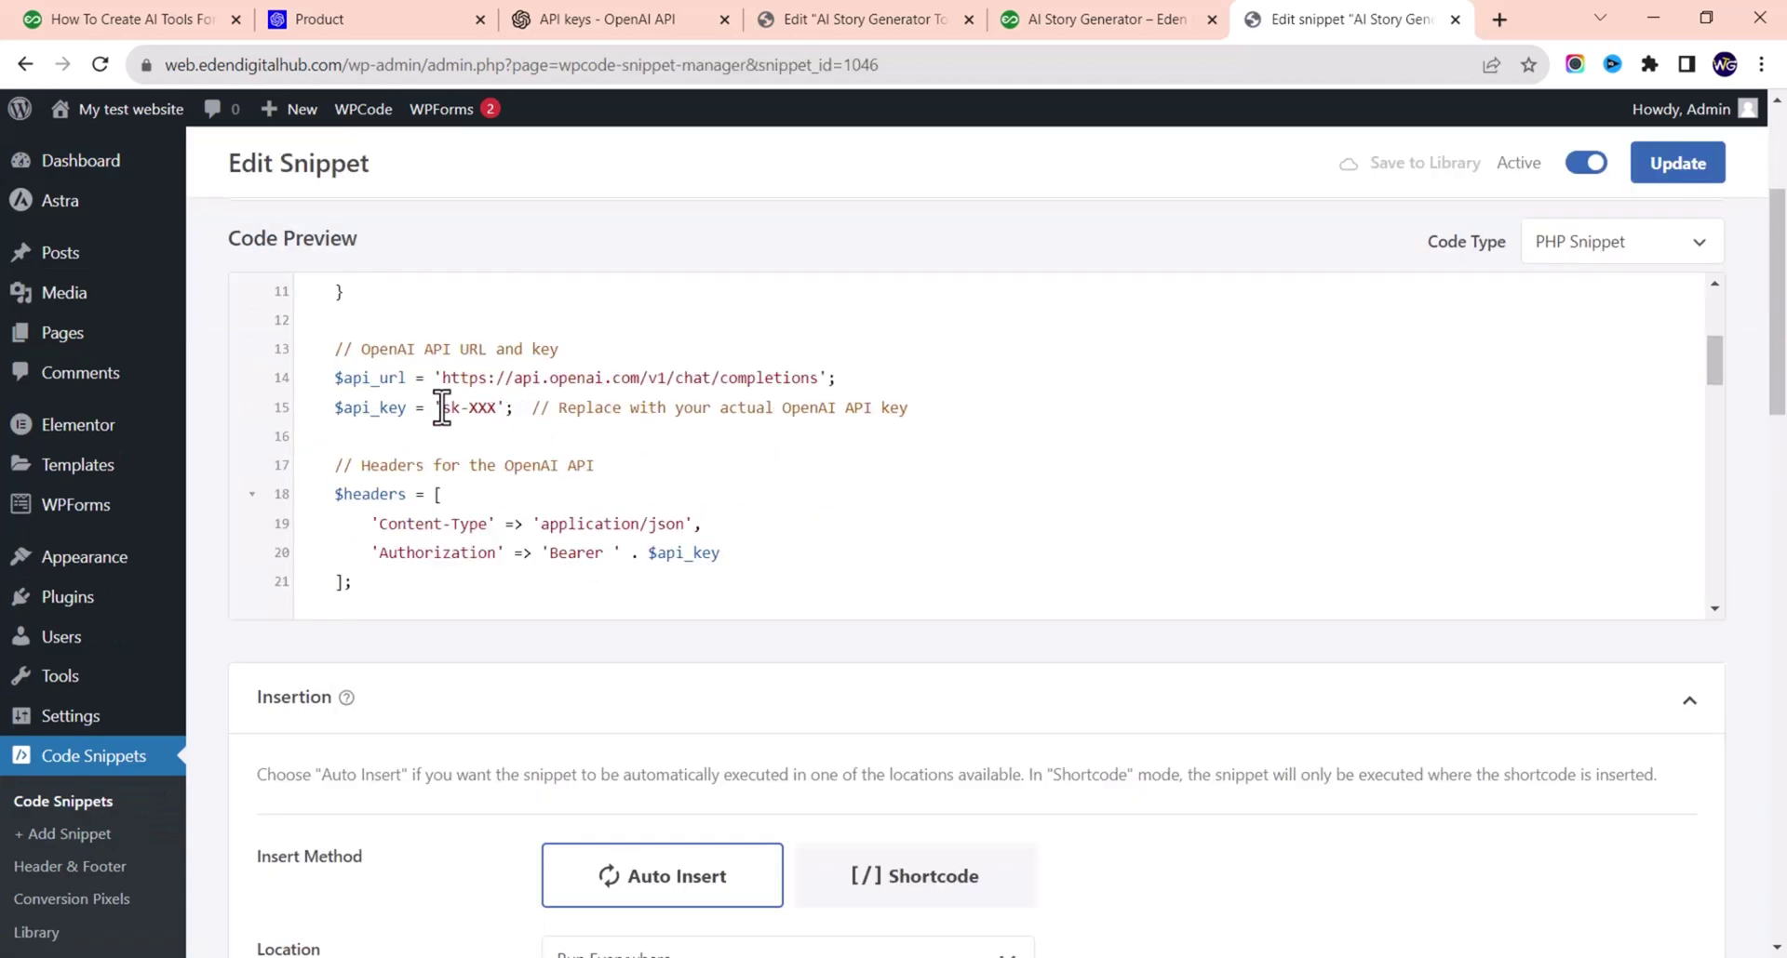
double_click(445, 408)
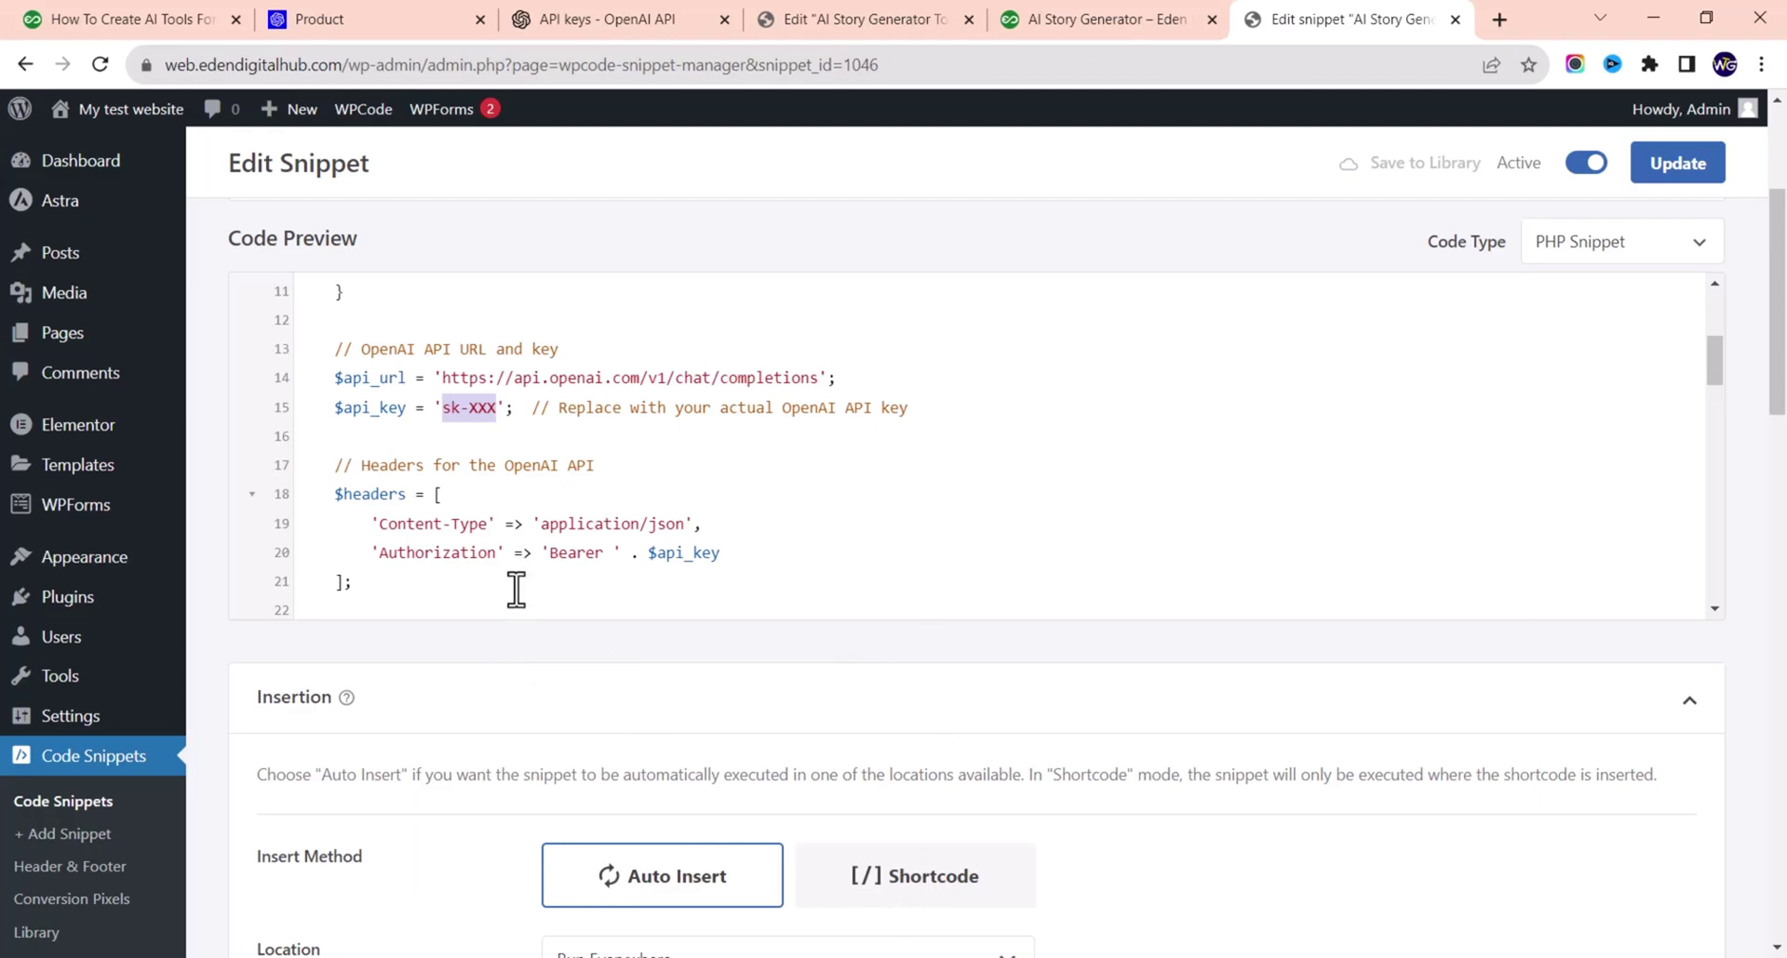
key(ctrl+s)
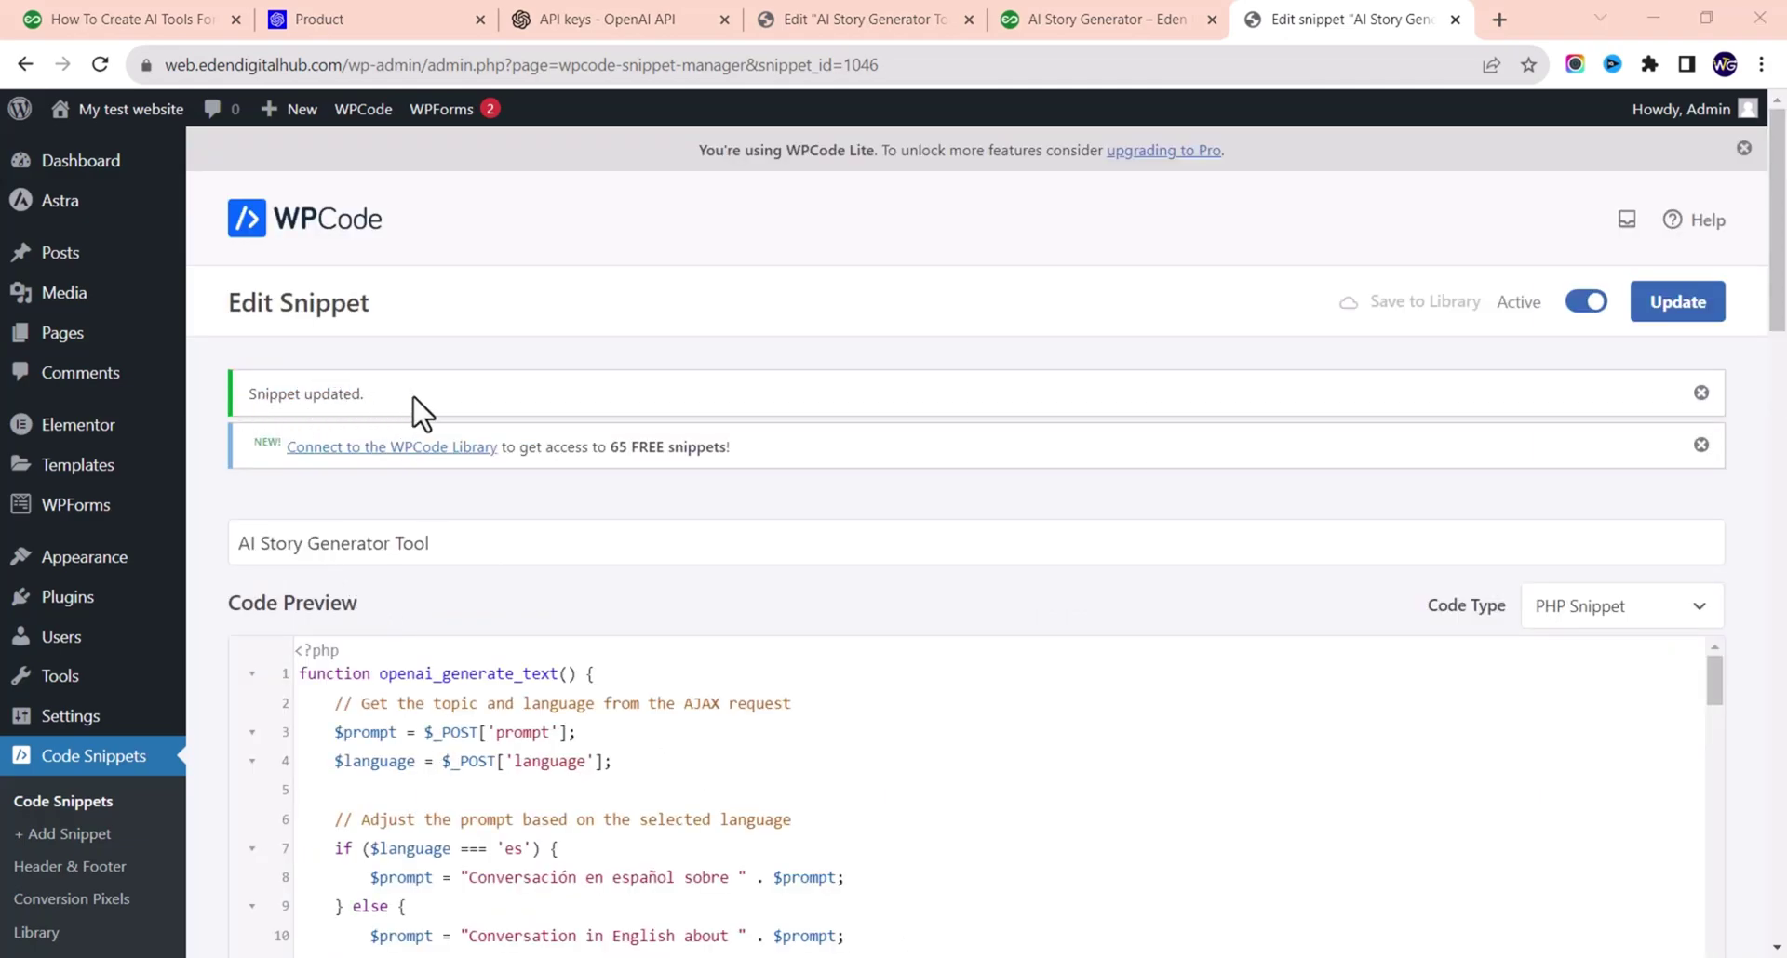
- View the AI Story Generator Tool page in a new tab and generate an English conversation on the topic "a little girl"
click(1054, 16)
click(819, 19)
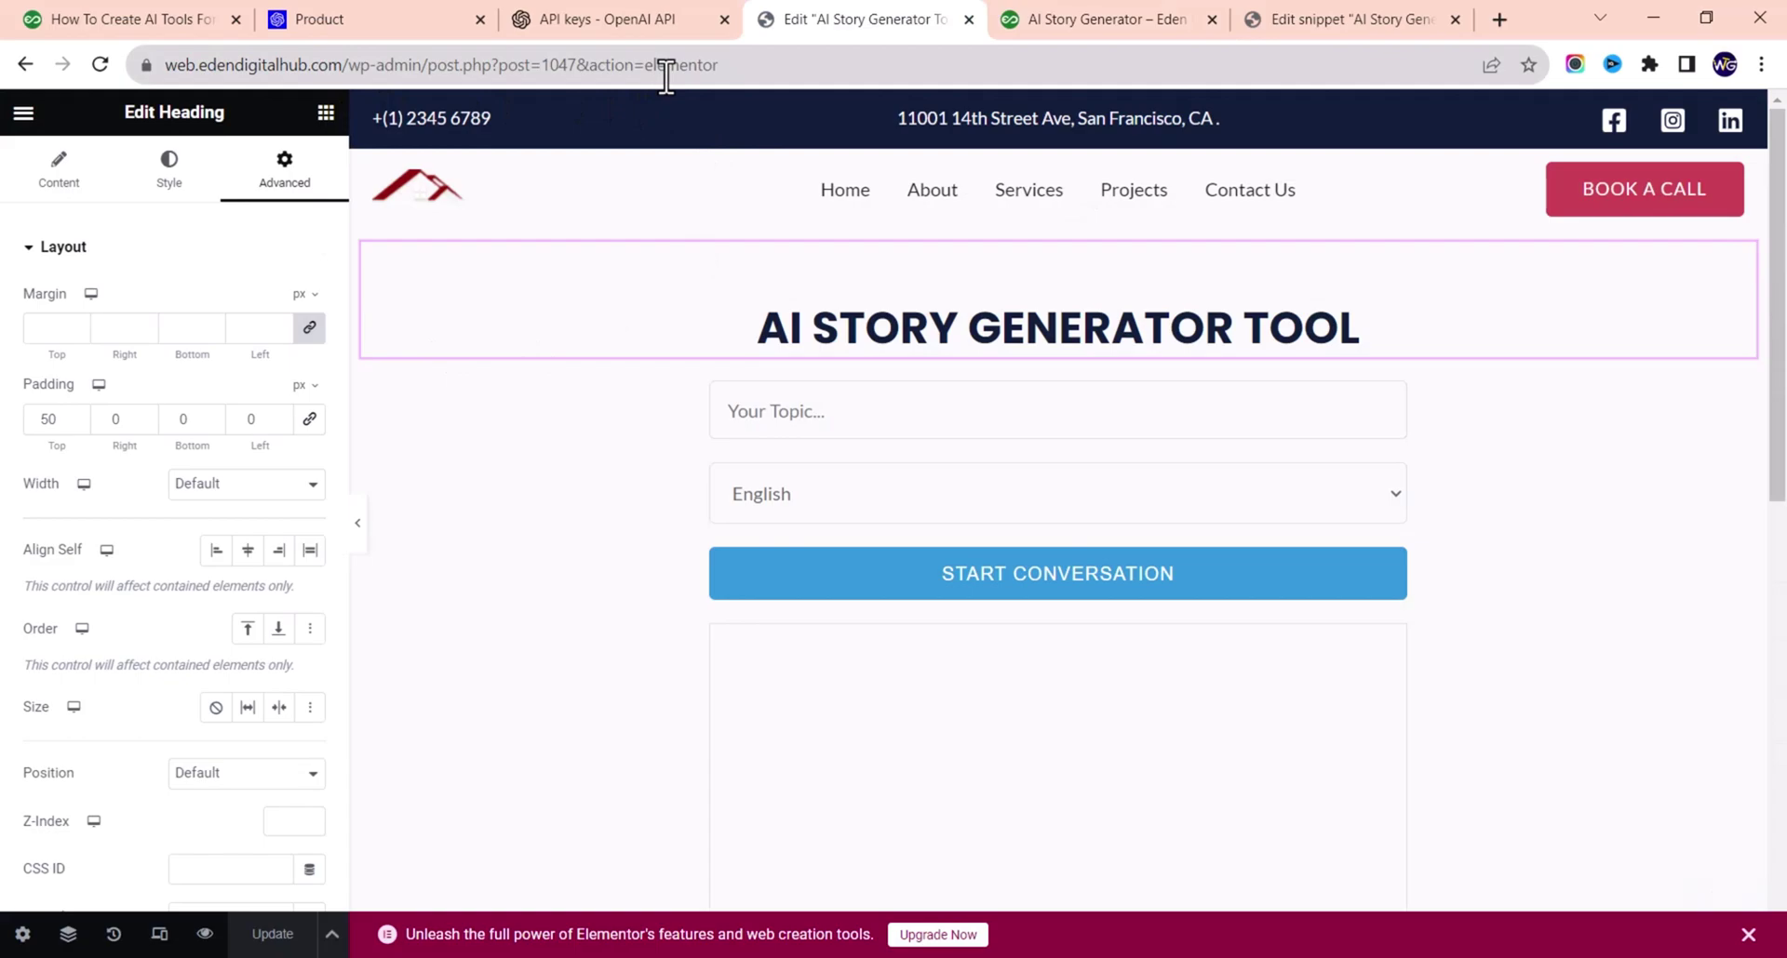
key(alt+Left)
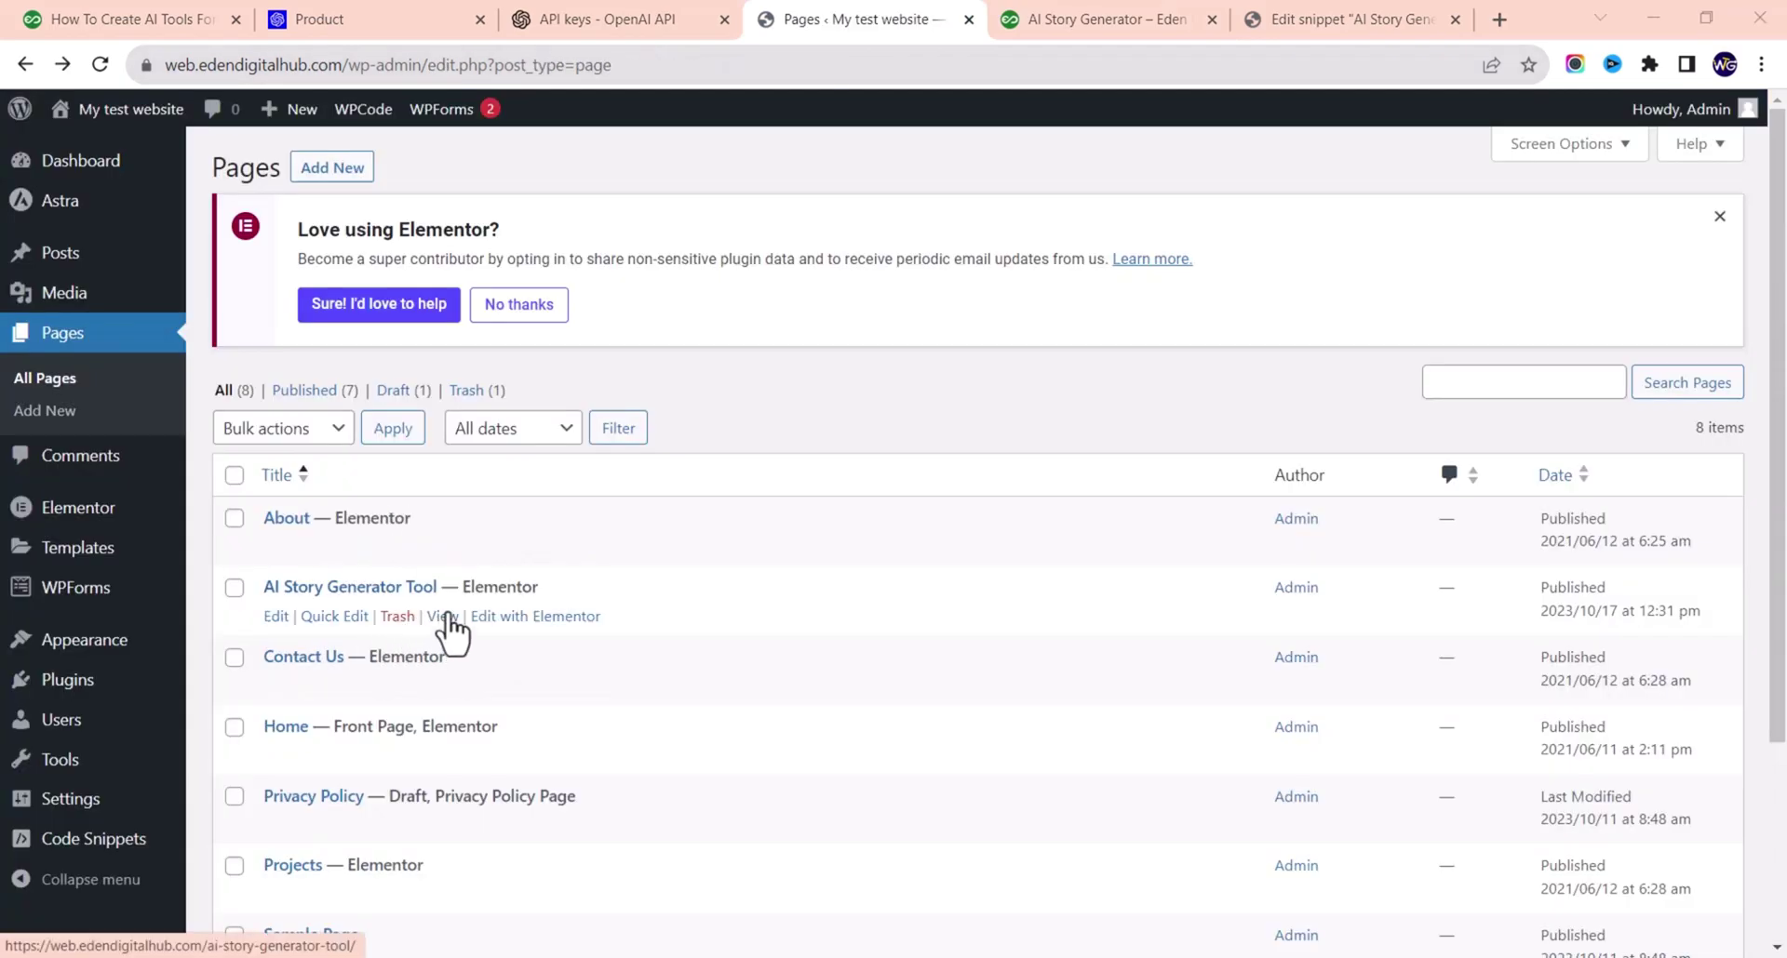
right_click(441, 618)
click(521, 623)
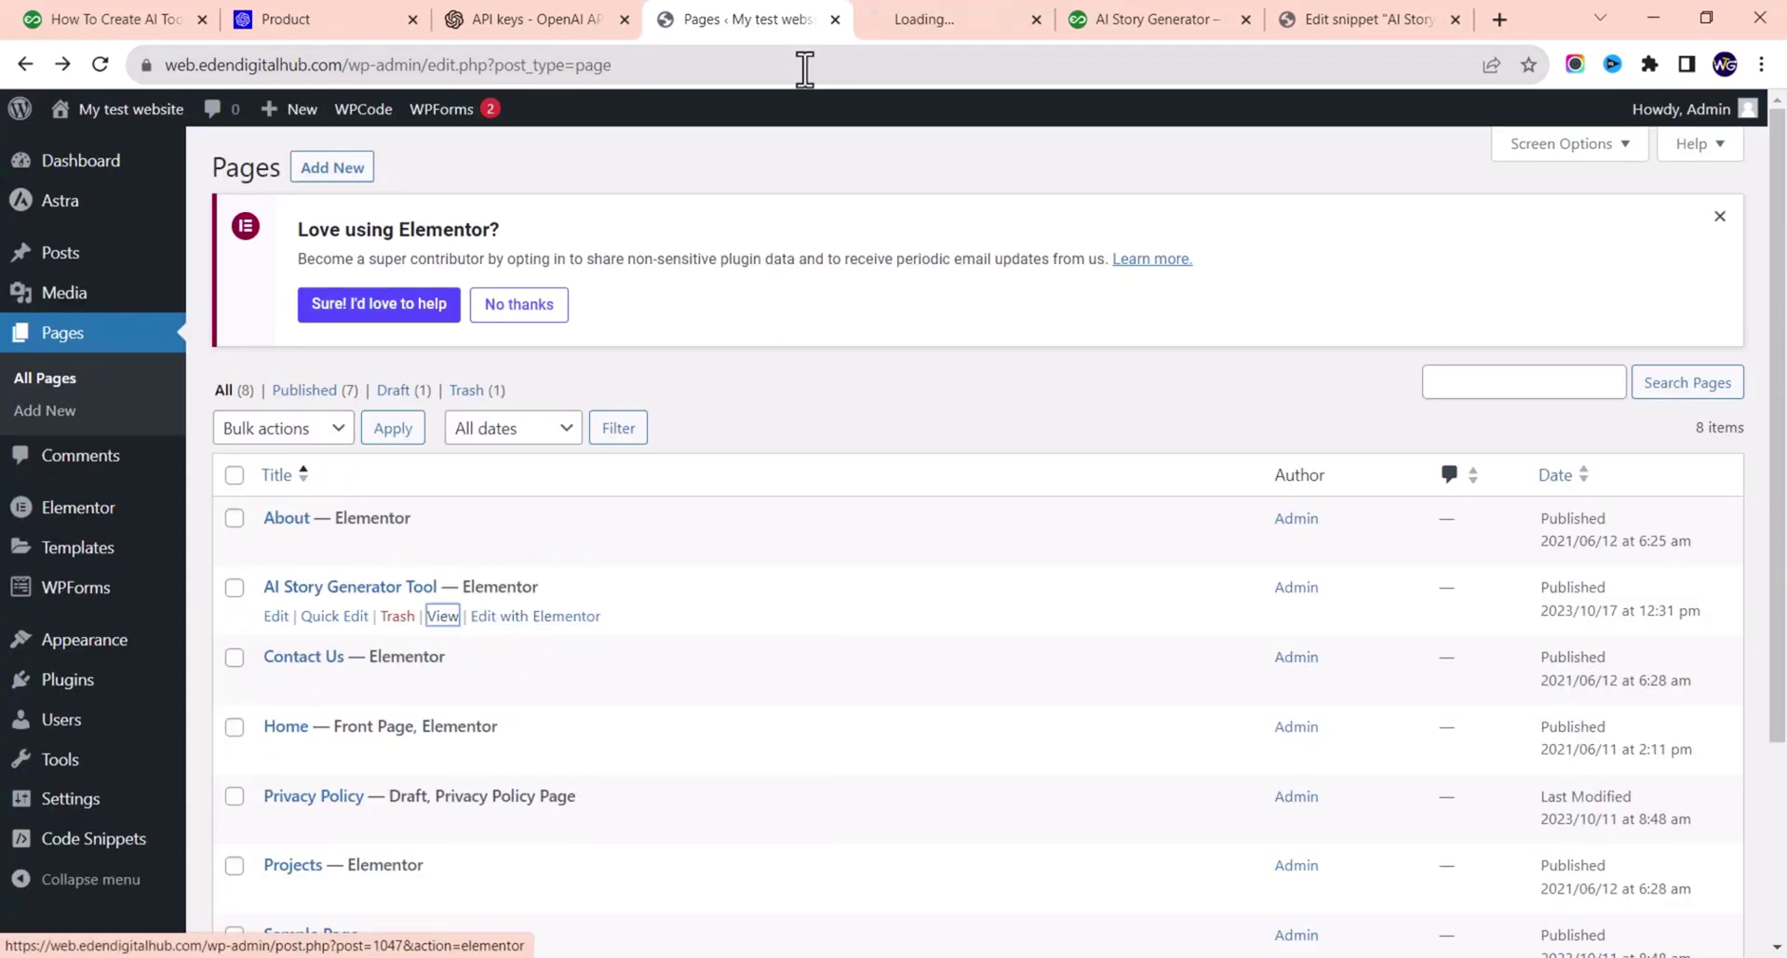
click(935, 19)
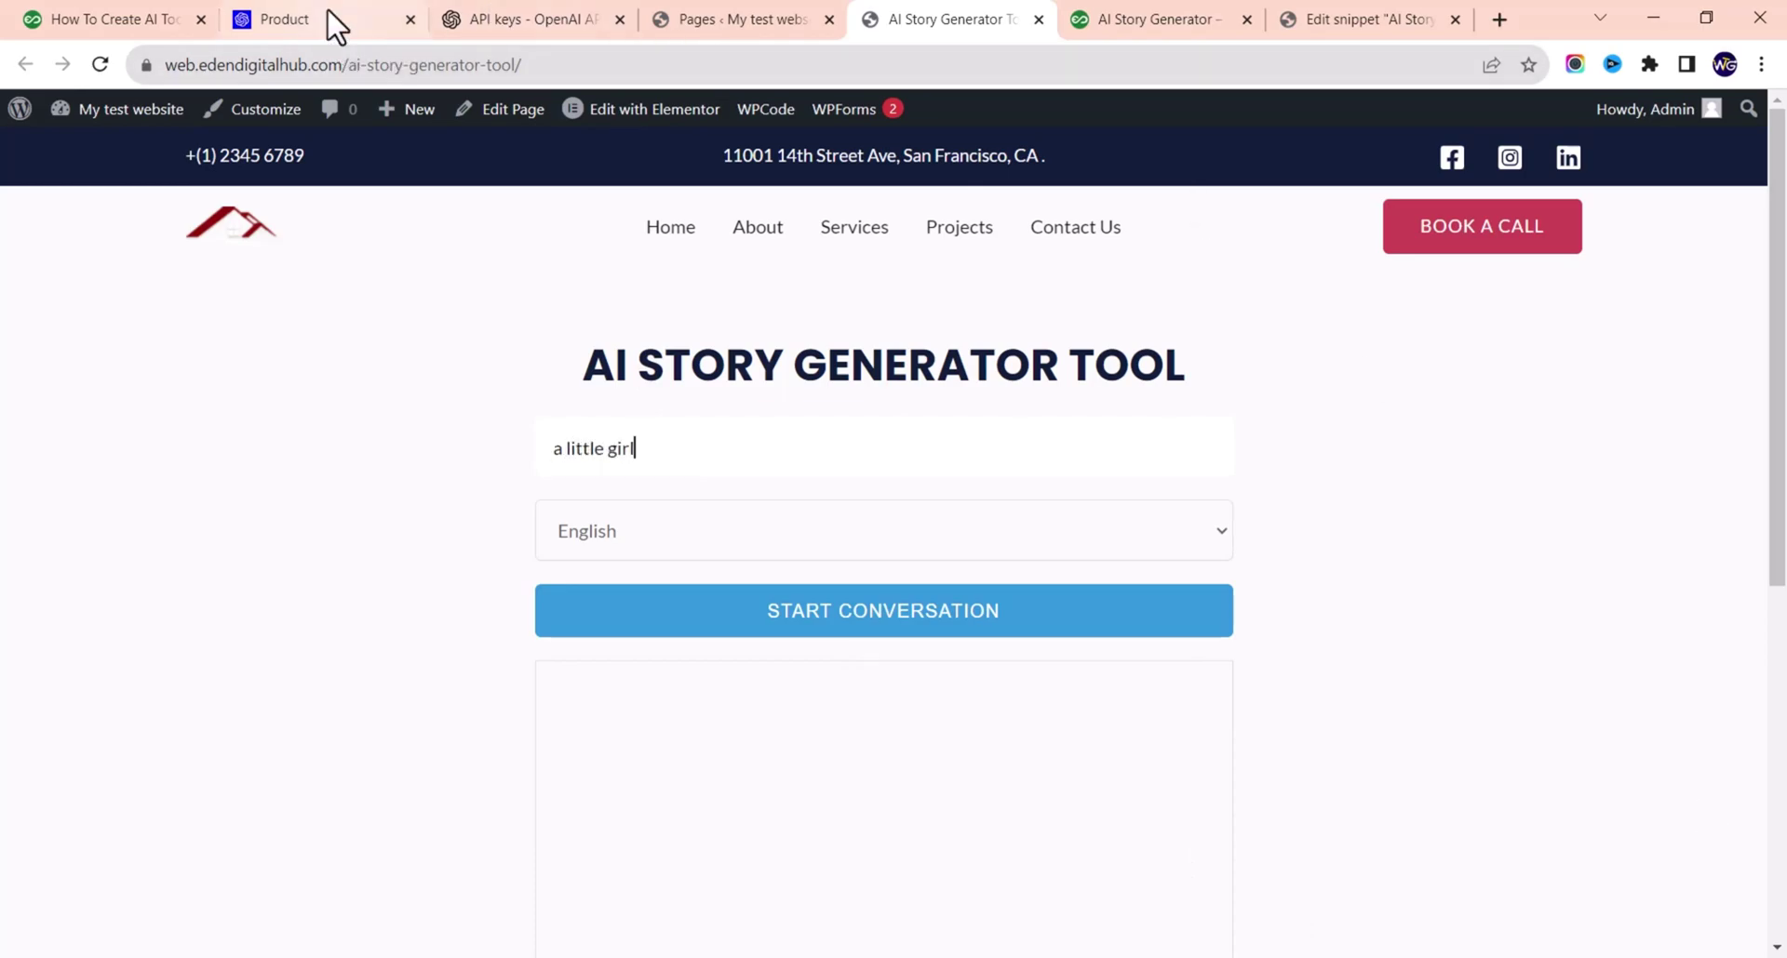
click(640, 616)
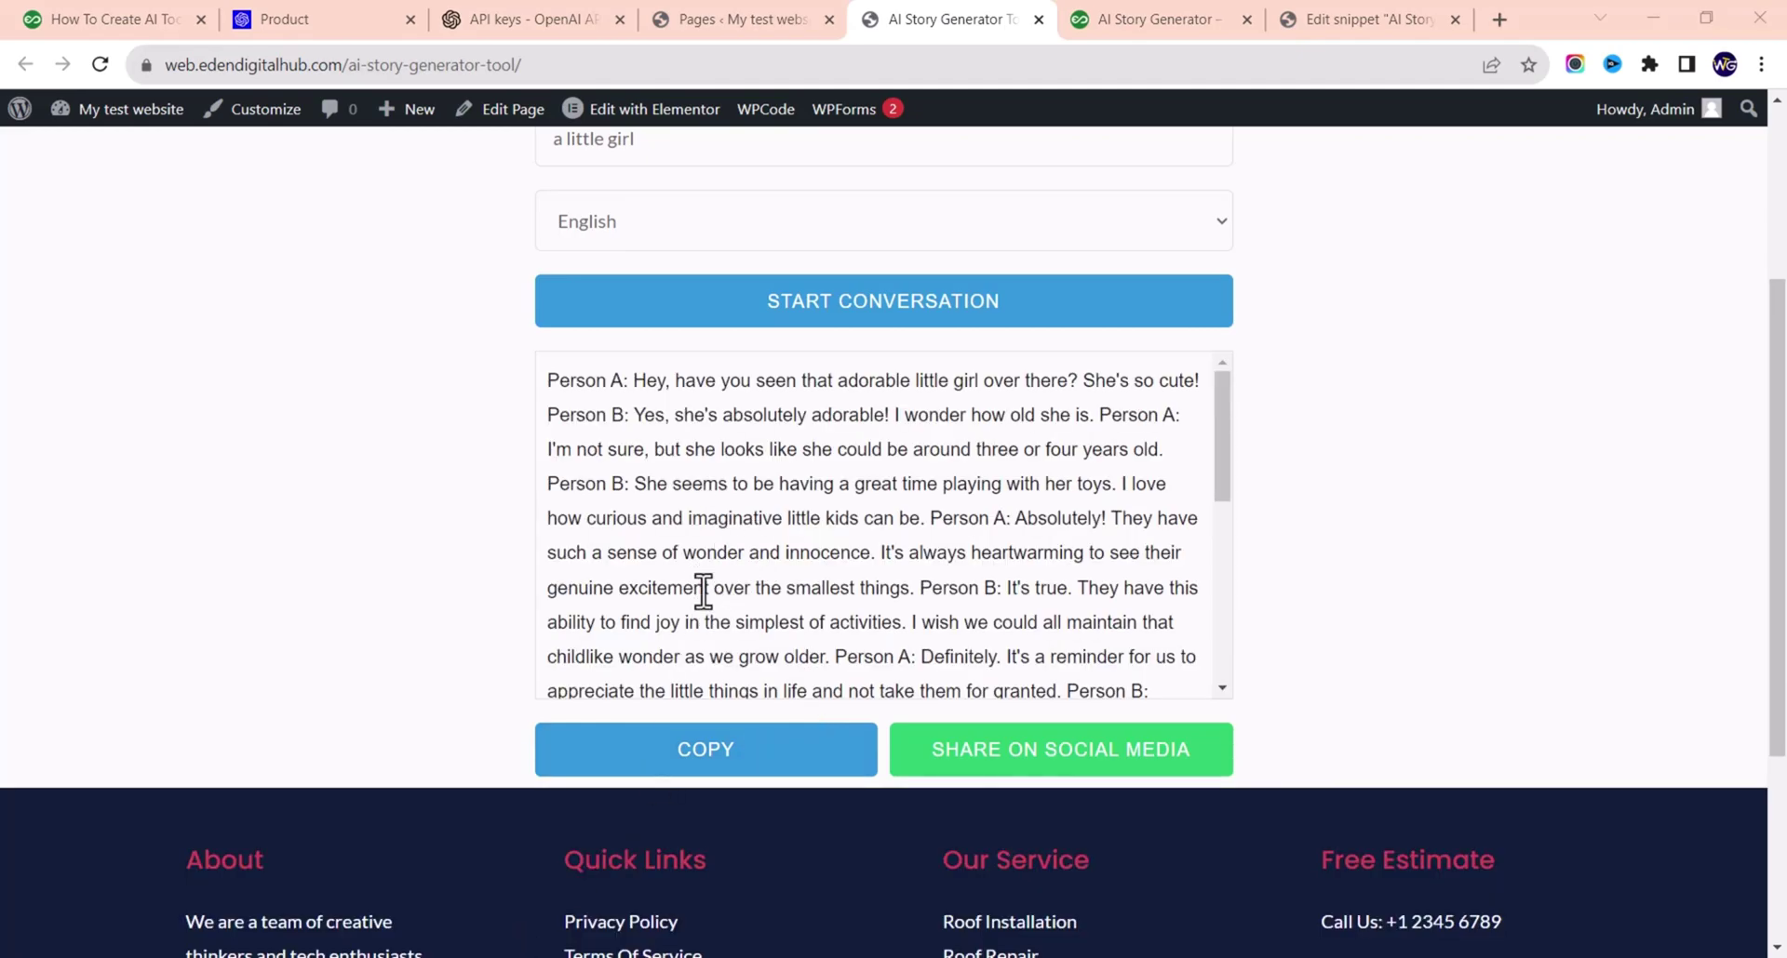
- Copy the generated conversation with the tool's copy function, paste it over the text in an open Notepad window, and minimize Notepad
click(730, 755)
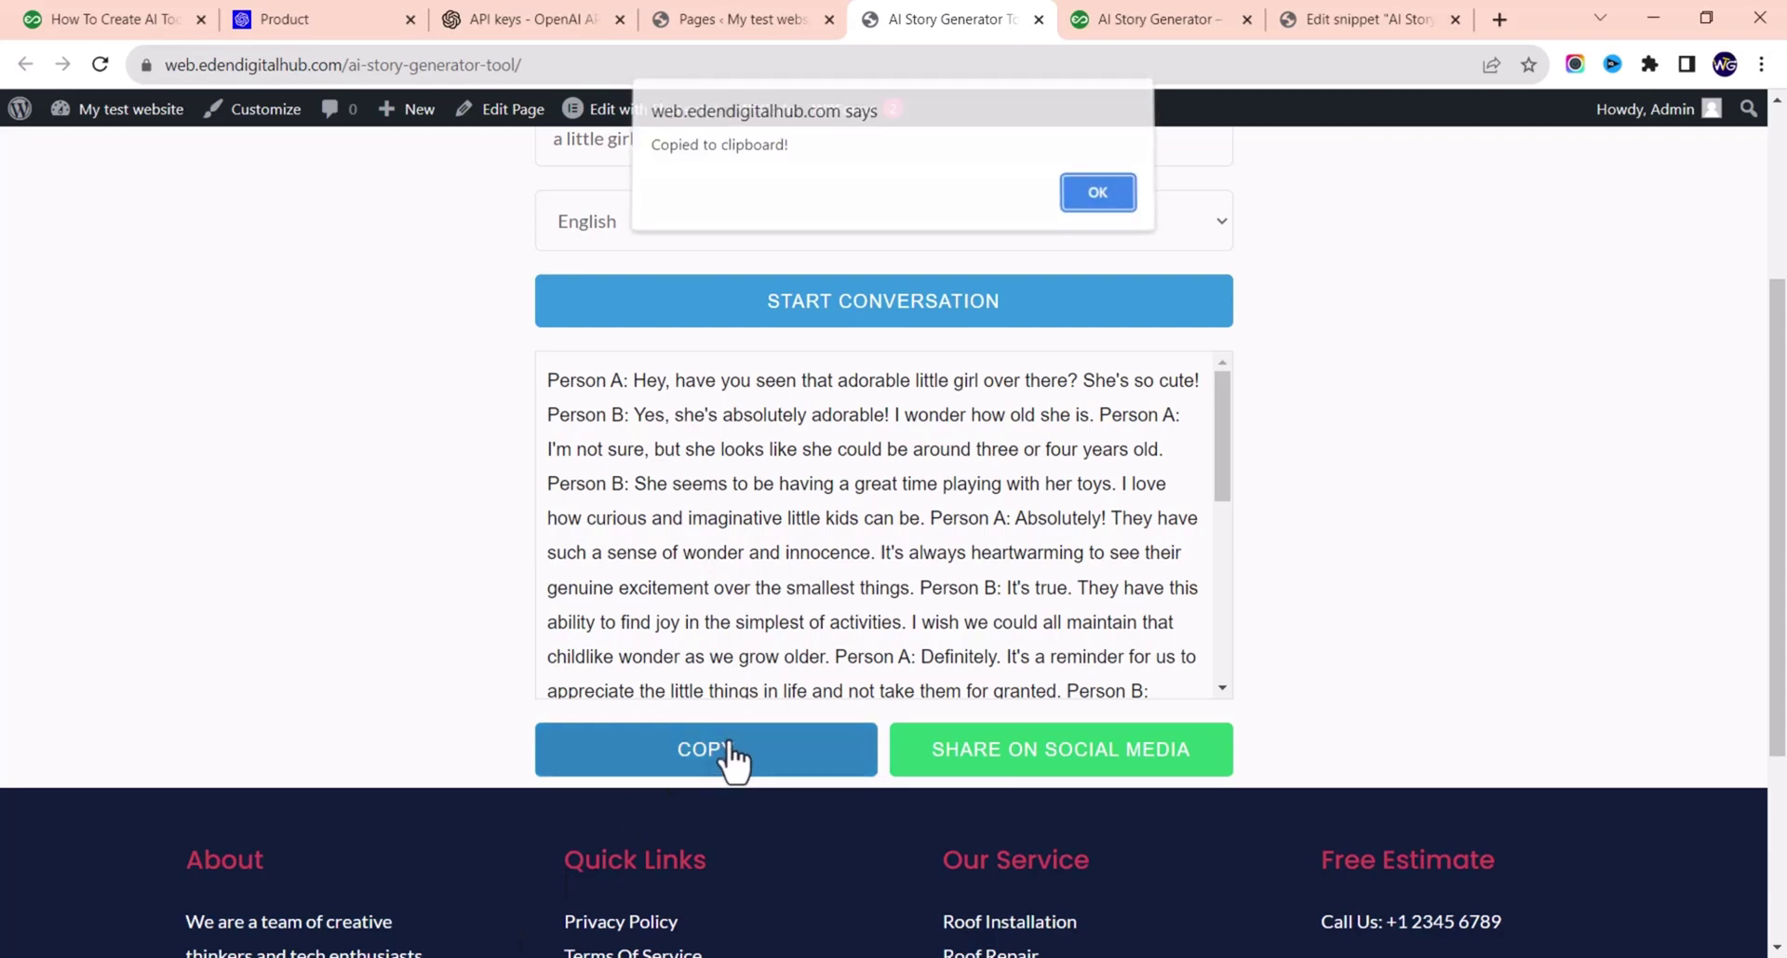
click(1107, 217)
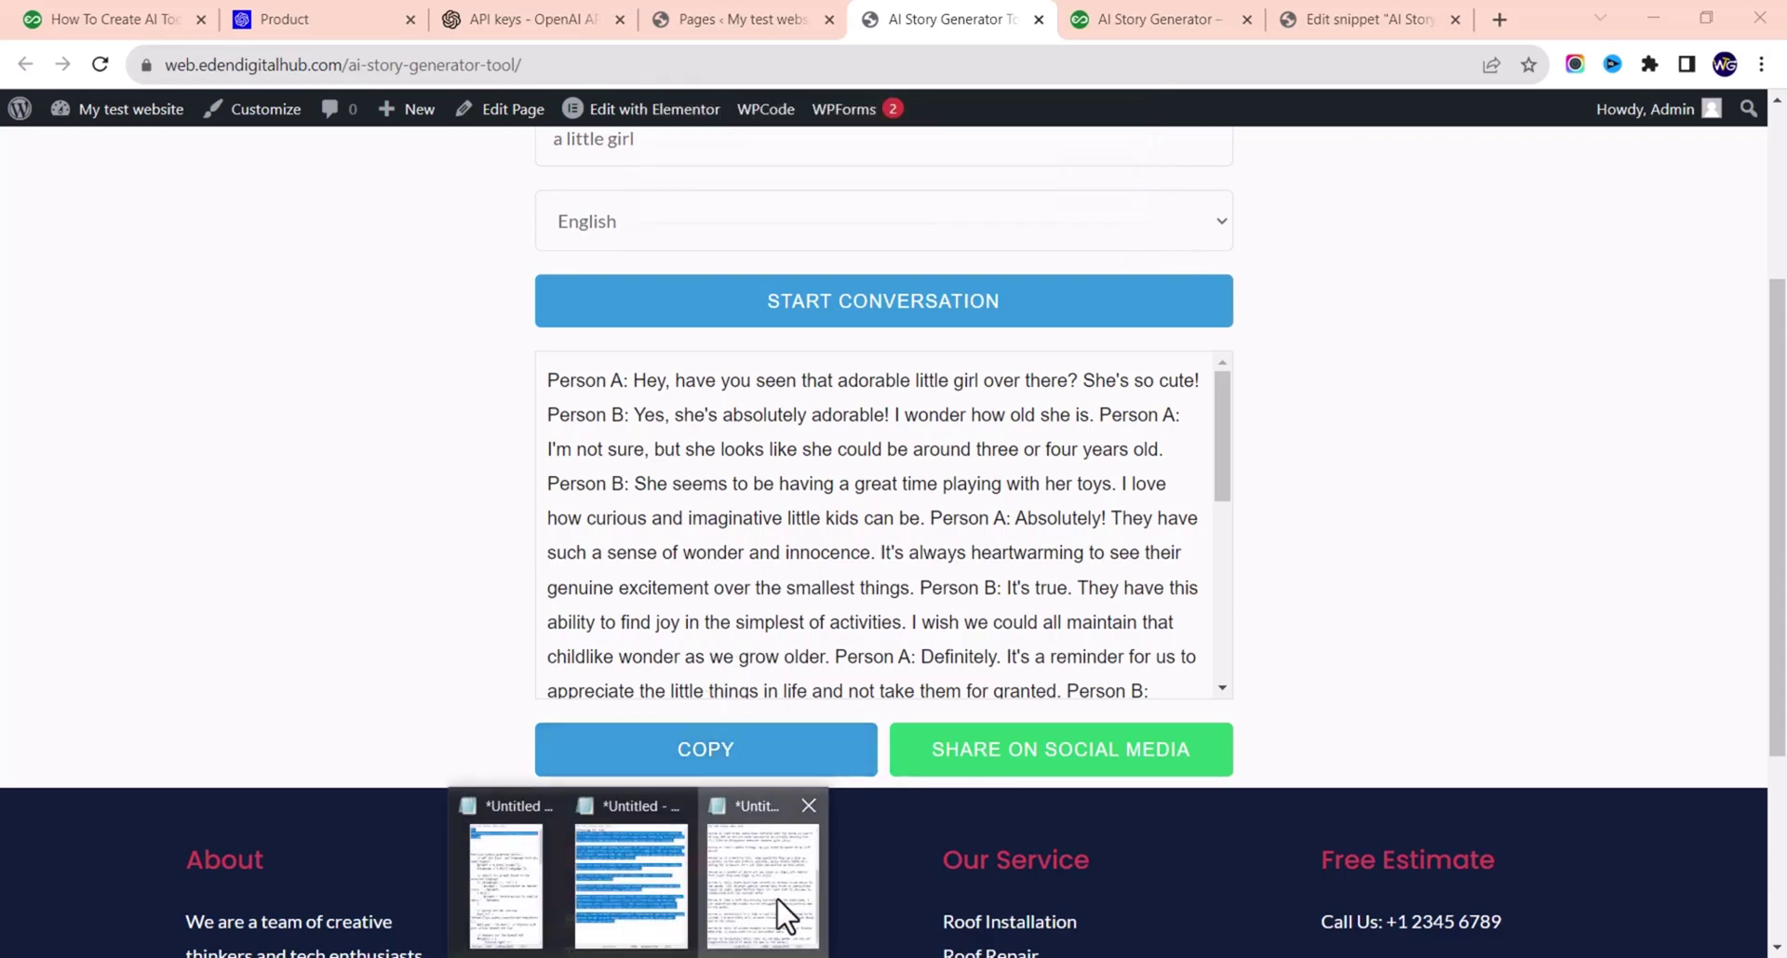
click(777, 912)
key(ctrl+a)
key(ctrl+v)
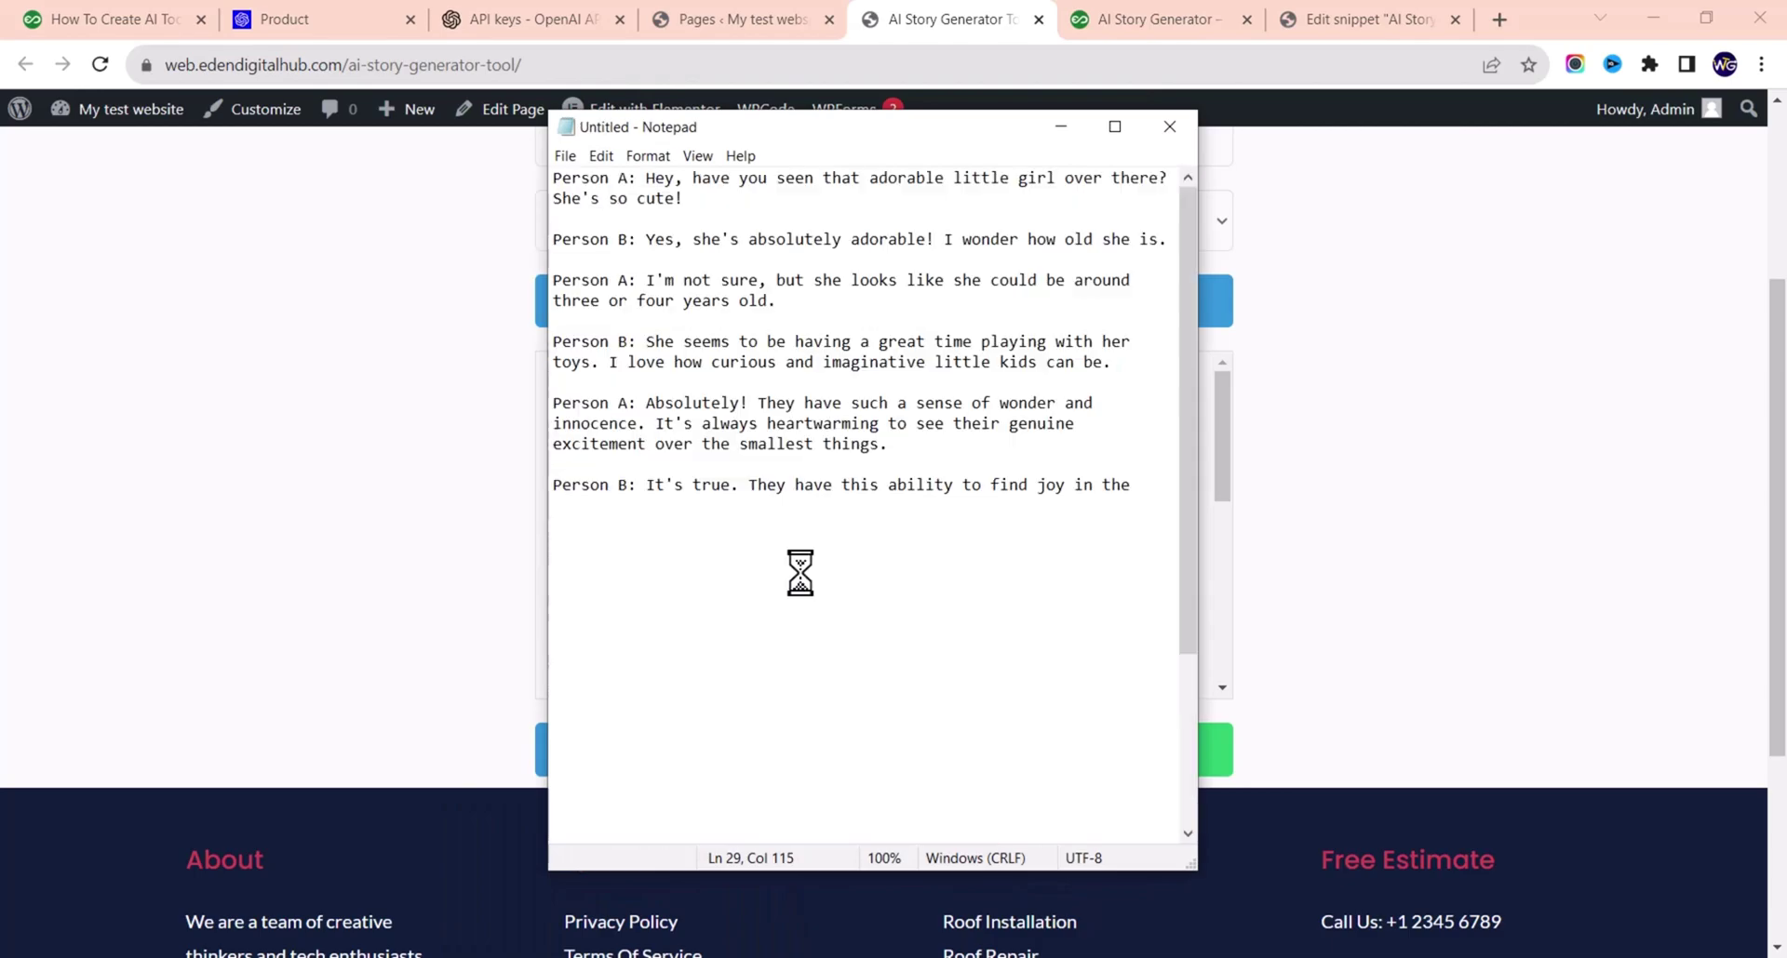
scroll(769, 493, down, 4)
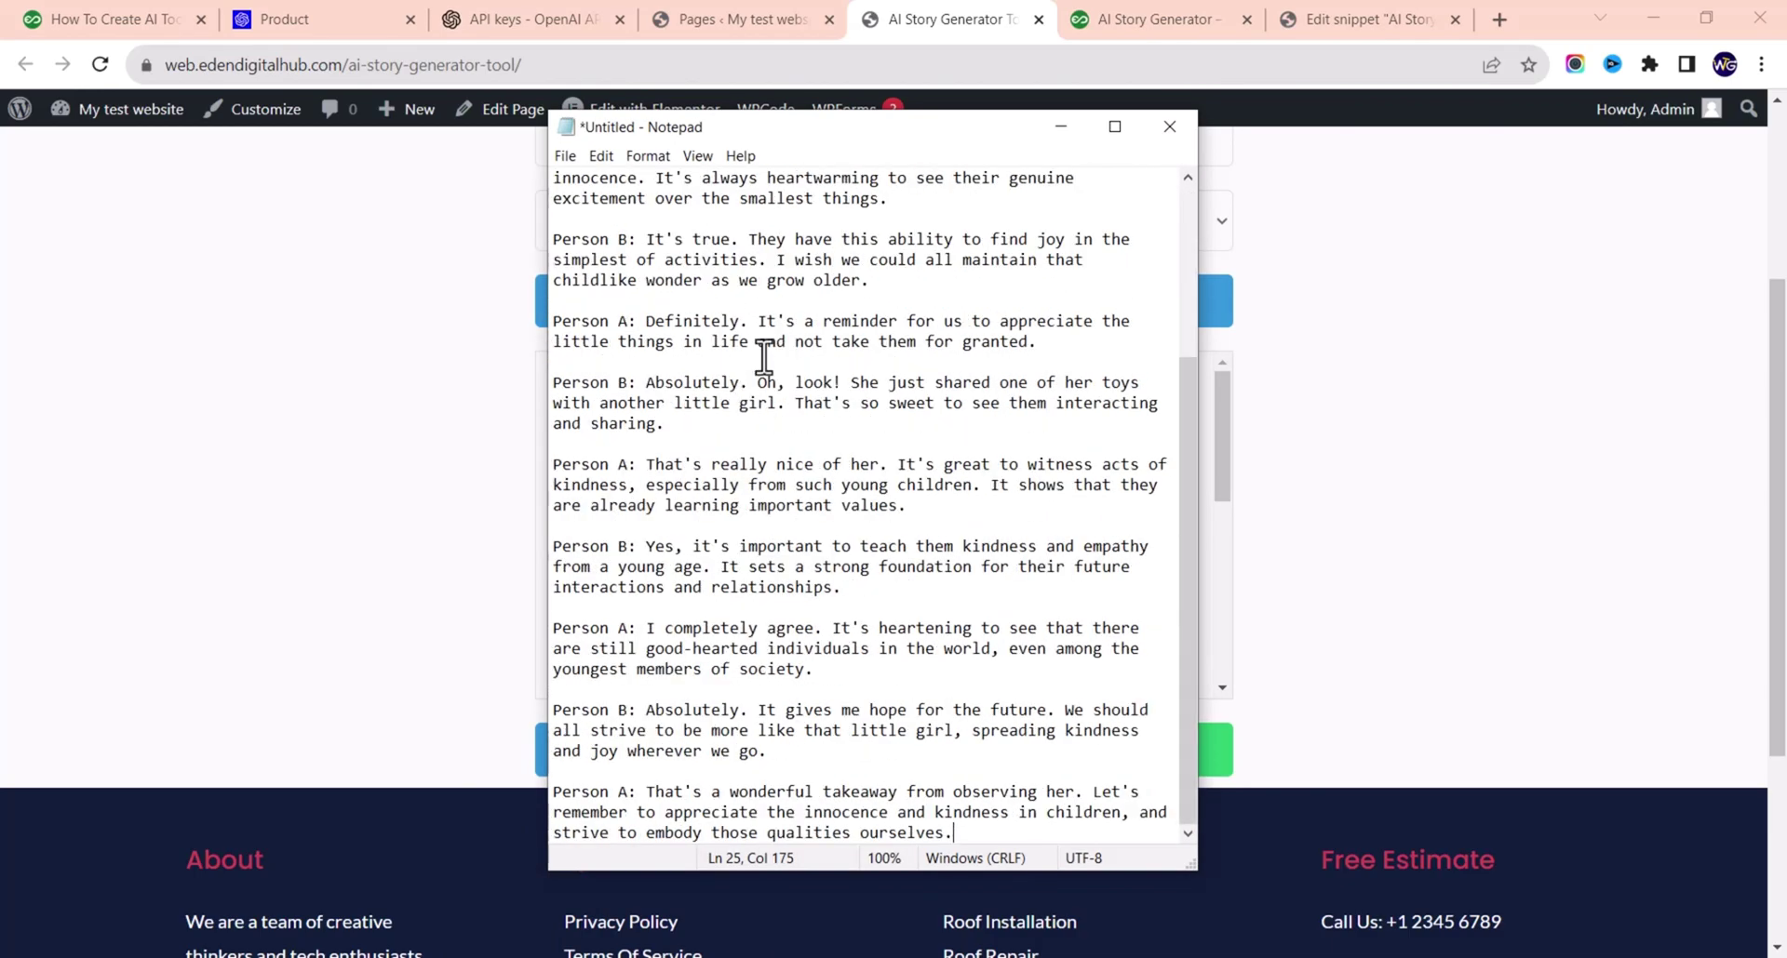
click(1060, 139)
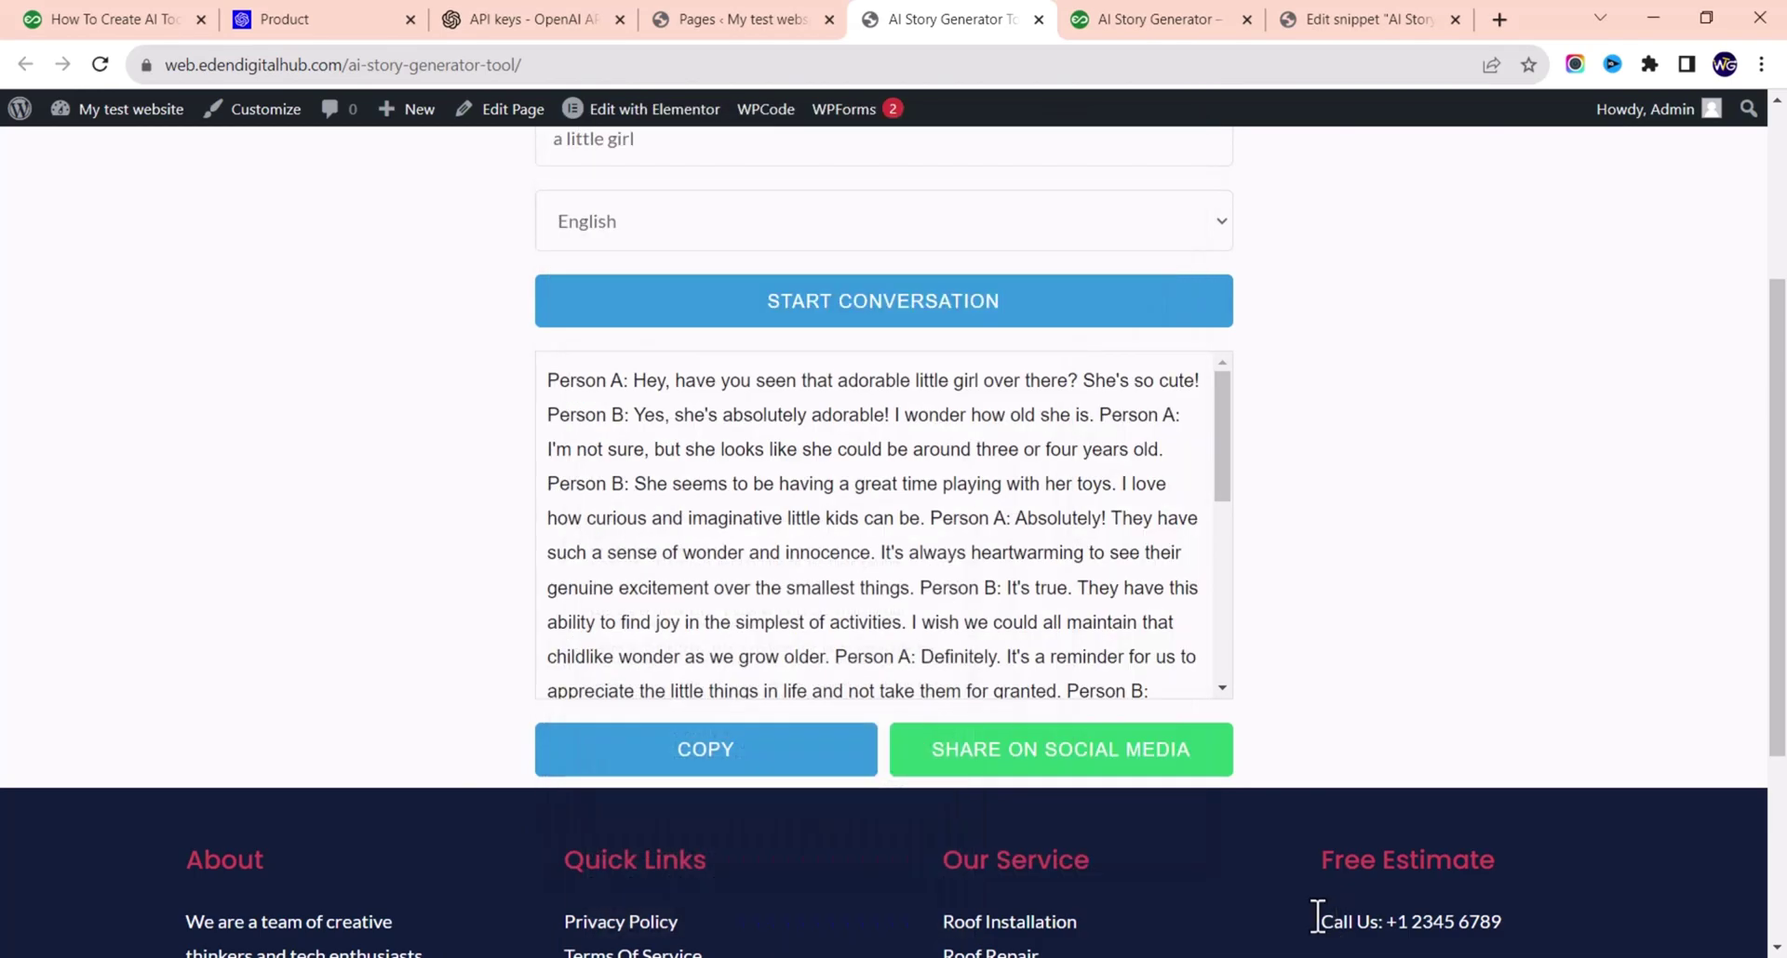
- Check the tool's social media sharing options for the generated conversation, then close them
click(1111, 763)
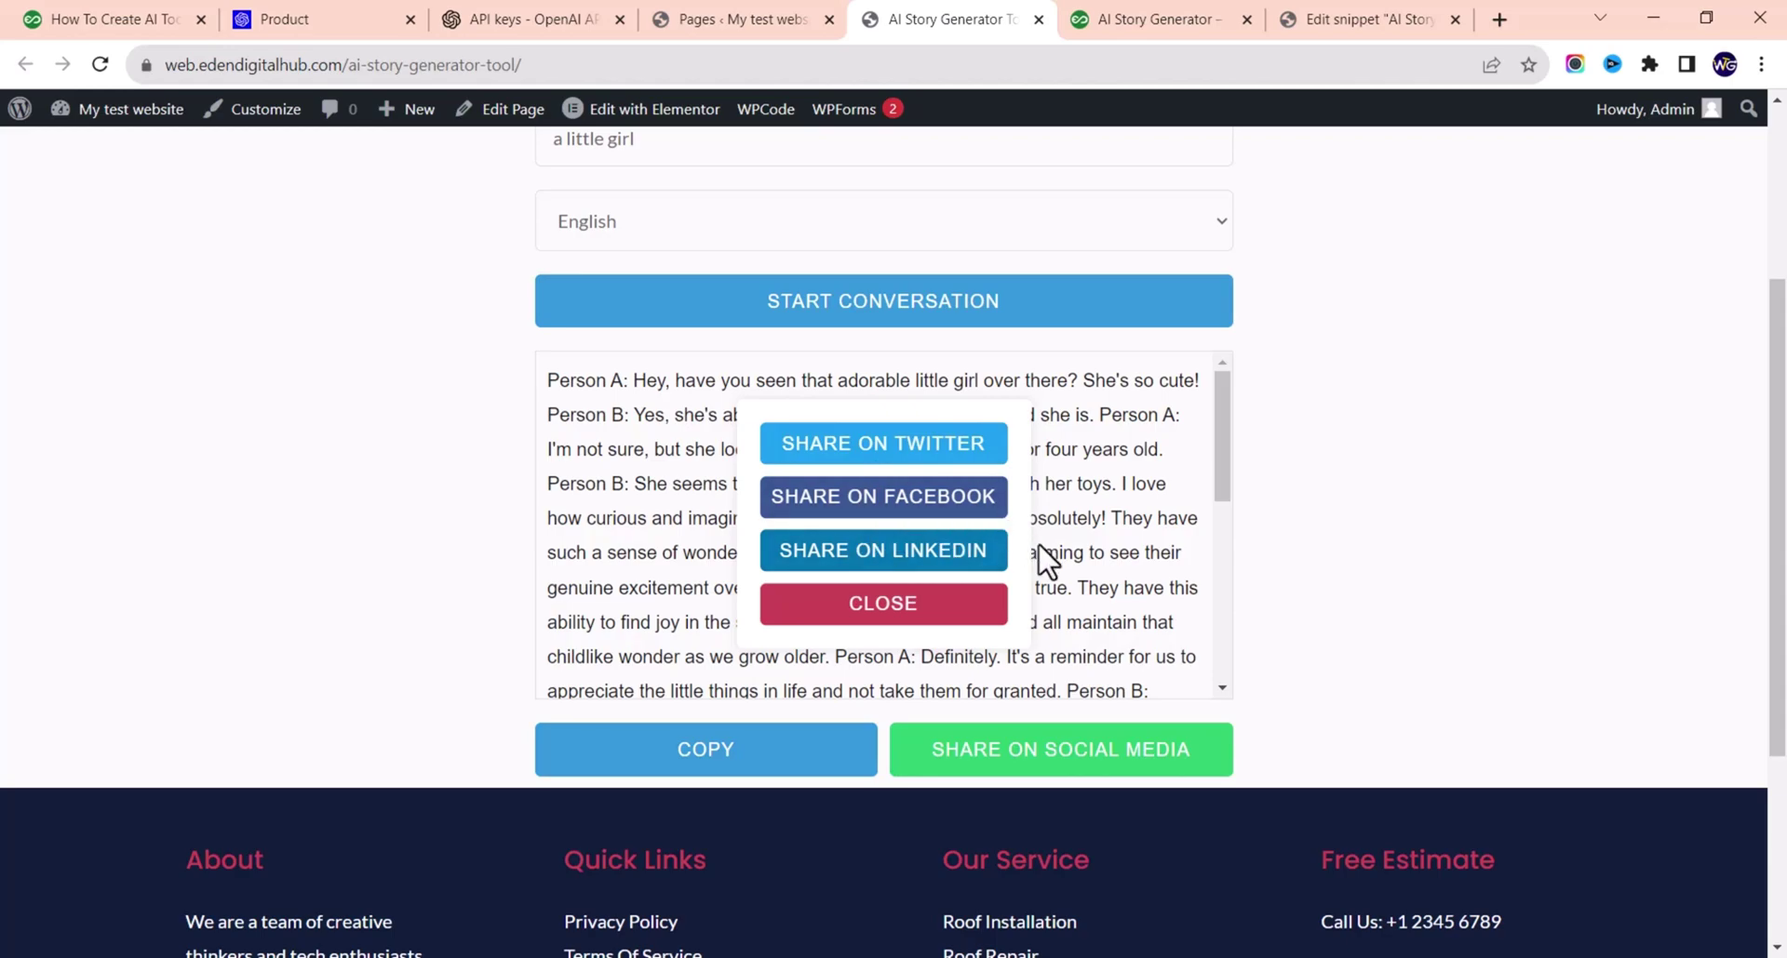
click(913, 619)
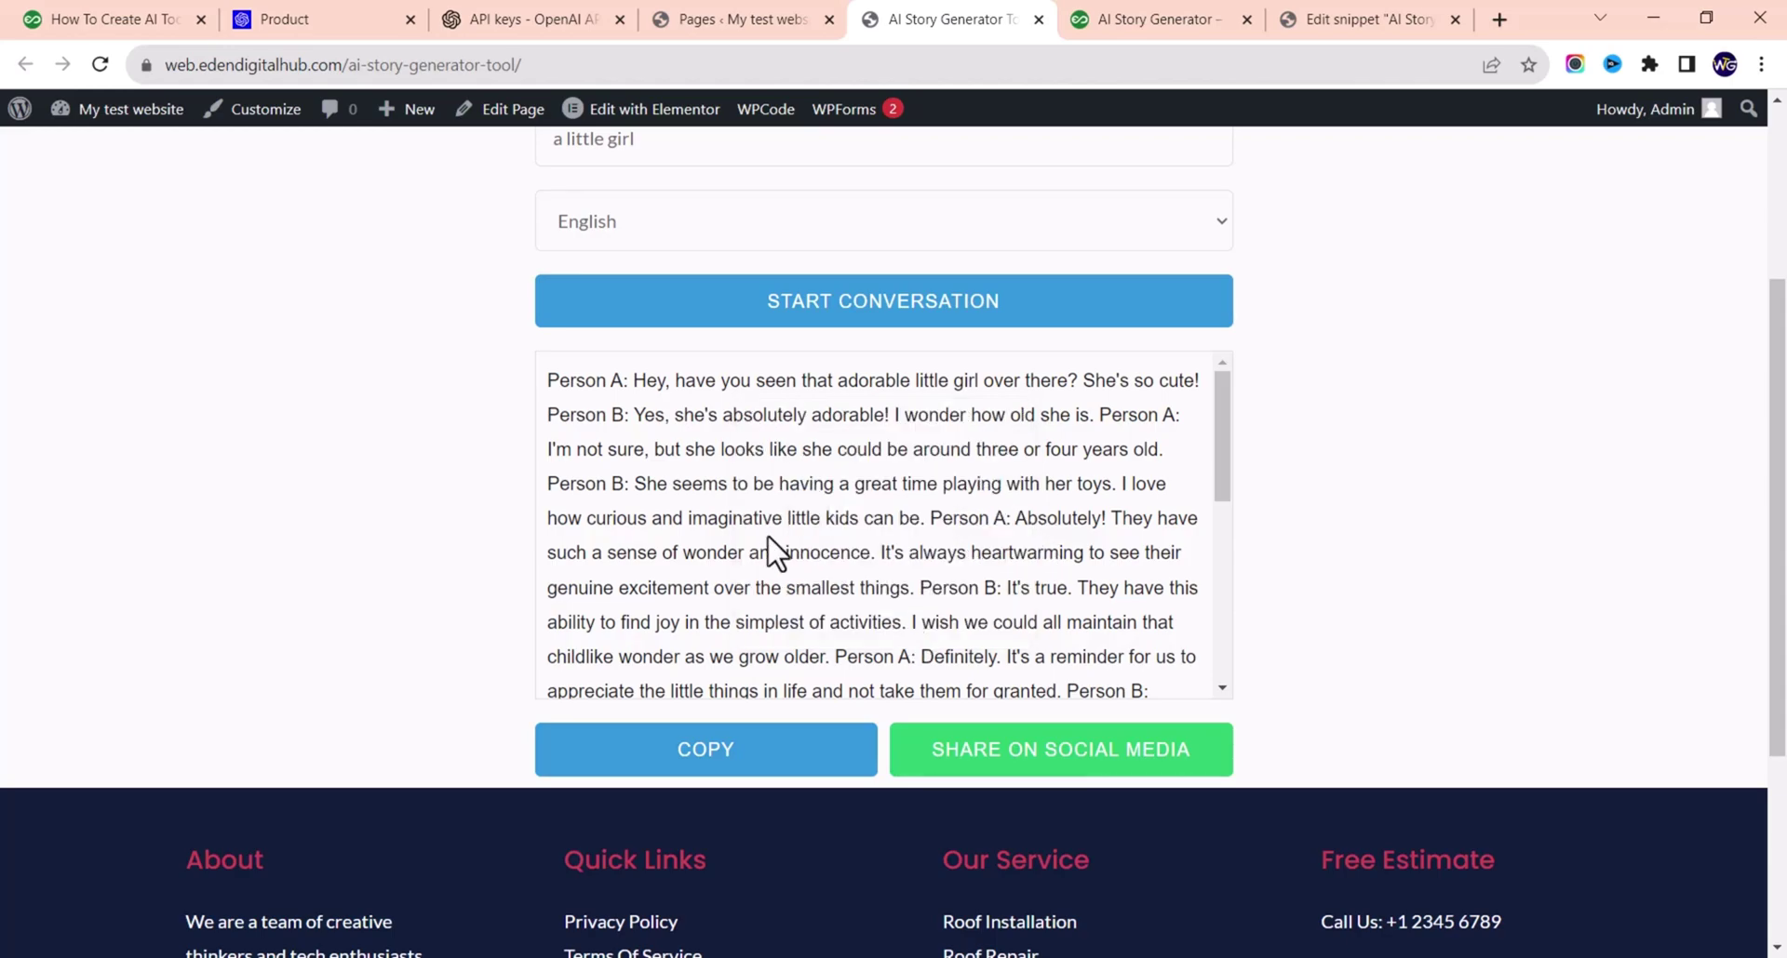
scroll(770, 623, up, 3)
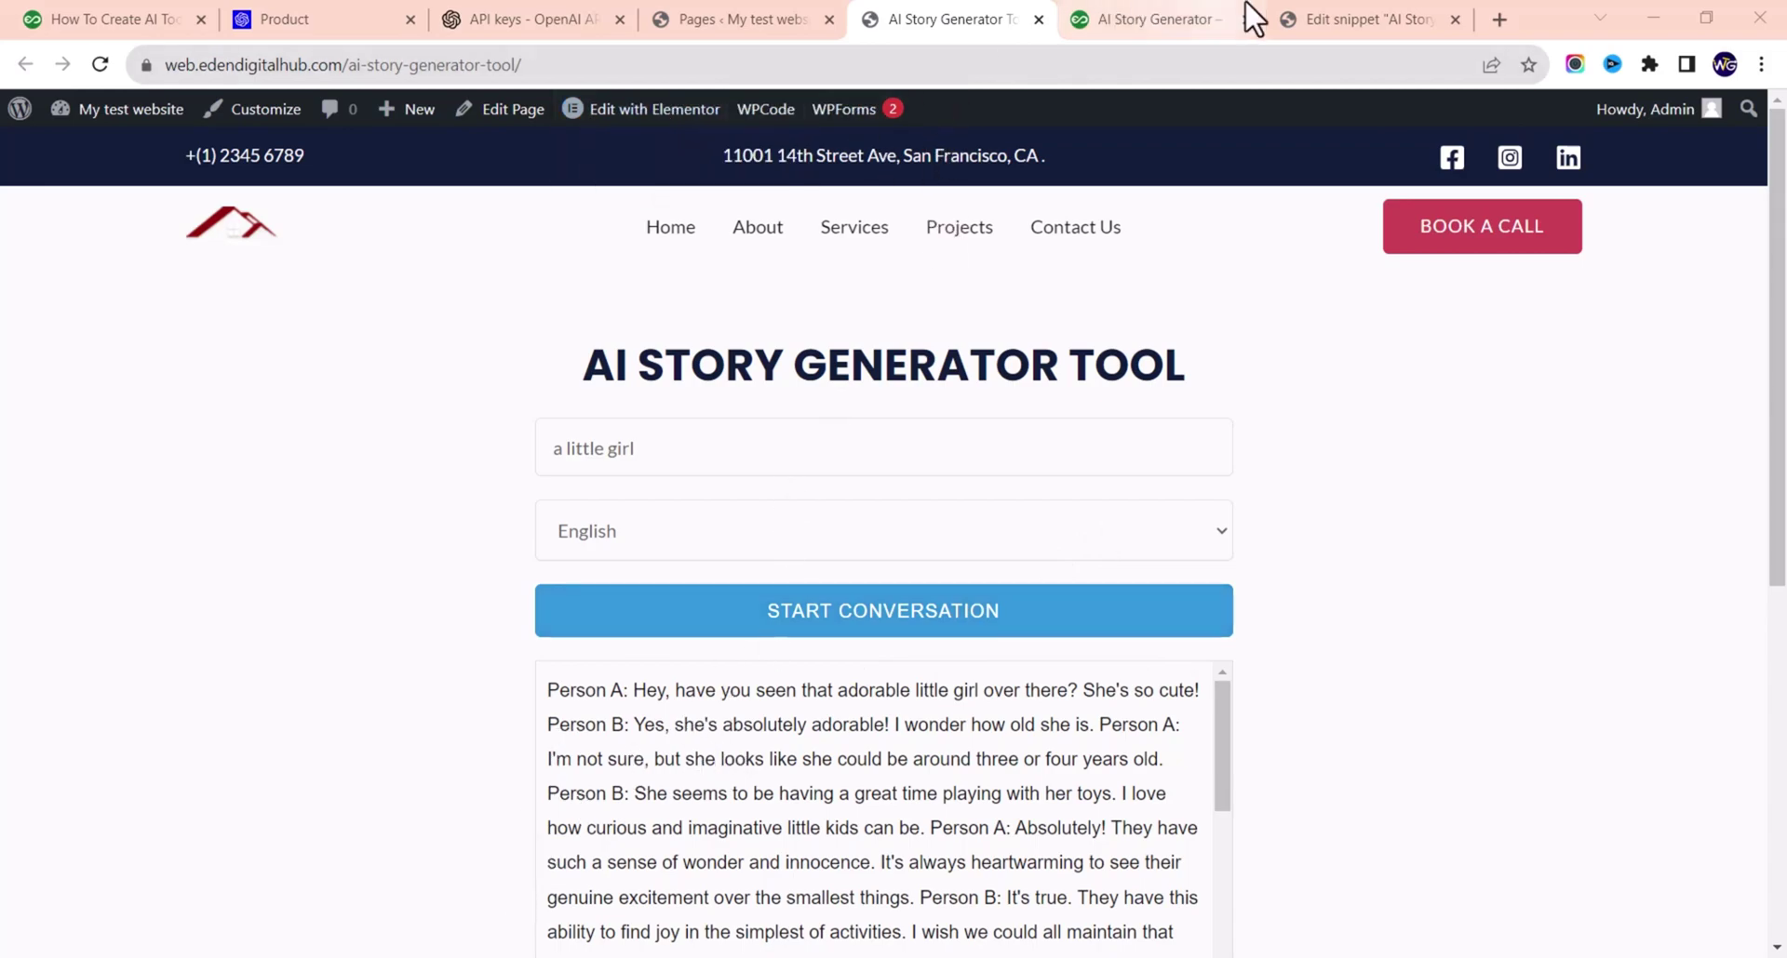
- Reopen the AI Story Generator Tool page in the Elementor editor
click(1347, 16)
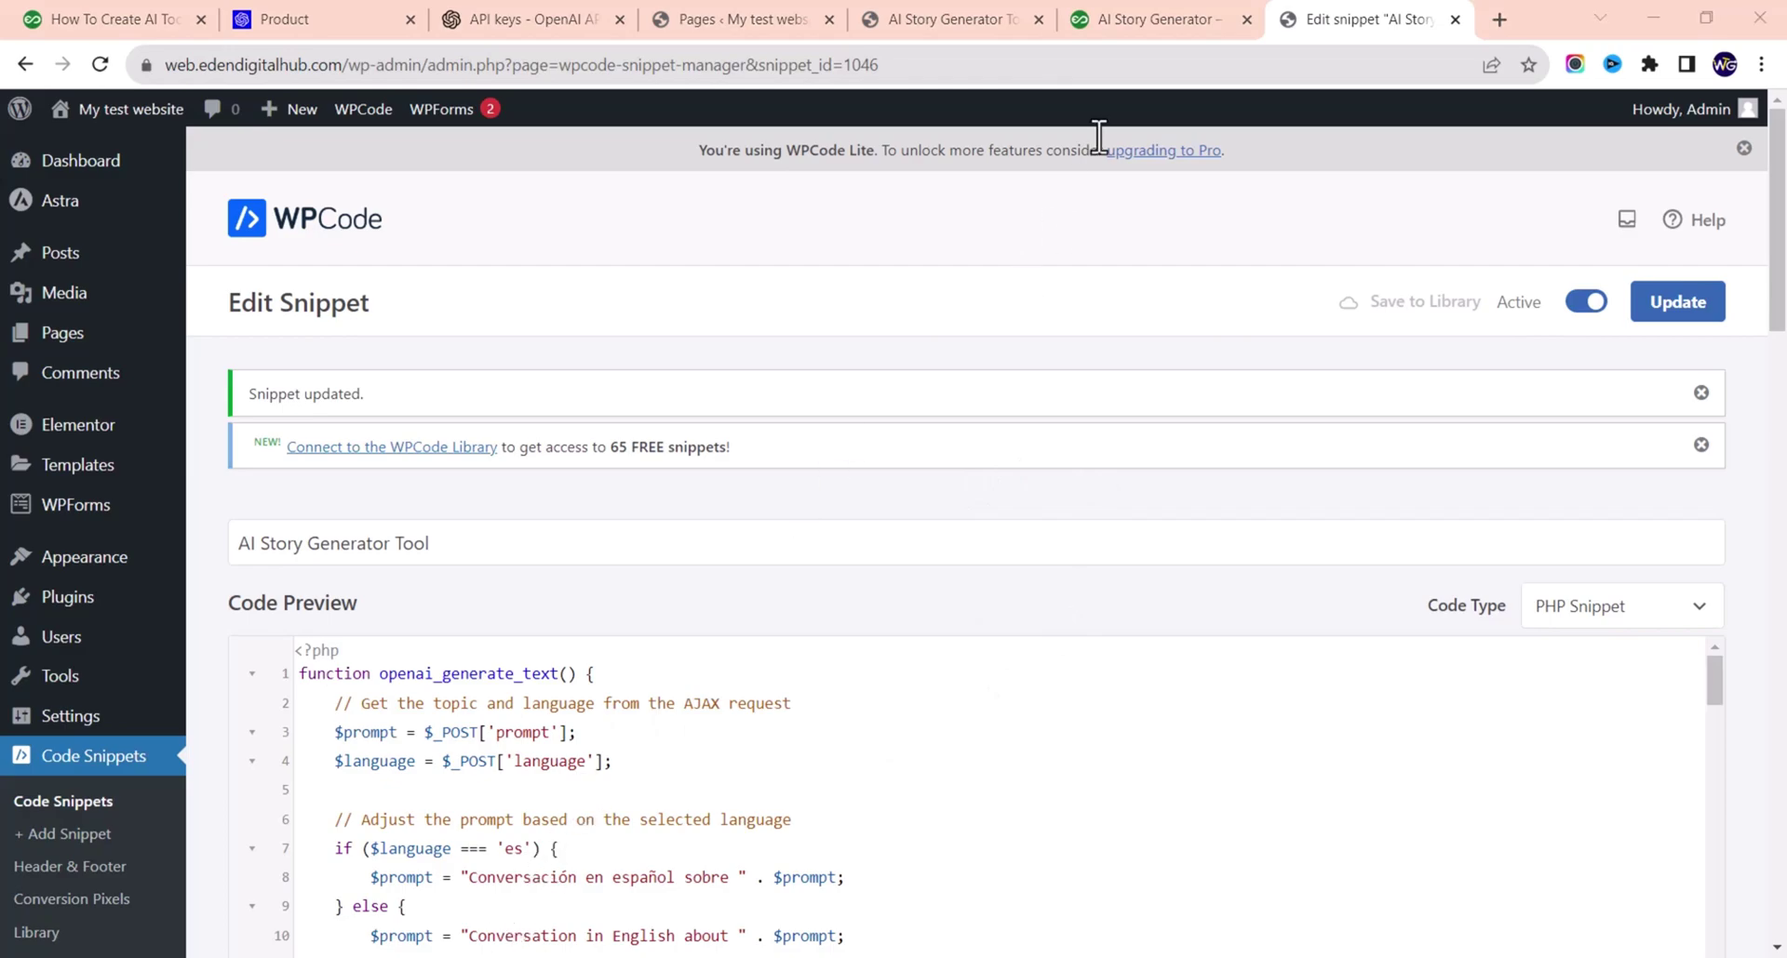
click(1129, 14)
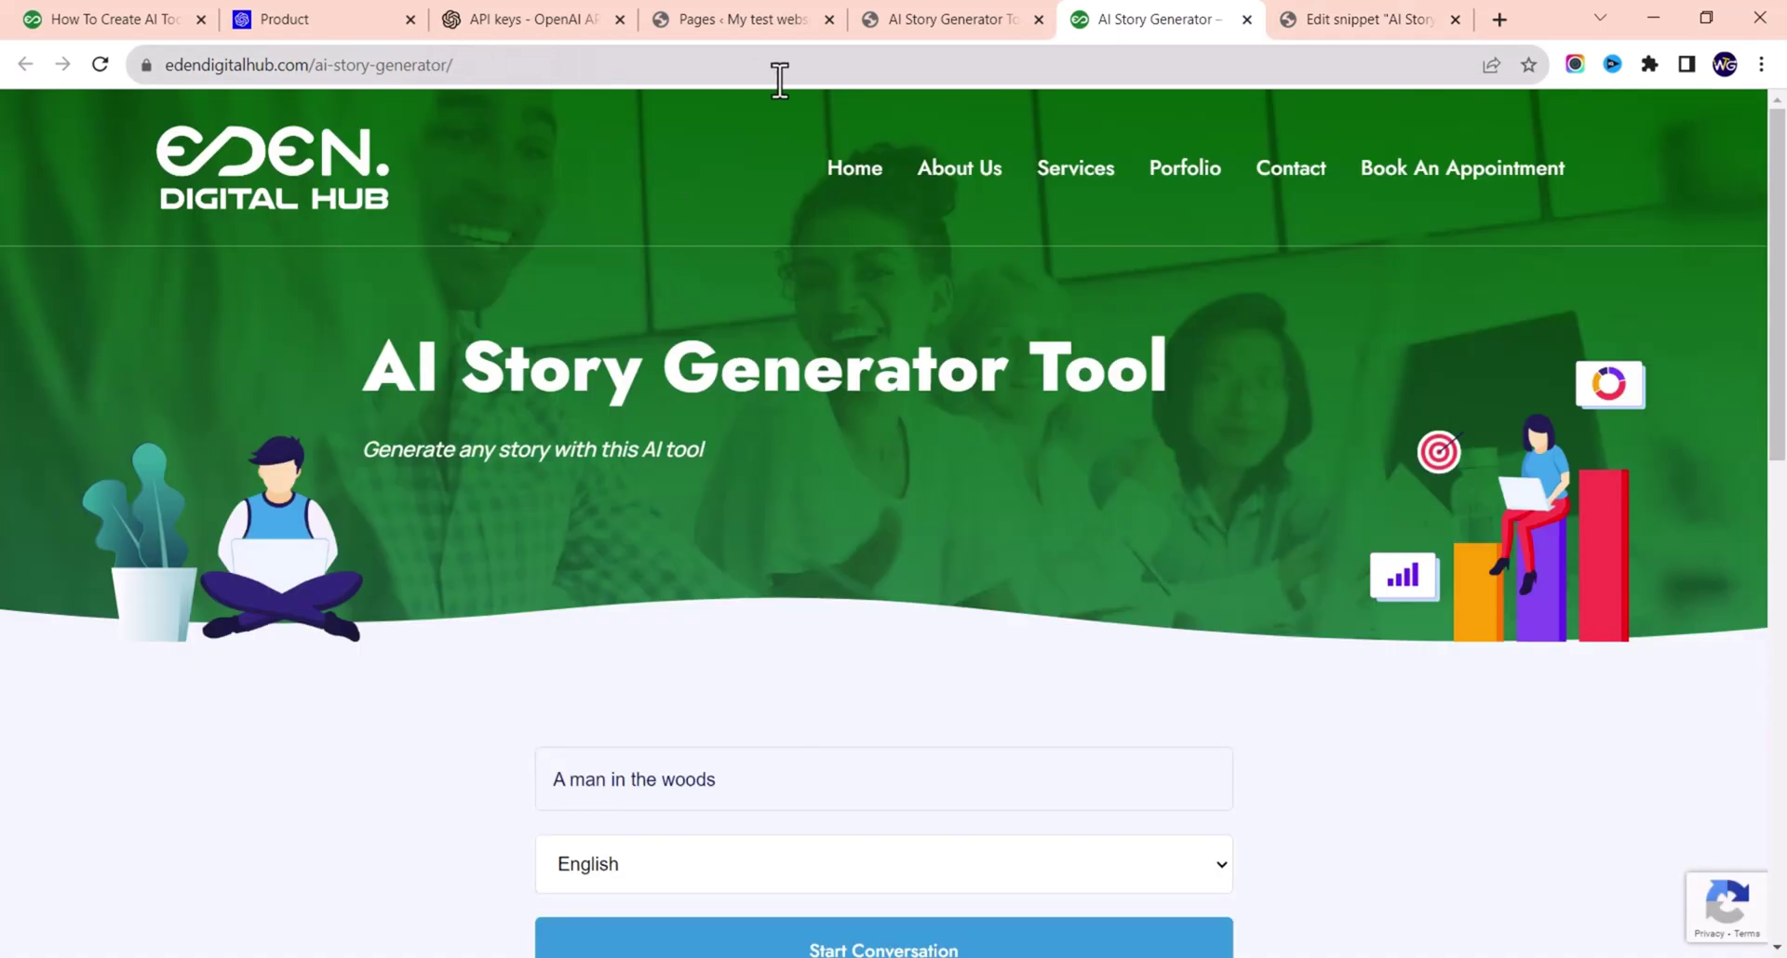
click(941, 17)
click(744, 20)
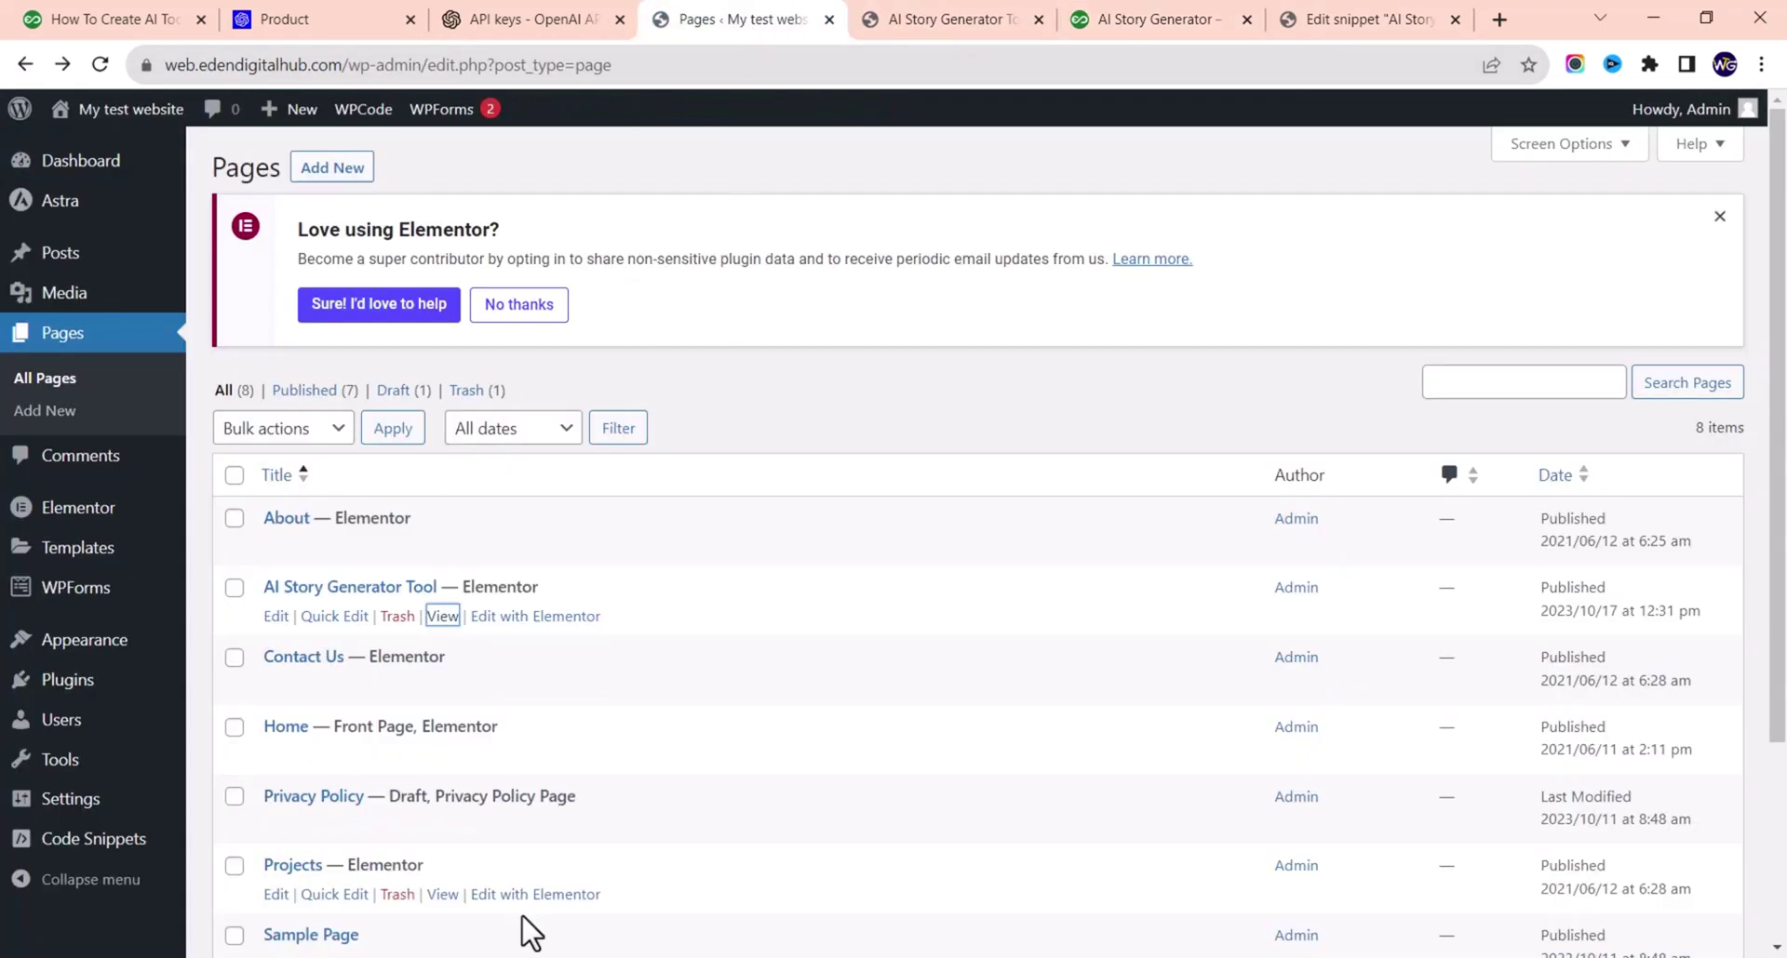
click(941, 19)
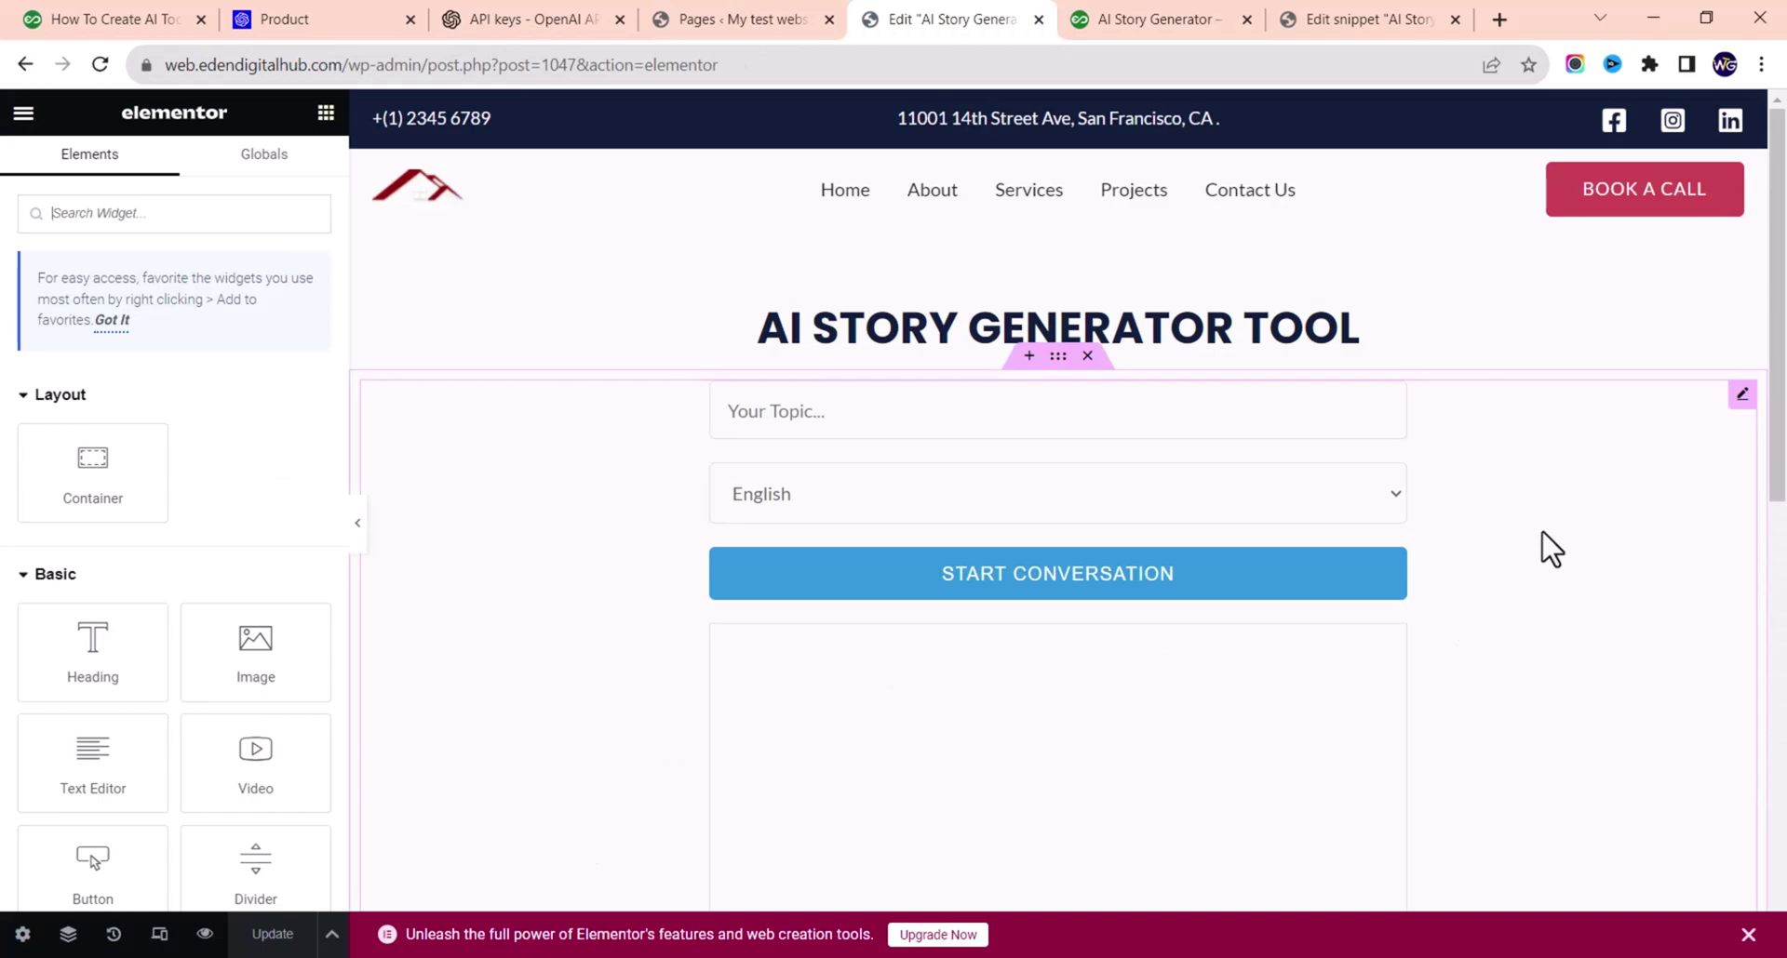
- Copy the HTML widget's entire code, paste it over the text in Notepad, and maximize the Notepad window
click(383, 479)
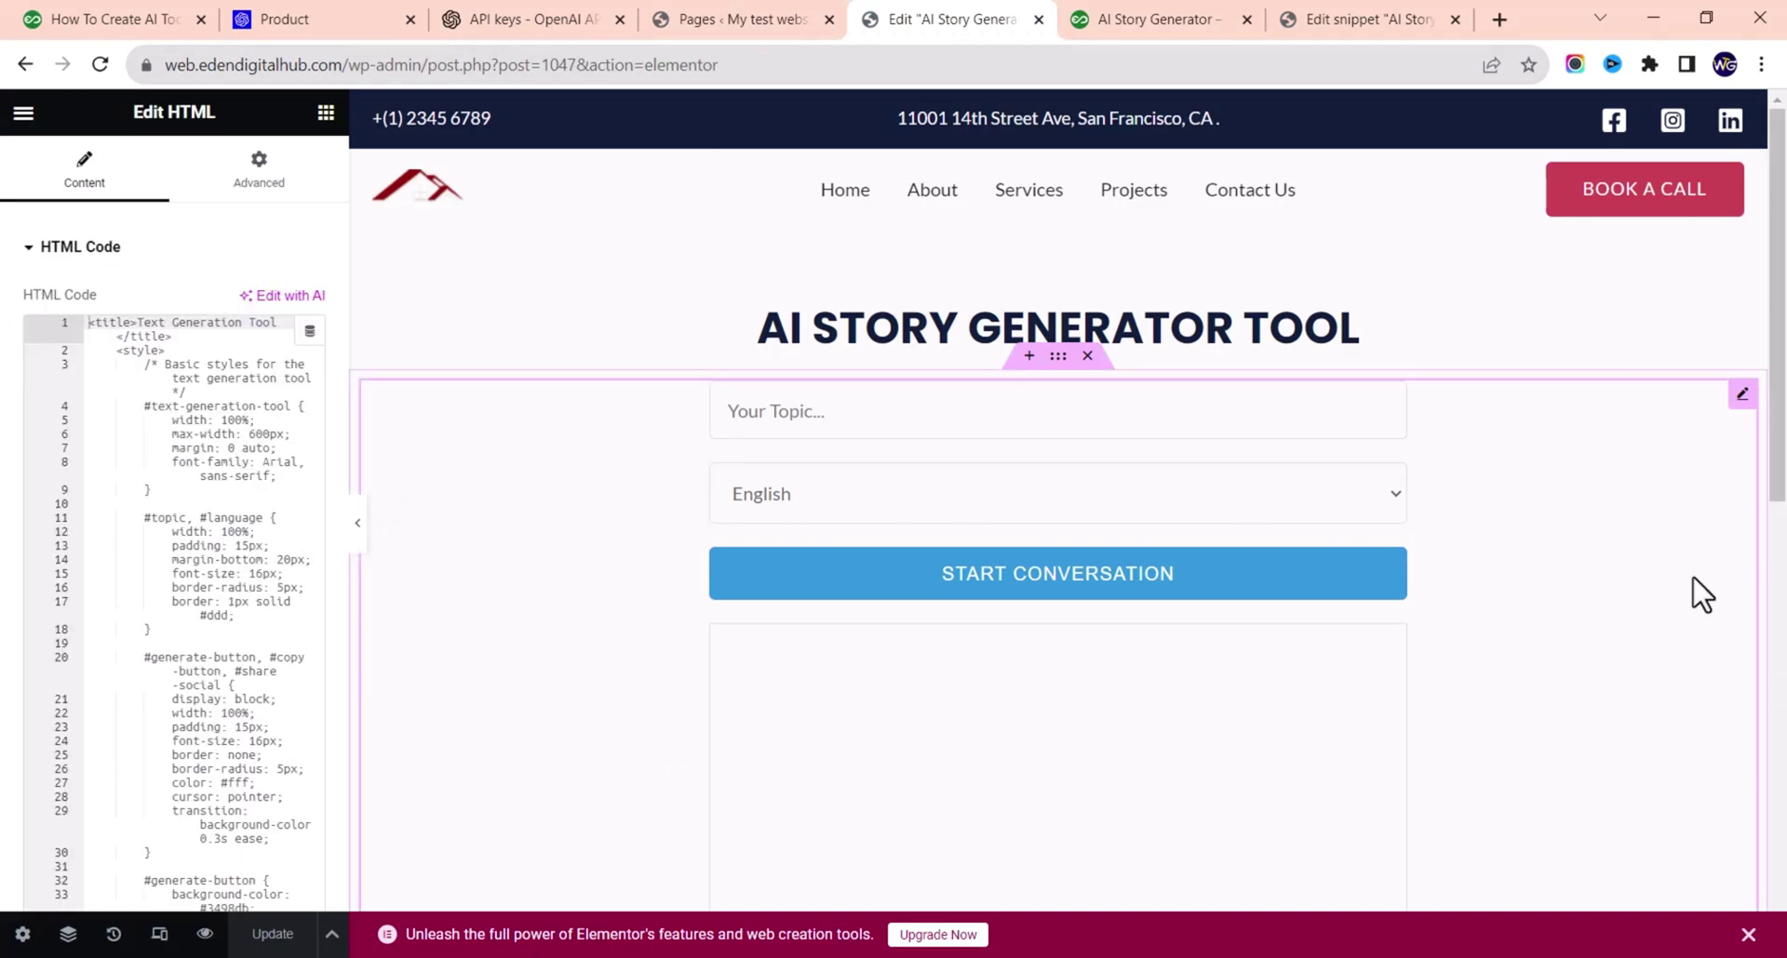
scroll(201, 433, down, 15)
click(190, 417)
key(ctrl+a)
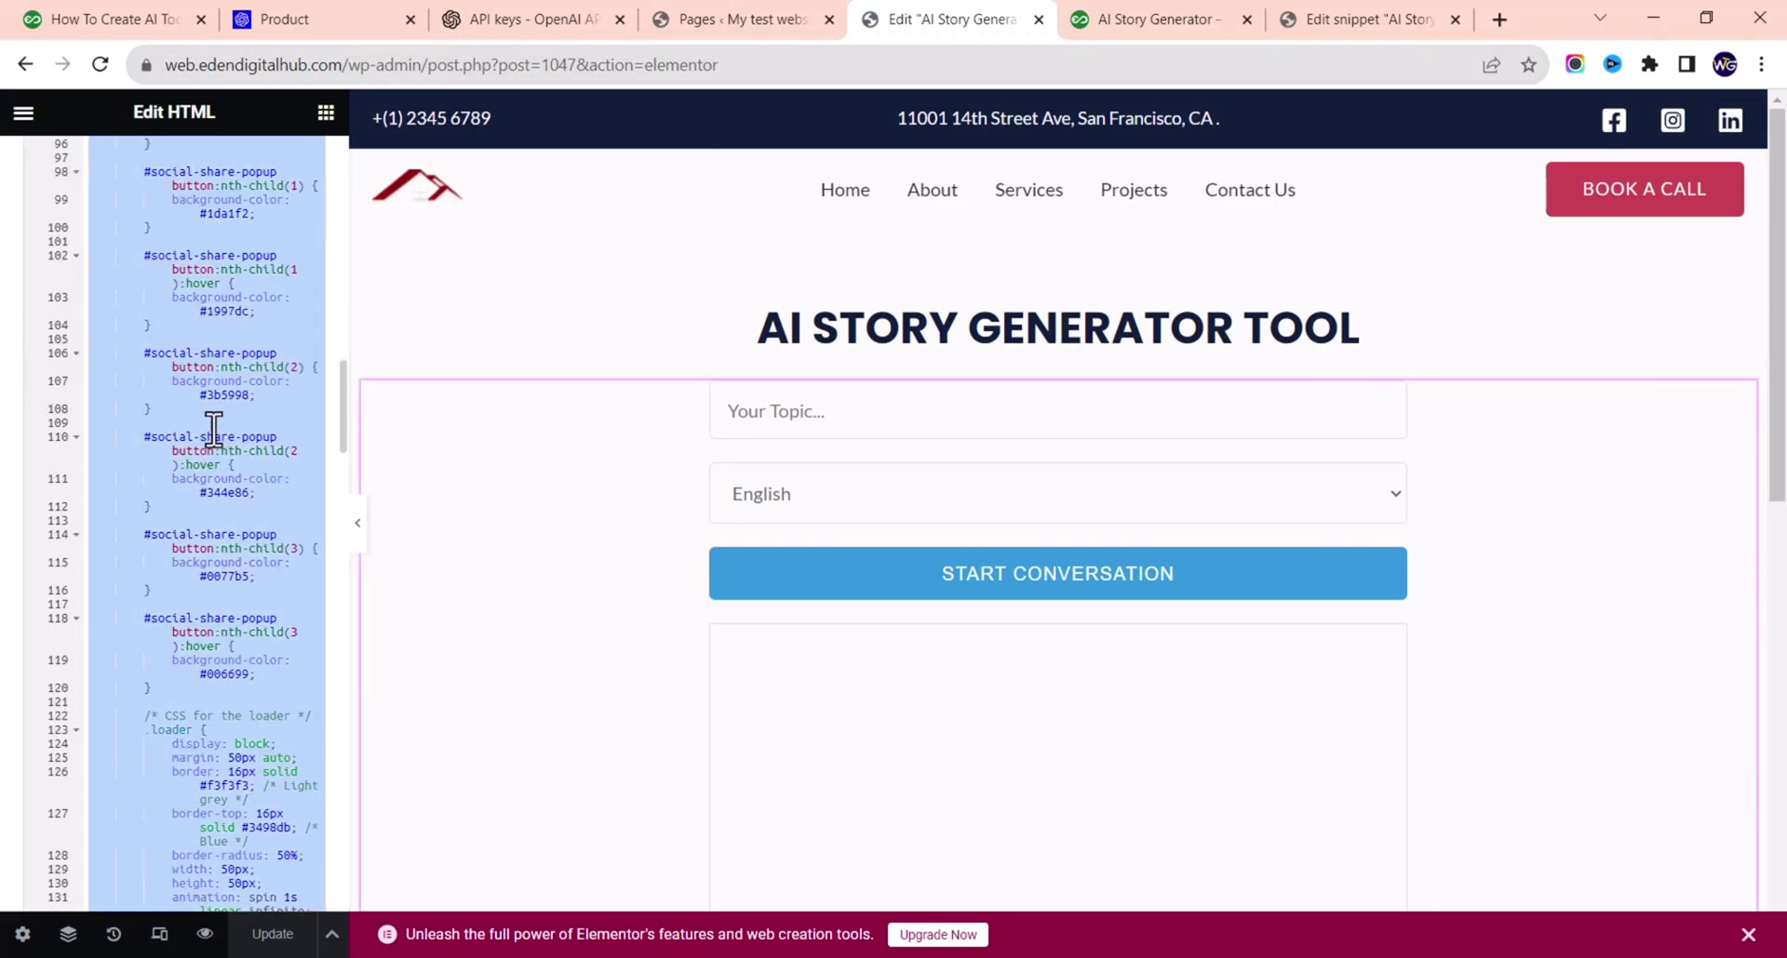
key(alt+Tab)
key(ctrl+a)
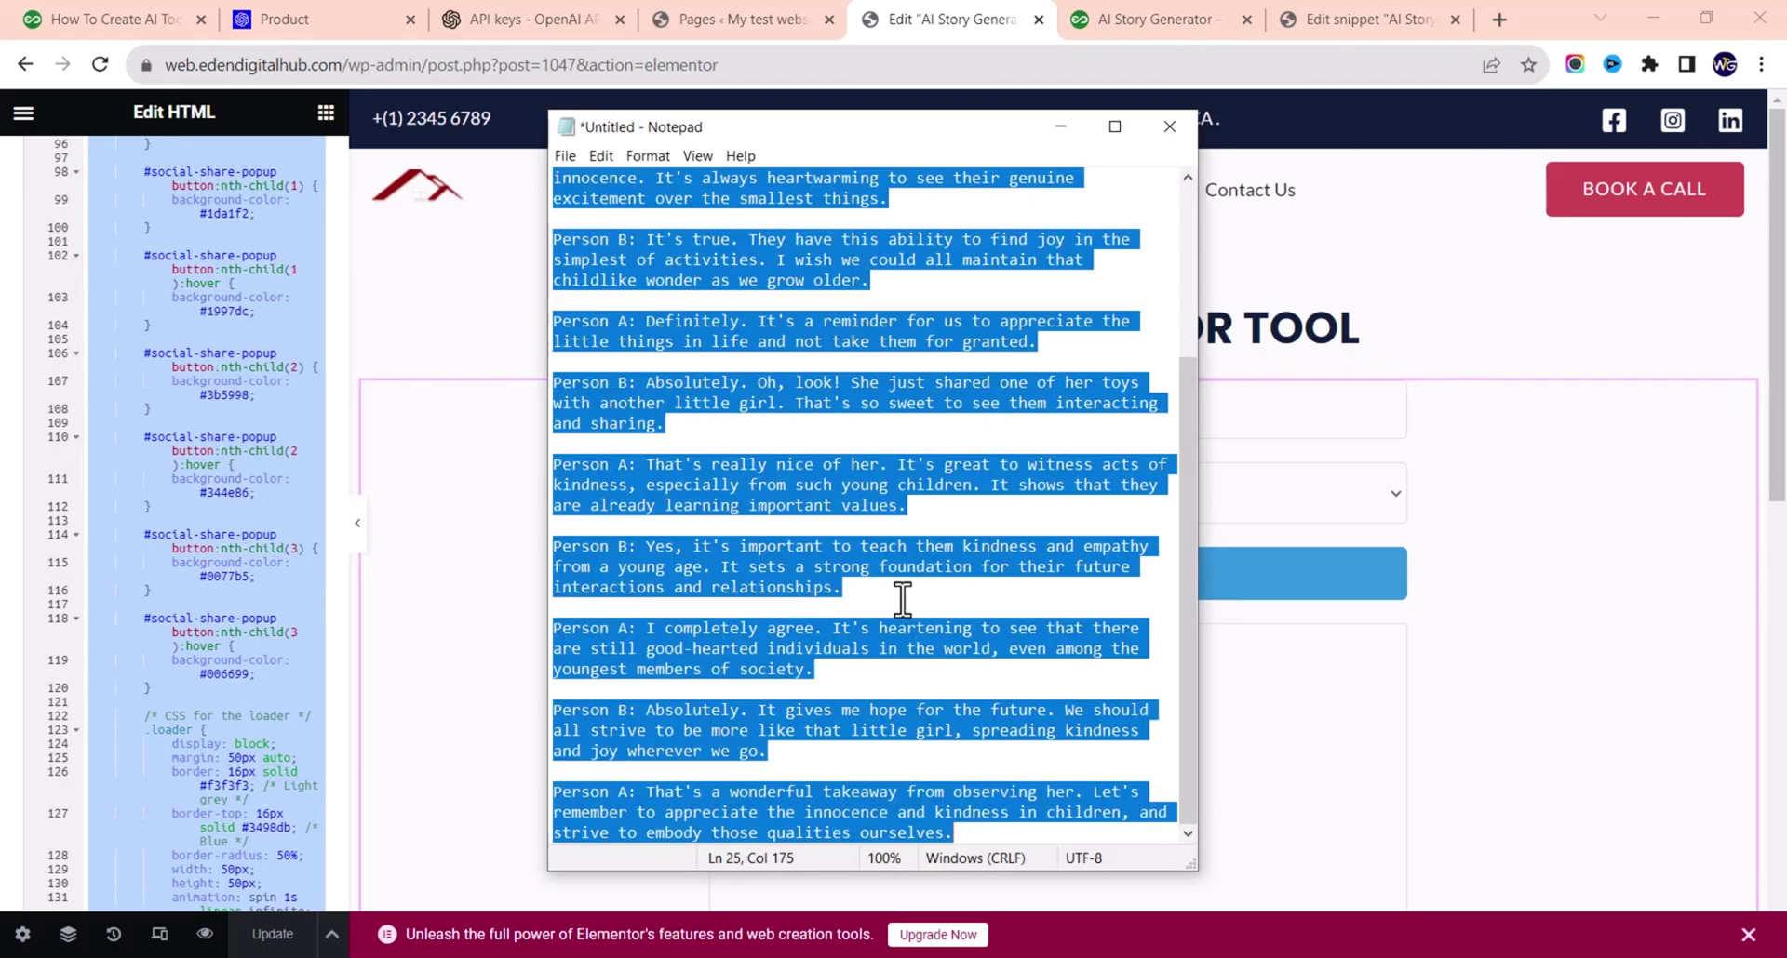
key(ctrl+v)
scroll(931, 484, up, 8)
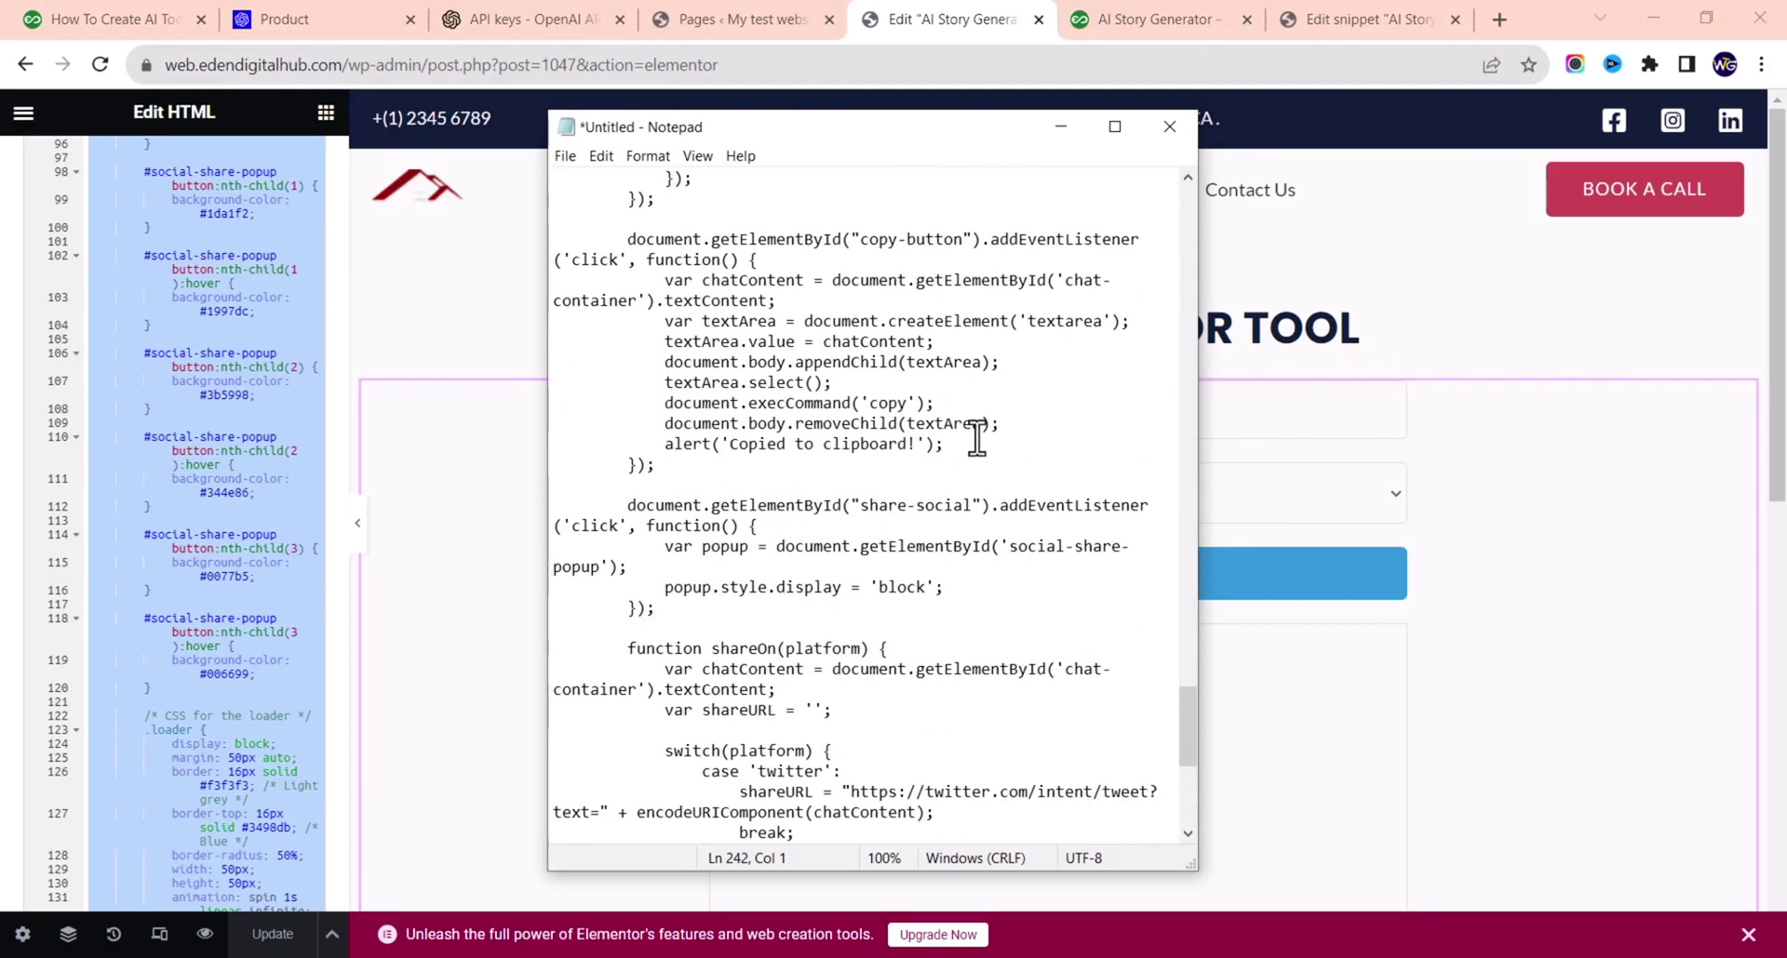
click(1109, 132)
- Examine the topic field's placeholder text and the language options in the pasted code
scroll(326, 387, up, 15)
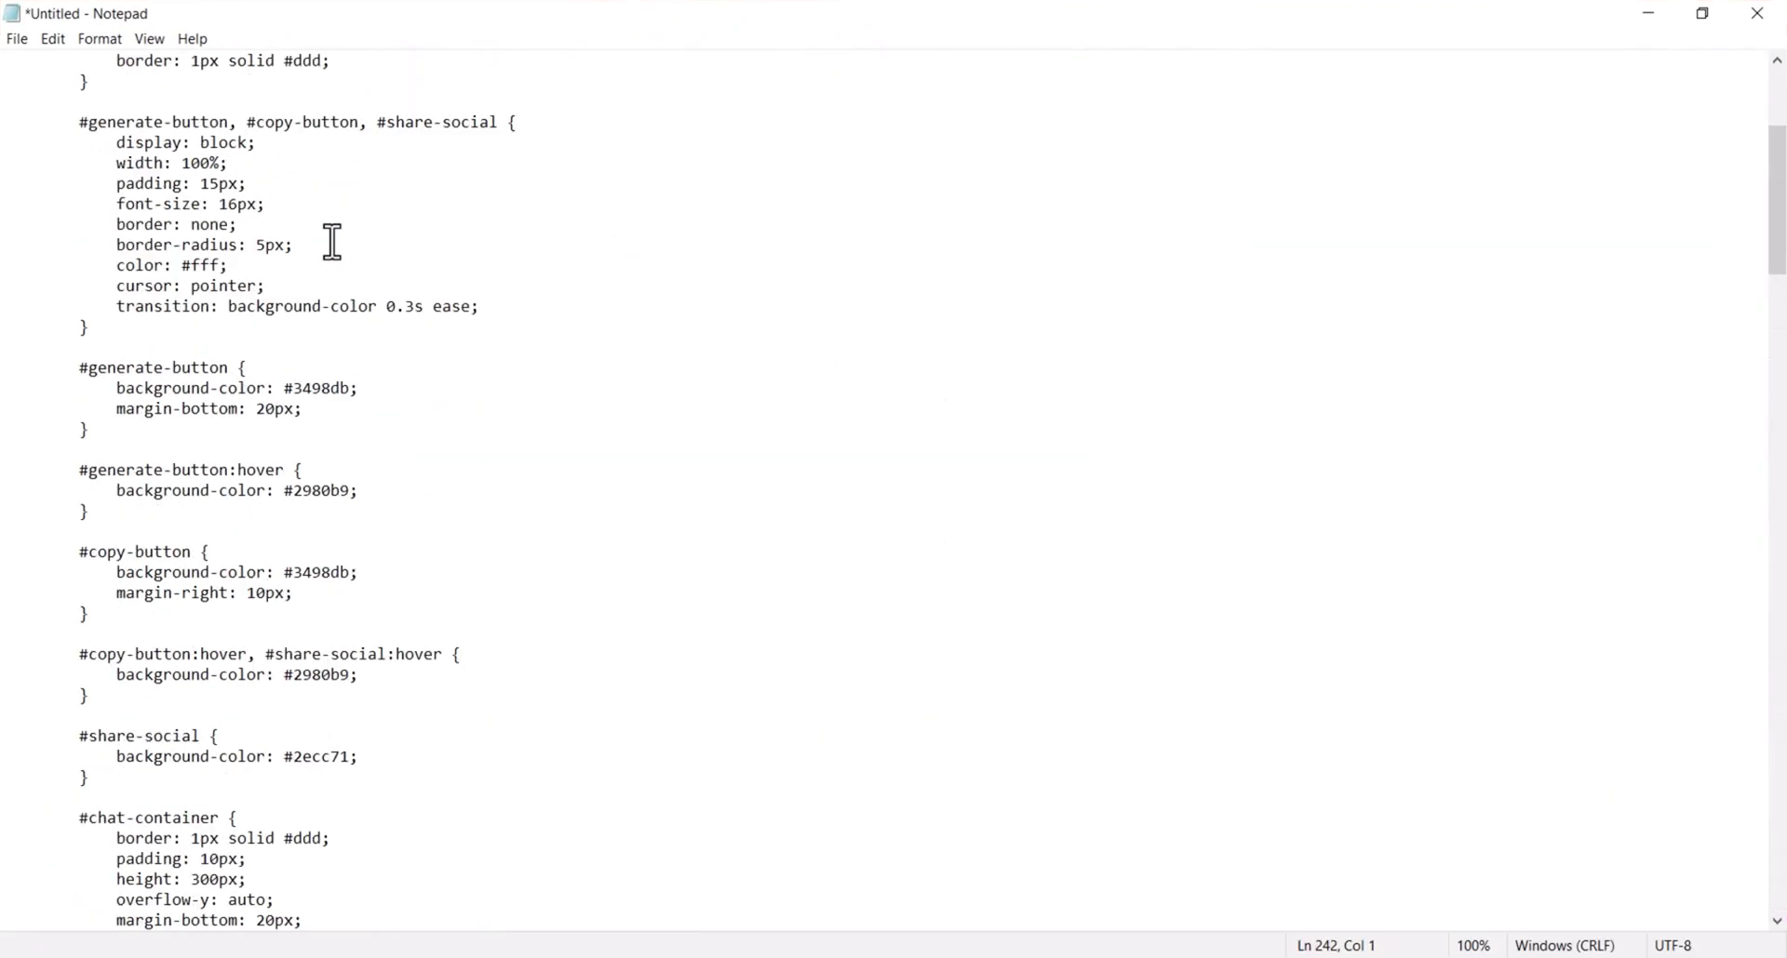
scroll(332, 237, up, 5)
scroll(288, 214, down, 20)
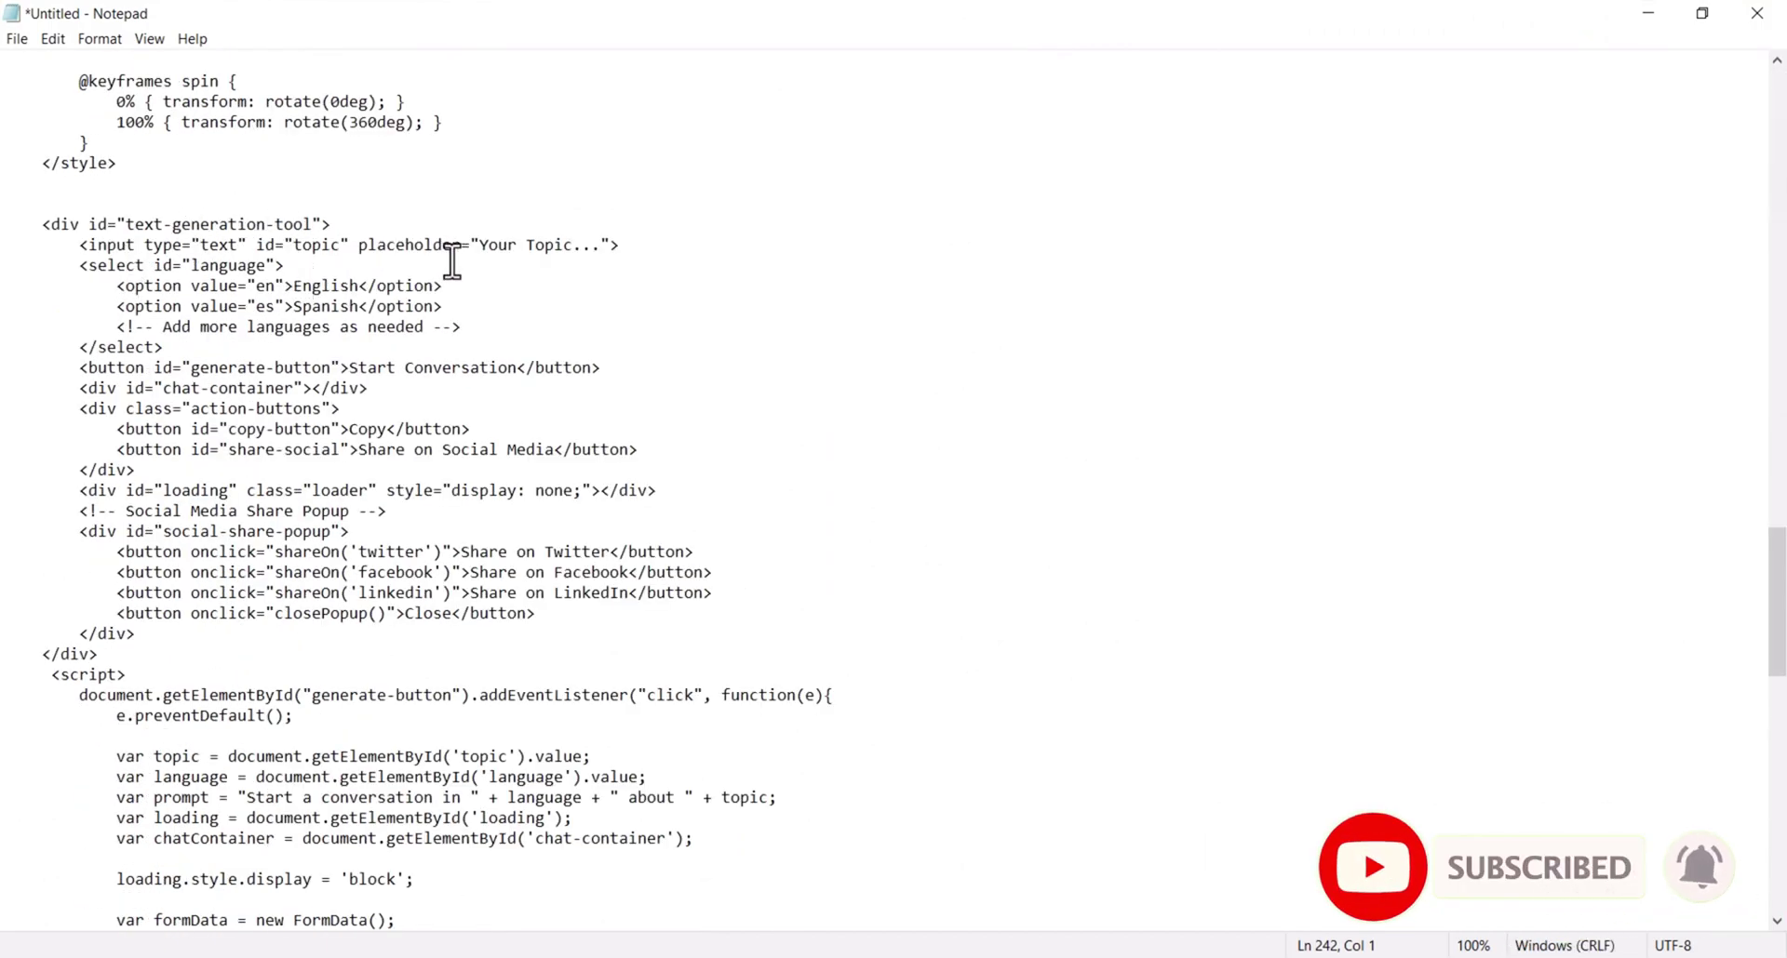
drag(479, 245, 569, 246)
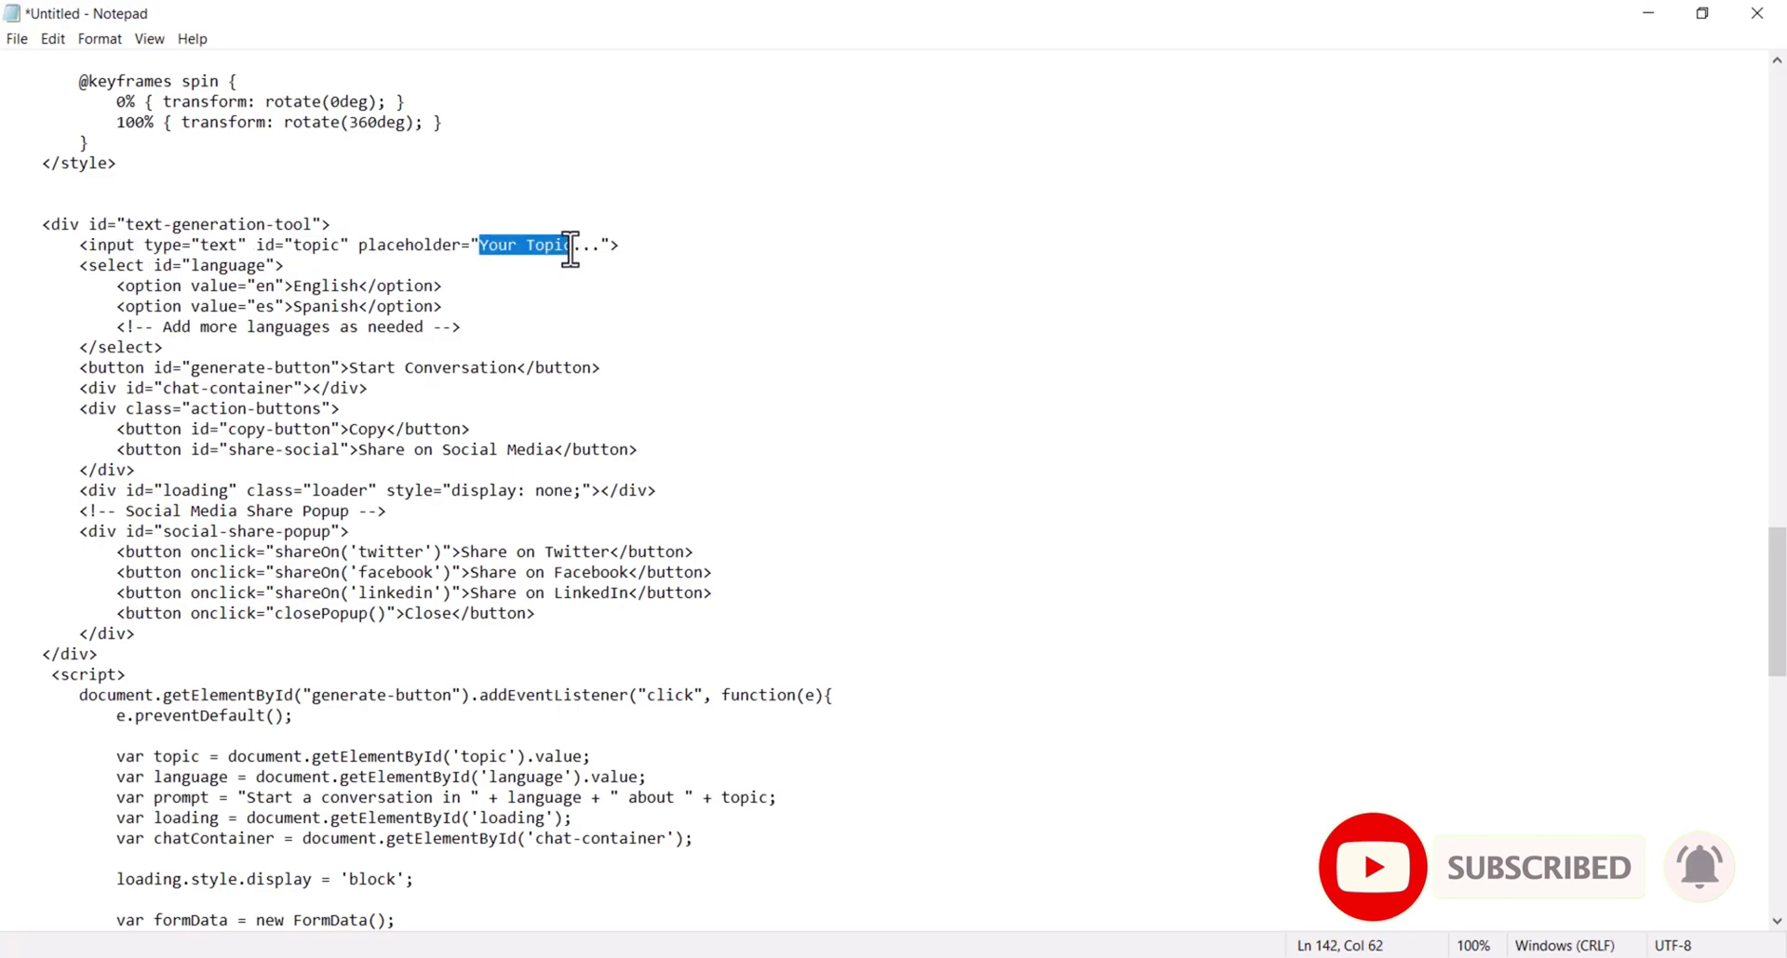
click(311, 327)
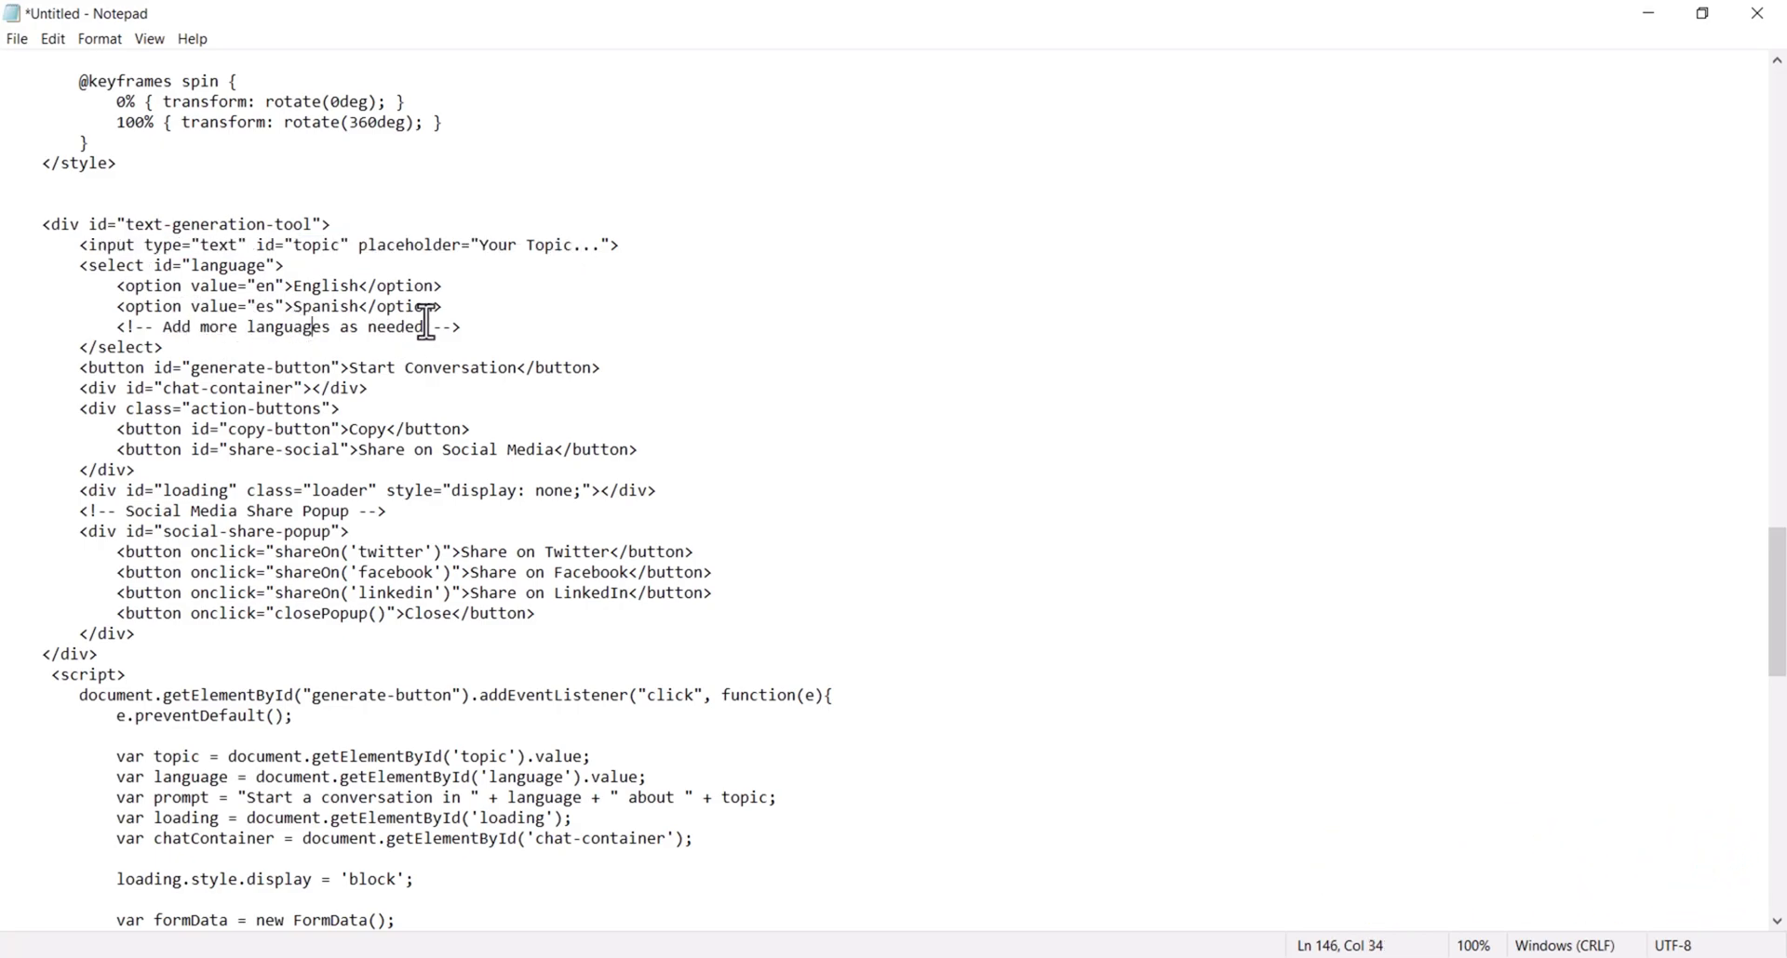
- Duplicate the Spanish option on a new indented line below it and select the copy's "es" value
drag(464, 304, 108, 304)
key(ctrl+c)
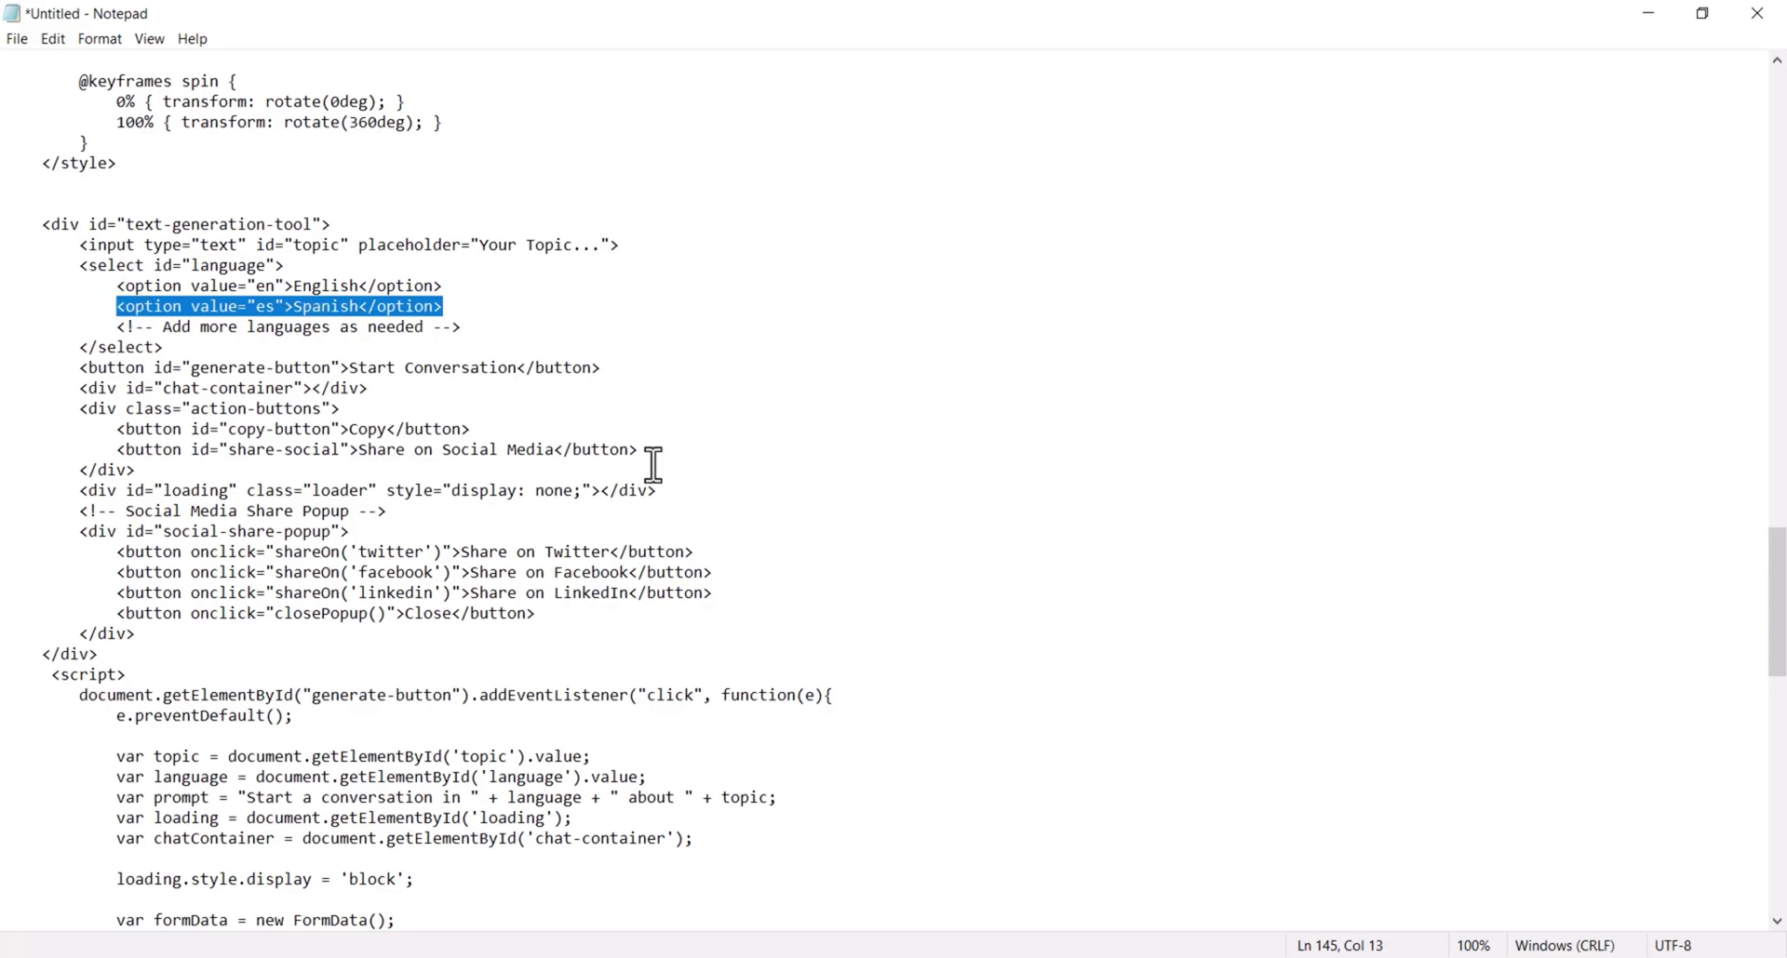
key(End)
key(Return)
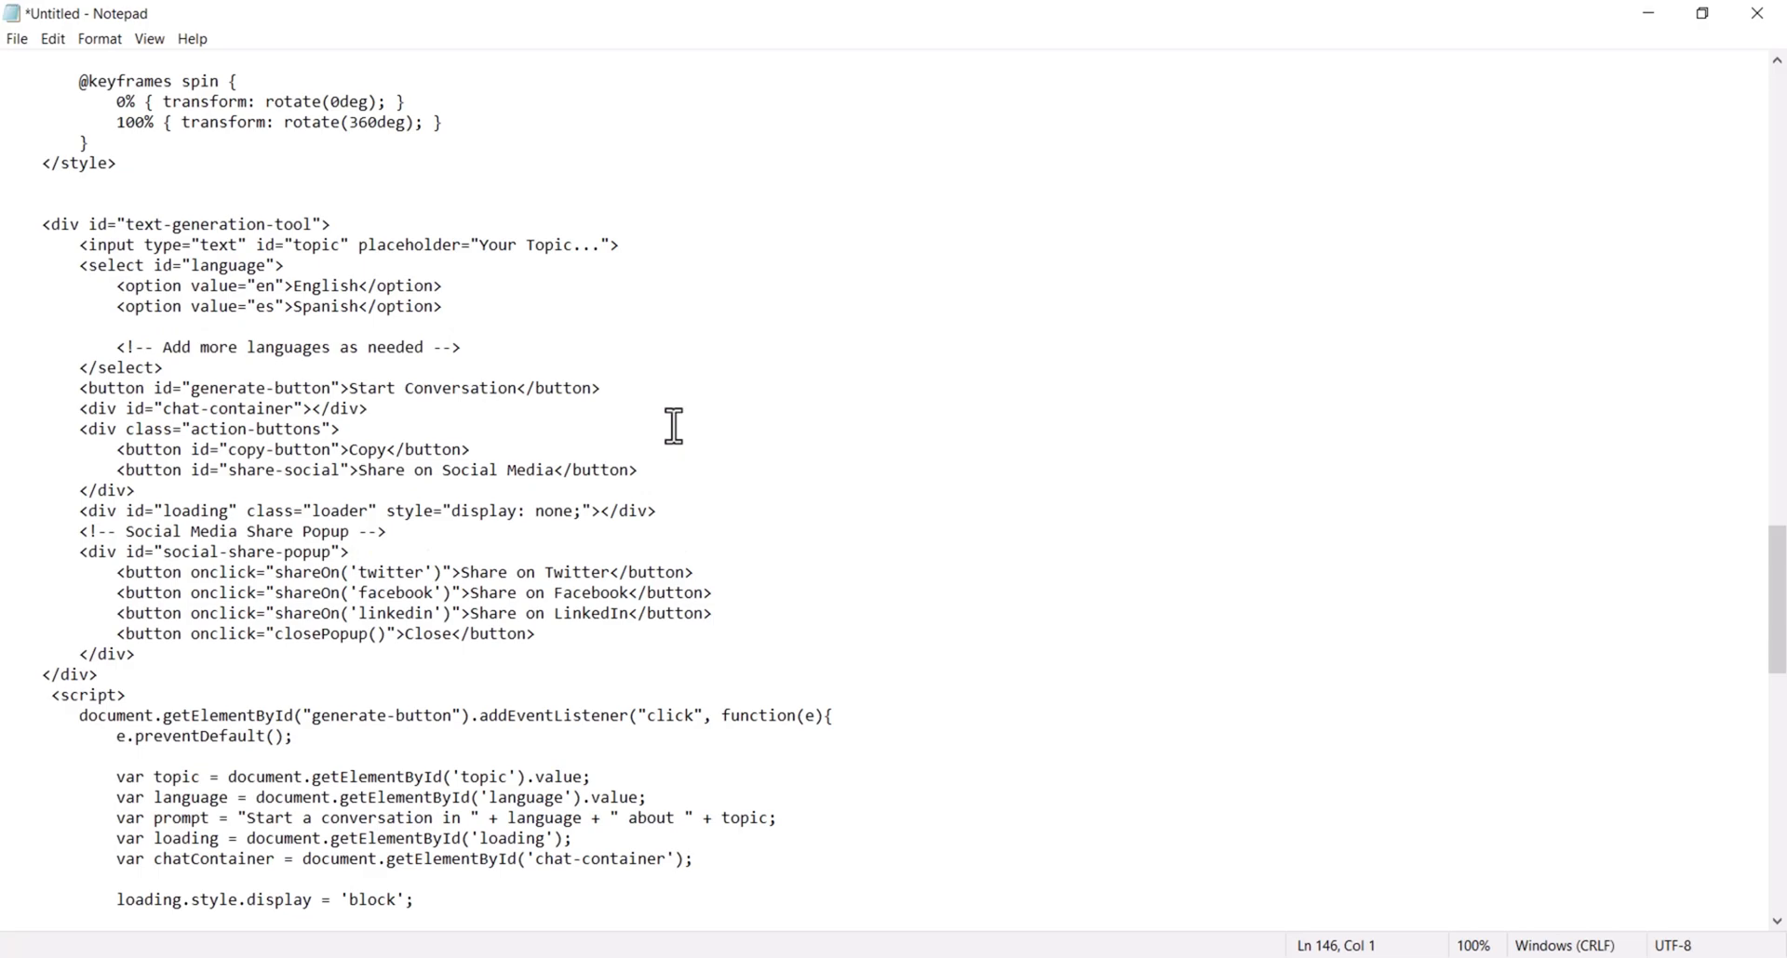
key(ctrl+v)
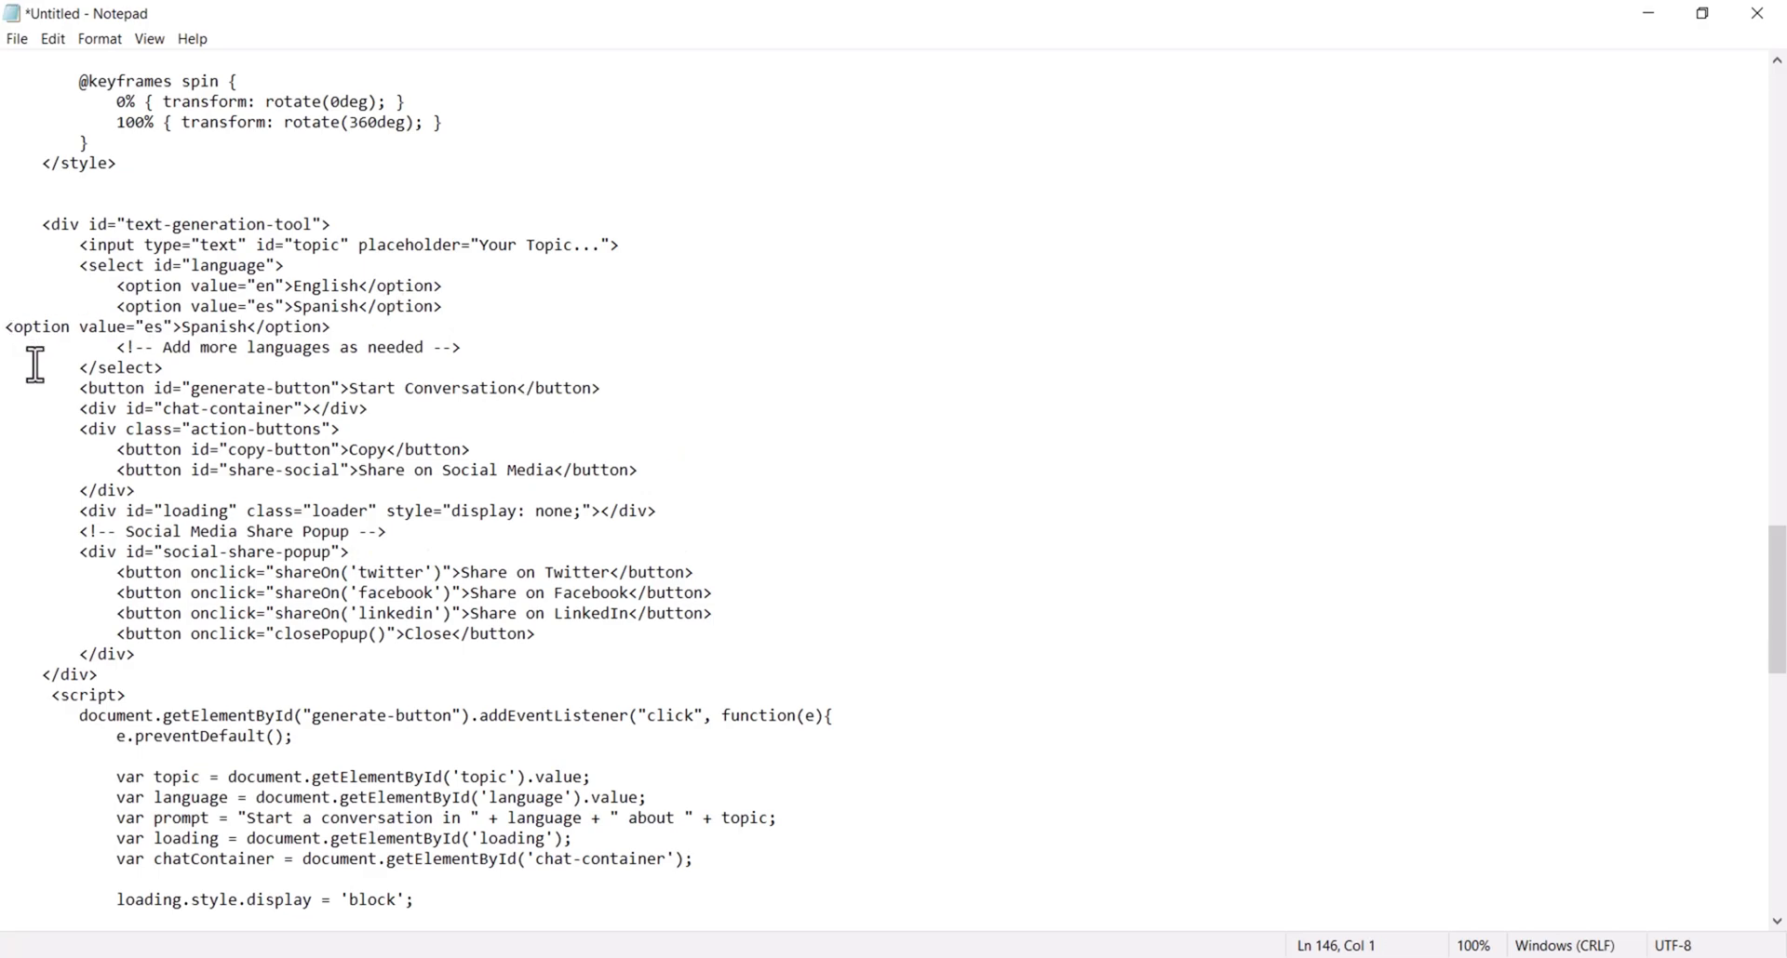
key(Tab)
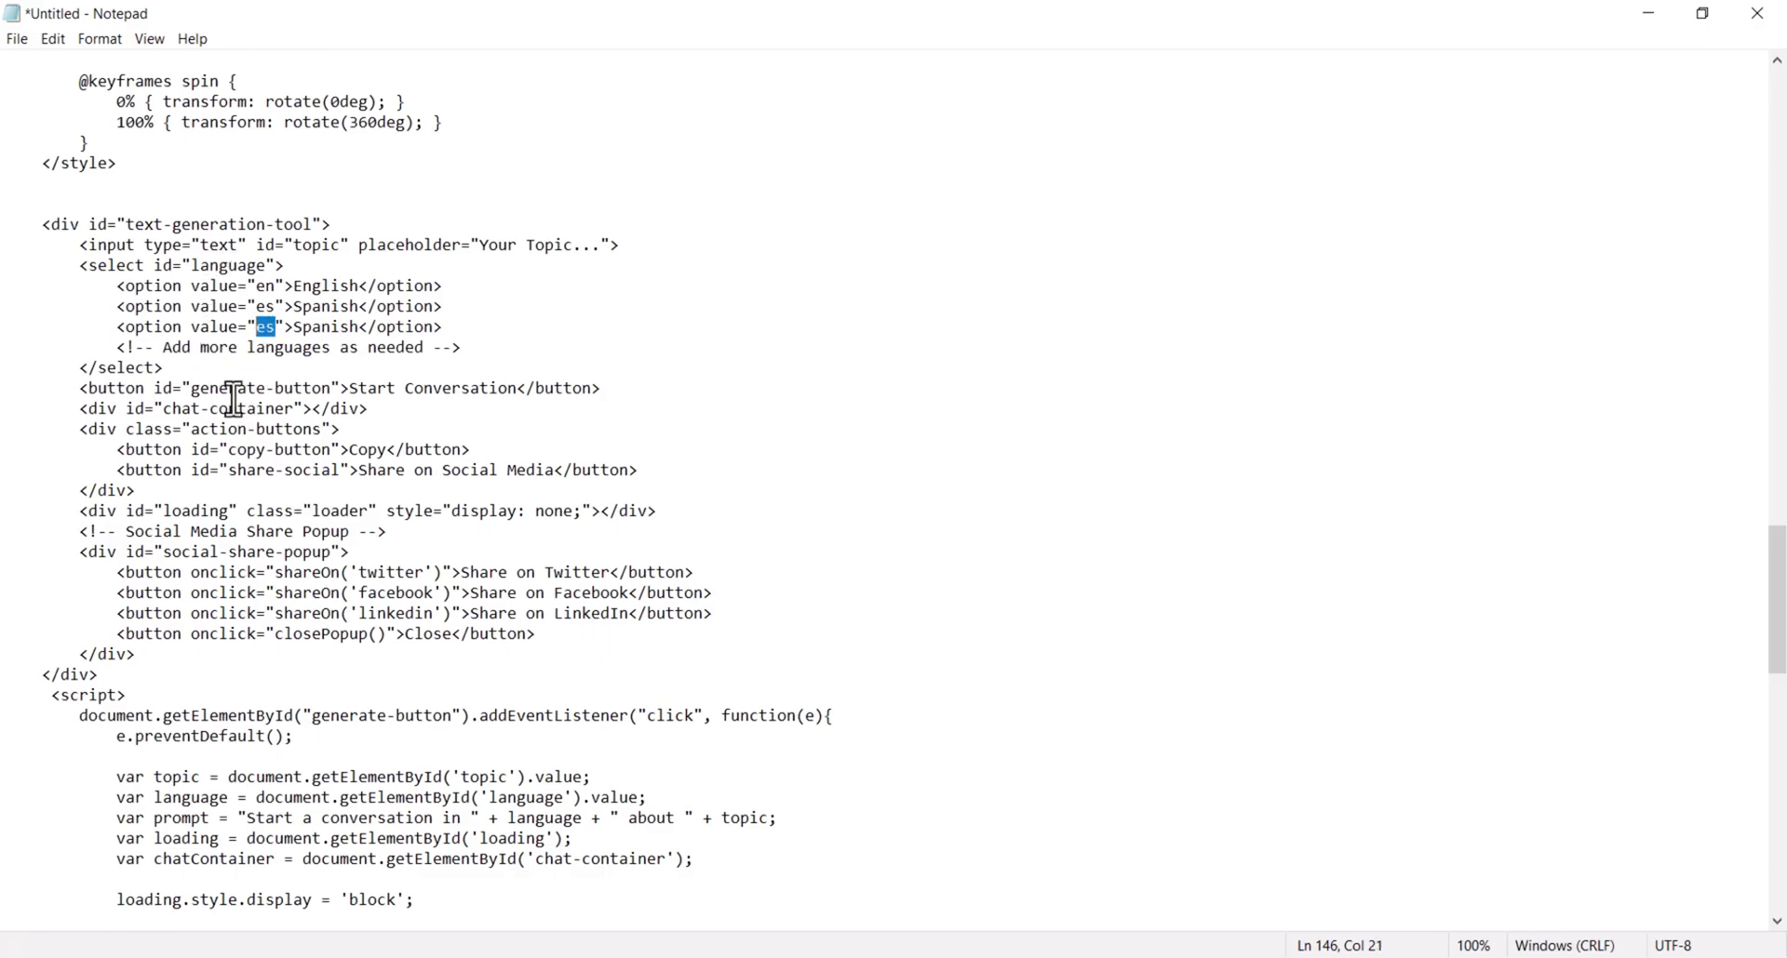
- Look through the rest of the script, then close Notepad without saving the changes
scroll(249, 416, down, 3)
scroll(249, 416, down, 20)
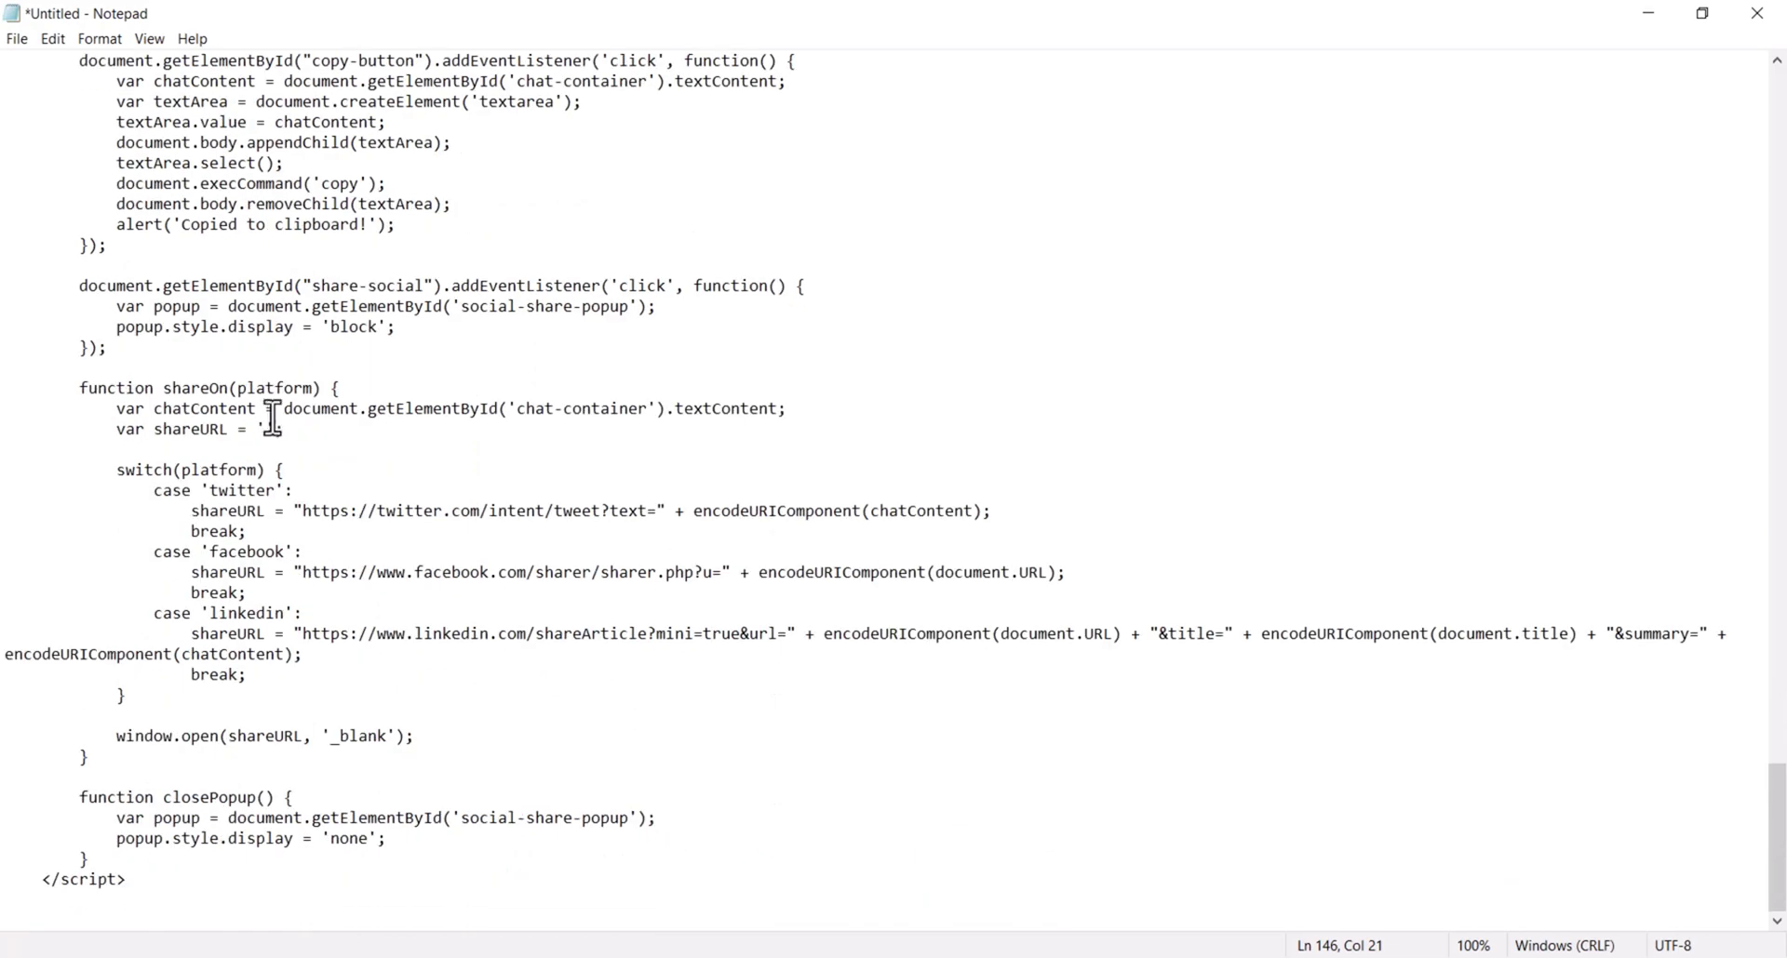
click(1757, 13)
click(934, 491)
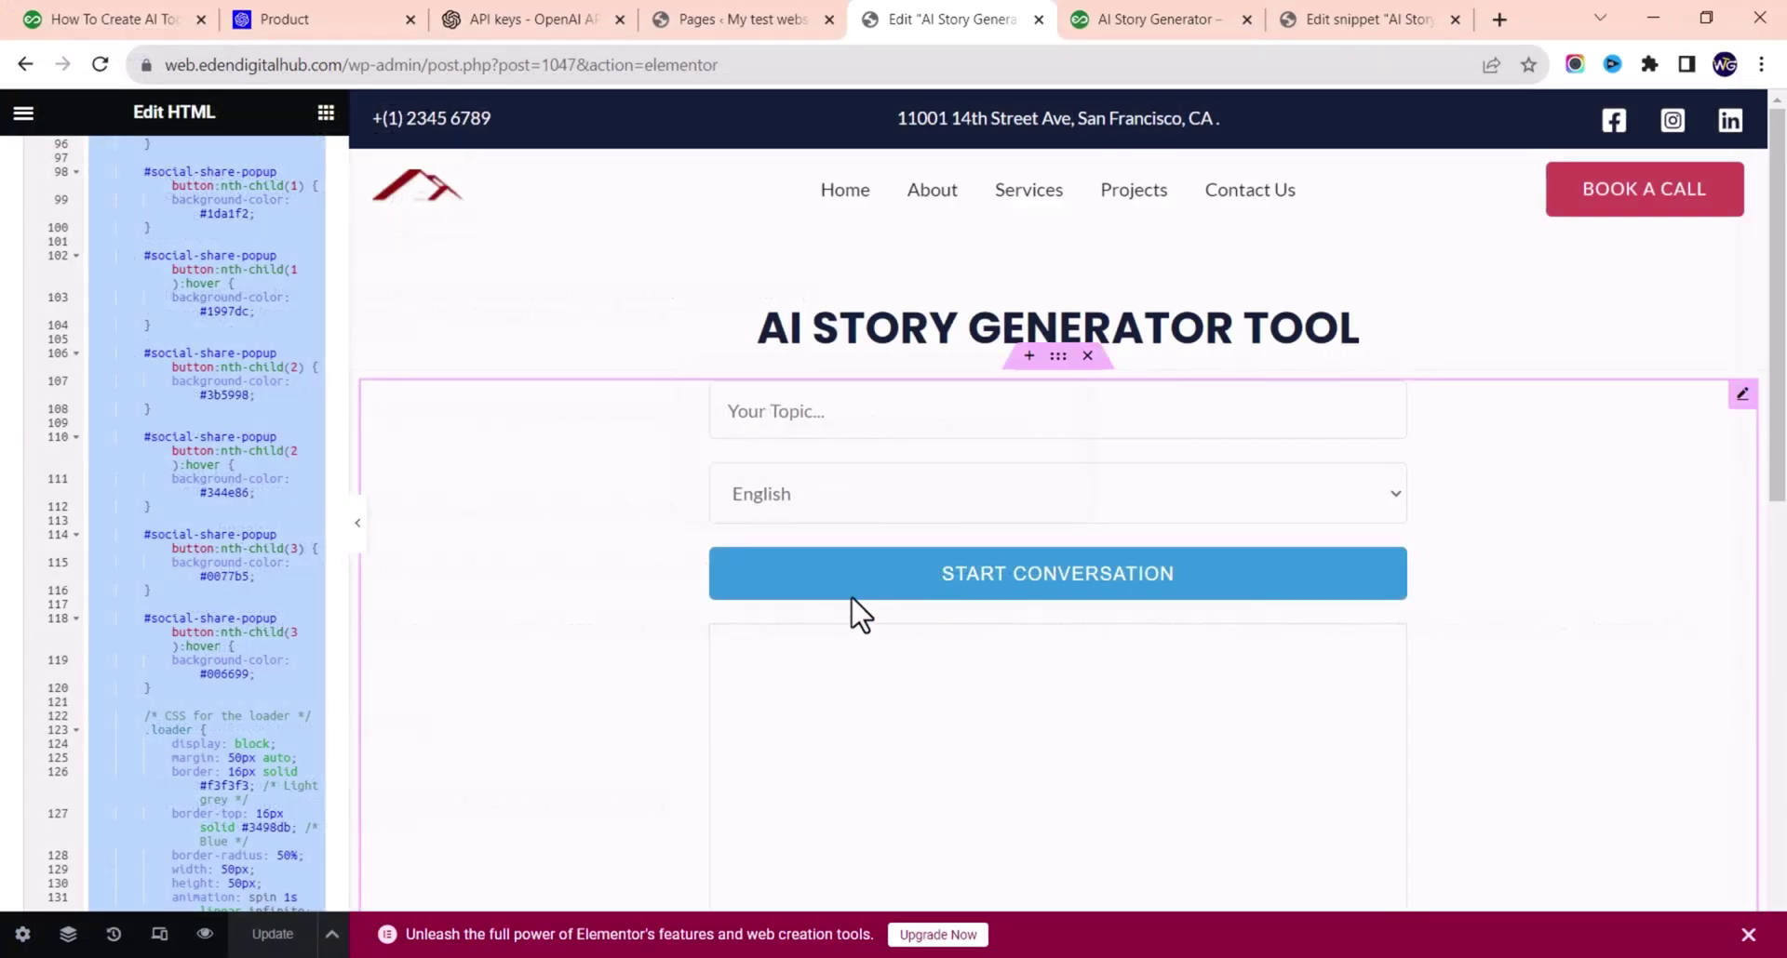
click(212, 532)
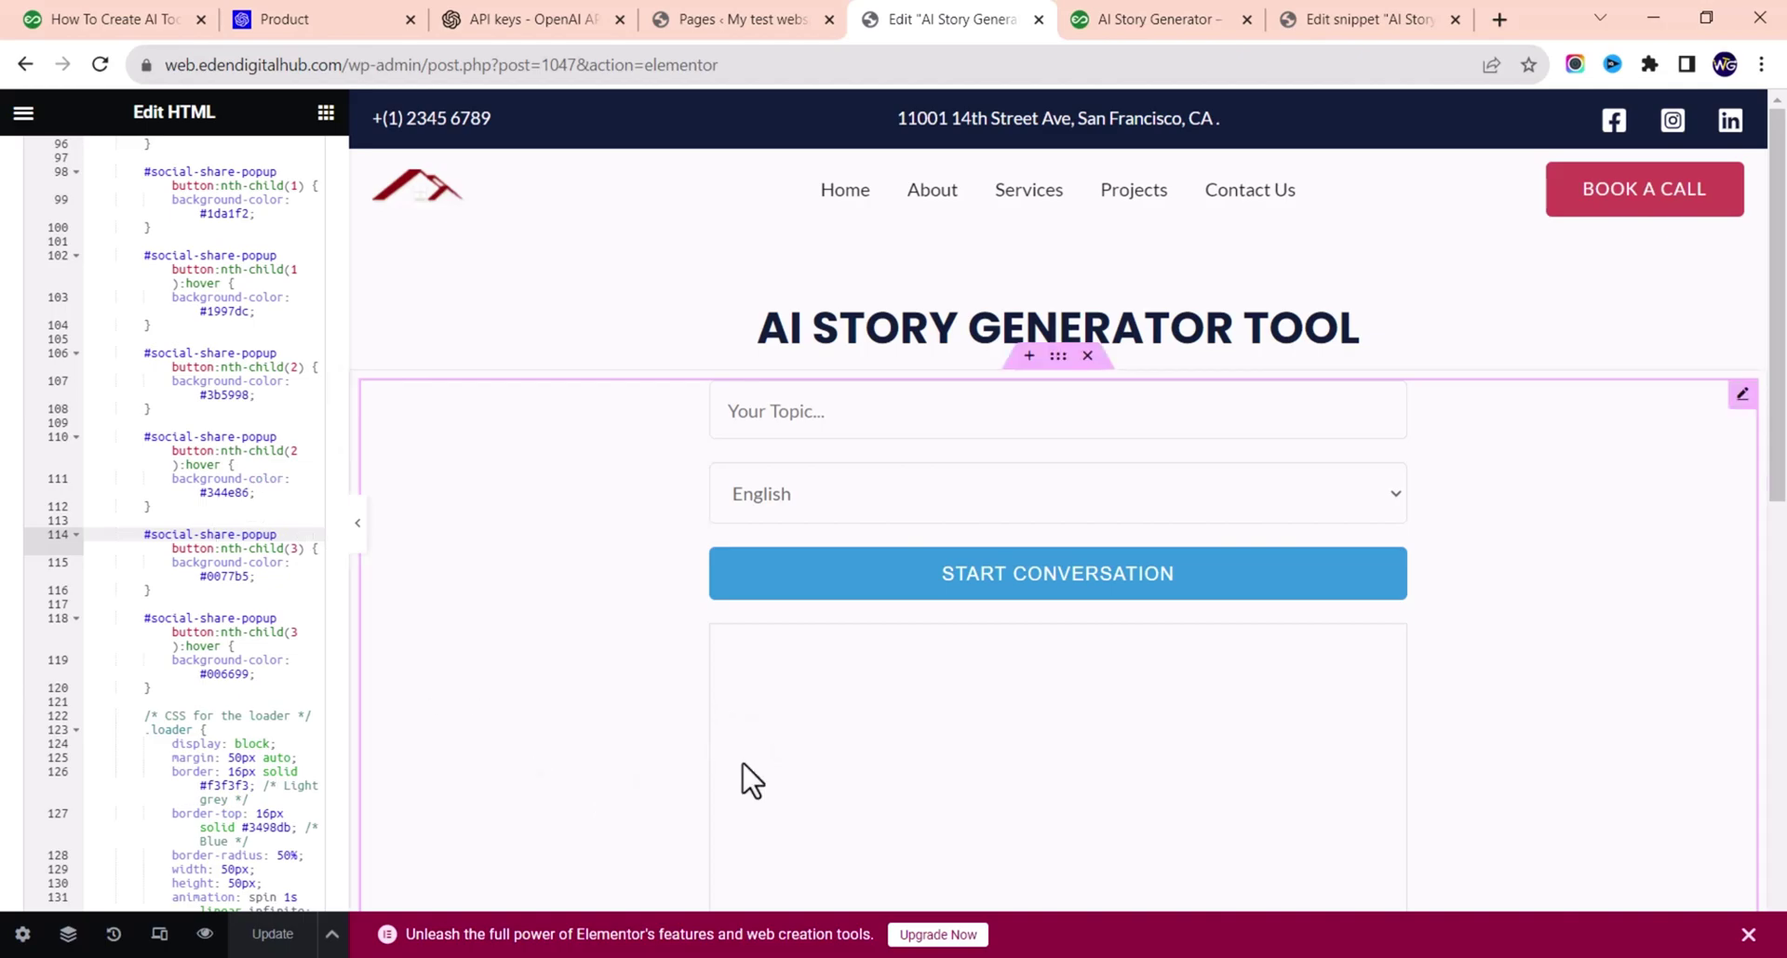
scroll(754, 652, down, 5)
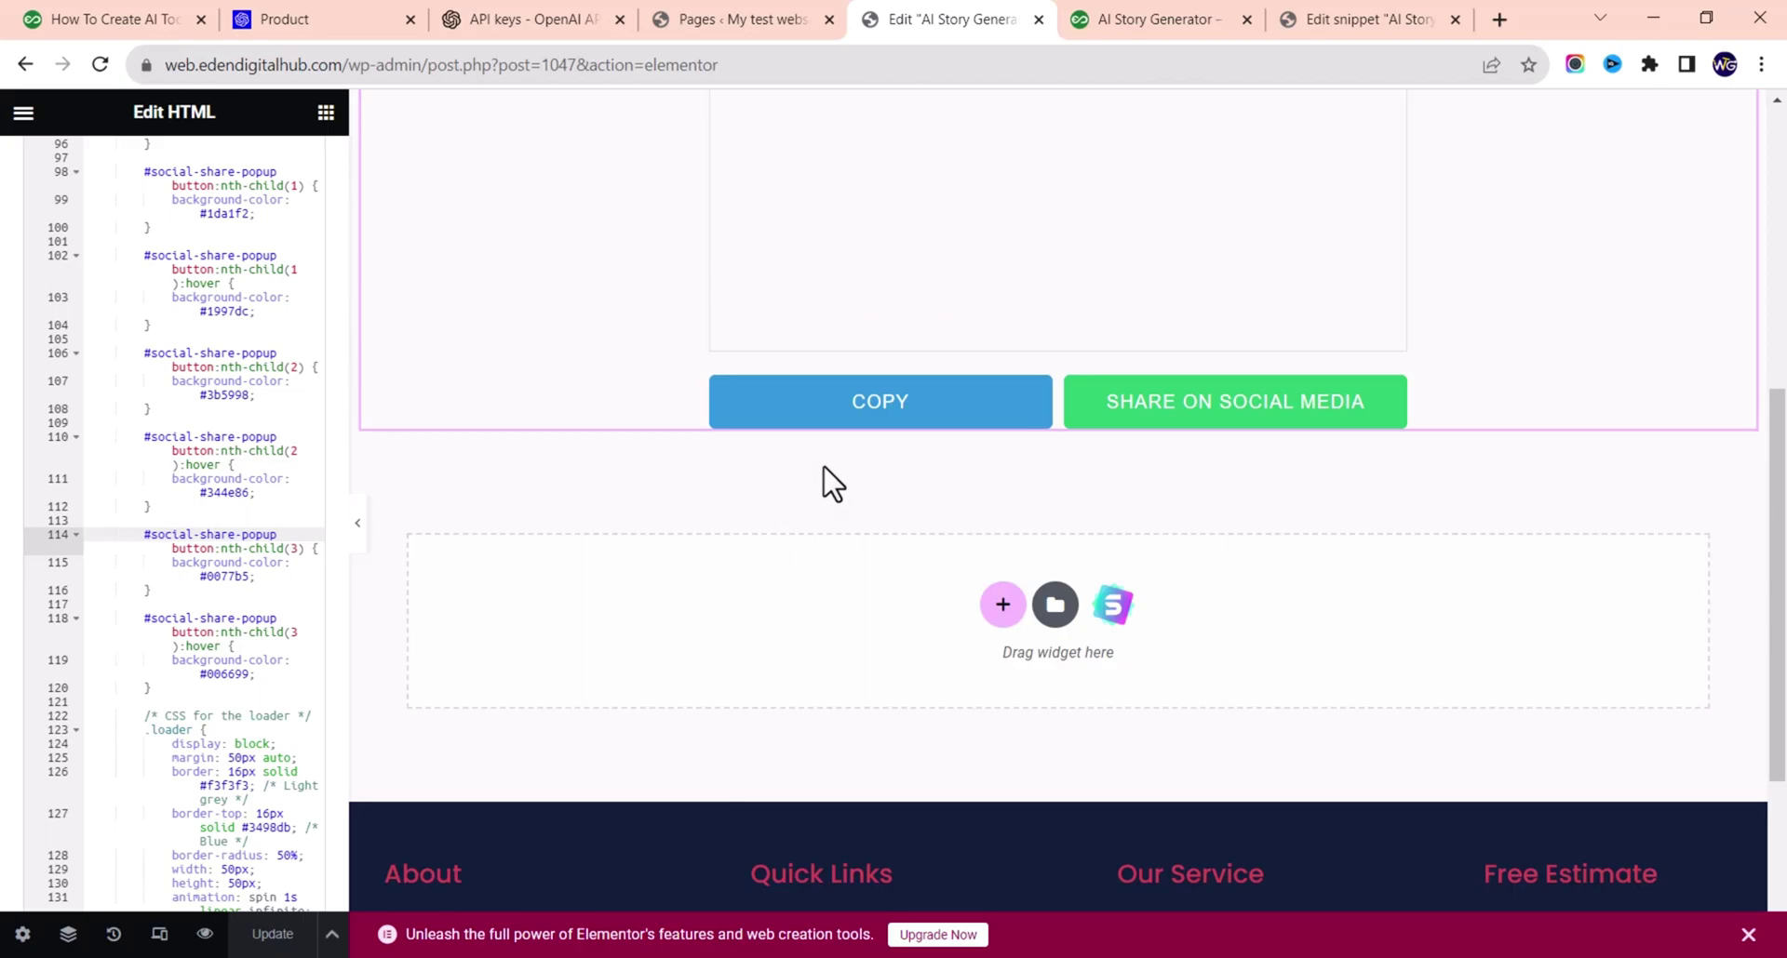
scroll(238, 409, up, 10)
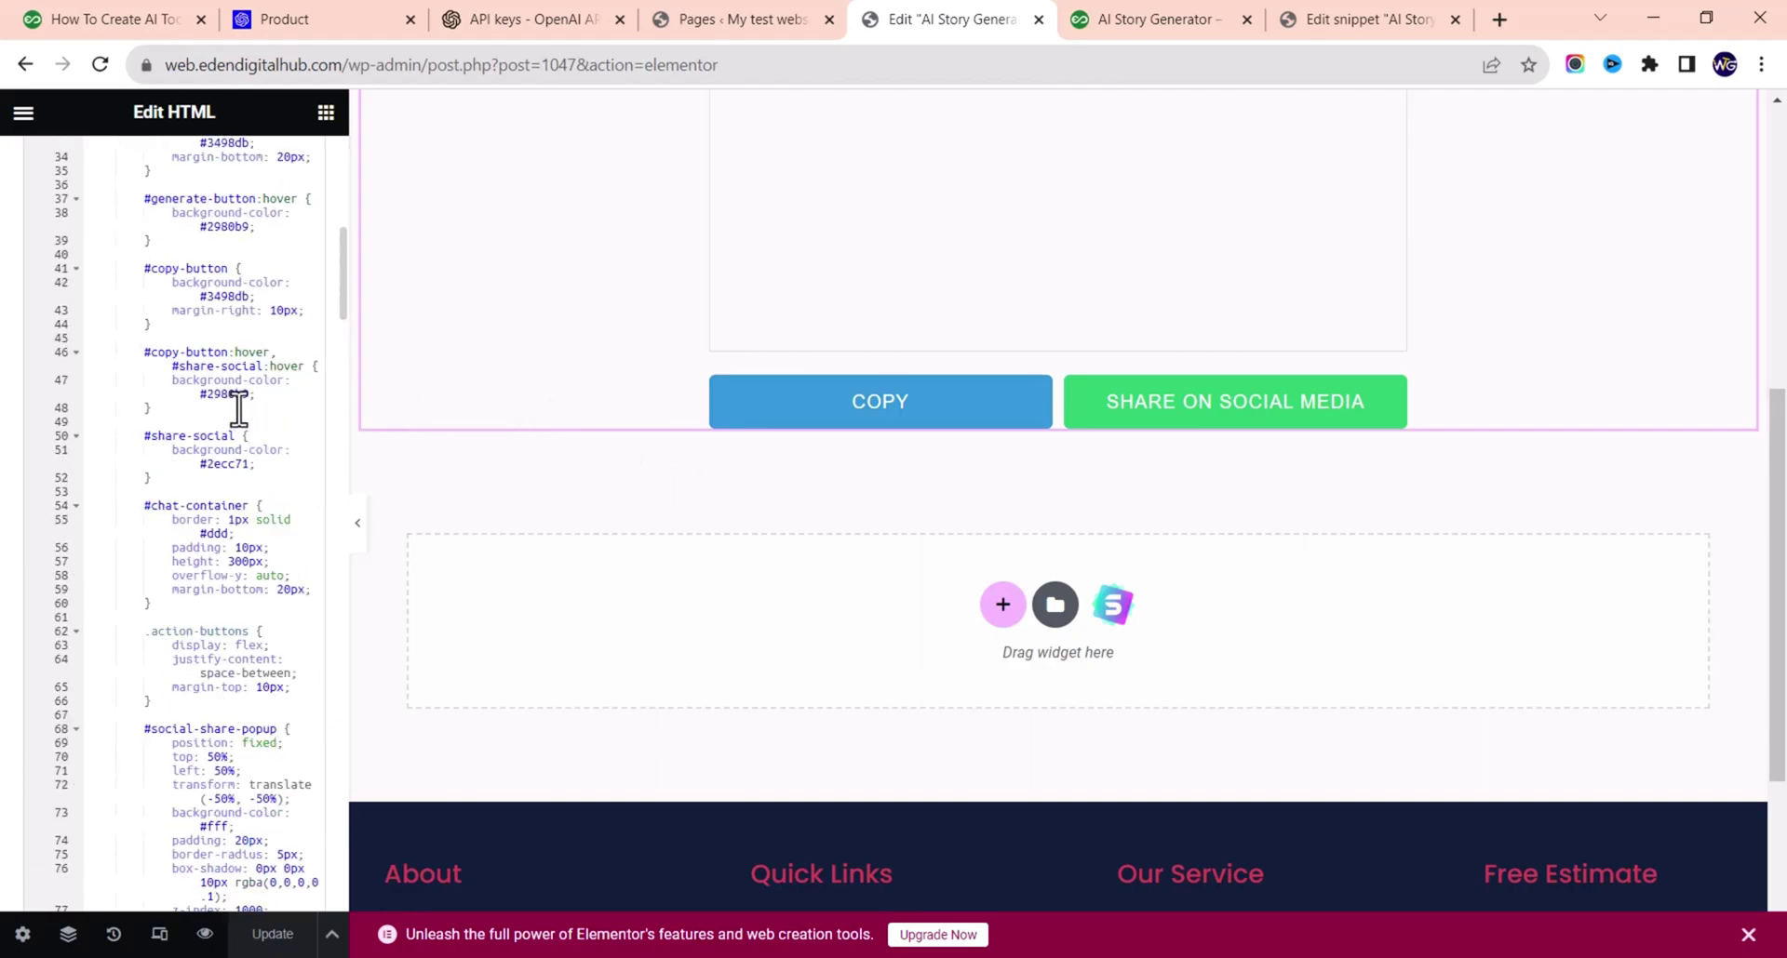
scroll(238, 410, up, 5)
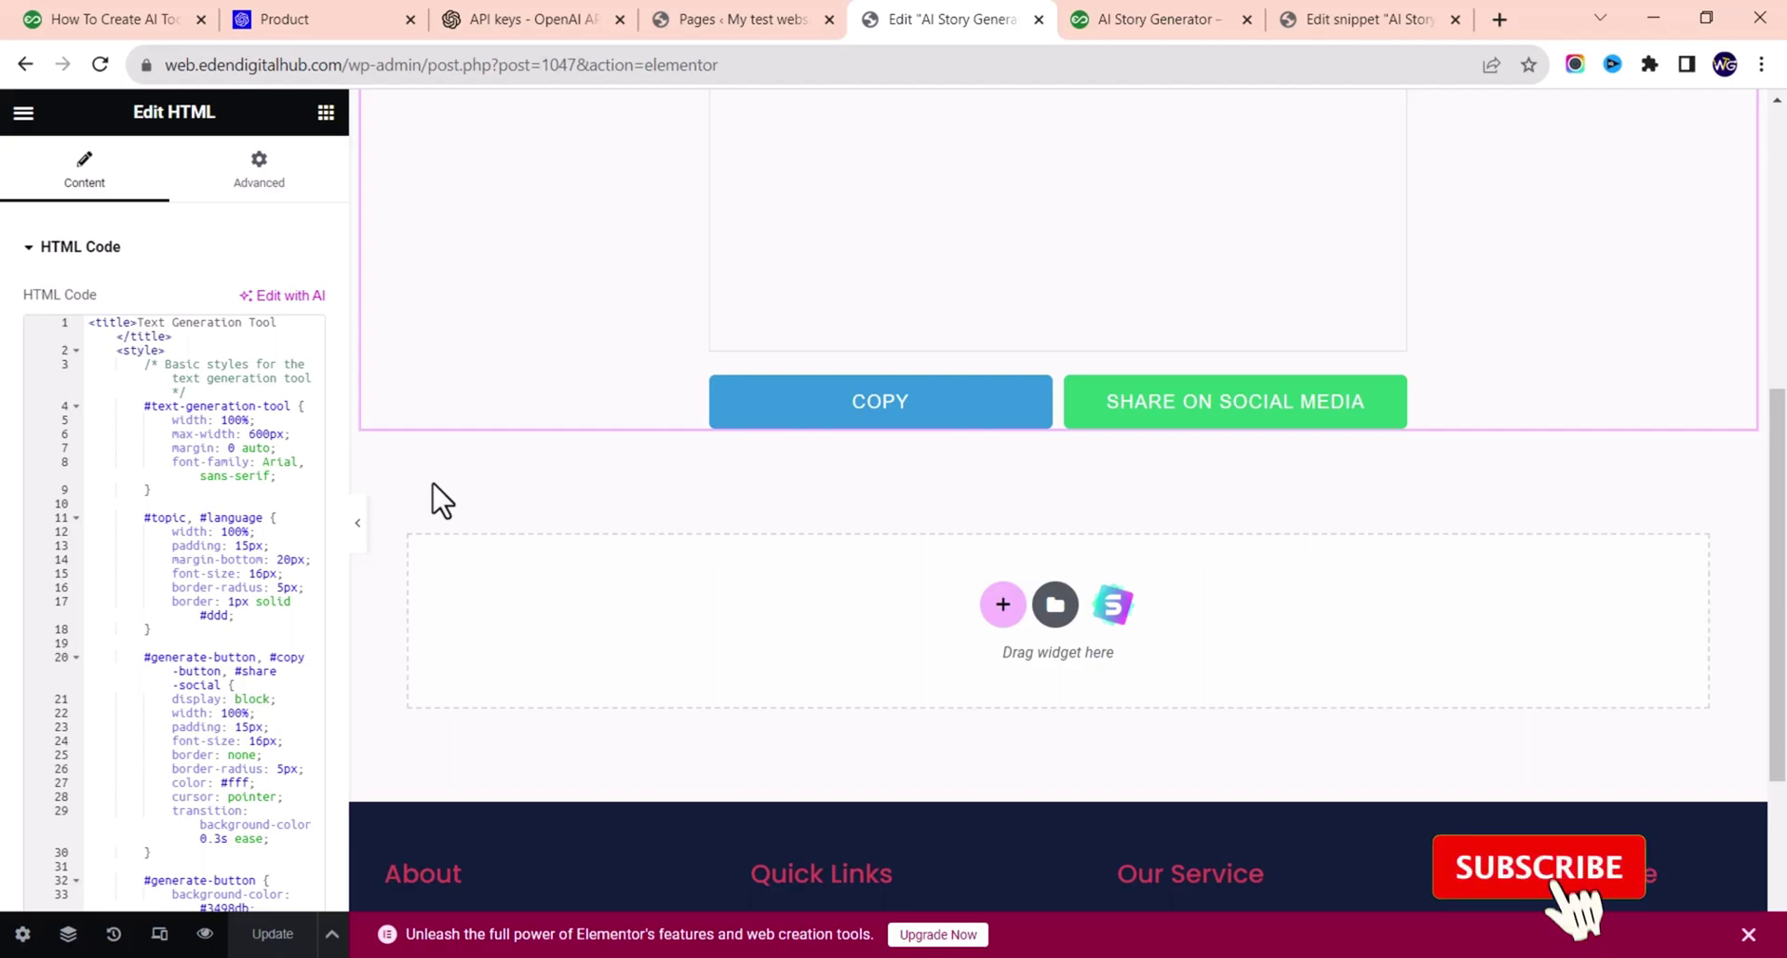
scroll(770, 723, up, 5)
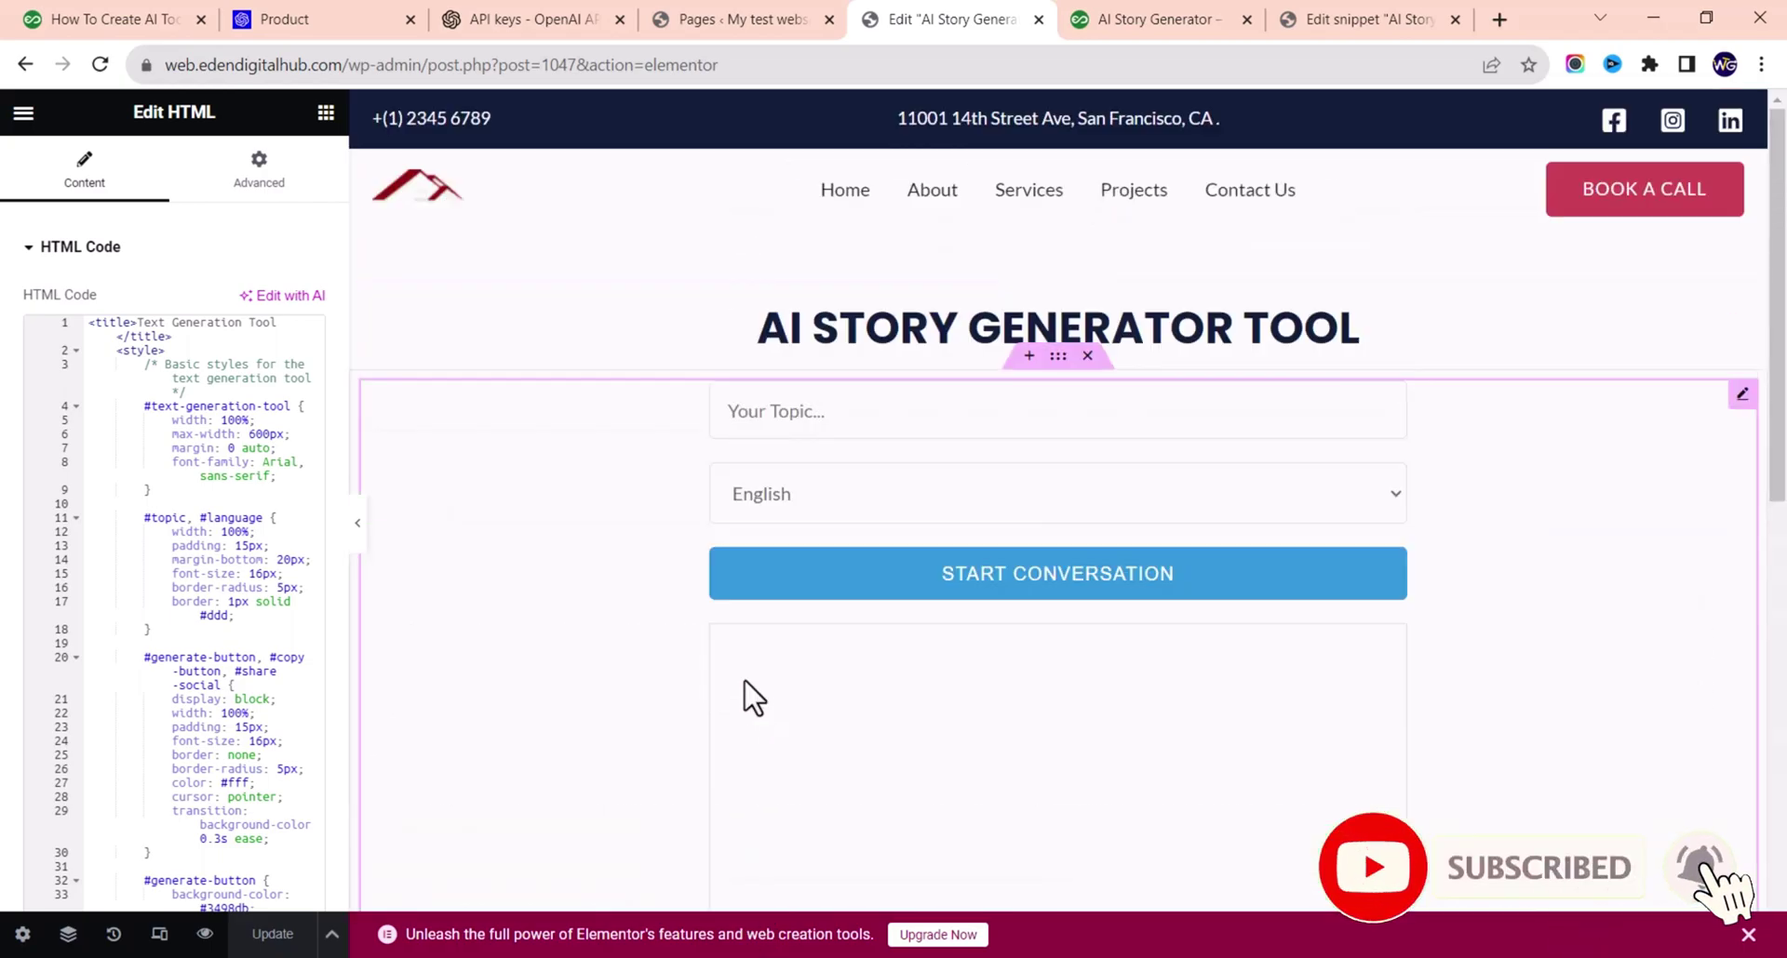